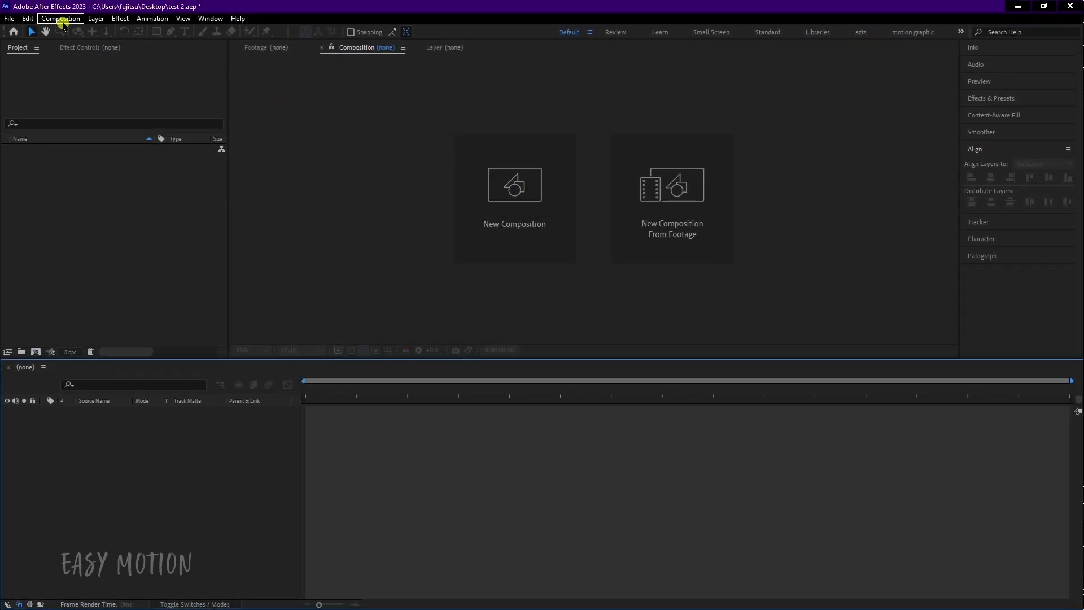
Open the settings for a new composition and select its name for editing.
left_click(61, 19)
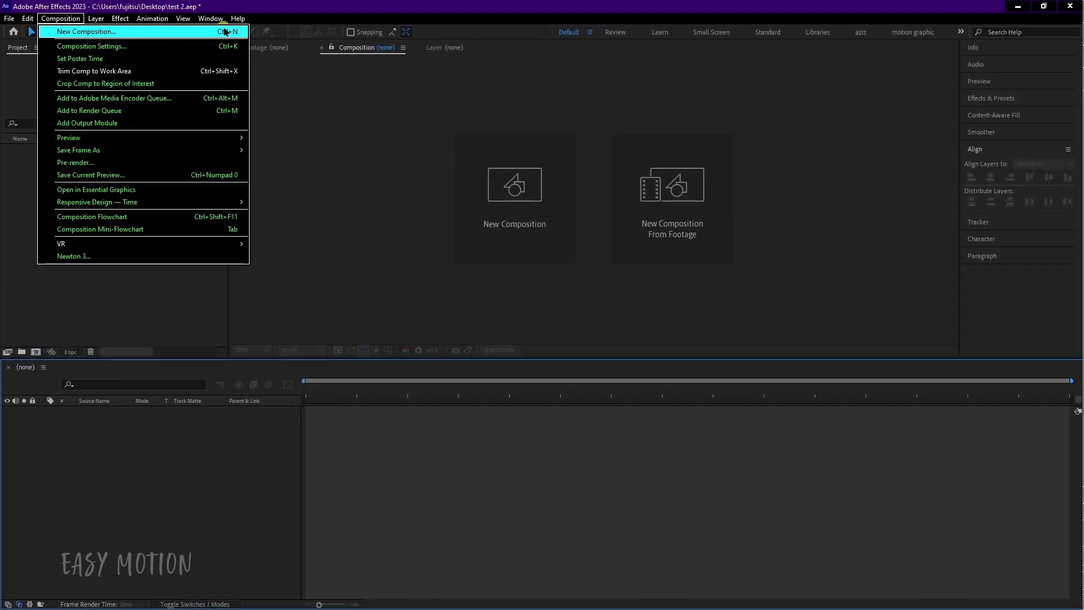
left_click(222, 476)
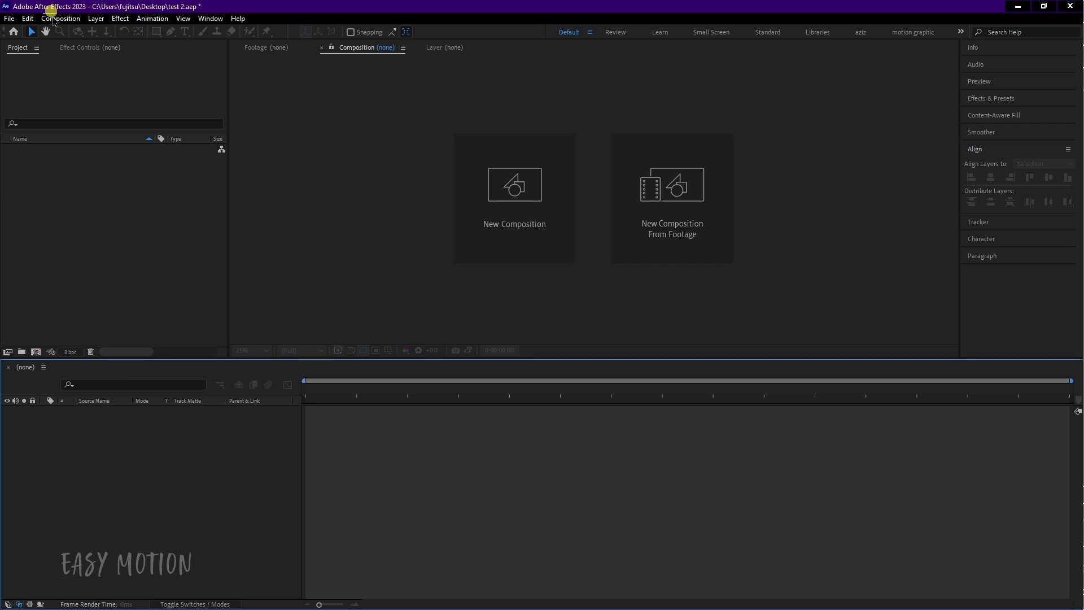
left_click(57, 18)
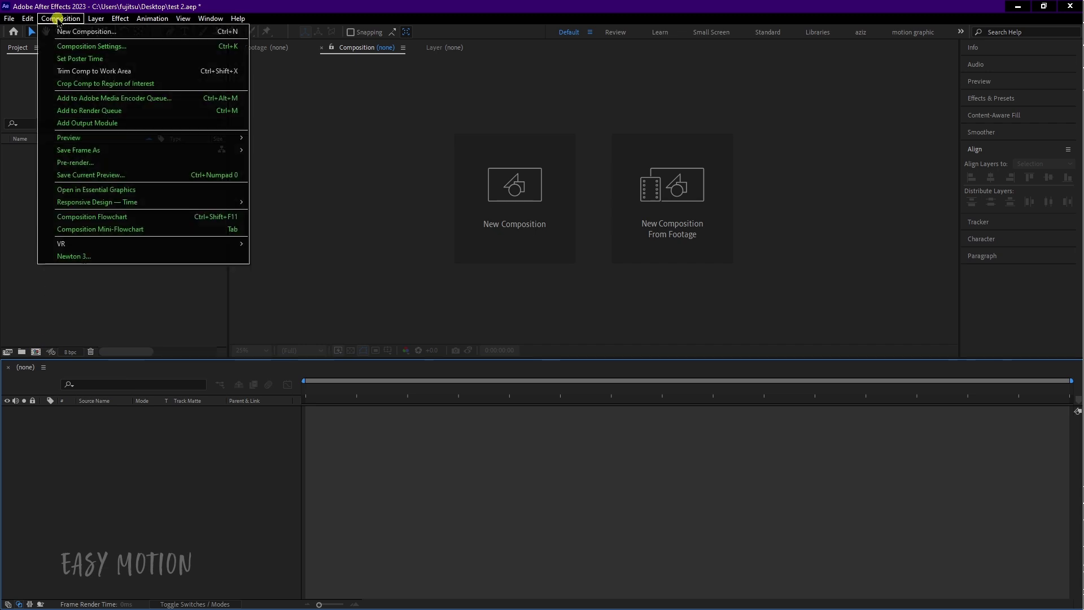
left_click(525, 198)
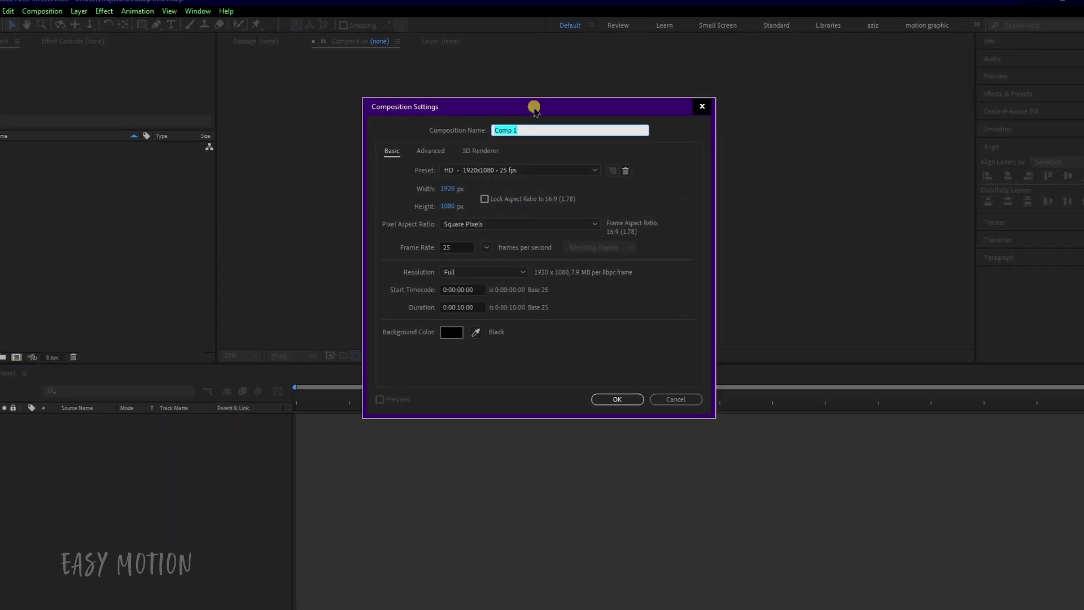
left_click(536, 130)
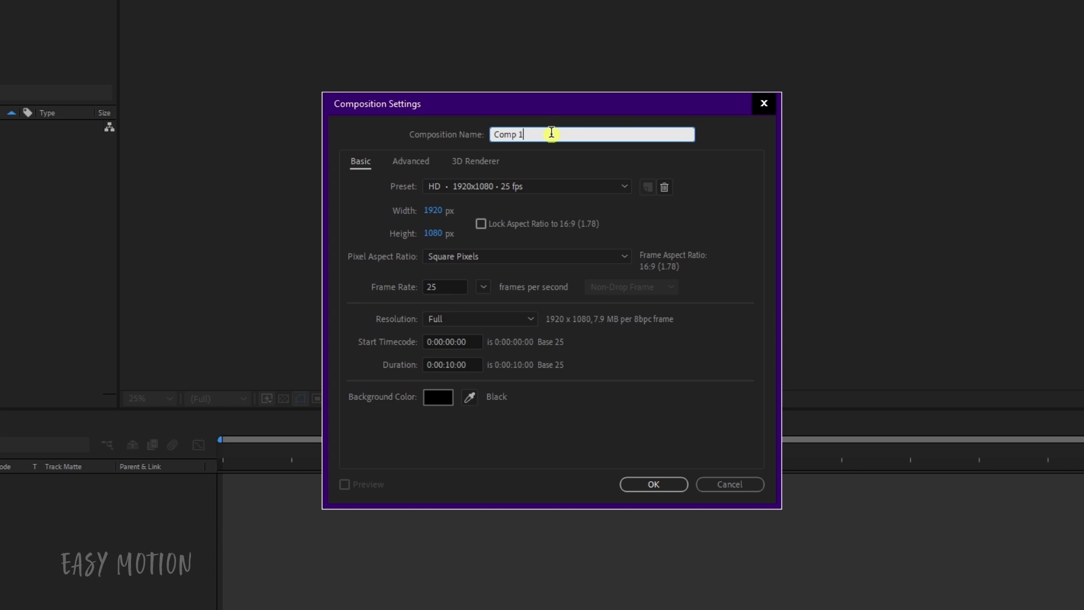
left_click_drag(516, 130, 482, 135)
left_click(522, 133)
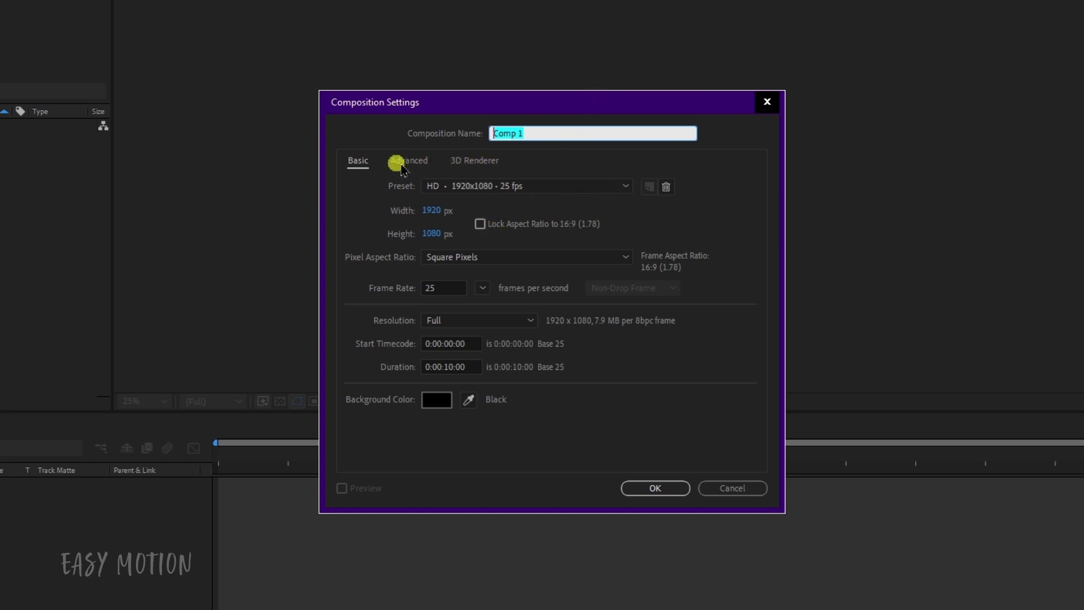
Set the composition's 3D renderer to Cinema 4D and return to the basic settings.
left_click(474, 163)
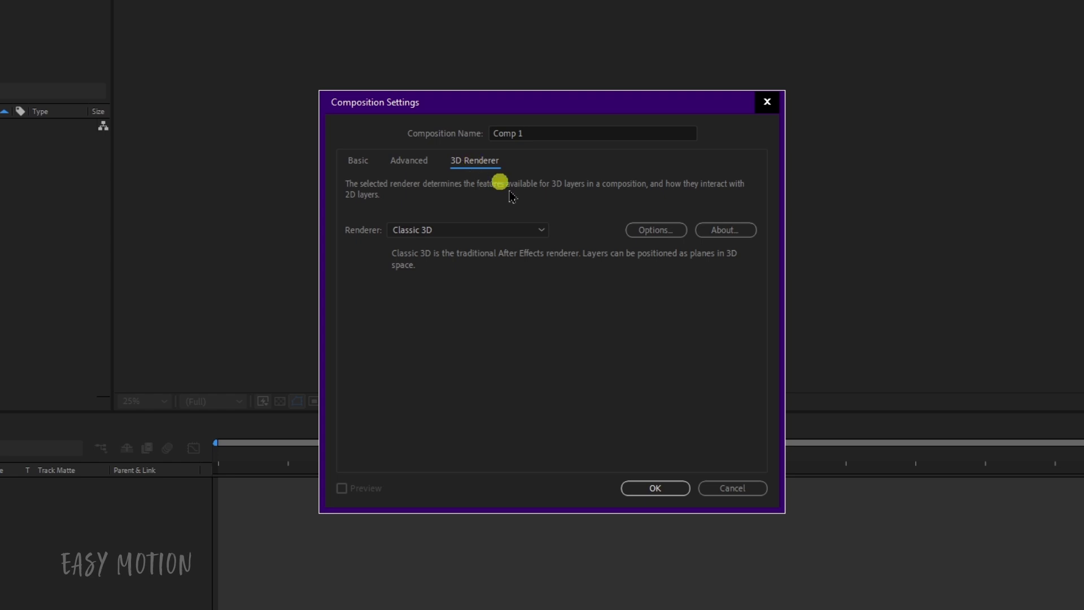
left_click(542, 231)
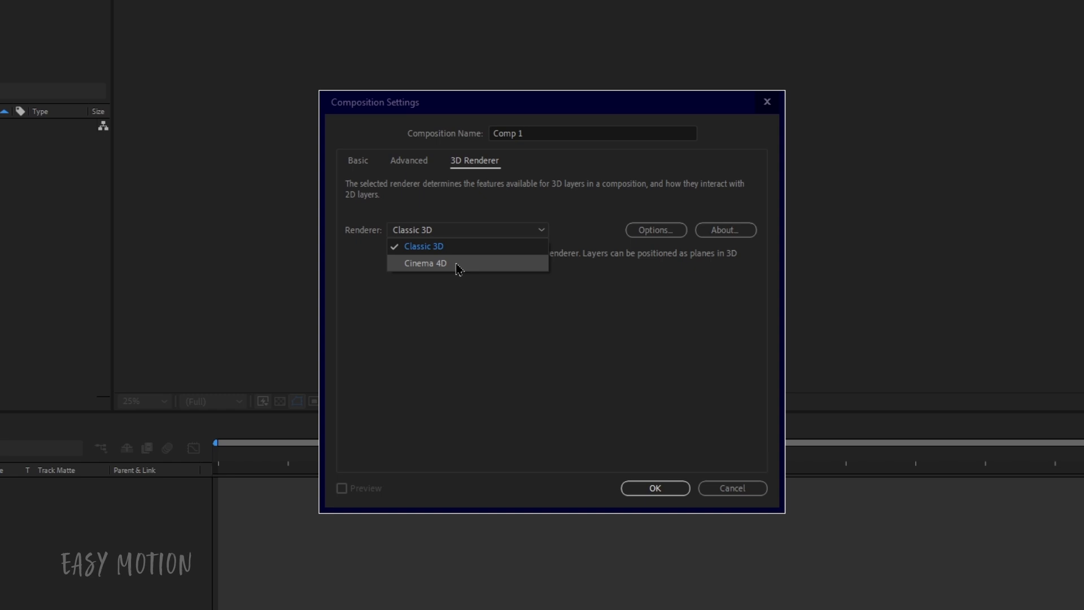
left_click(449, 240)
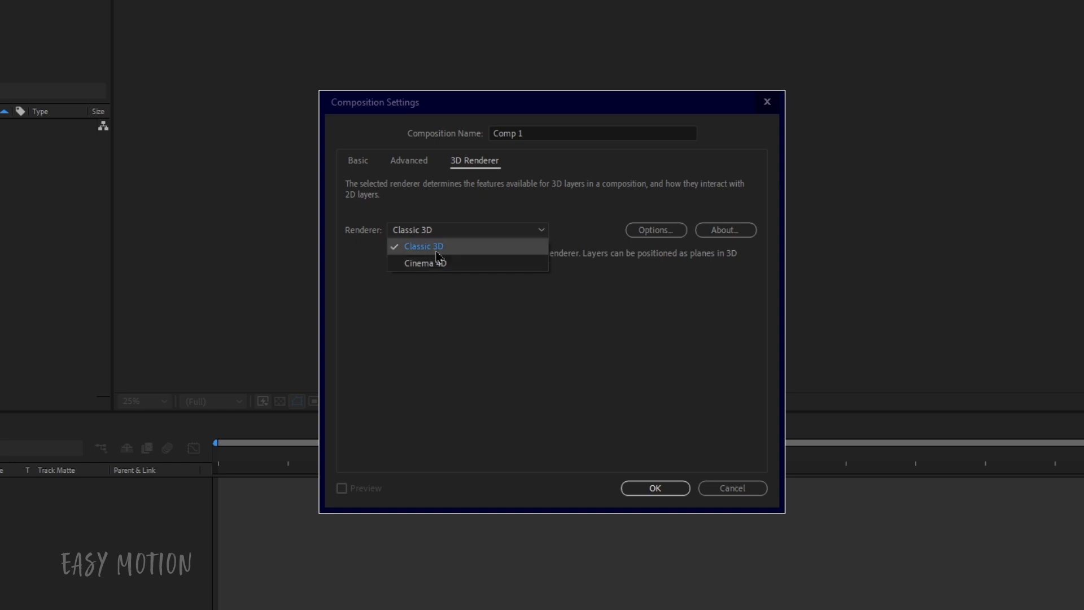
left_click(437, 266)
left_click(360, 162)
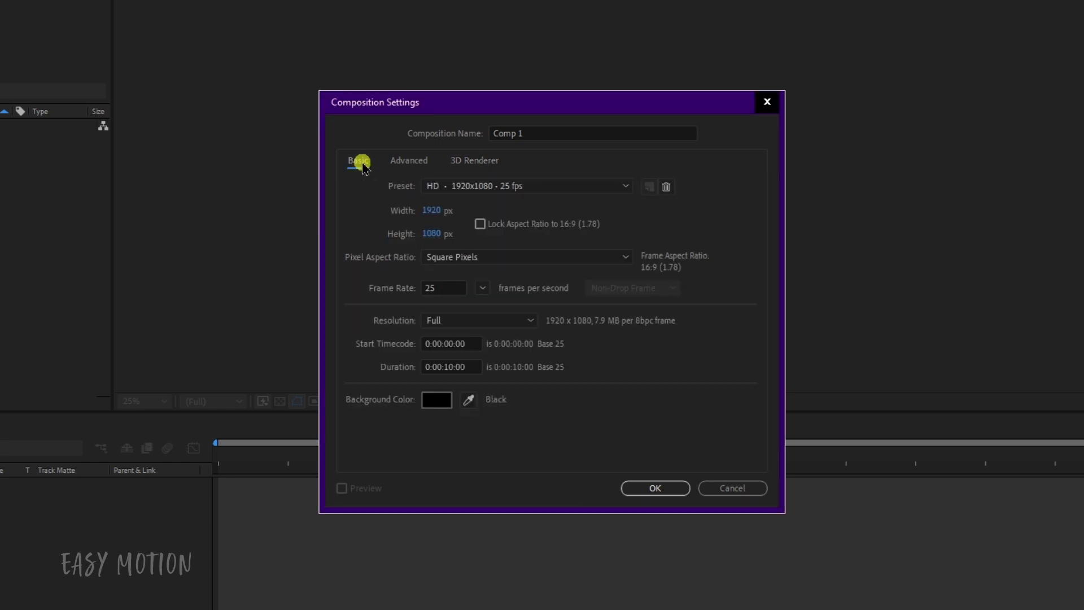
Examine the composition presets and the width, height and aspect ratio lock settings.
left_click(615, 200)
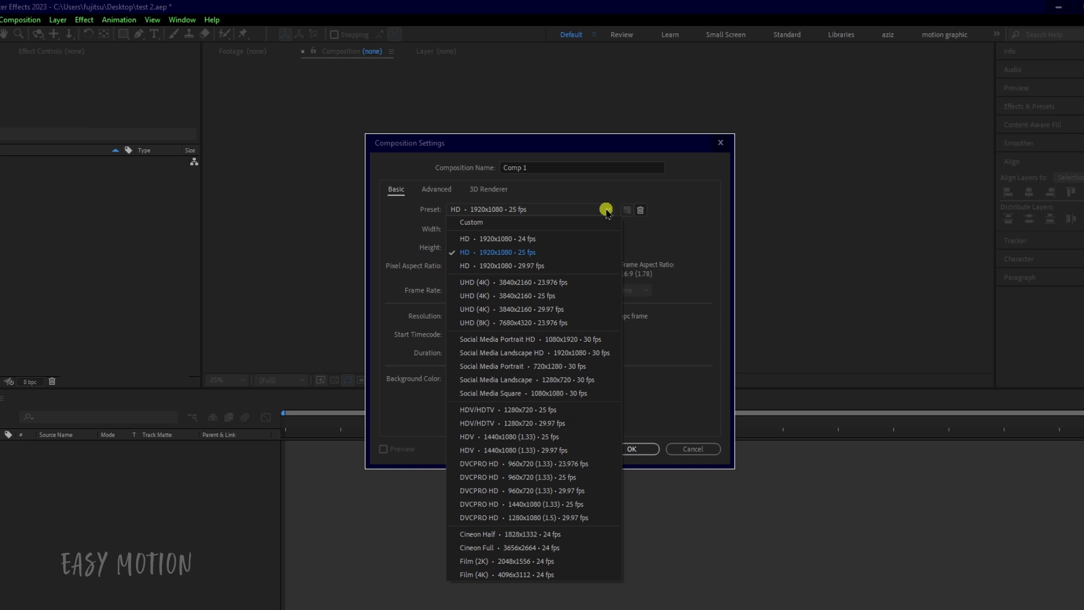
left_click(655, 284)
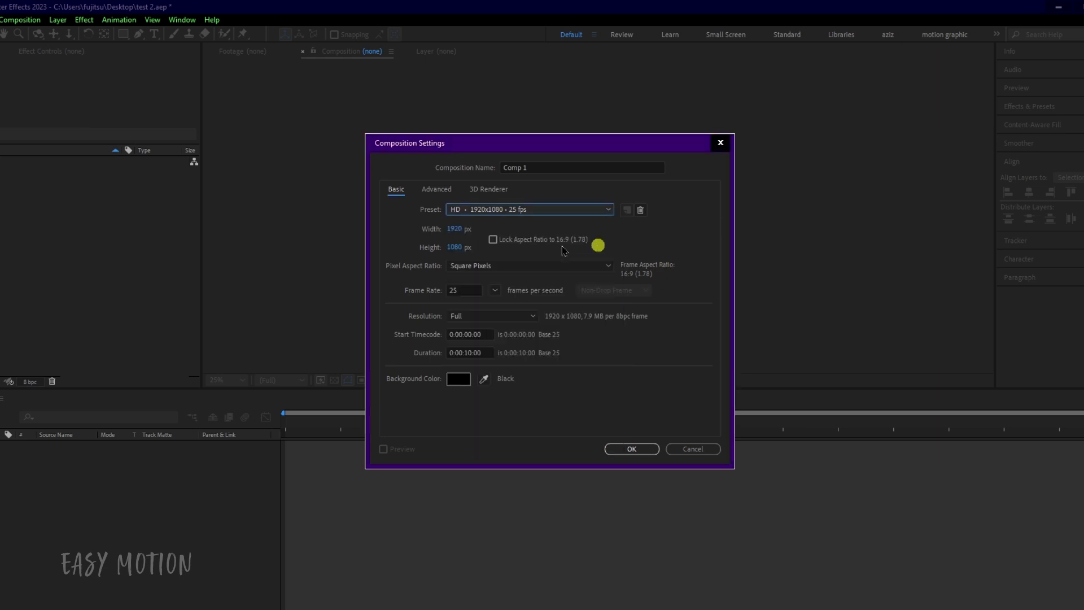
left_click(451, 229)
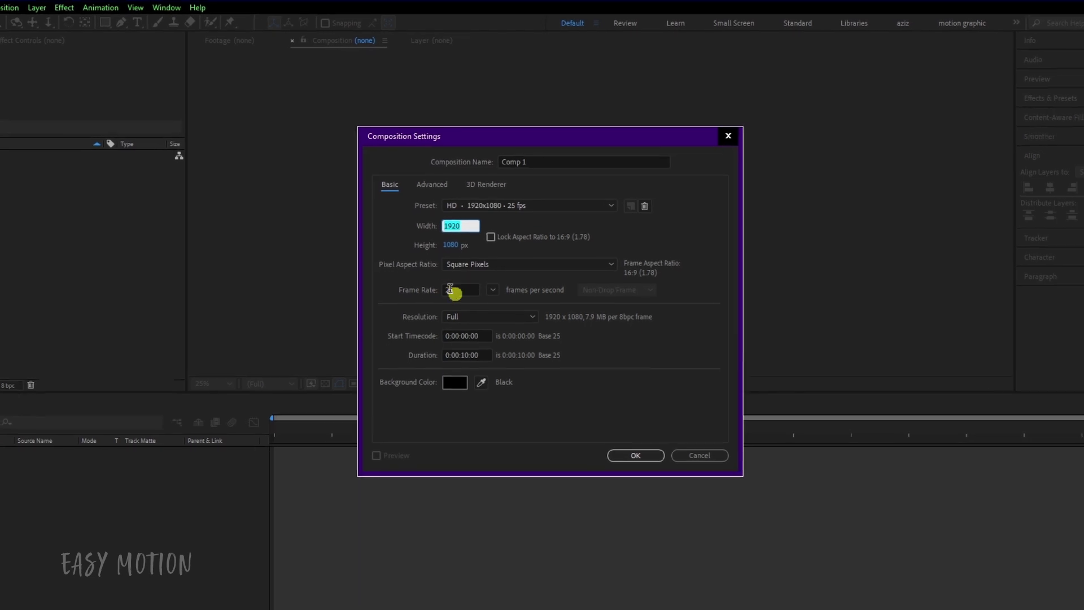
left_click(403, 238)
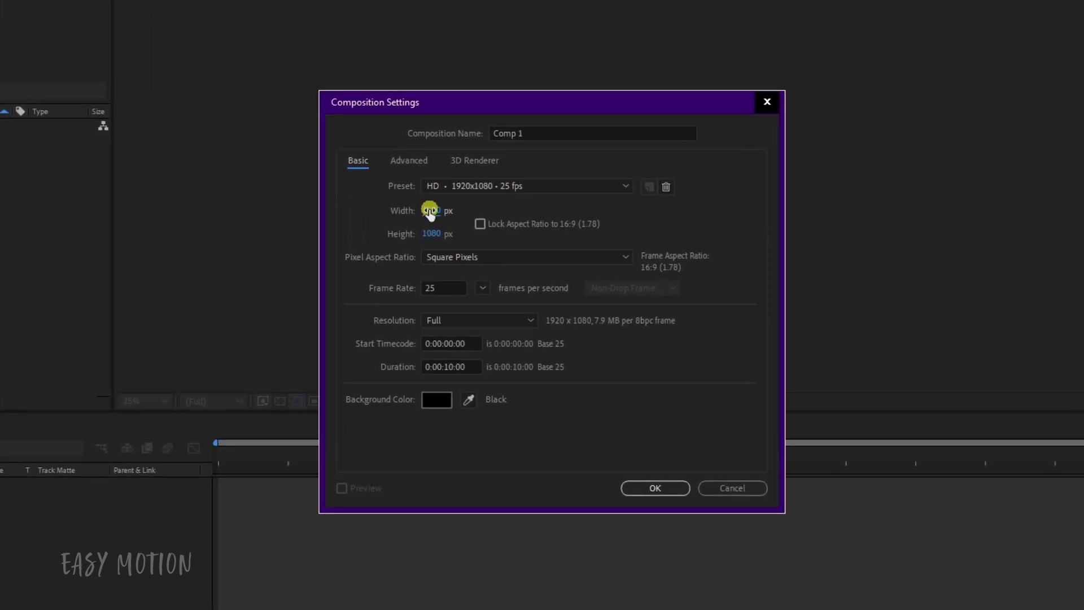
left_click(433, 212)
left_click(436, 237)
left_click(439, 209)
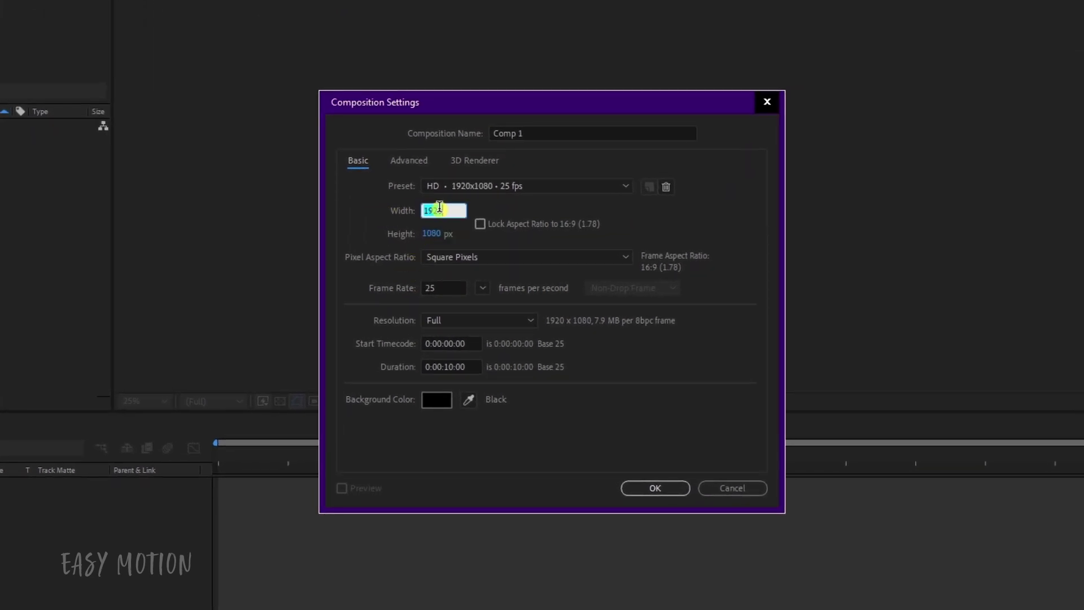
left_click(433, 233)
left_click(436, 211)
left_click(480, 225)
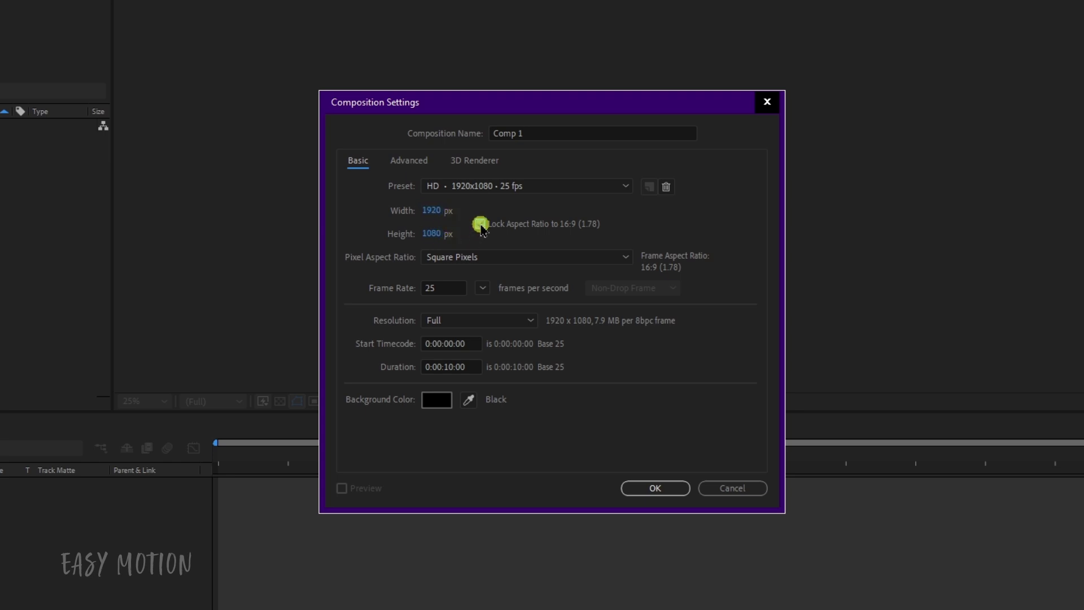
left_click(441, 210)
left_click(438, 234)
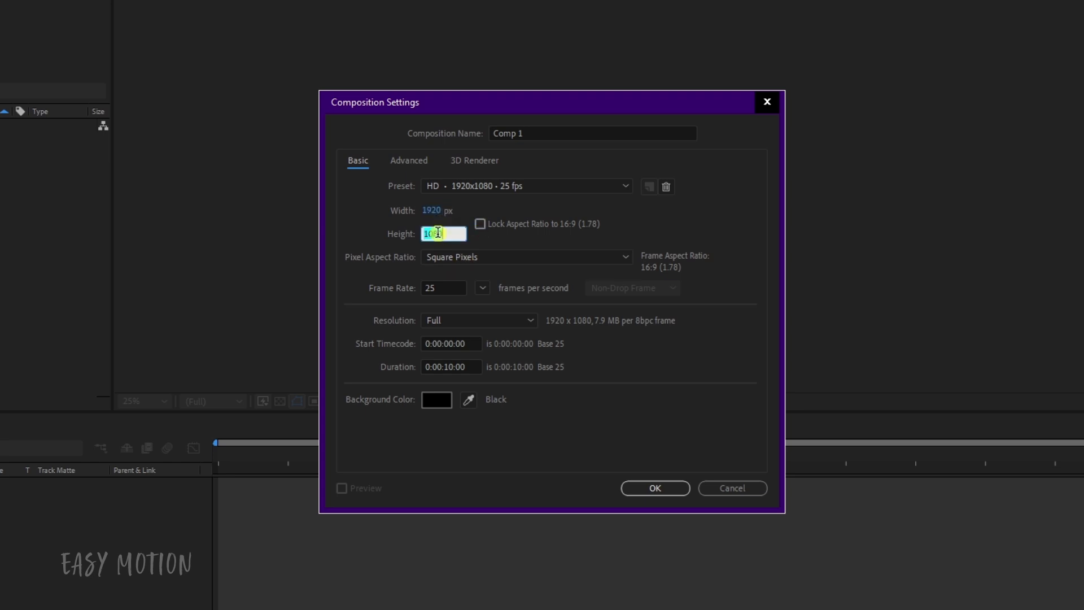
left_click(377, 233)
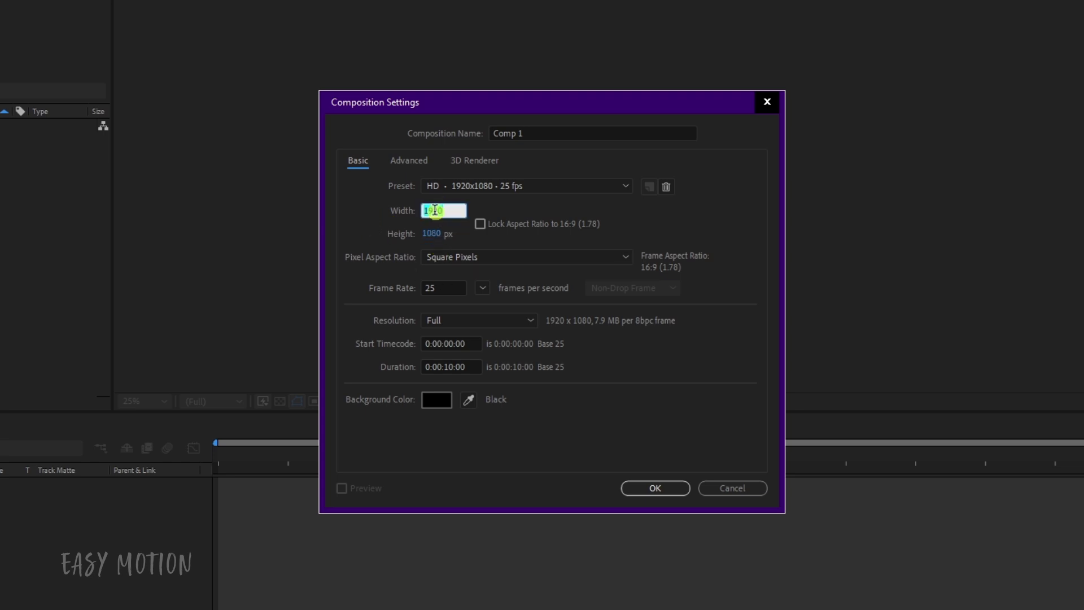
Set the composition's width to 1080 px and its height to 1920 px for a portrait frame.
type("1080")
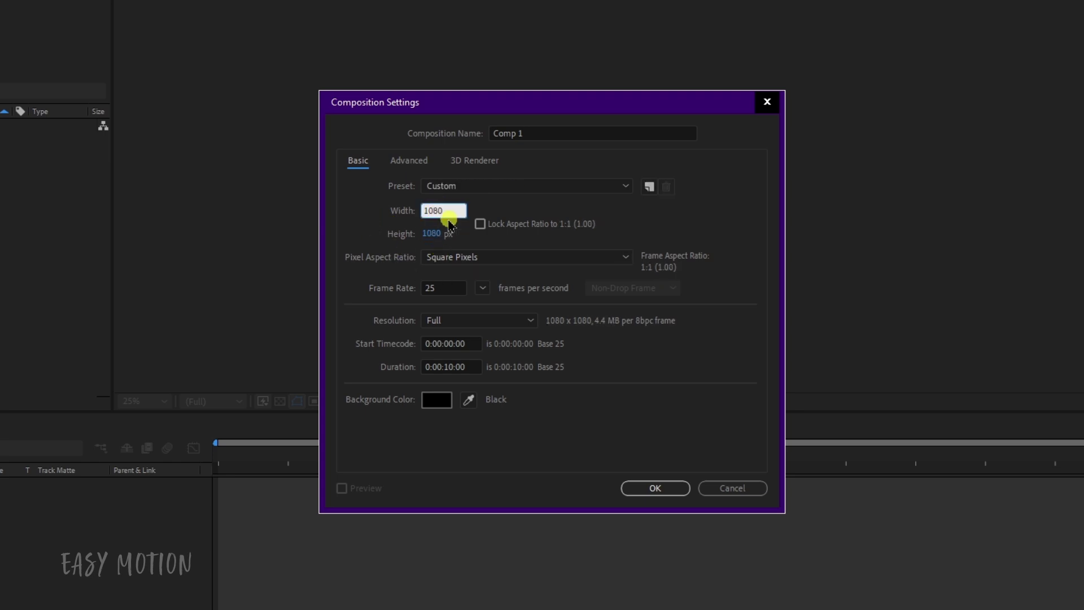
left_click(435, 233)
type("1920")
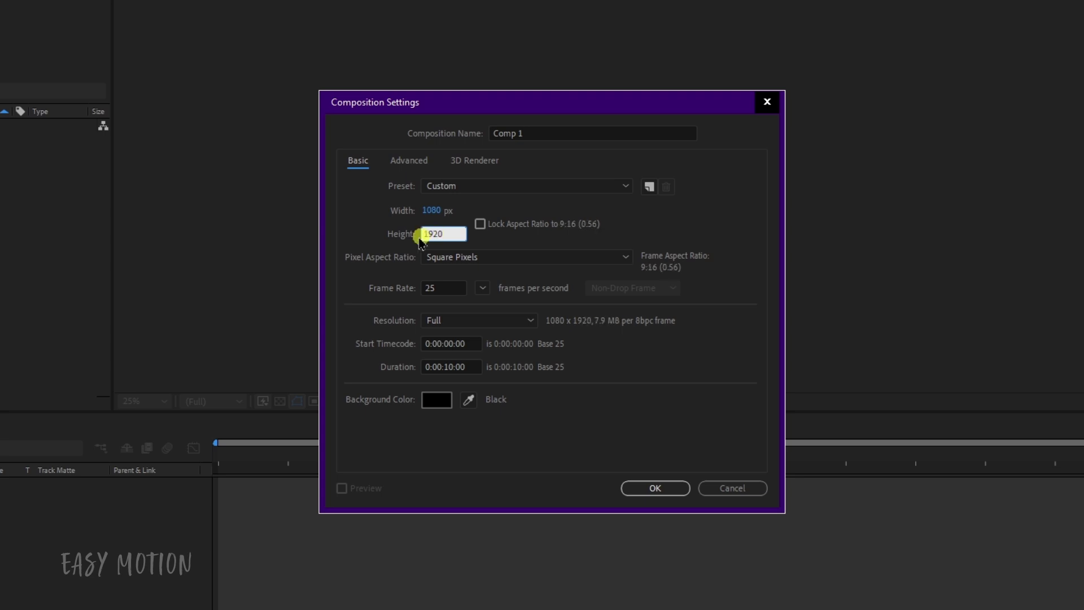
left_click(394, 221)
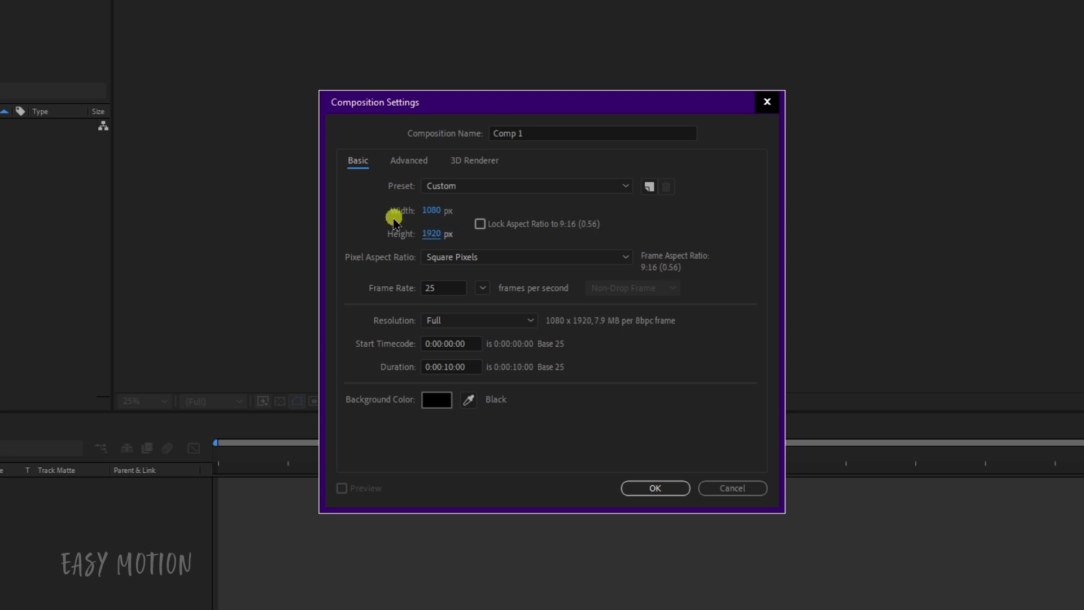
Set the composition's width to 1920 px and its height to 1080 px for a landscape frame.
left_click(432, 210)
type("1920")
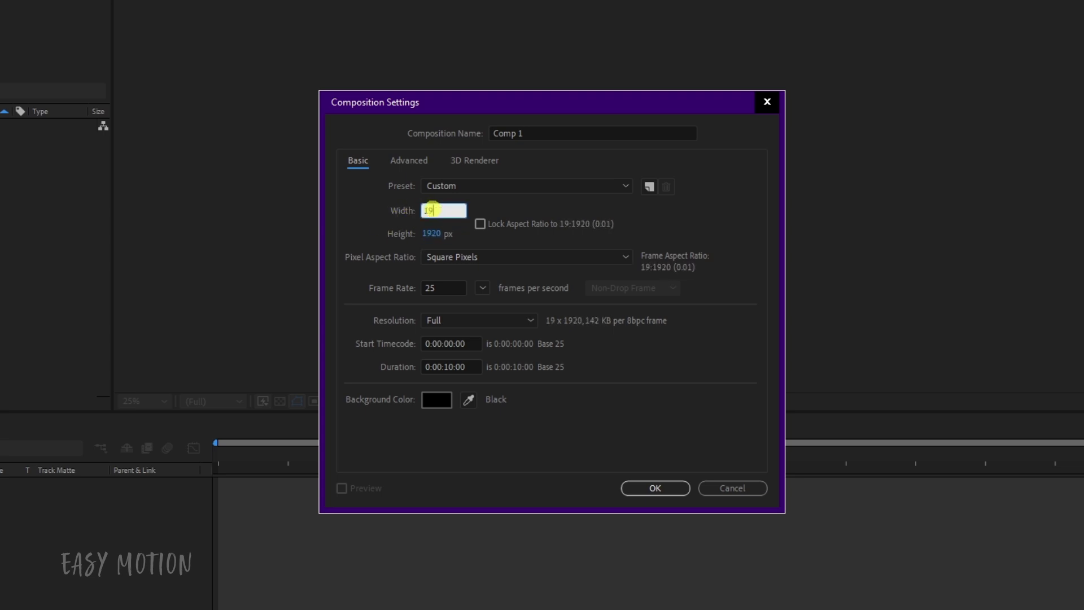
left_click(438, 238)
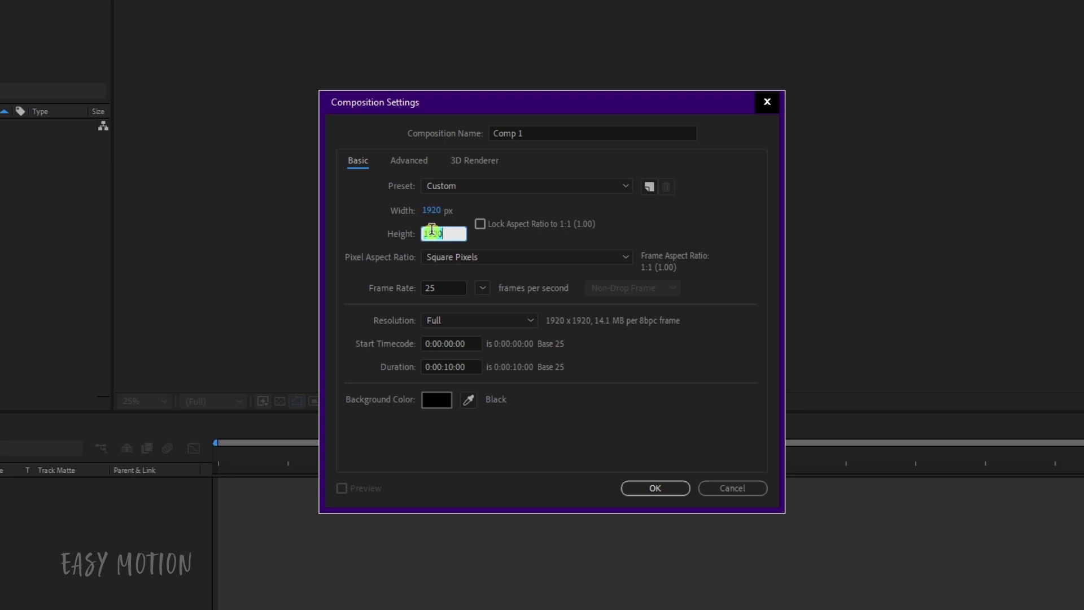
type("1080")
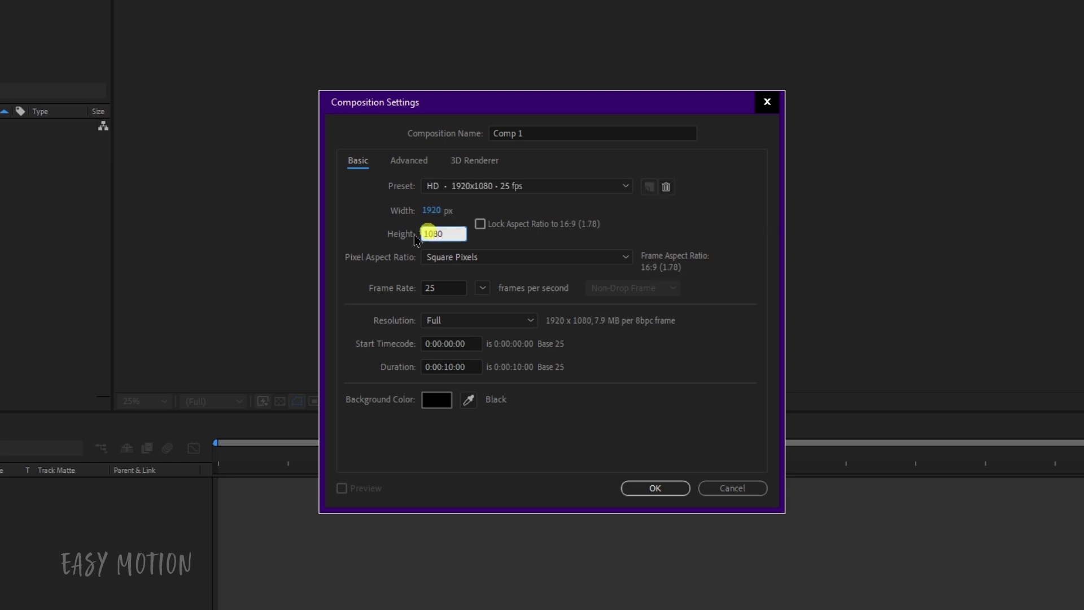
left_click(359, 228)
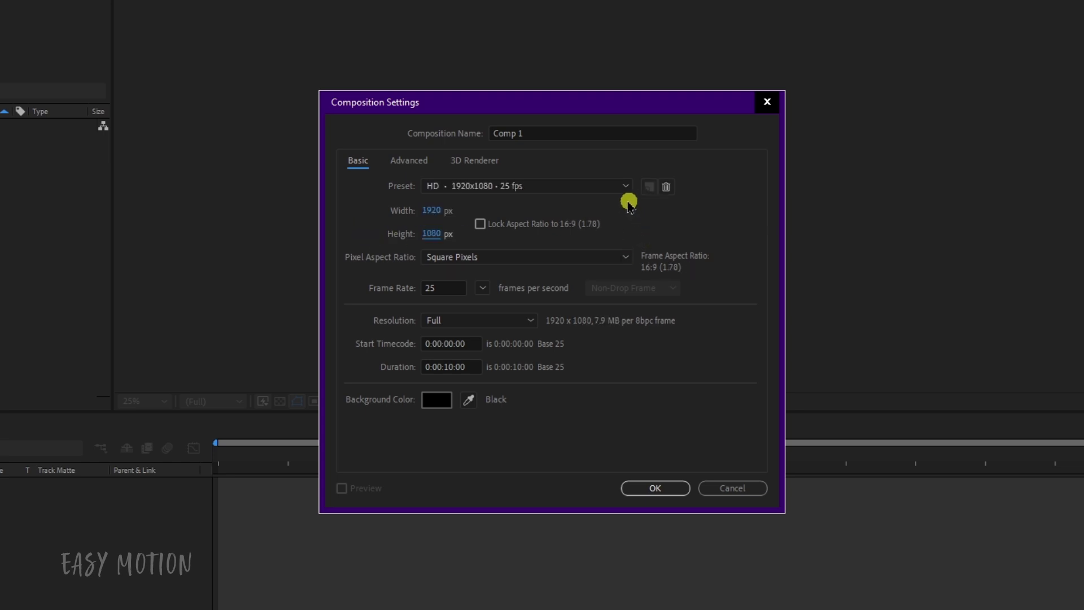
Examine the available size presets and frame rate choices for the composition.
left_click(620, 186)
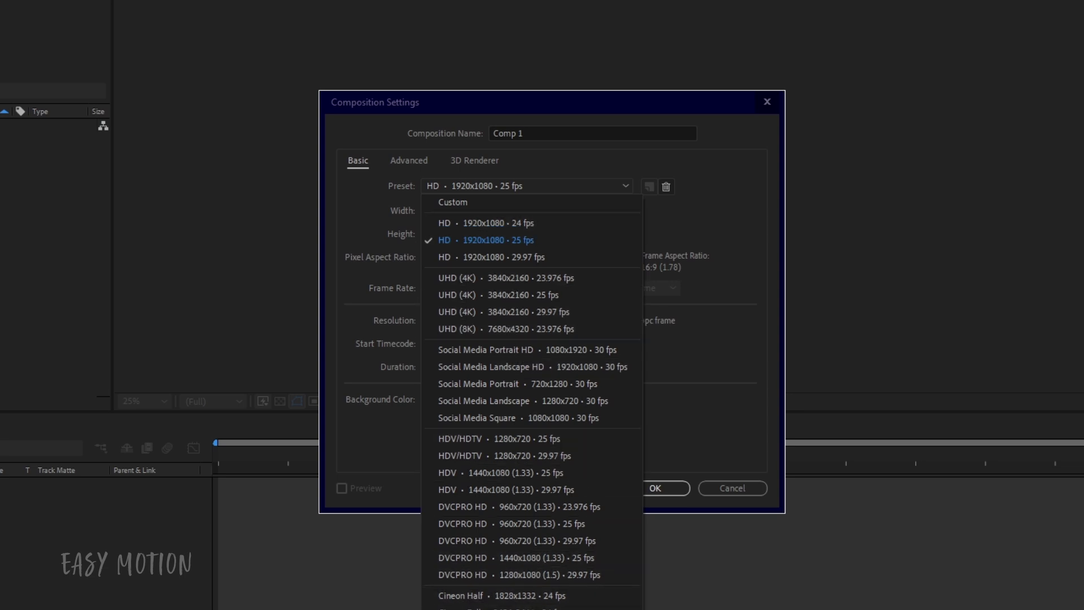
left_click(359, 236)
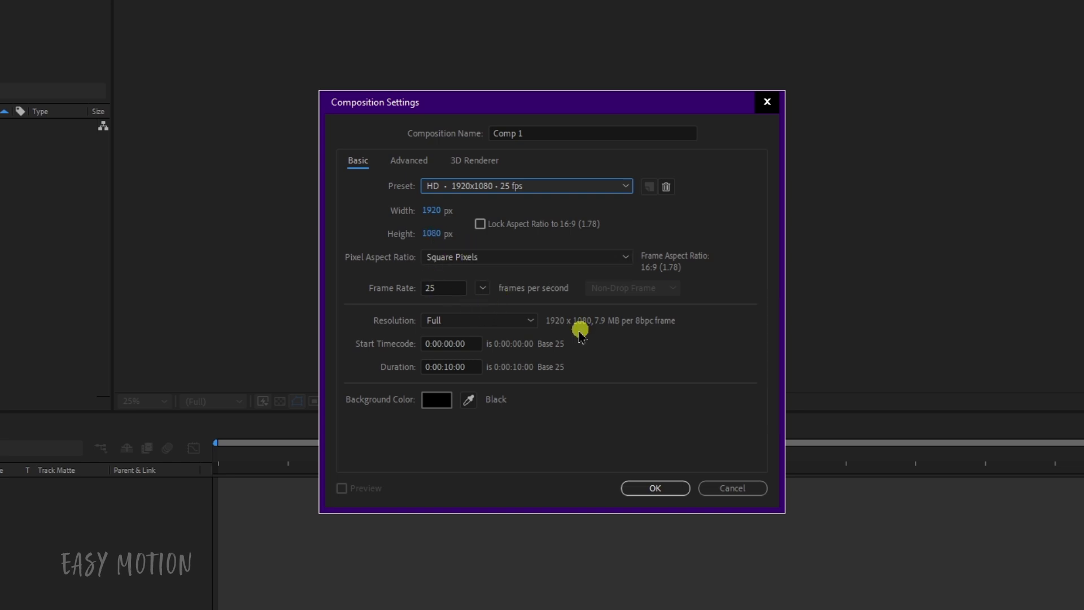
left_click(486, 288)
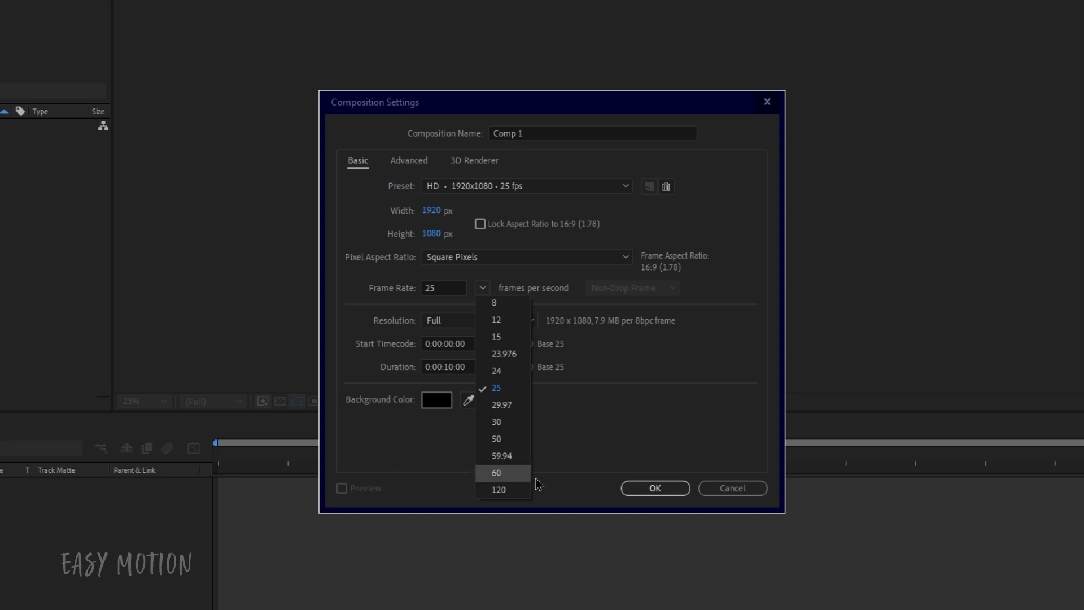
left_click(611, 434)
Set the composition's resolution to Quarter, checking the custom resolution options without applying them.
left_click(528, 320)
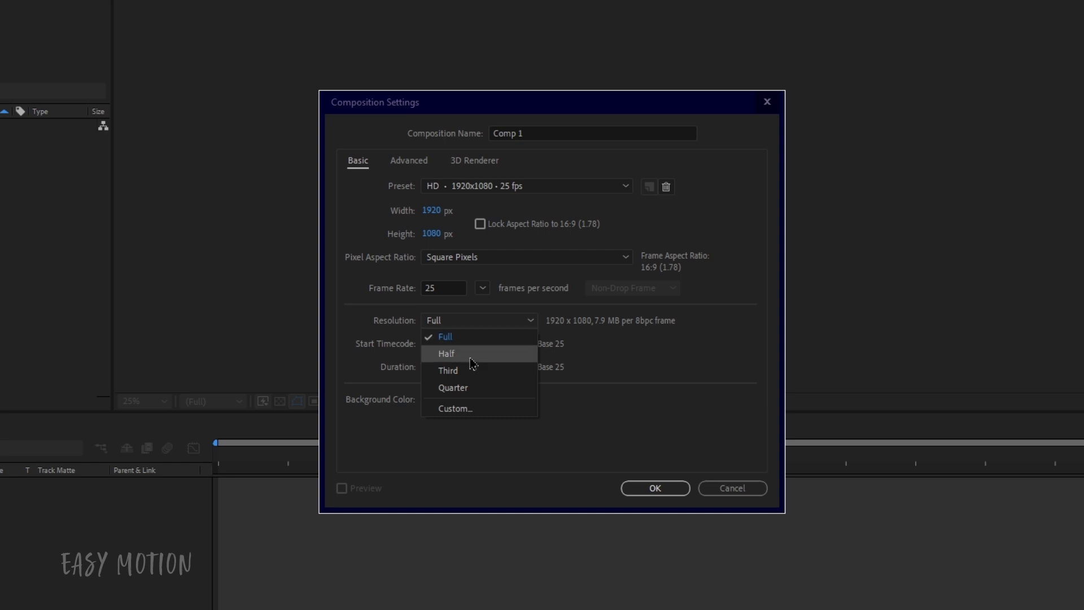
left_click(466, 387)
left_click(515, 320)
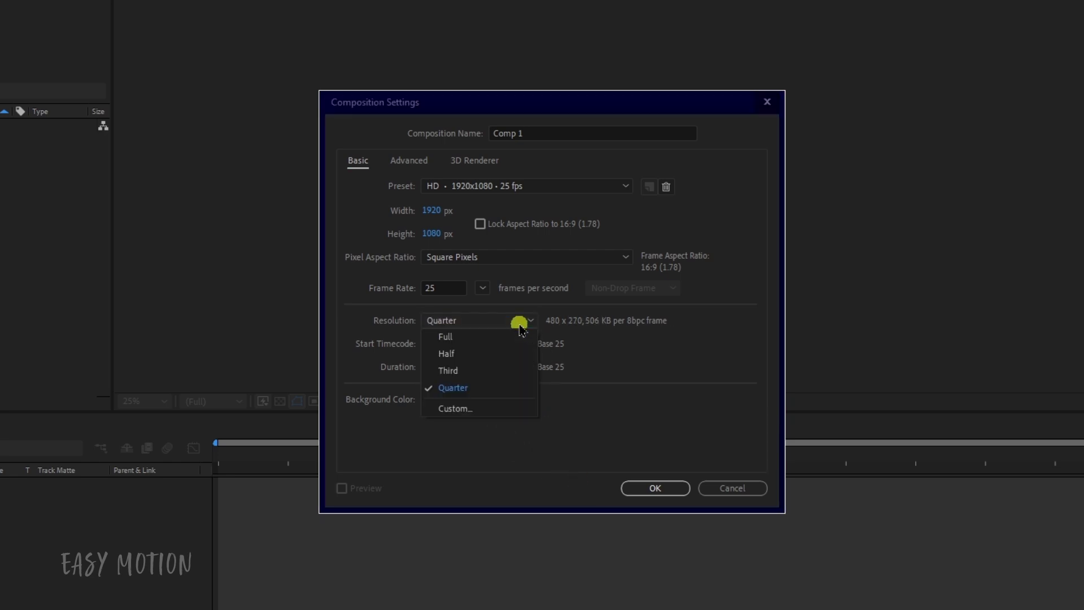
left_click(460, 404)
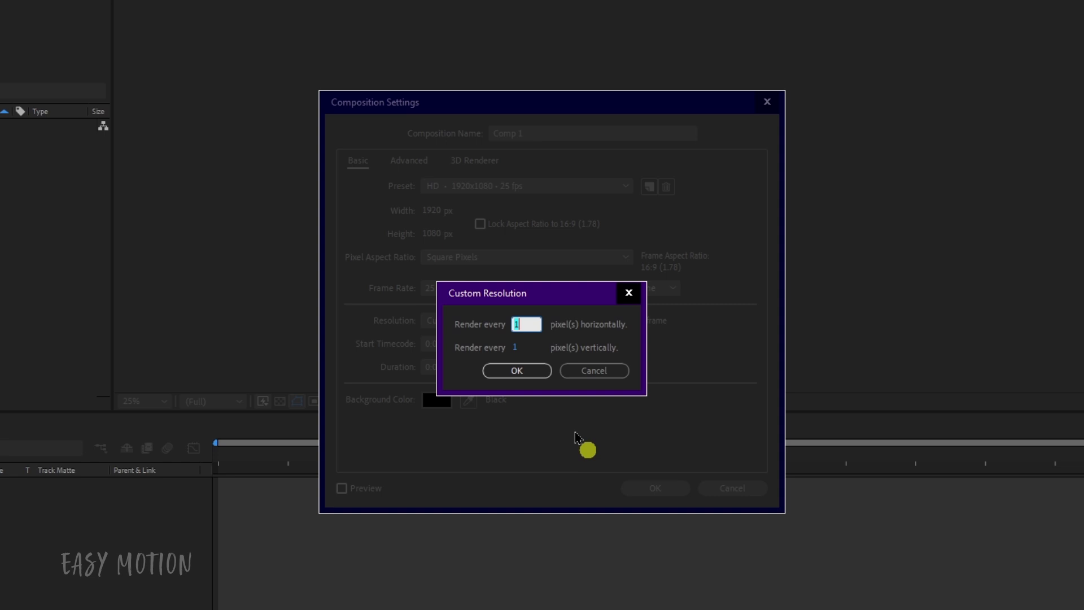
left_click(619, 368)
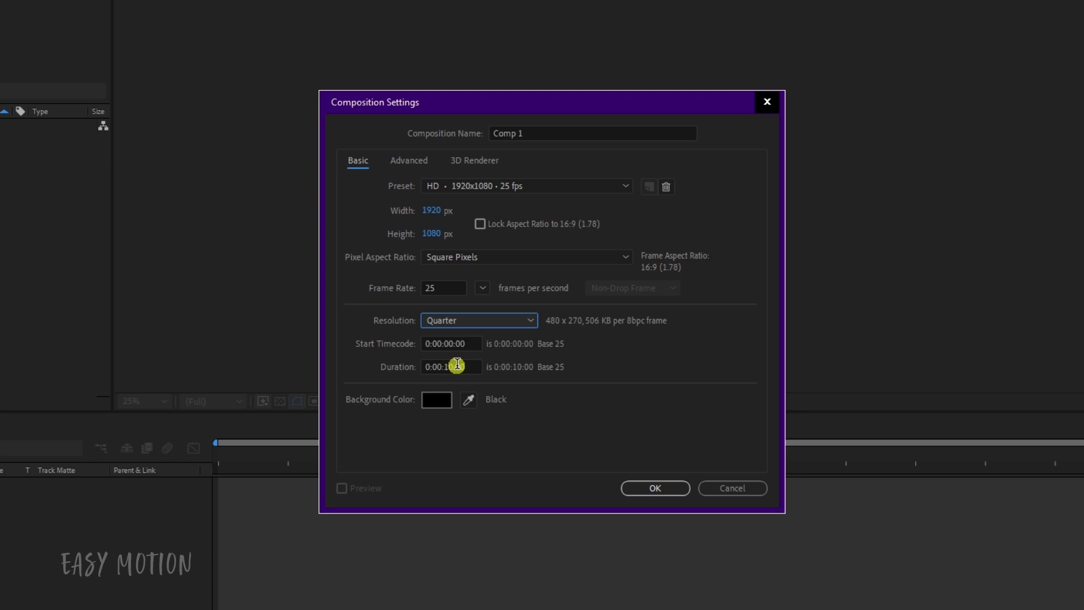
left_click(454, 366)
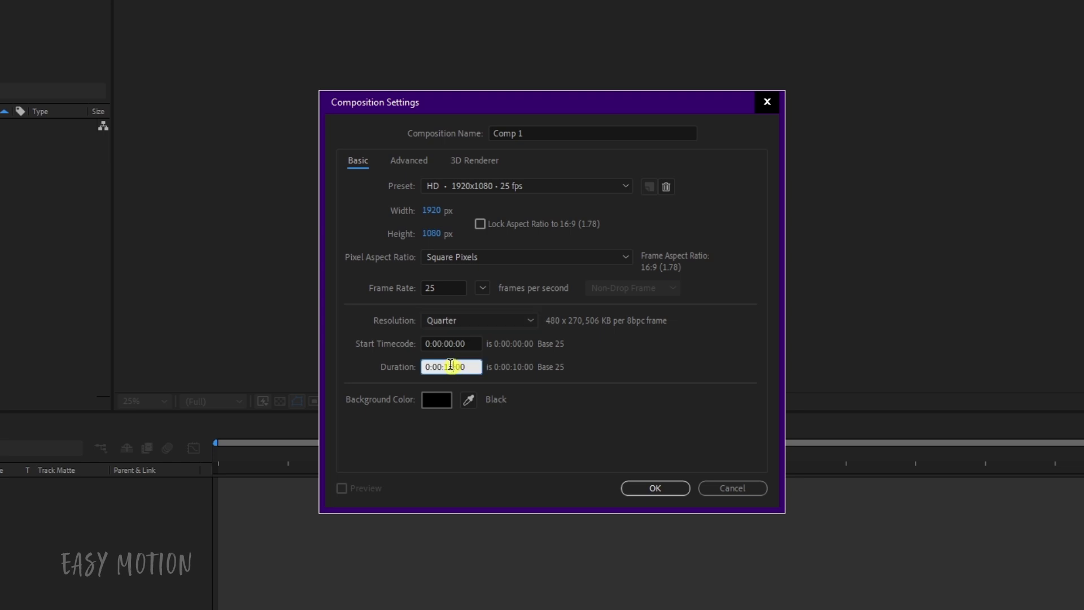
left_click(439, 362)
left_click_drag(456, 362, 467, 366)
left_click(448, 367)
Try red and yellow-green background colors, set the background color back to black, and create the composition.
left_click(436, 399)
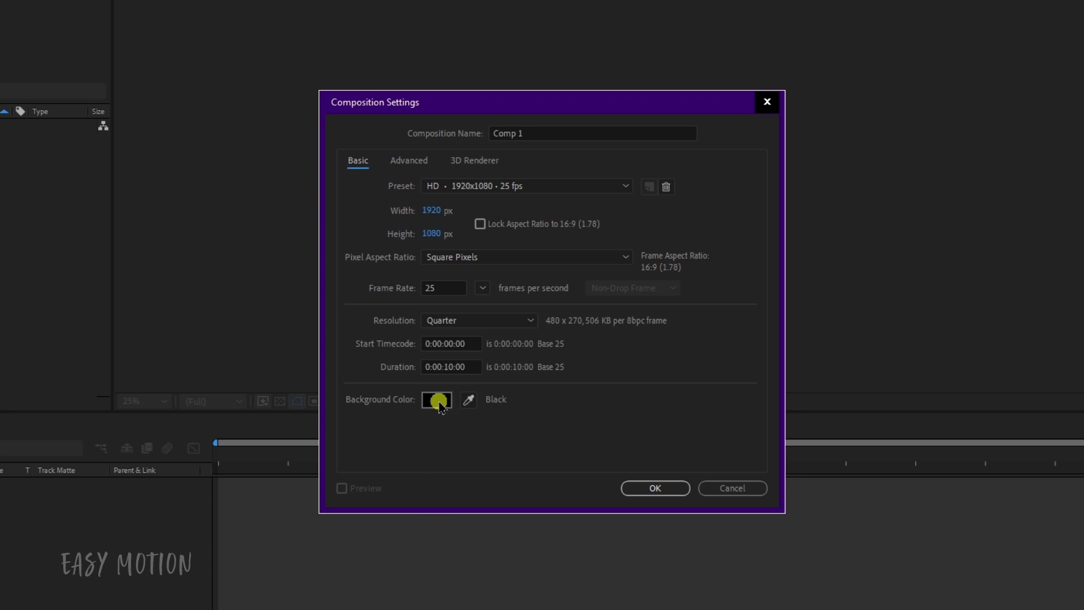
left_click(206, 327)
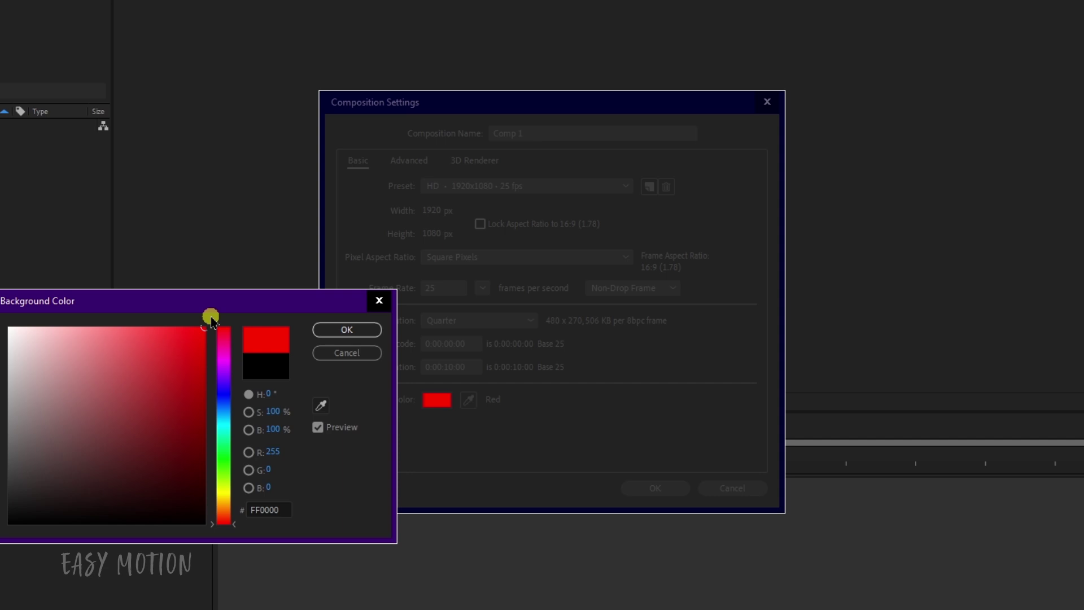
left_click_drag(196, 493, 196, 537)
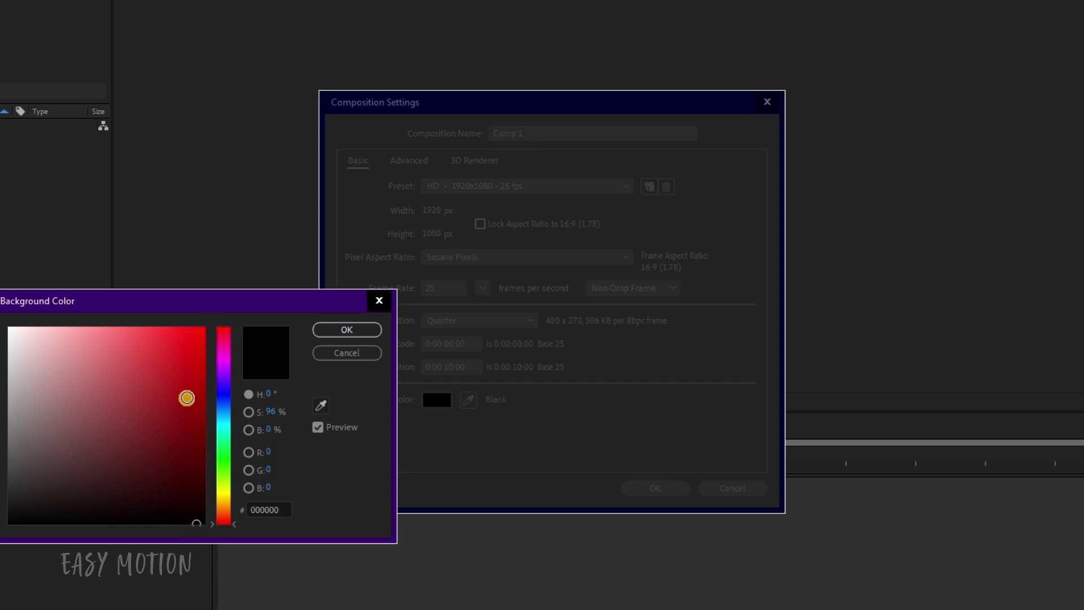
left_click(193, 370)
left_click_drag(217, 395, 218, 486)
left_click_drag(177, 336, 219, 339)
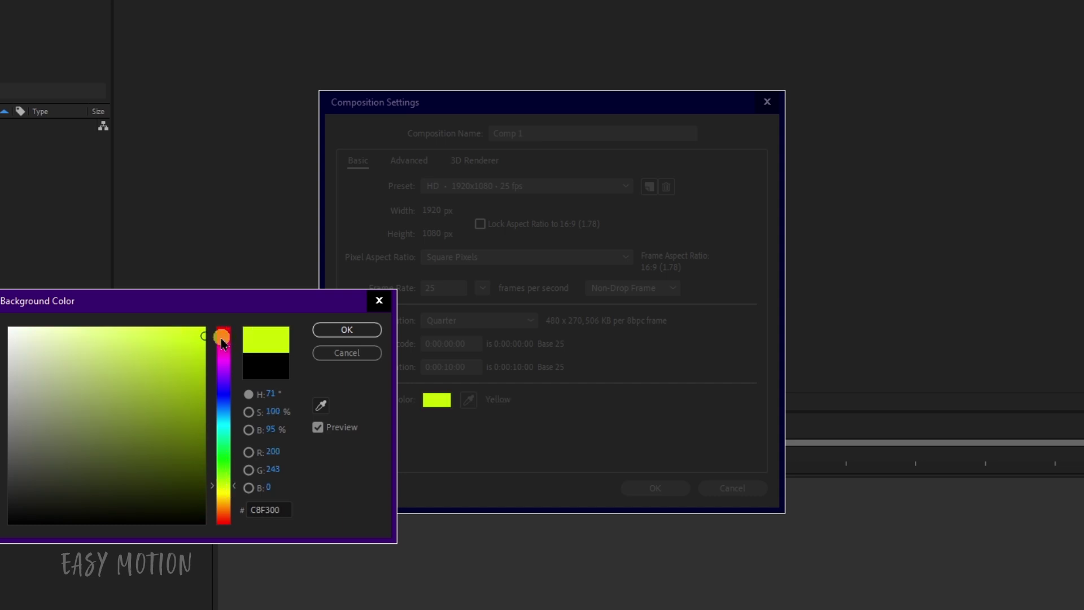
left_click(188, 523)
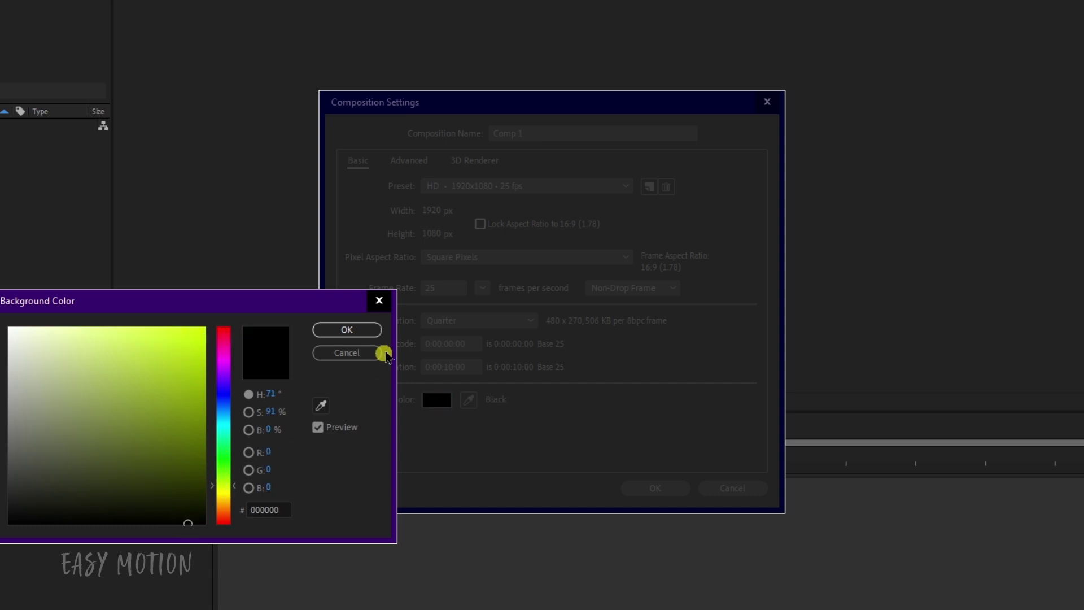
left_click(371, 332)
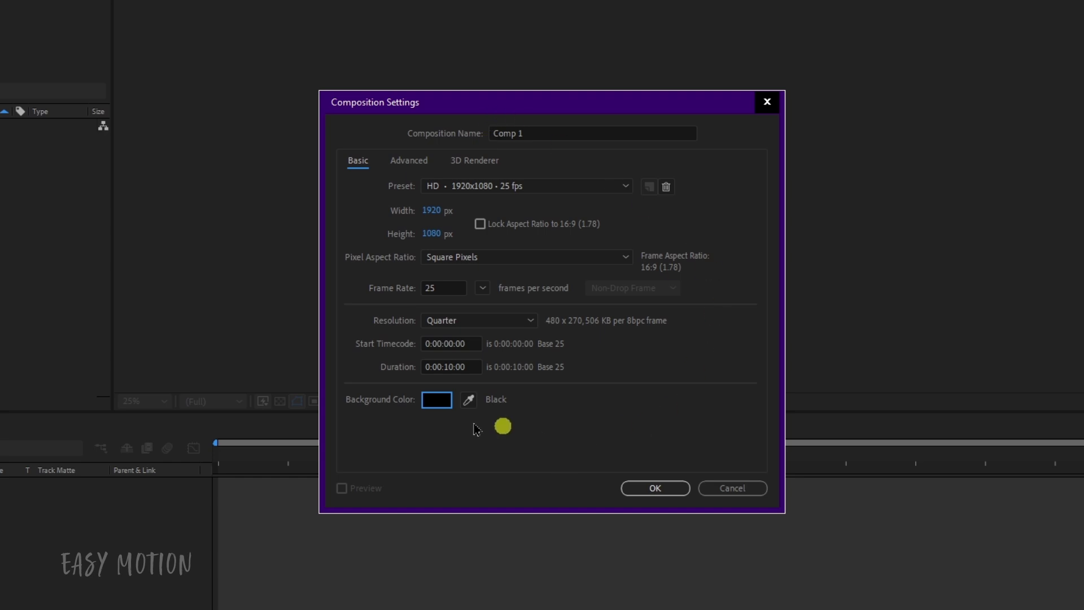
left_click(653, 487)
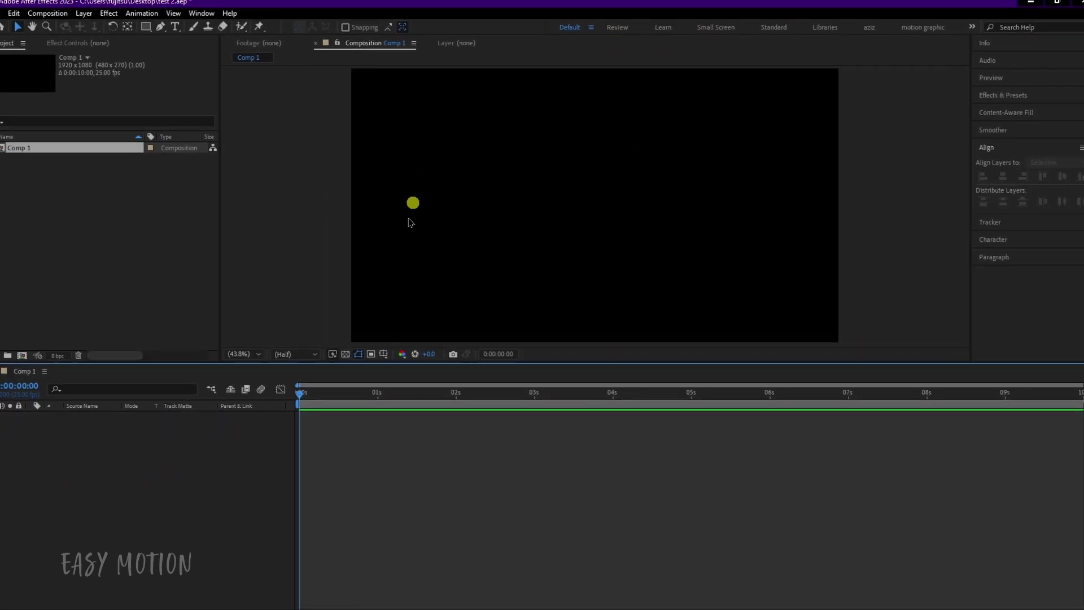
left_click_drag(414, 362, 420, 408)
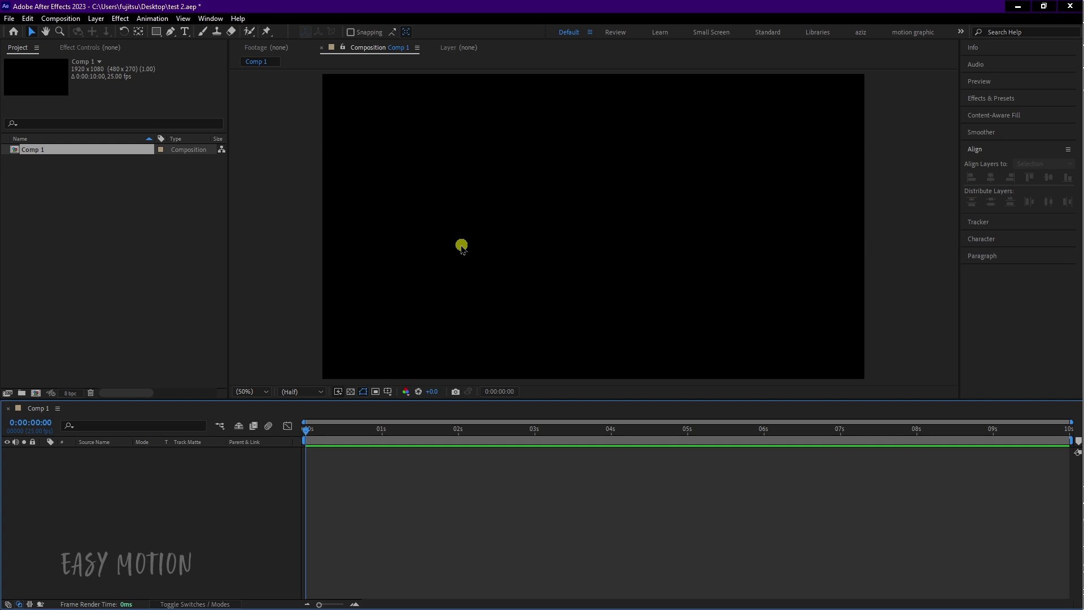
Reopen the settings of Comp 1 and change its background color to red.
left_click(89, 26)
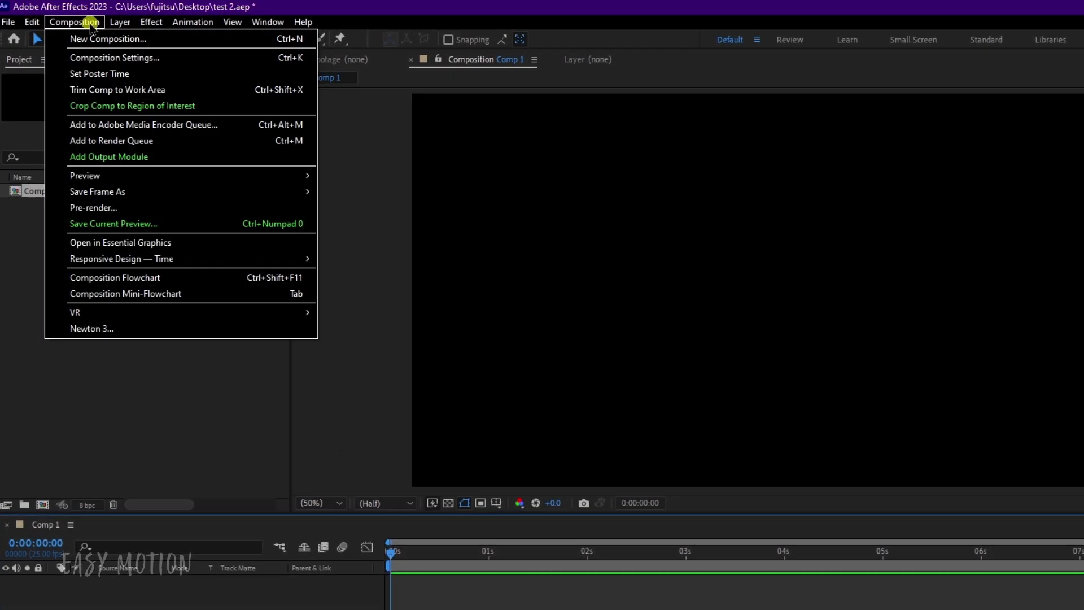
left_click(98, 61)
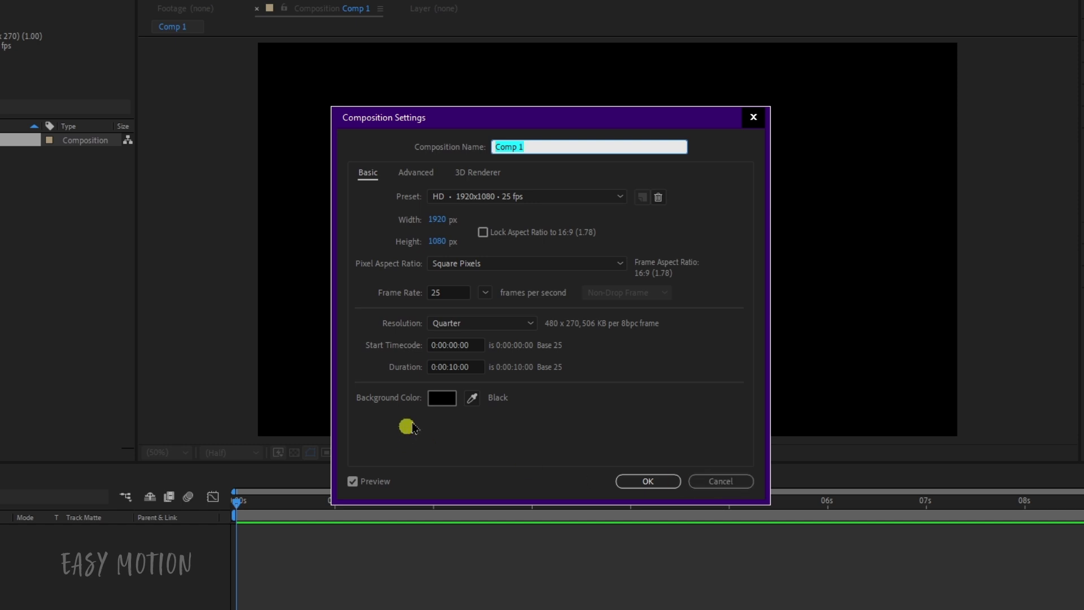
left_click(442, 398)
left_click_drag(204, 379, 226, 339)
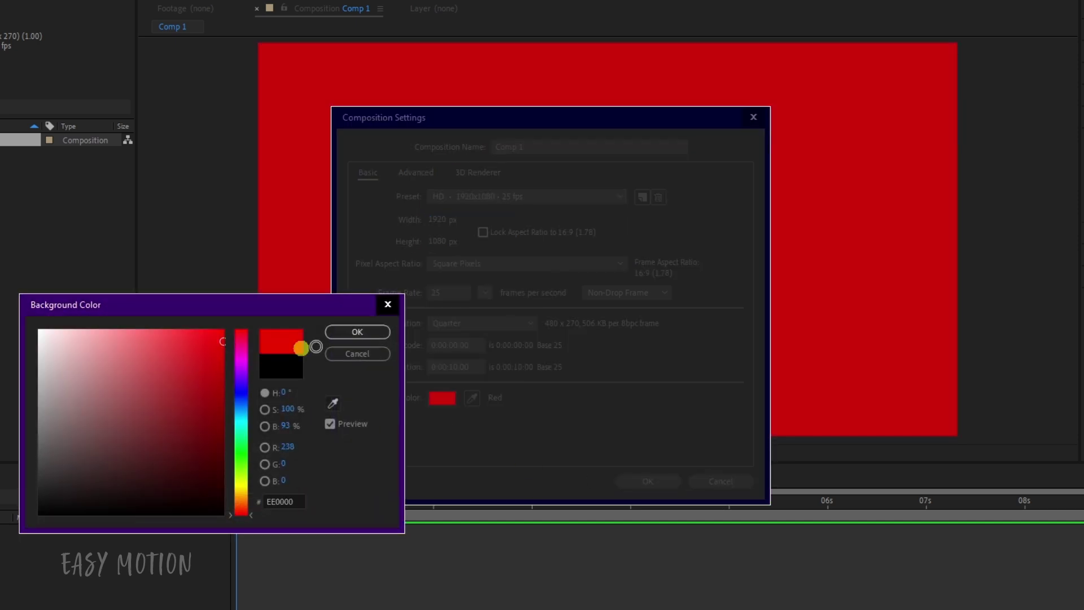
left_click(358, 332)
left_click(649, 483)
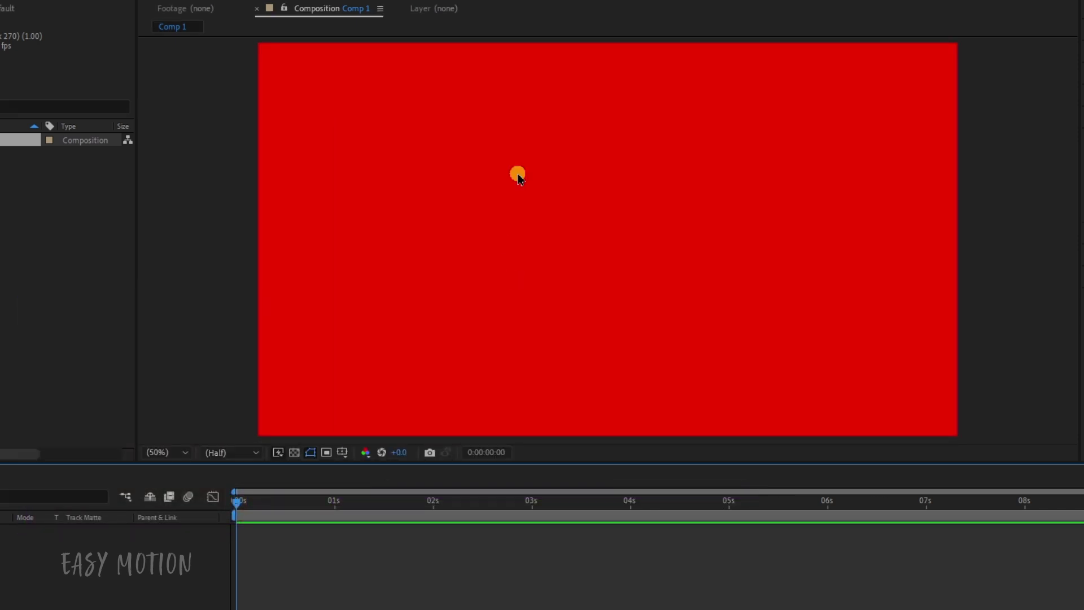
Set the background color of Comp 1 back to black in the composition settings.
key("ctrl+k")
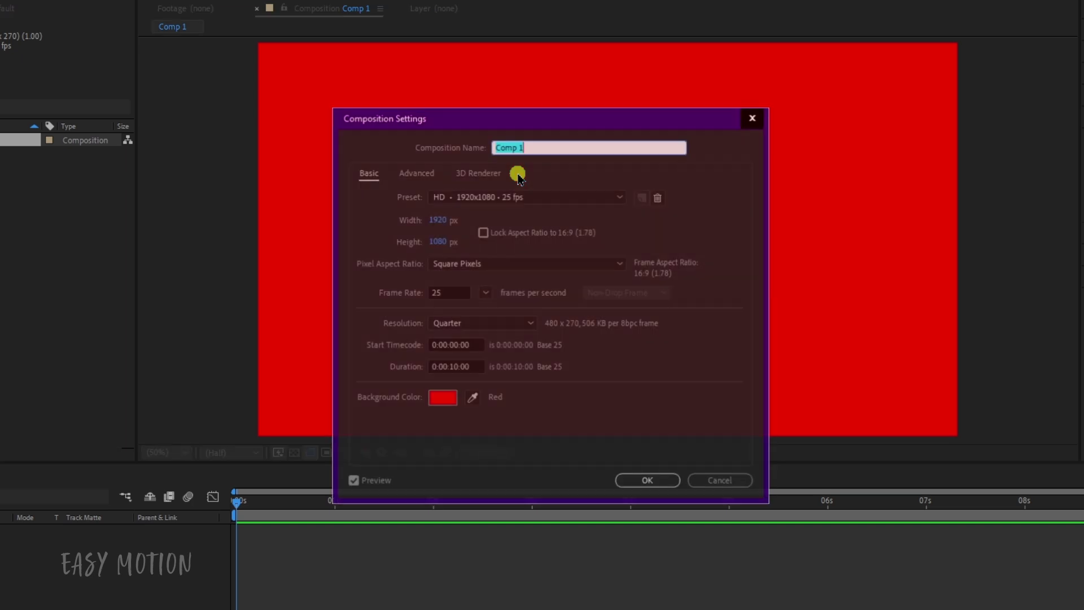
left_click(442, 398)
left_click(203, 505)
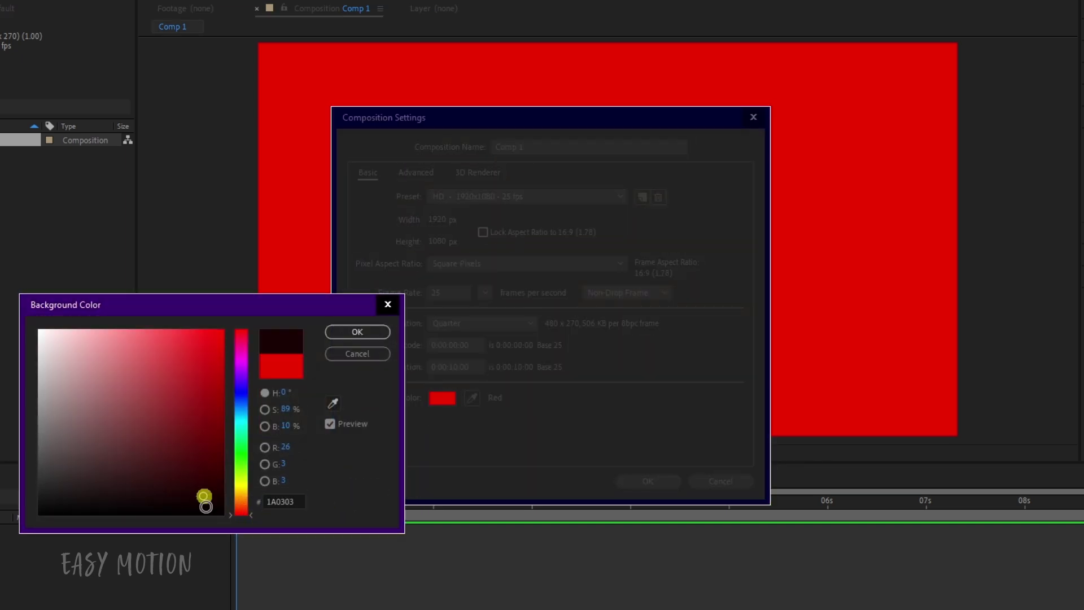
left_click(337, 332)
left_click(626, 485)
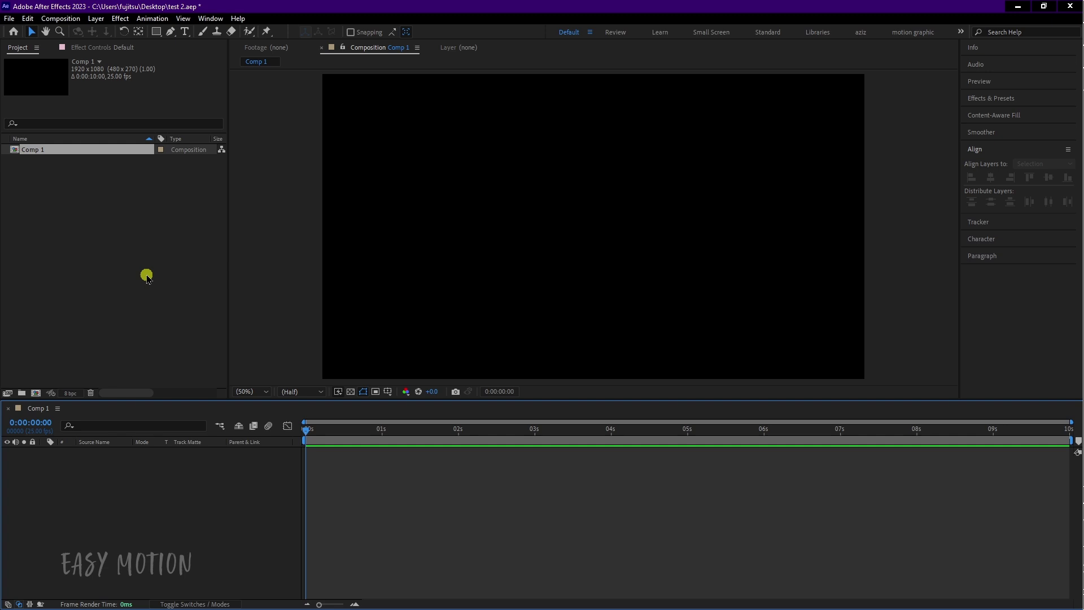
Import three videos and four images, all except the spice-cone image, from the "formation after effect" folder in File Explorer into the project.
double_click(110, 269)
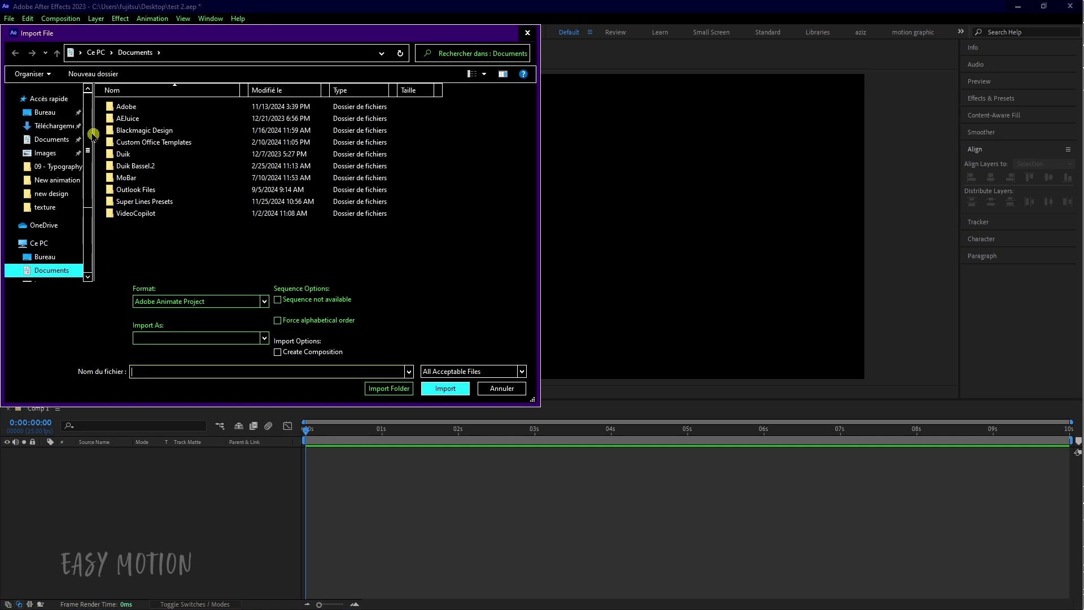
left_click(527, 33)
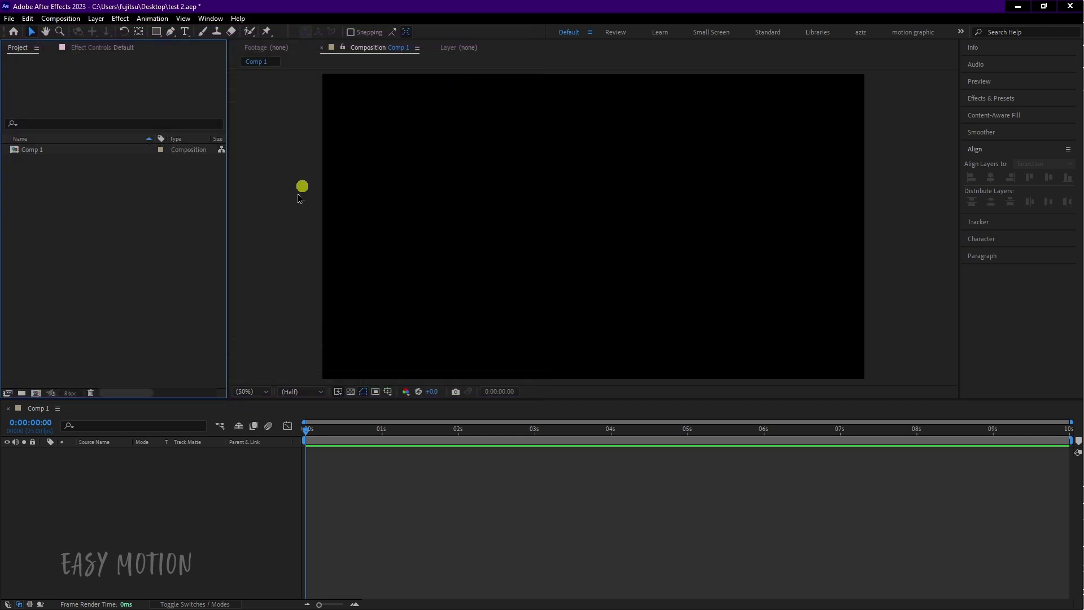
left_click(1017, 10)
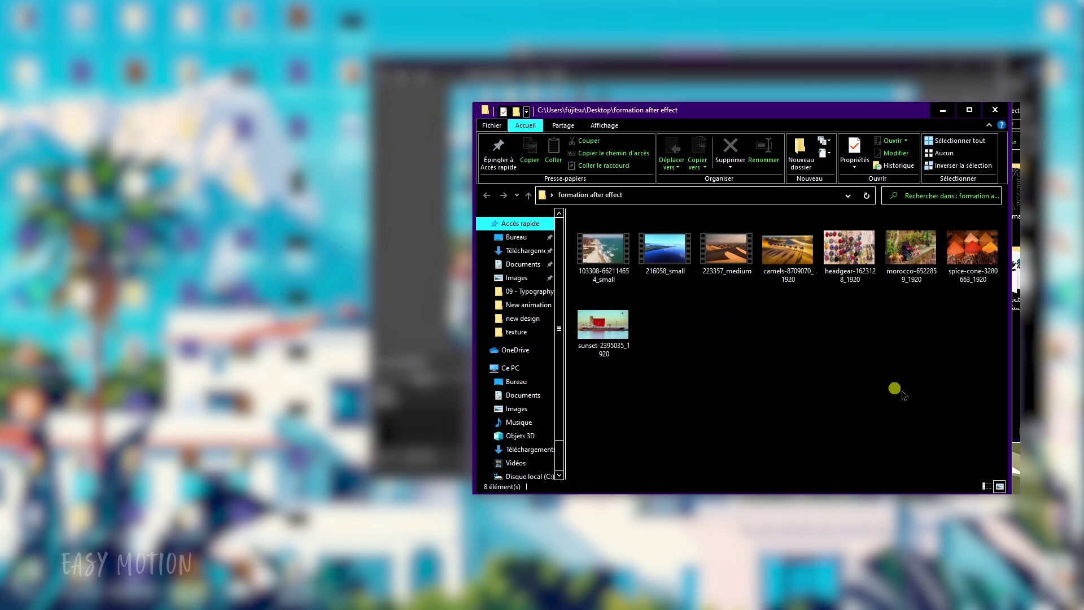
left_click_drag(935, 386, 592, 240)
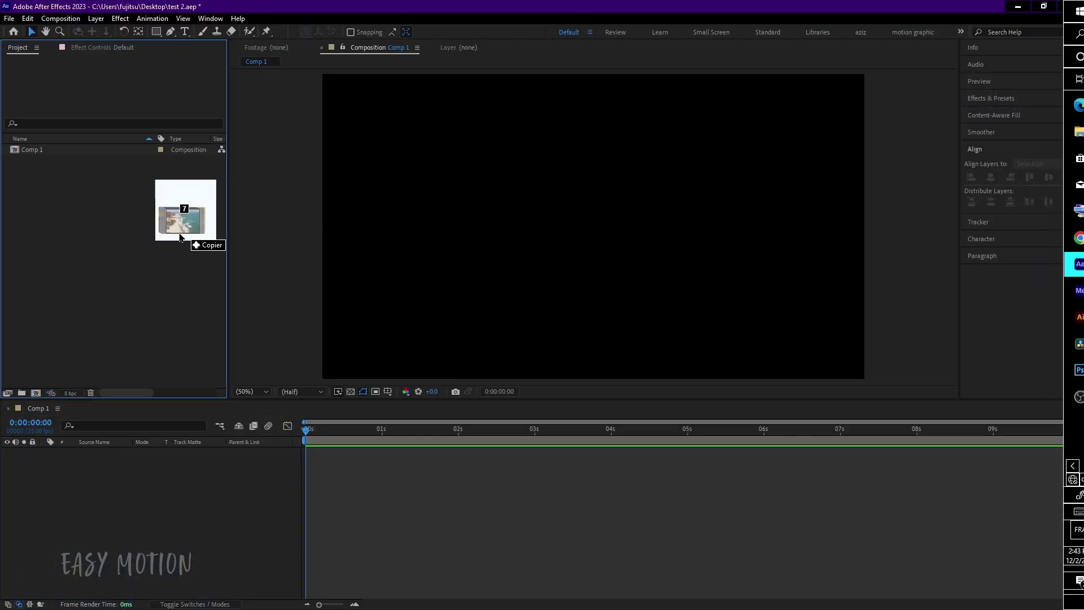
left_click_drag(193, 235, 147, 235)
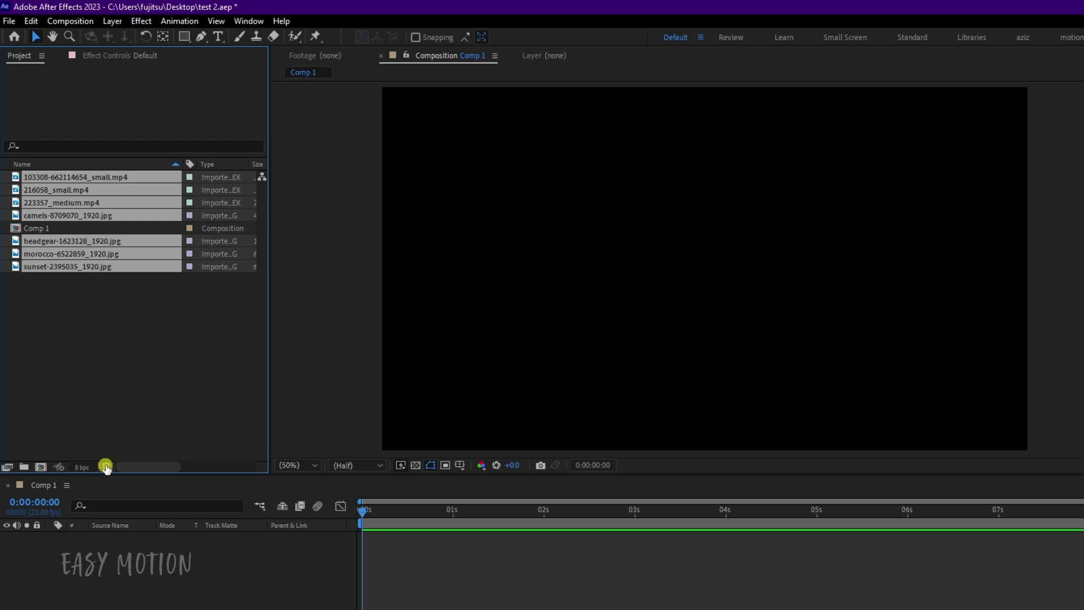
Delete the imported video and image files from the project, keeping Comp 1.
left_click(105, 466)
left_click(720, 386)
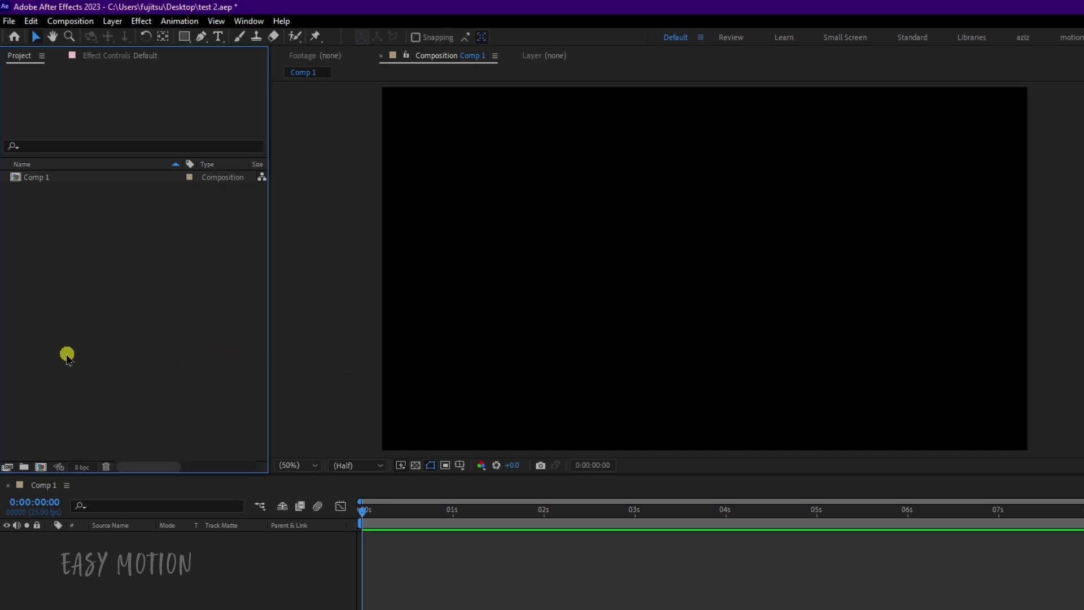
Create two project folders named "image" and "video".
left_click(24, 466)
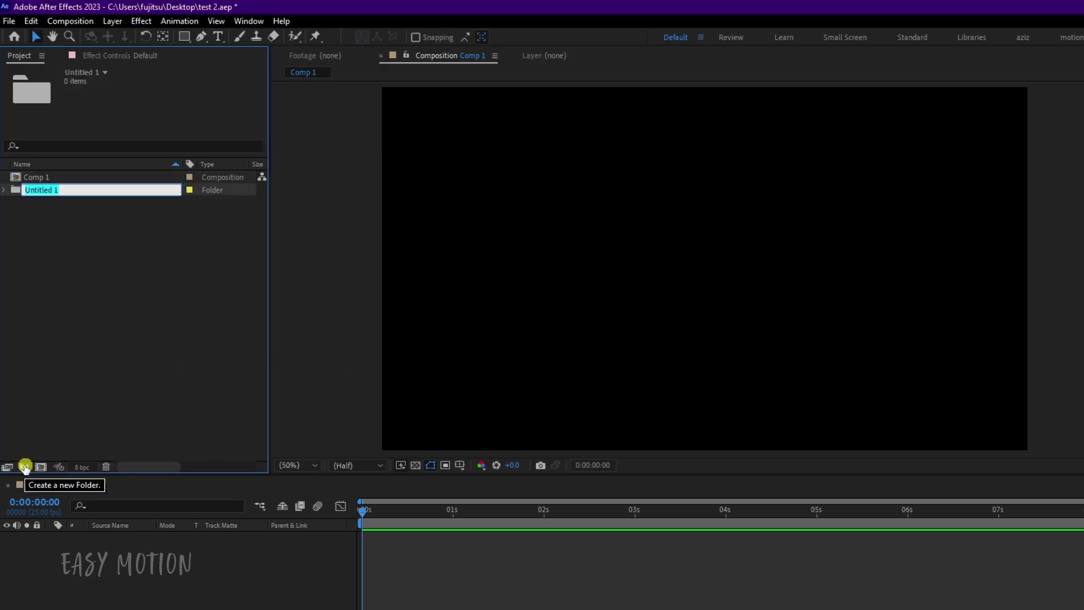
type("image")
left_click(78, 311)
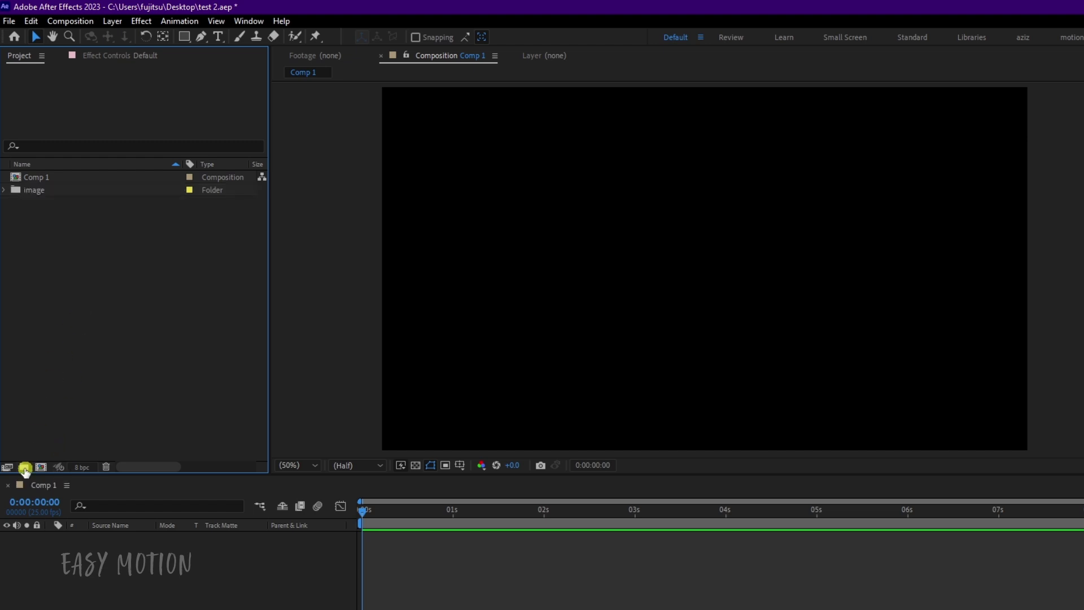
left_click(24, 466)
type("video")
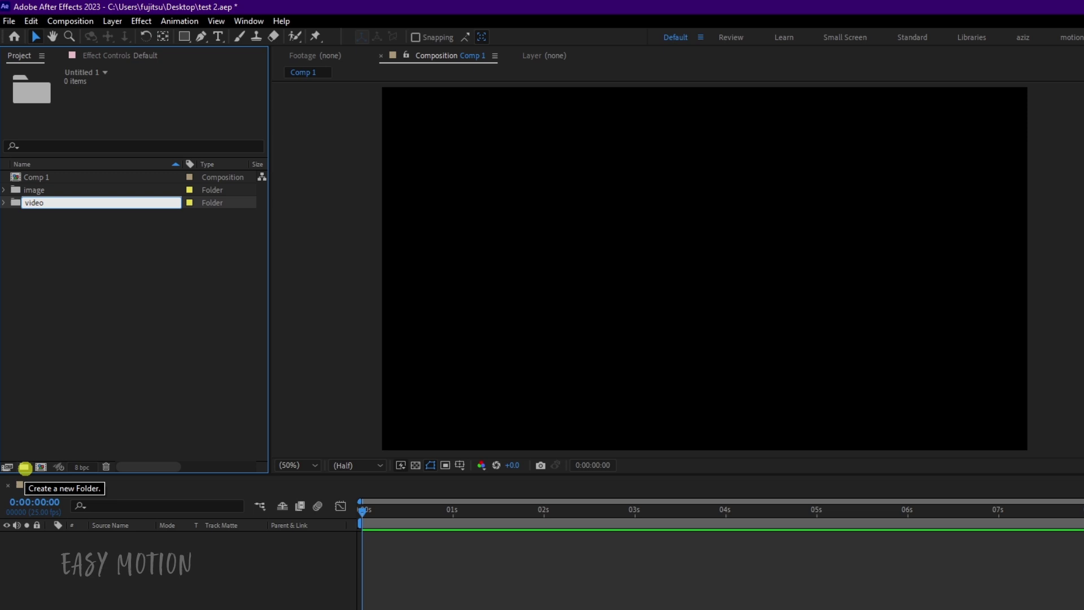
left_click(96, 391)
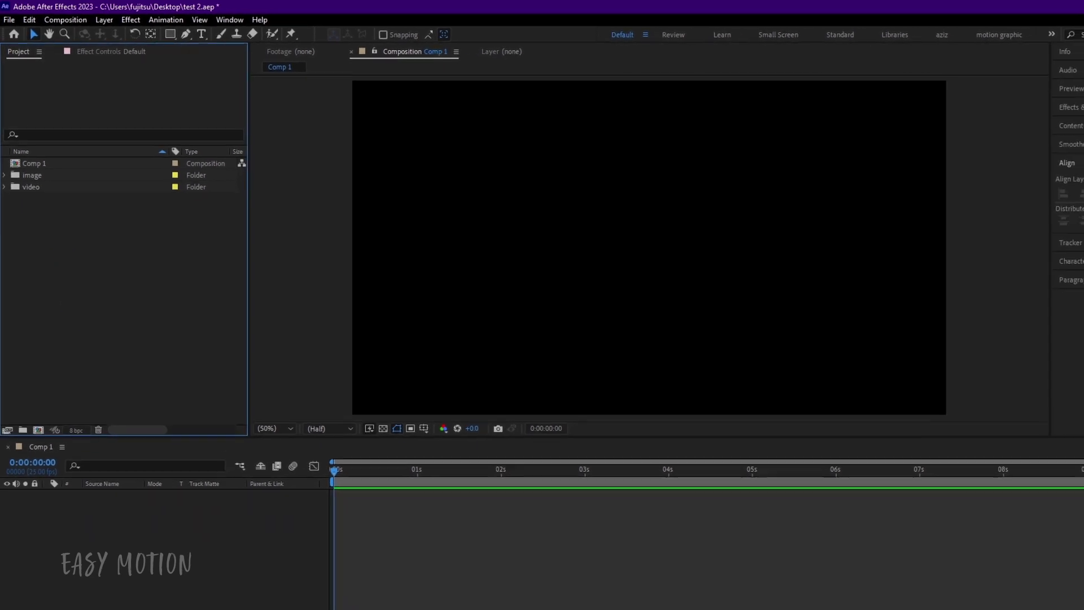
Import the three video files from the "formation after effect" folder in File Explorer into the project's video folder.
key("super+Tab")
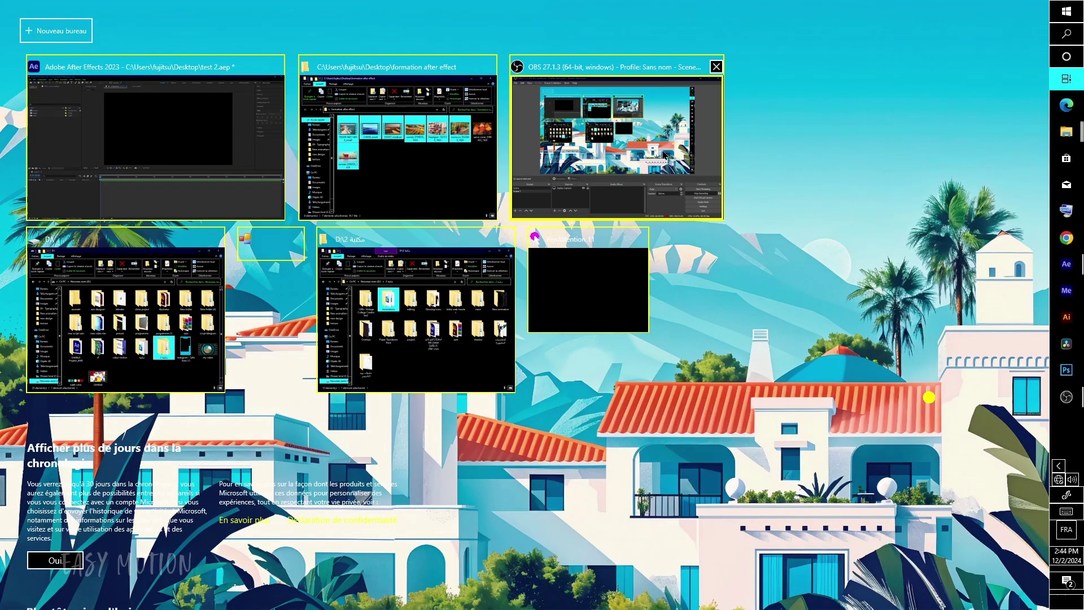
left_click(464, 136)
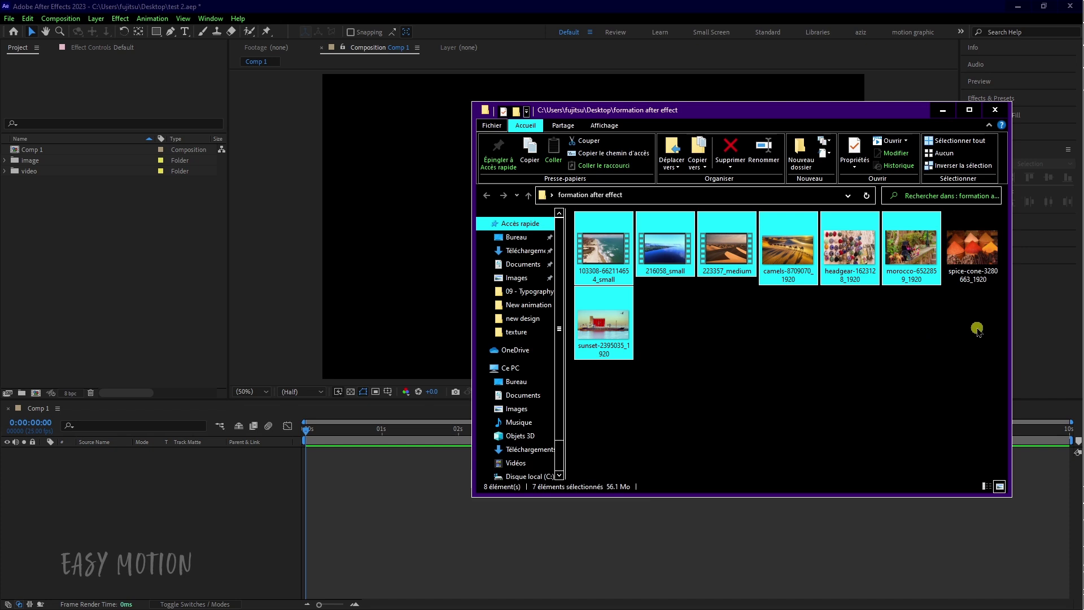
key("ctrl+a")
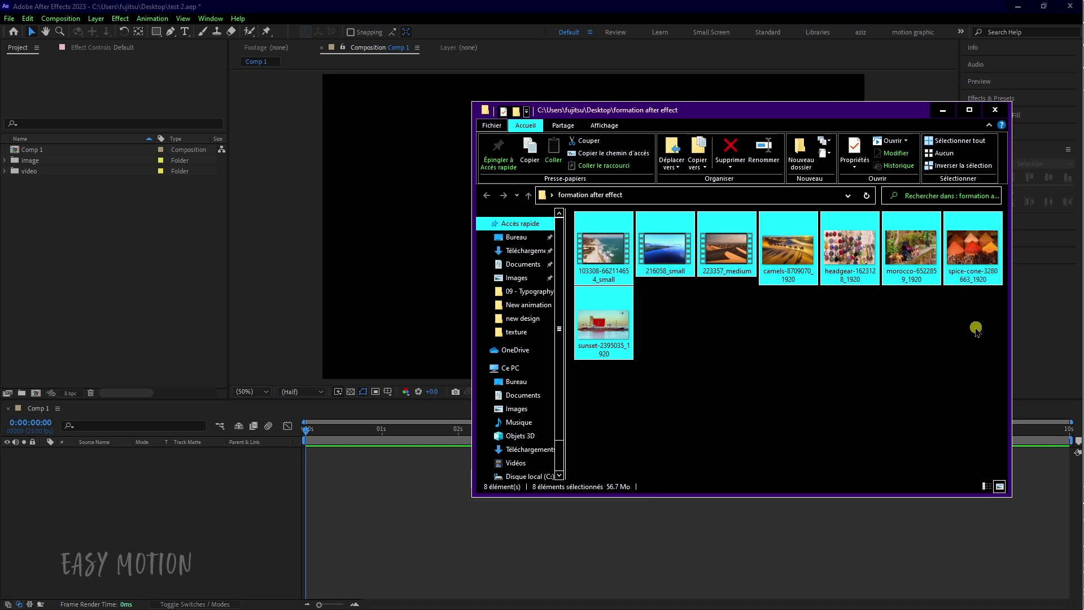
left_click(799, 255, "ctrl")
left_click(856, 252, "ctrl")
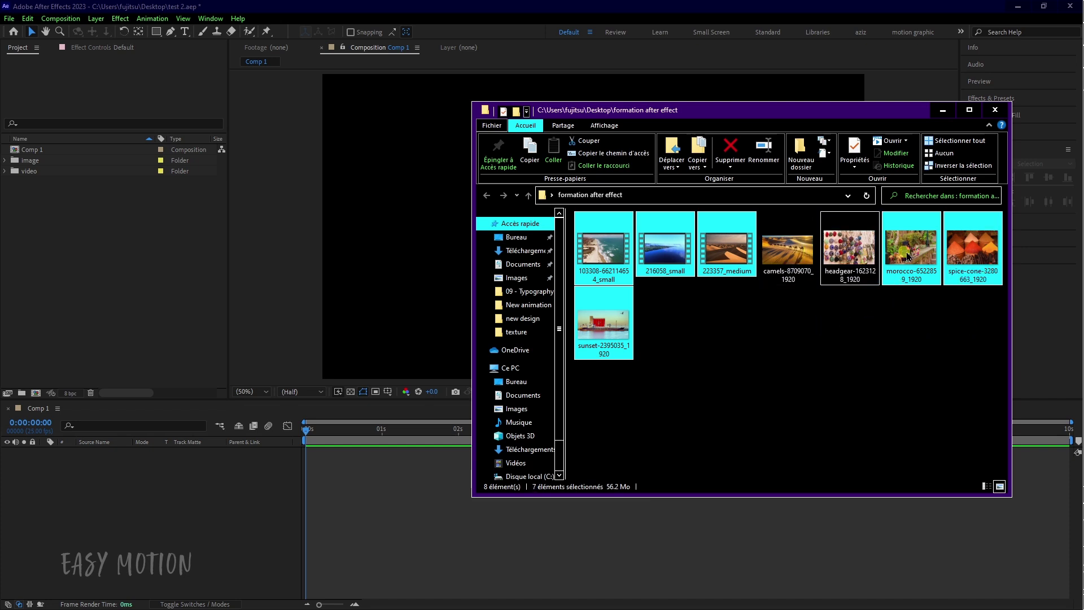
left_click(909, 252, "ctrl")
left_click(973, 250, "ctrl")
left_click(624, 319, "ctrl")
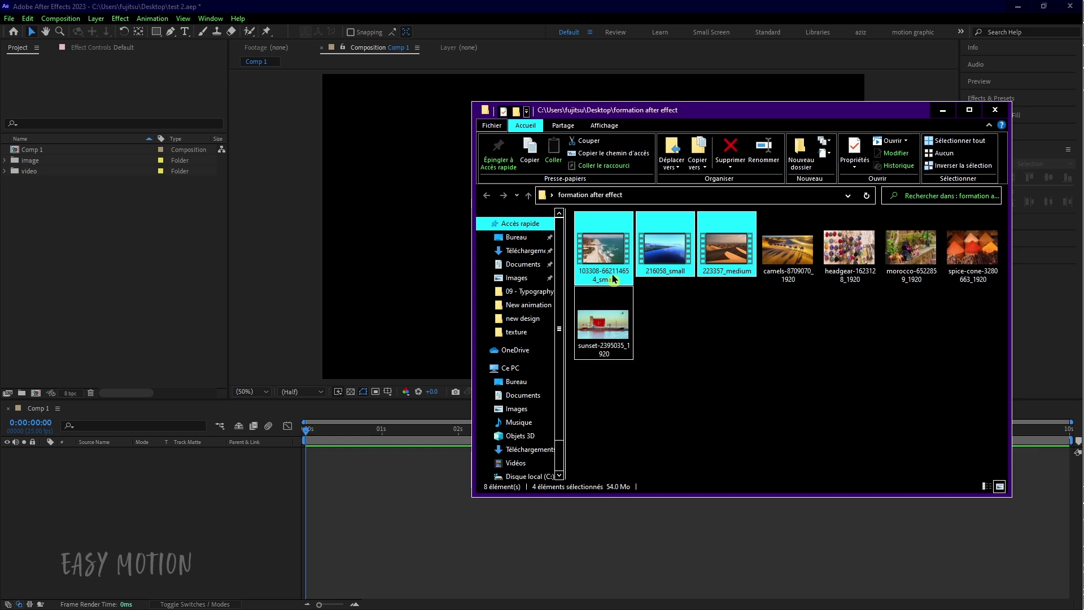
left_click_drag(607, 254, 18, 180)
Import the five image files from the "formation after effect" folder into the project's image folder, and expand the video folder.
mouse_move(1079, 159)
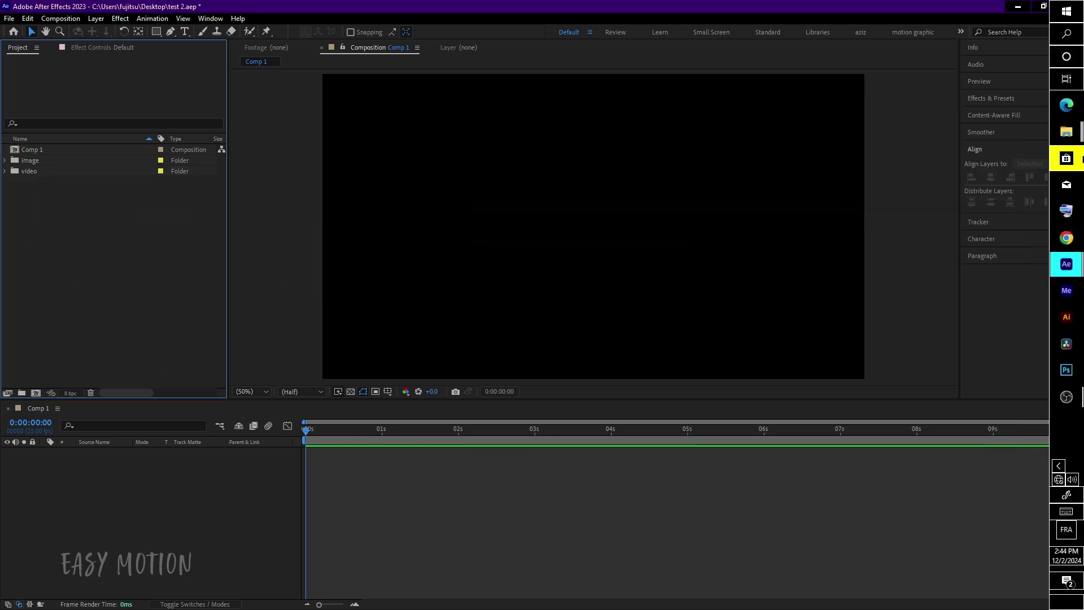
left_click(1067, 79)
left_click(455, 161)
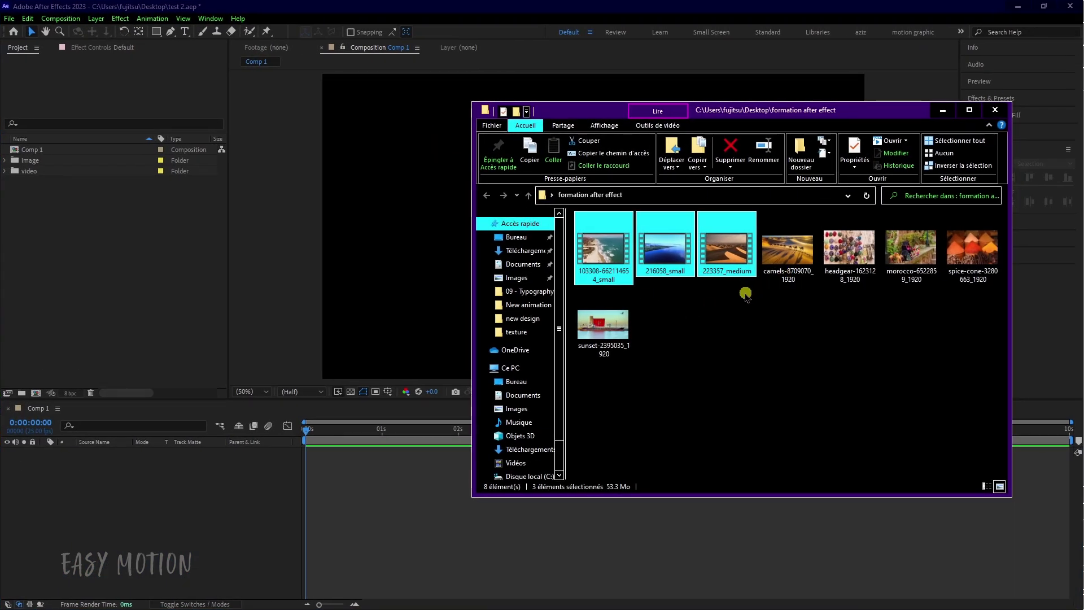
key("ctrl+a")
left_click(727, 249, "ctrl")
left_click(666, 249, "ctrl")
left_click(616, 265, "ctrl")
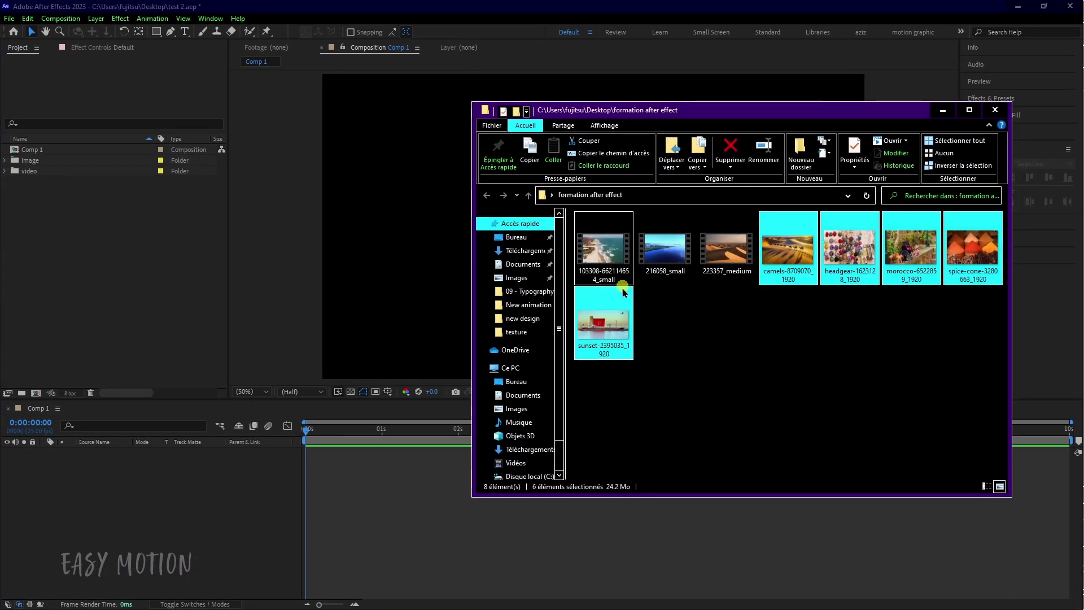
left_click_drag(624, 292, 48, 164)
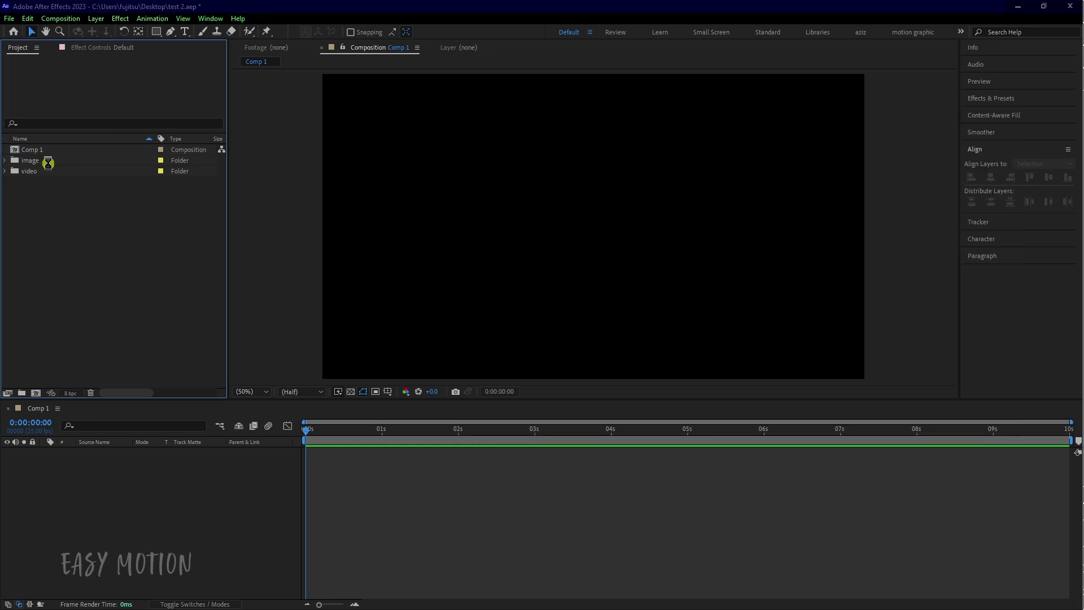
left_click(5, 172)
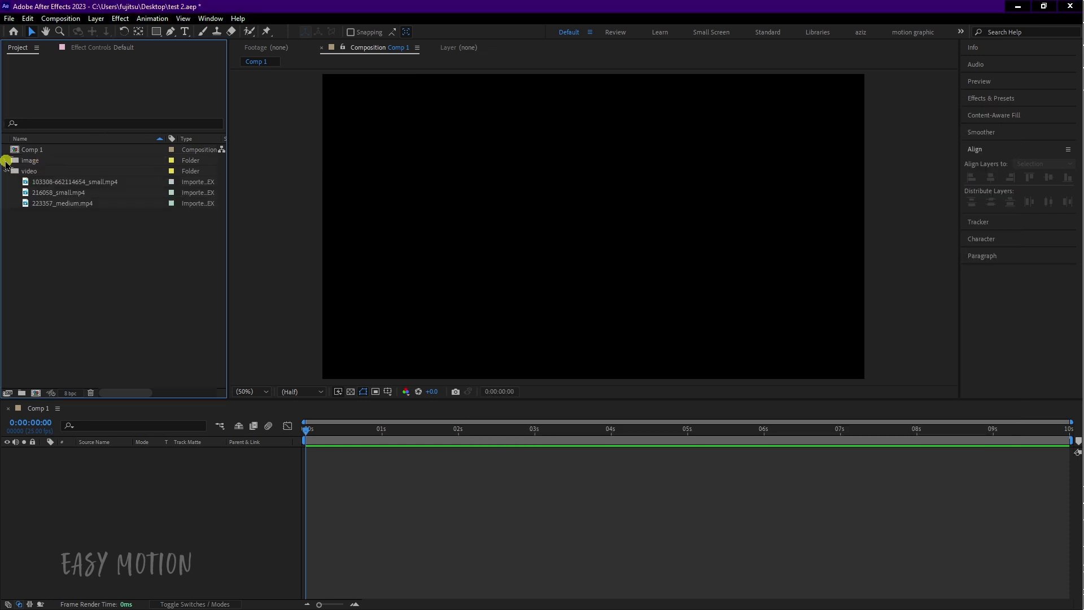
Expand the image folder and examine the thumbnail and properties of several imported image and video files.
left_click(6, 161)
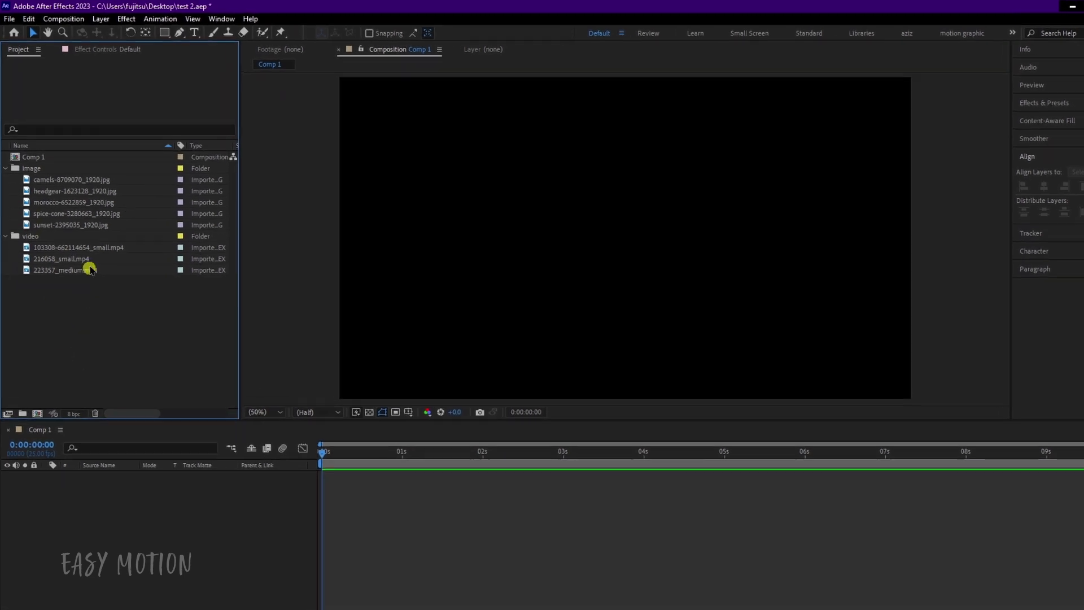
left_click(90, 235)
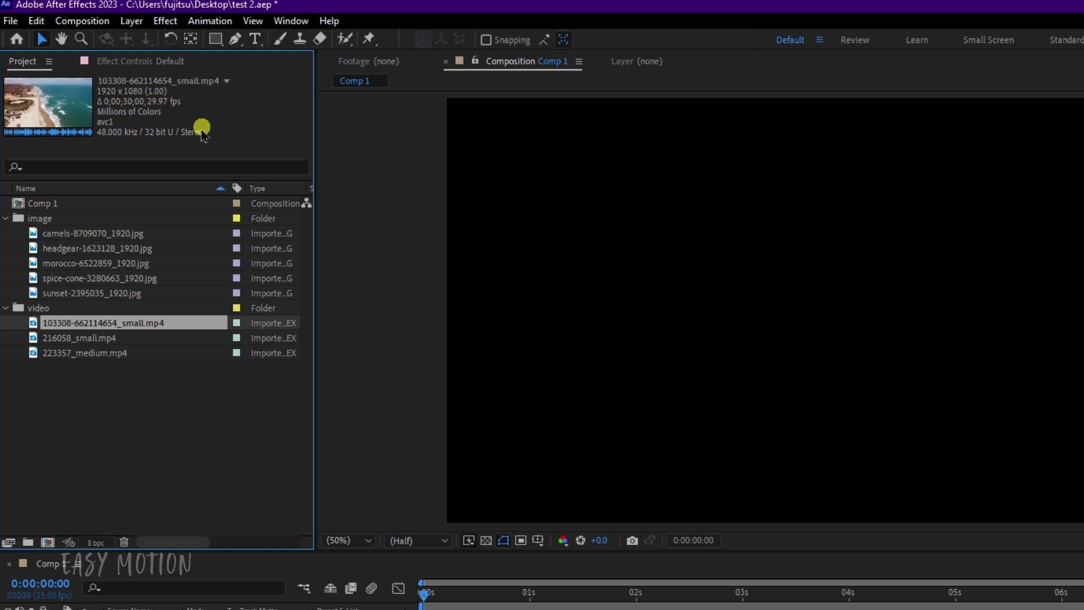
left_click(101, 248)
left_click(93, 263)
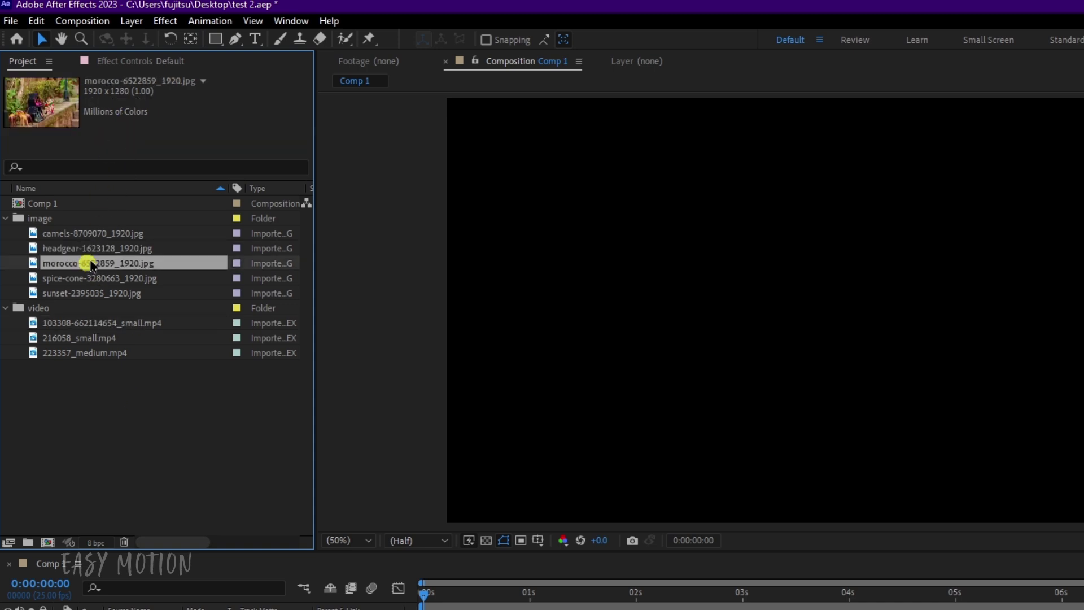
left_click(93, 278)
left_click(90, 232)
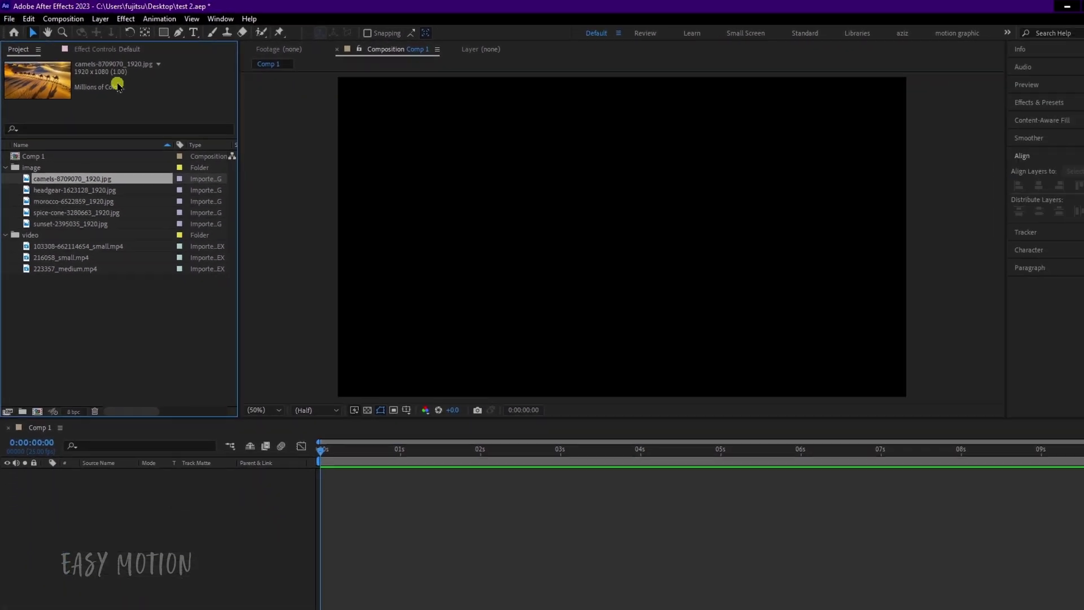
Enlarge the timeline area and add camels-8709070_1920.jpg to Comp 1 as a layer.
left_click_drag(275, 418, 276, 379)
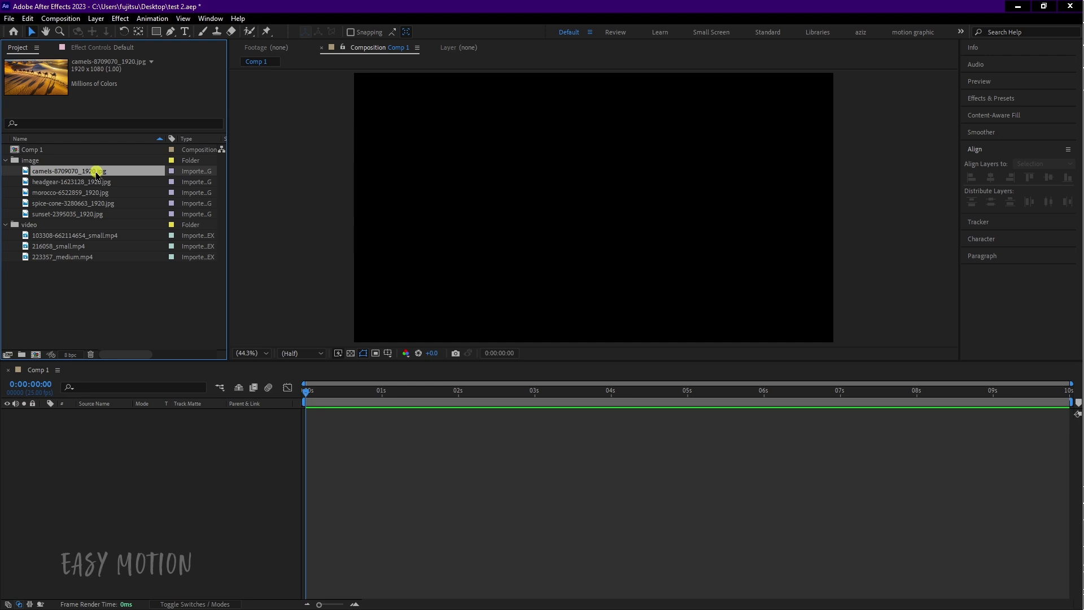
left_click_drag(97, 172, 133, 422)
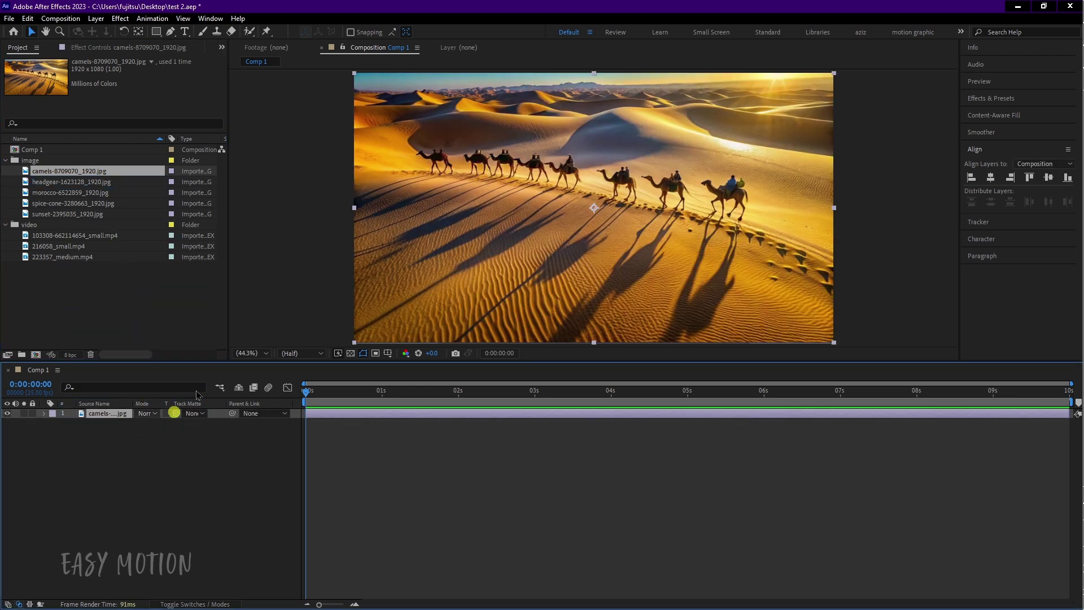
left_click(81, 183)
left_click_drag(79, 182, 733, 375)
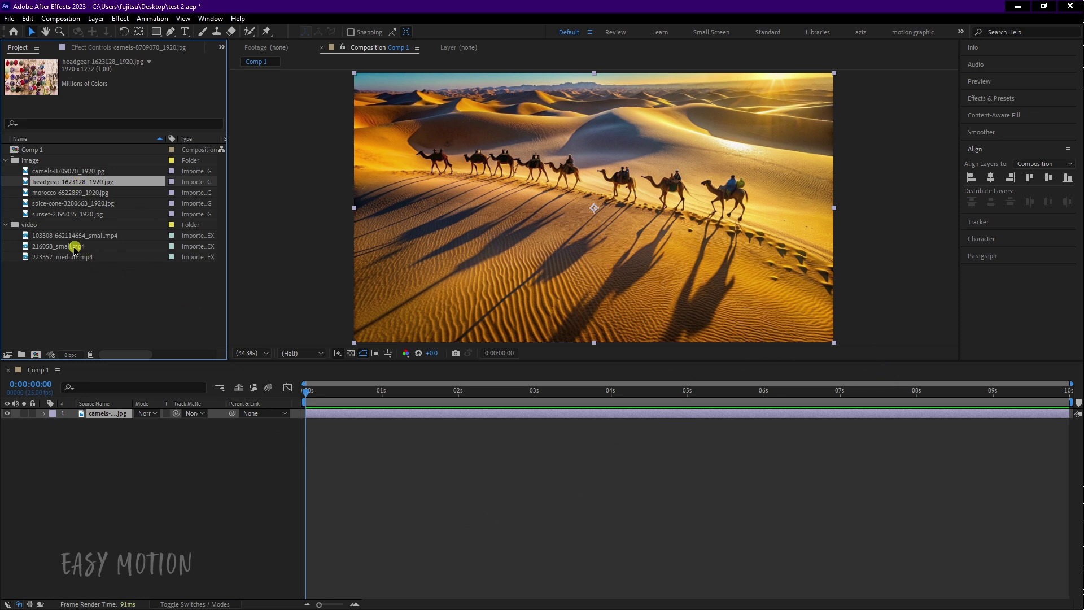
left_click(61, 236)
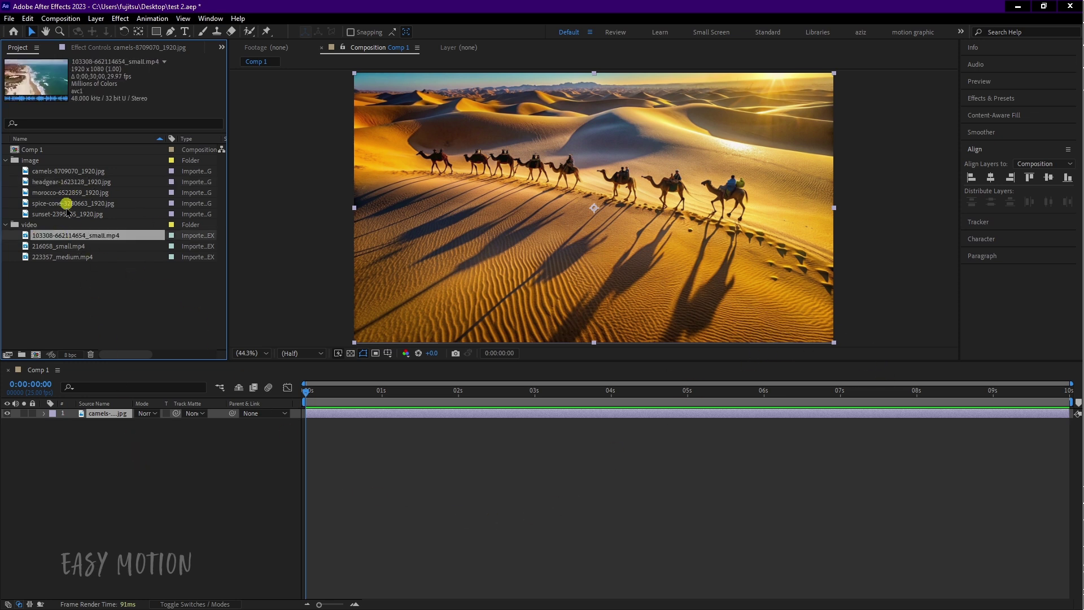
double_click(82, 236)
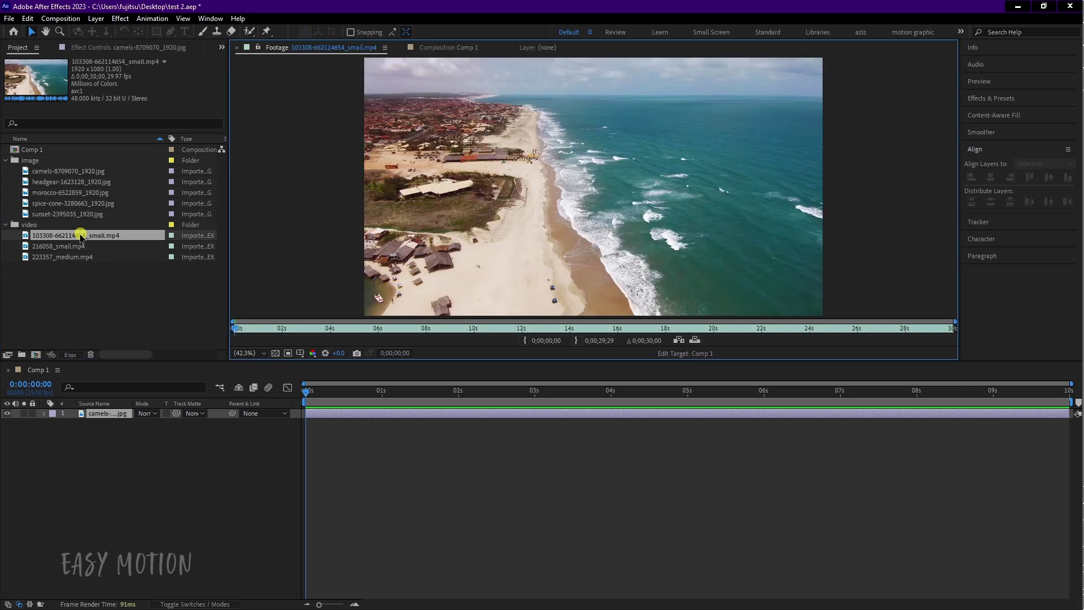
mouse_move(316, 390)
left_mouse_down()
mouse_move(350, 390)
mouse_move(310, 391)
left_mouse_up()
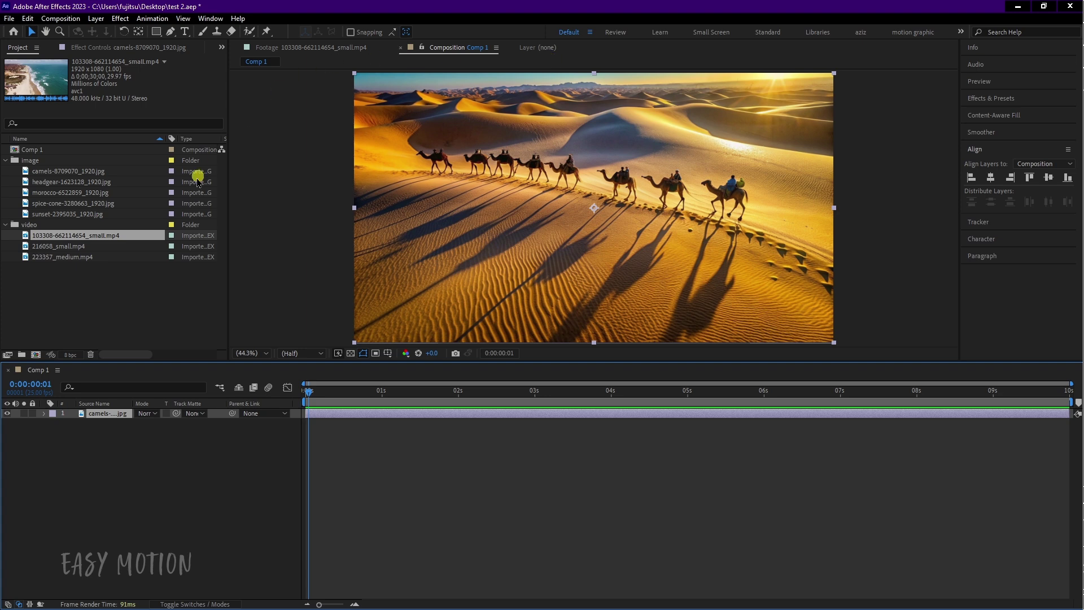
double_click(94, 235)
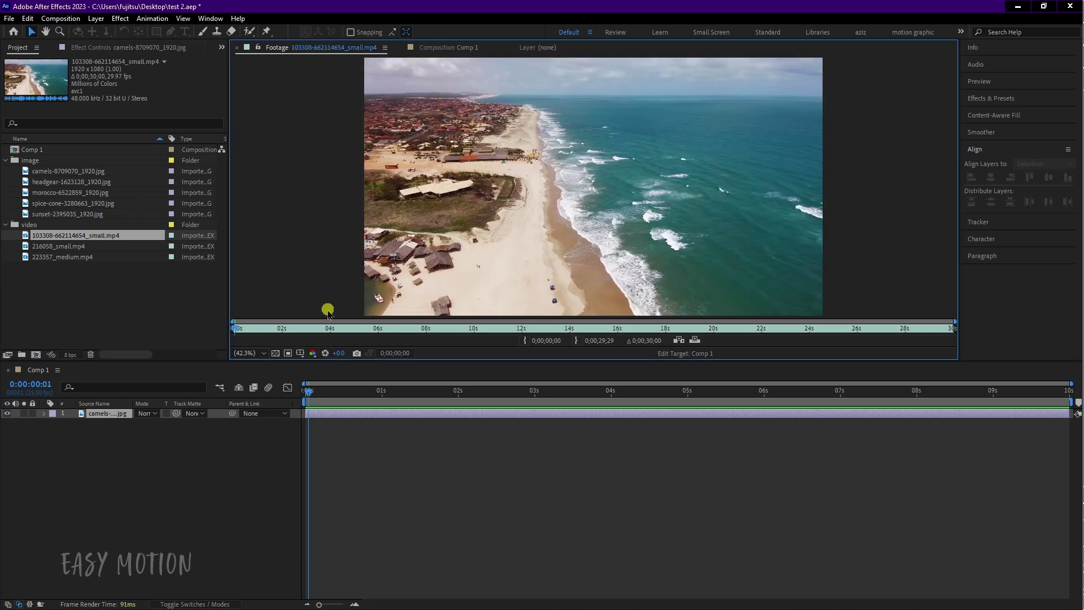
key("space")
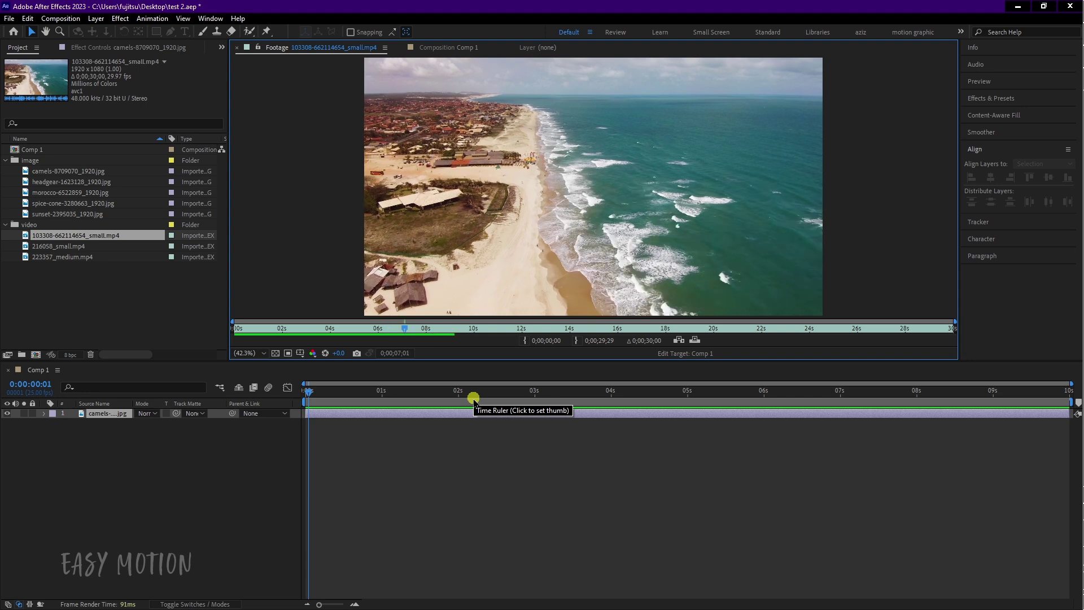
left_click(455, 48)
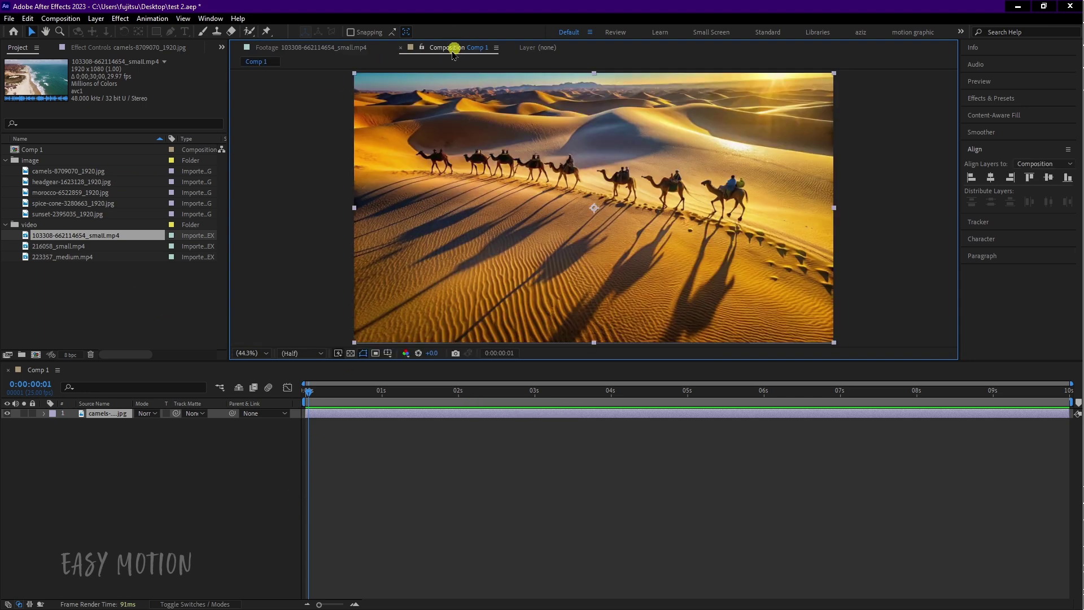
left_click(353, 605)
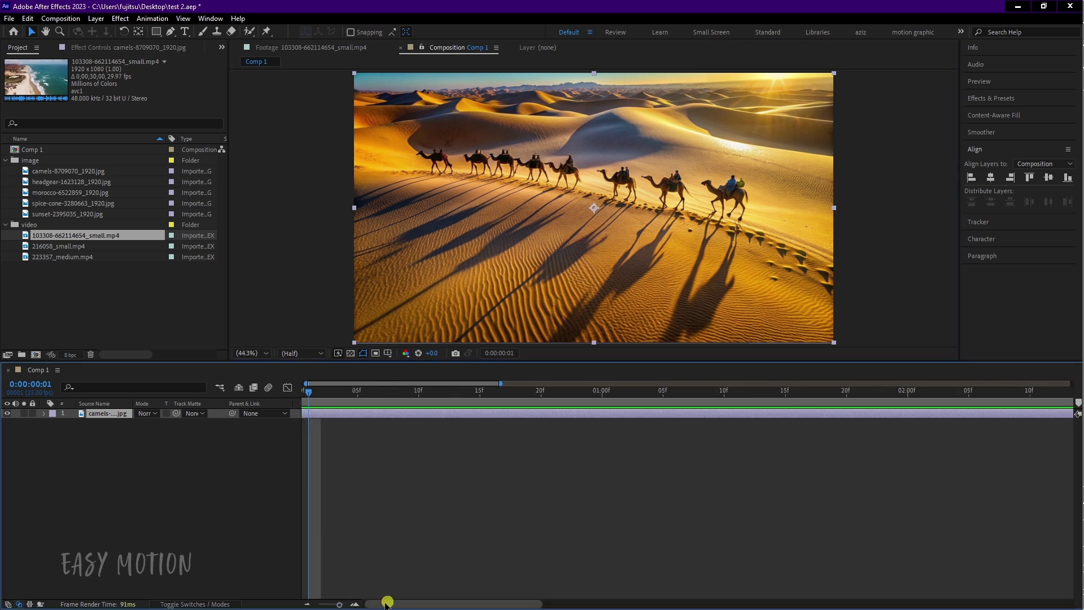
left_click_drag(66, 239, 89, 412)
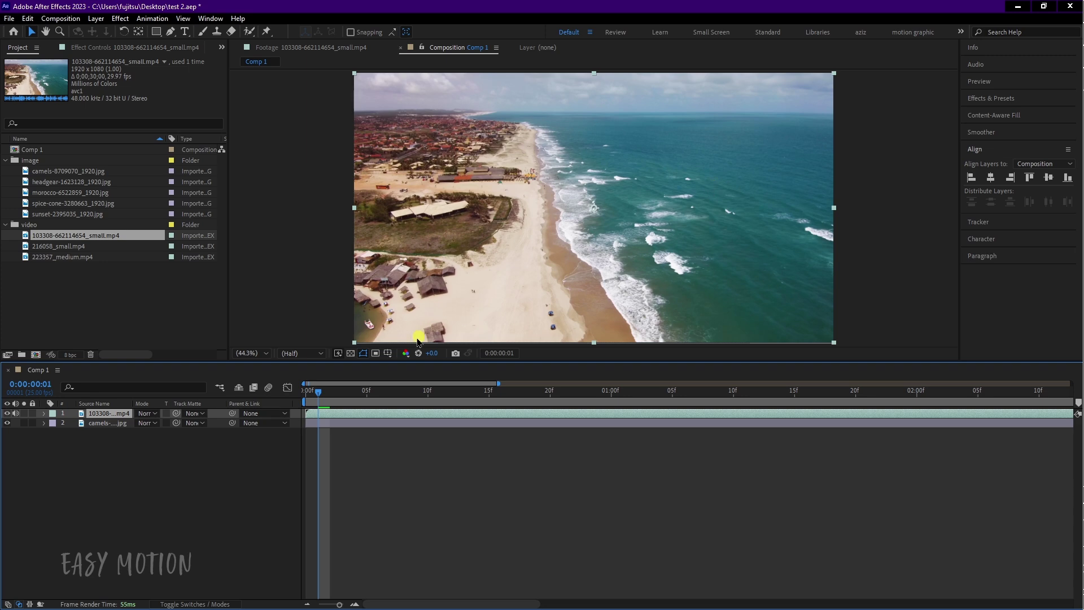
left_click_drag(322, 398, 436, 408)
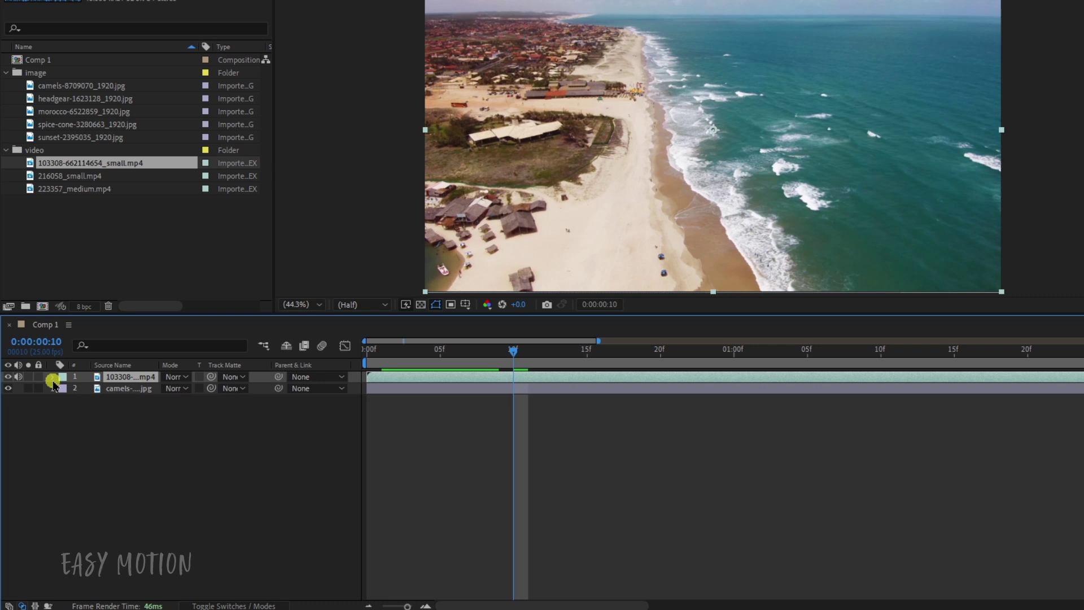
left_click(50, 387)
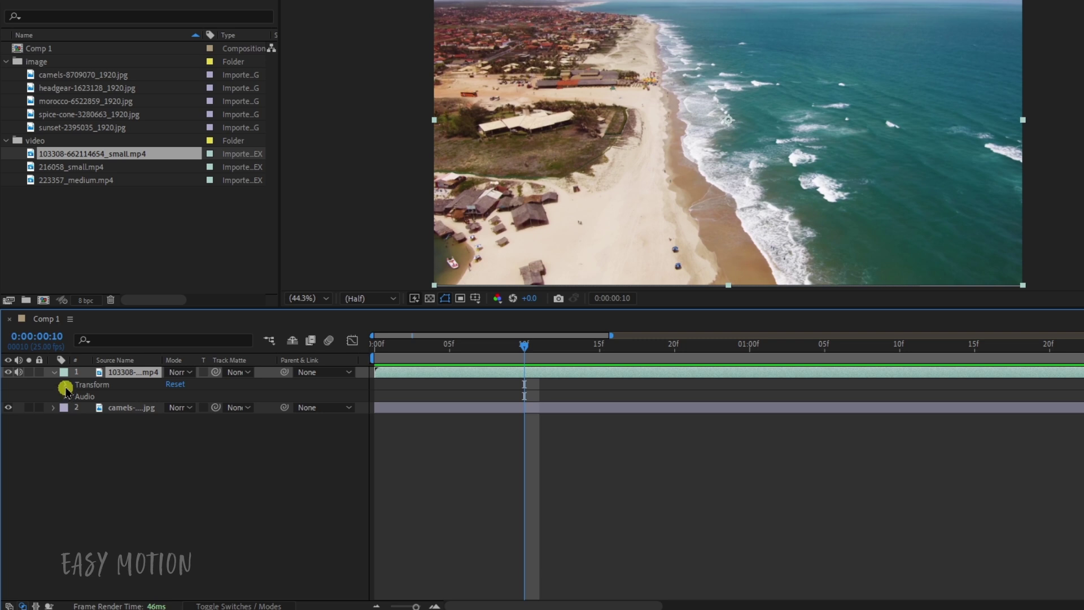
left_click(67, 387)
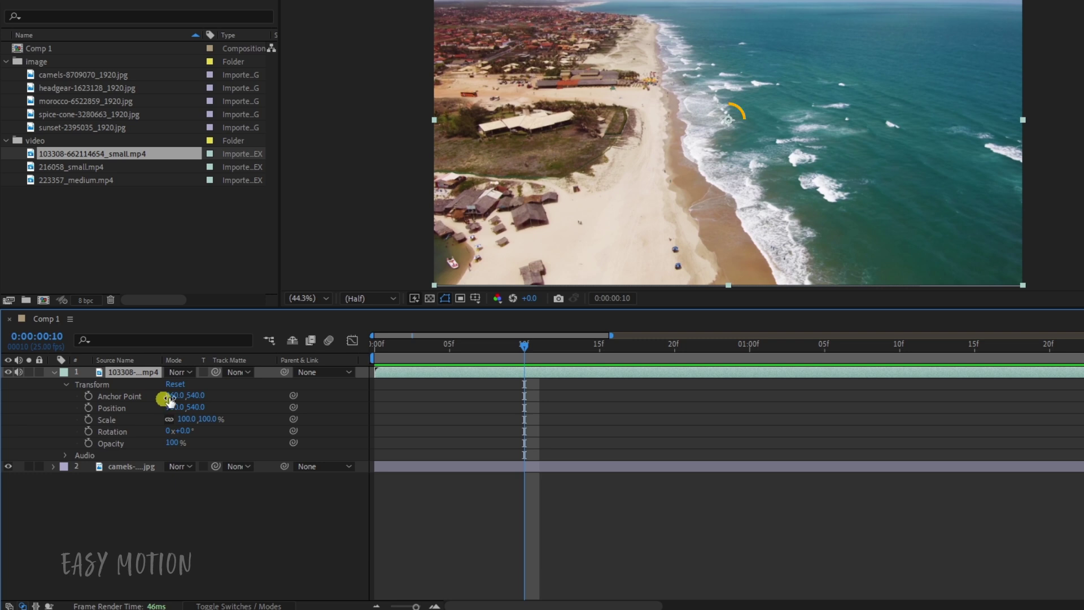
left_click(730, 118)
Try rotating the beach video layer to about 203° and undo the rotation.
left_click_drag(176, 446, 320, 426)
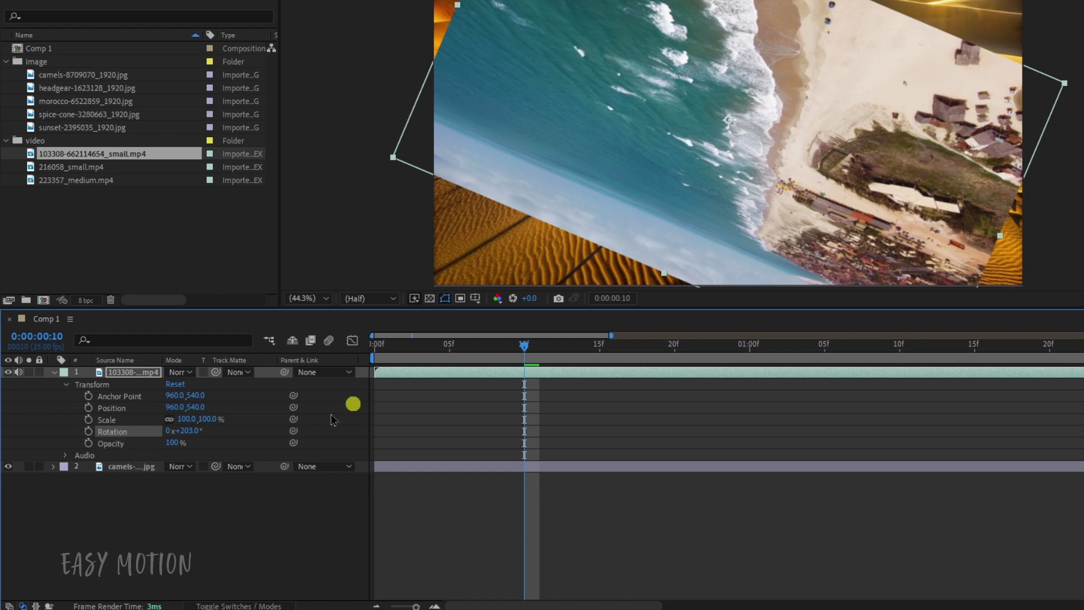
key("ctrl+z")
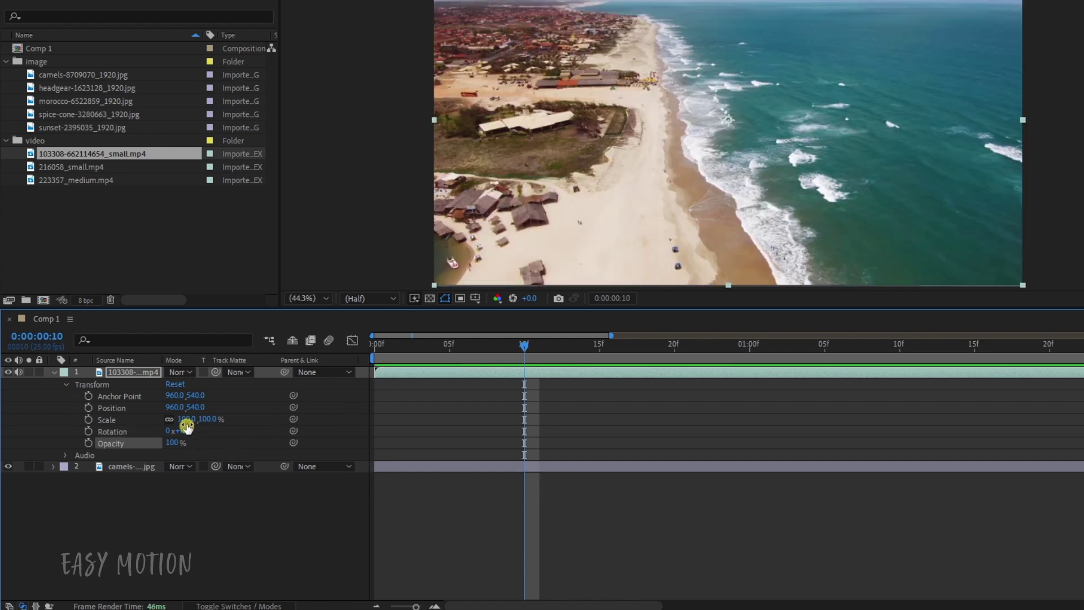
left_click_drag(186, 424, 213, 419)
left_click_drag(175, 423, 118, 414)
Try shifting the video layer's horizontal position to 854 and its anchor point to 895, undoing both changes.
left_click_drag(199, 412, 536, 419)
key("ctrl+z")
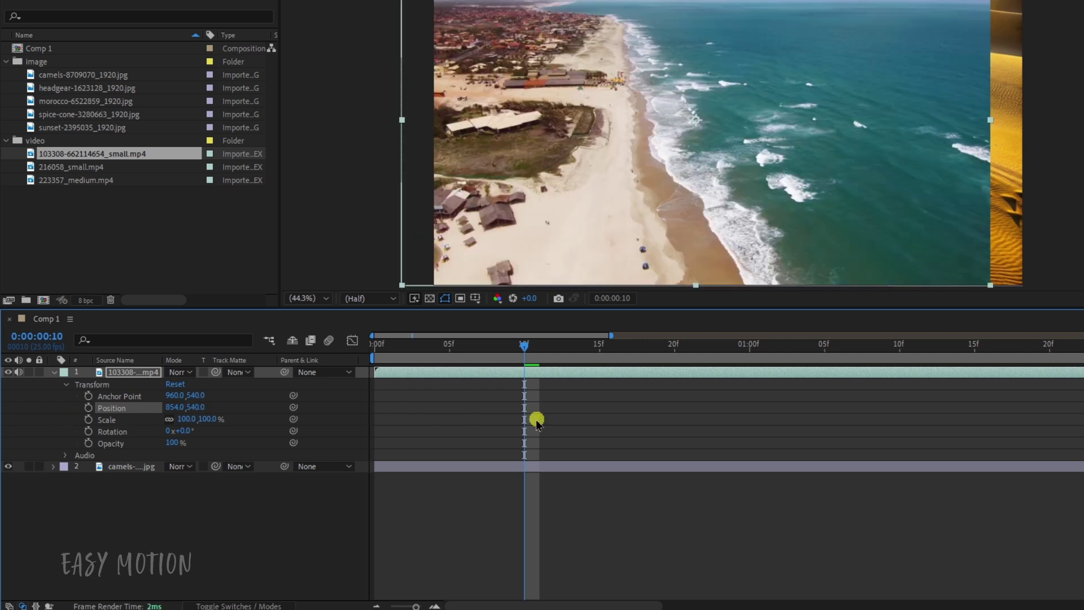
key("ctrl+z")
left_click_drag(175, 395, 125, 397)
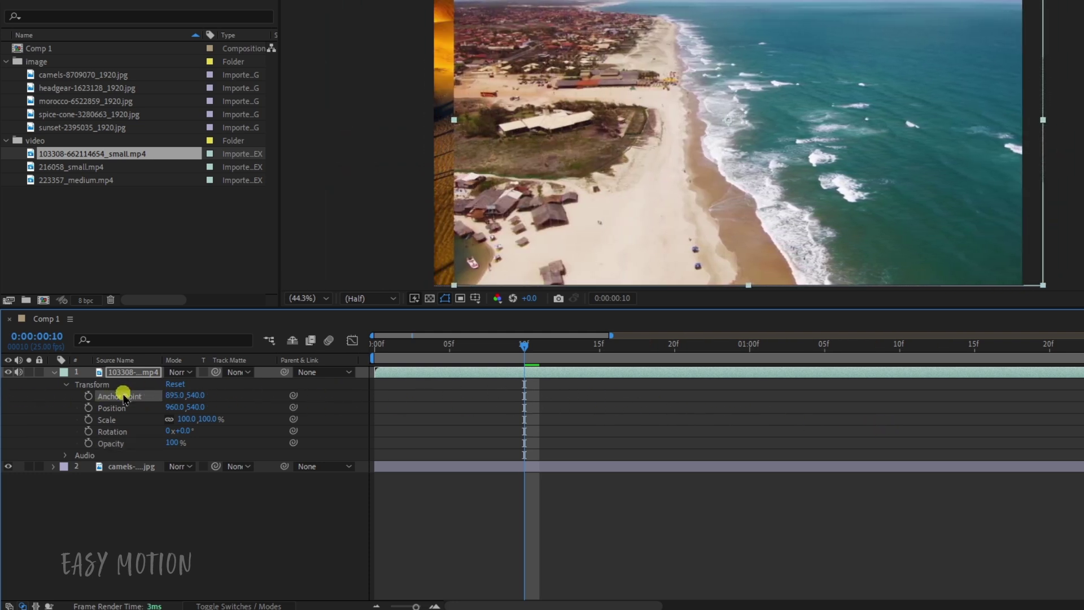
key("ctrl+z")
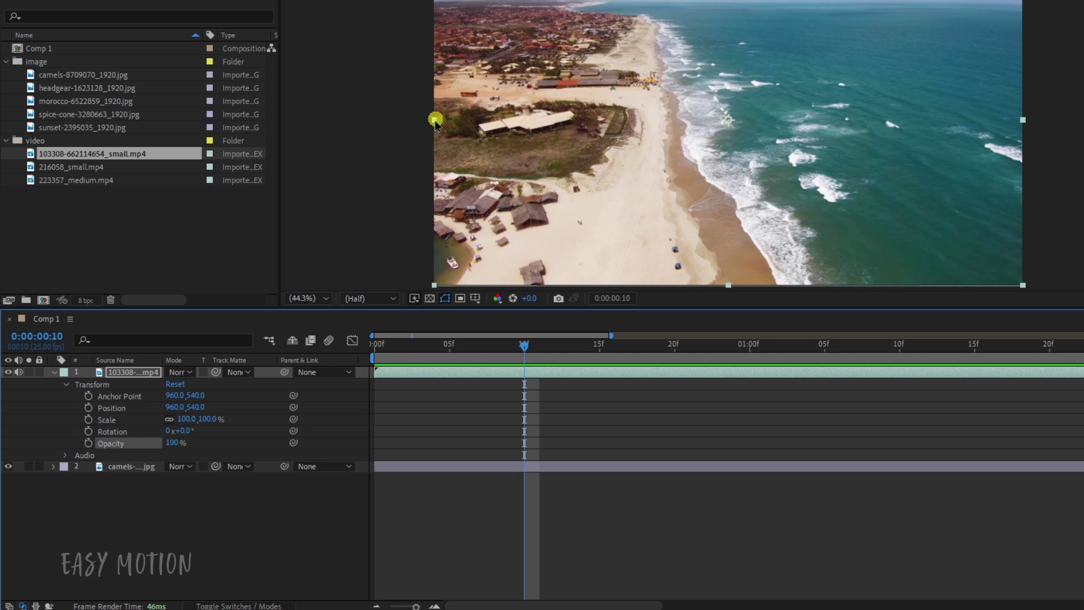
Move the video layer's anchor point to the middle of its left edge with the Pan Behind (Anchor Point) tool.
key("period")
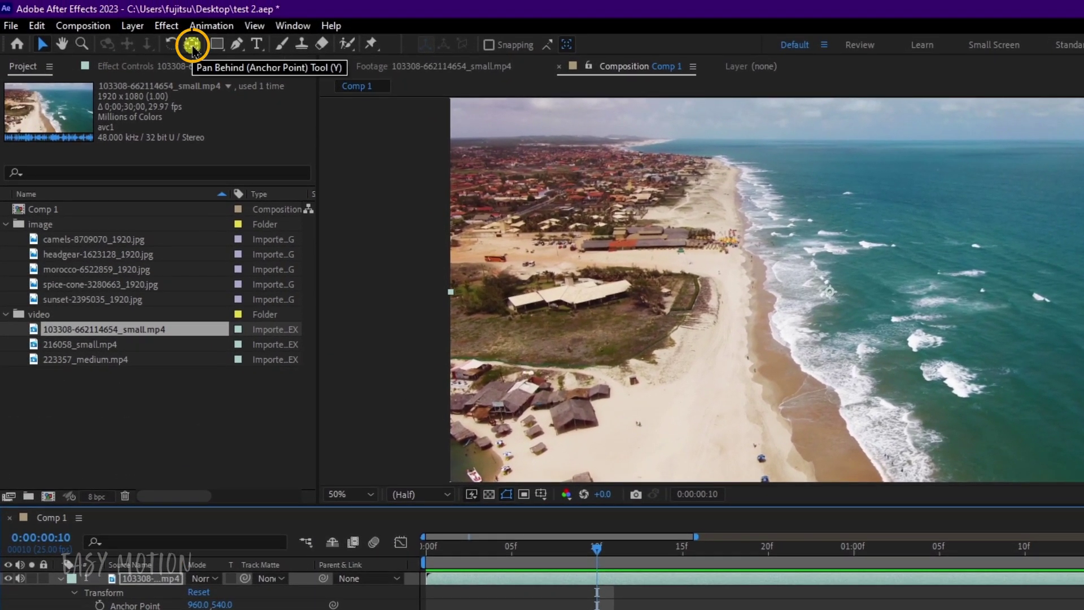
left_click(192, 46)
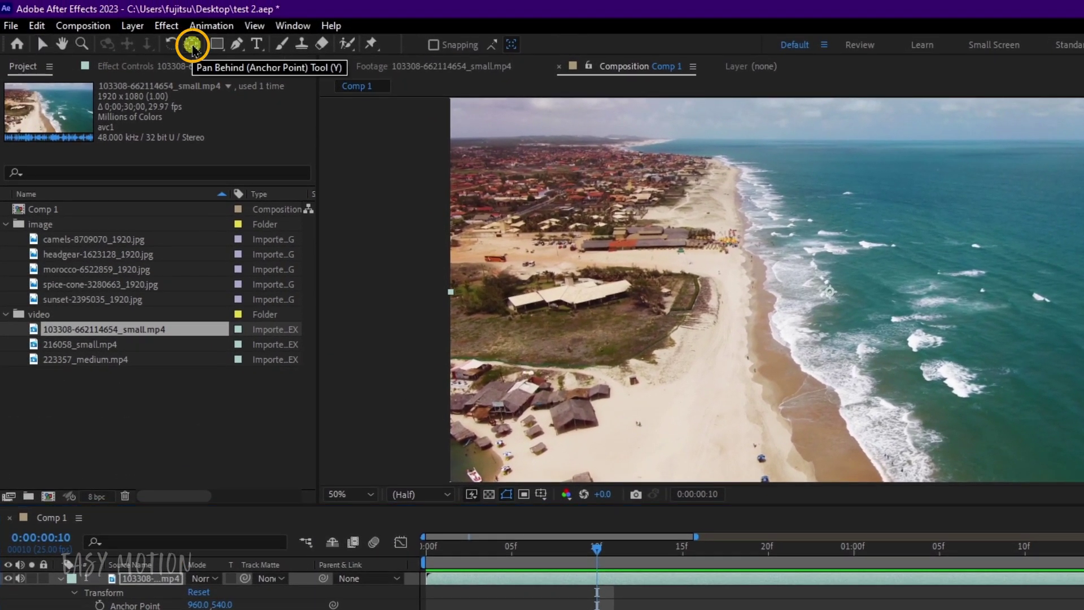
left_click_drag(830, 292, 450, 292)
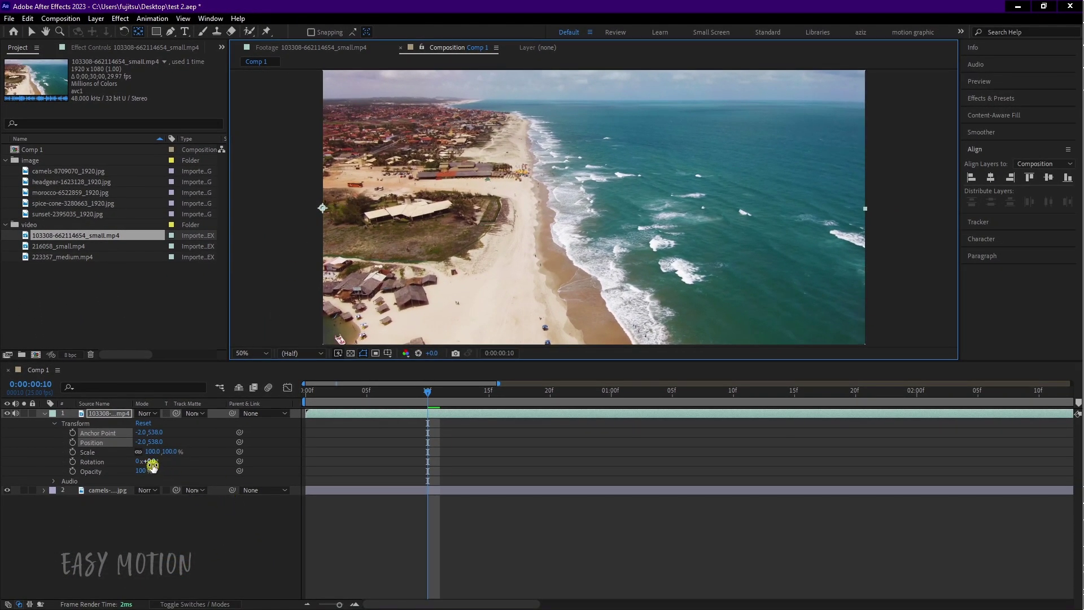
Try rotating and scaling the video layer around its left-edge anchor point, undo this, and re-center the anchor point at 960, 540.
mouse_move(152, 463)
left_mouse_down()
mouse_move(92, 461)
mouse_move(180, 459)
mouse_move(136, 458)
left_mouse_up()
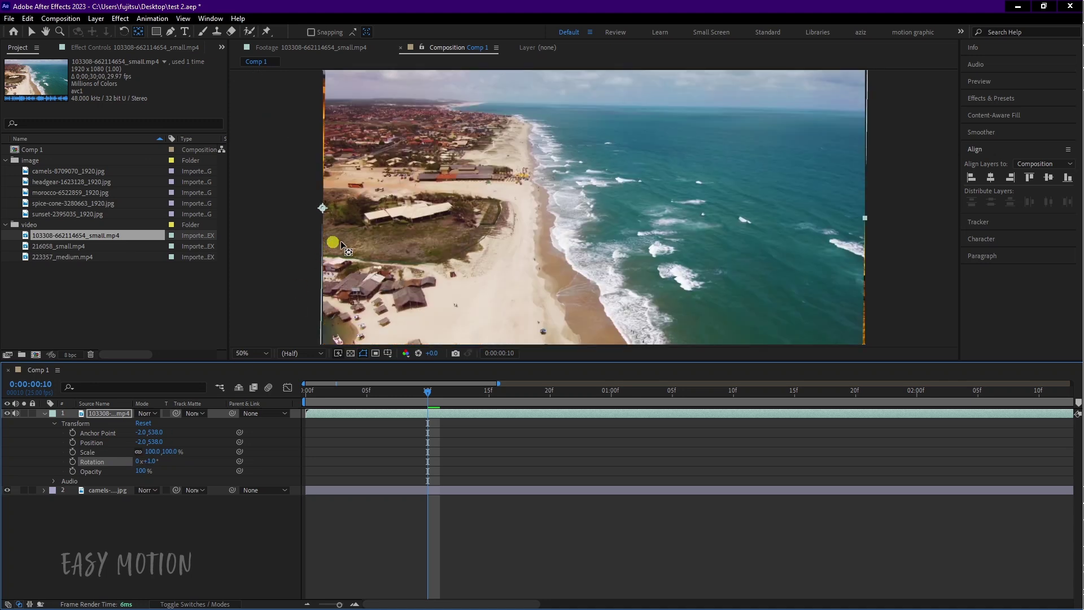
key("ctrl+z")
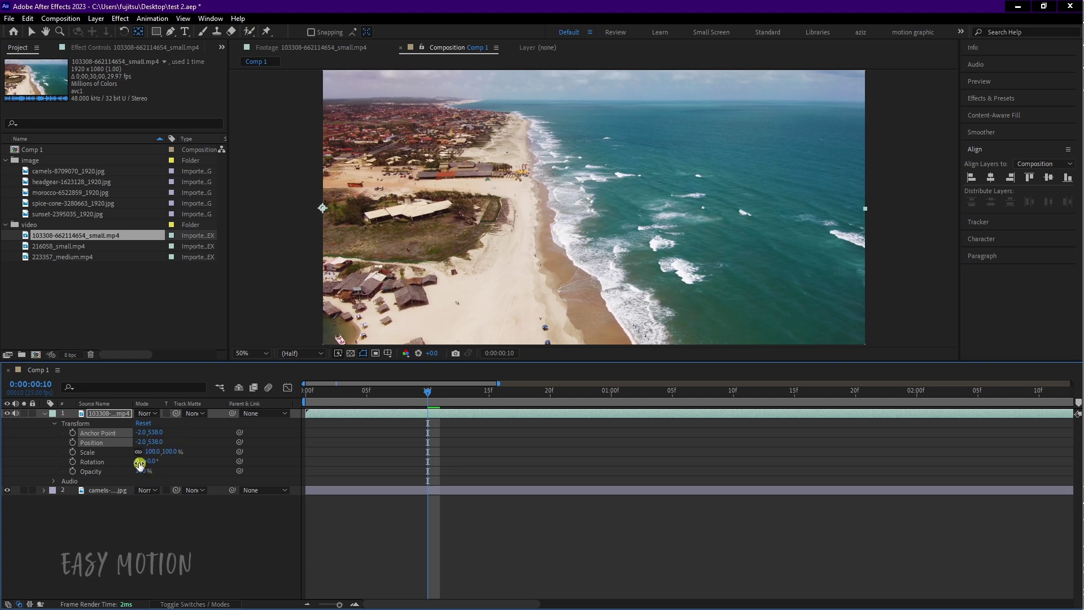
mouse_move(154, 451)
left_mouse_down()
mouse_move(120, 452)
mouse_move(165, 451)
mouse_move(120, 452)
mouse_move(152, 452)
left_mouse_up()
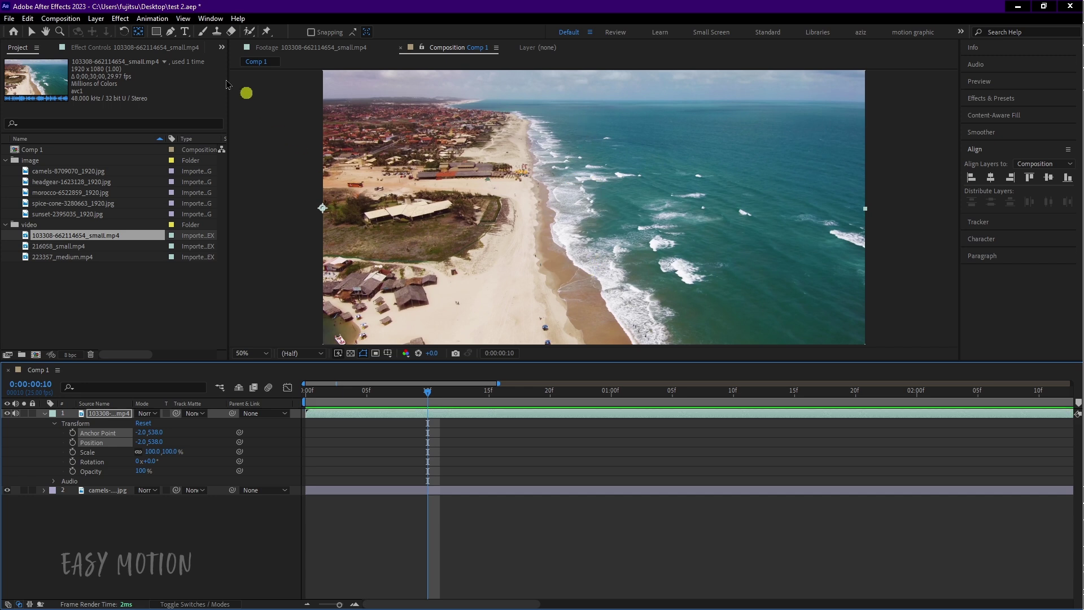
key("ctrl+alt+Home")
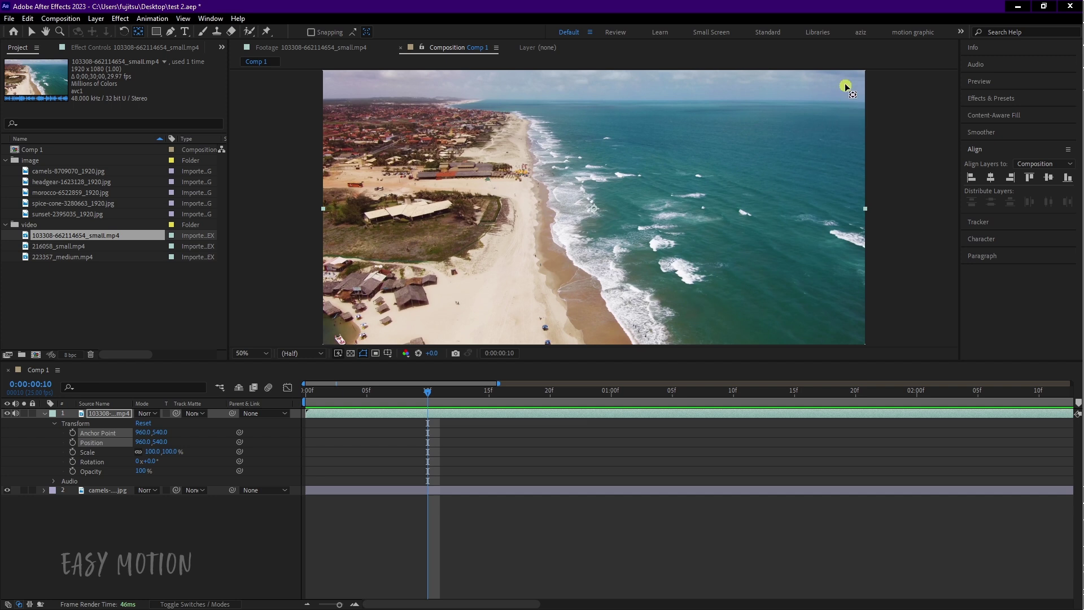
Try out the composition view's magnification settings, choosing Fit, 6.25% and finally 12.5%.
left_click(260, 355)
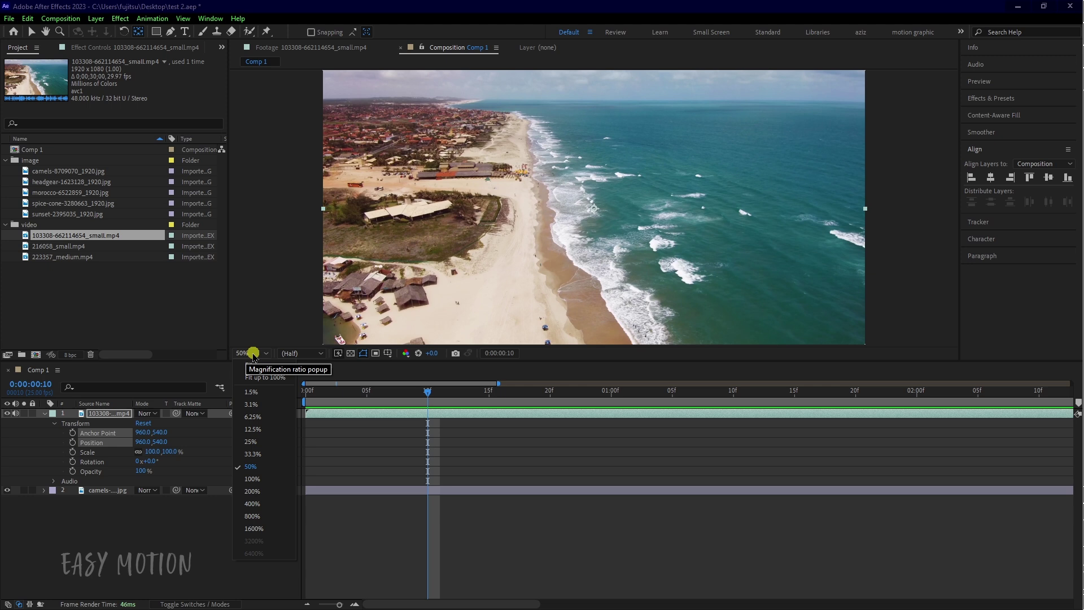
left_click(258, 376)
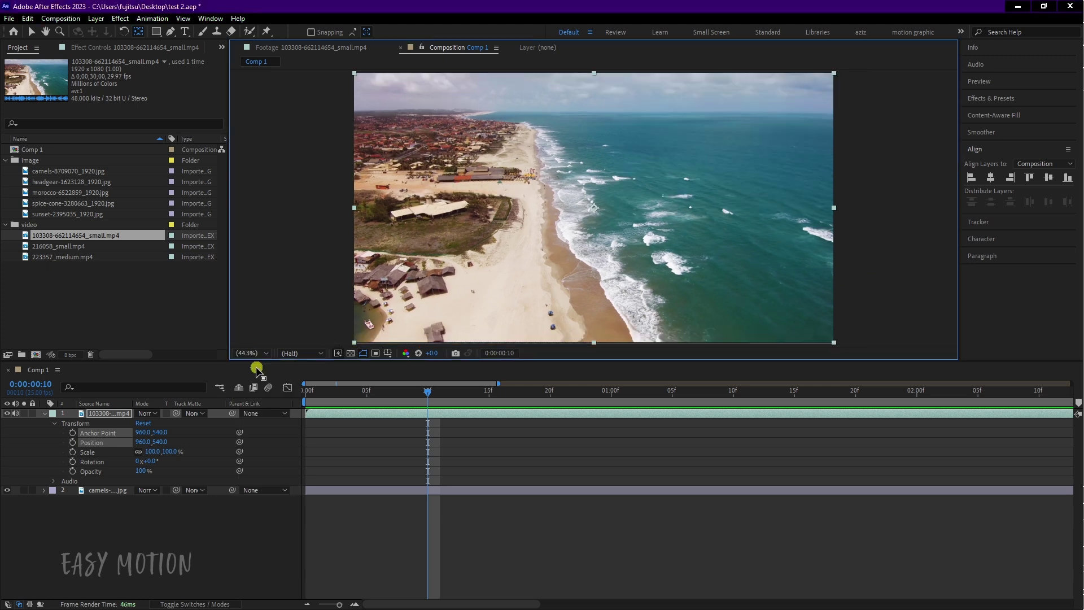
left_click(251, 353)
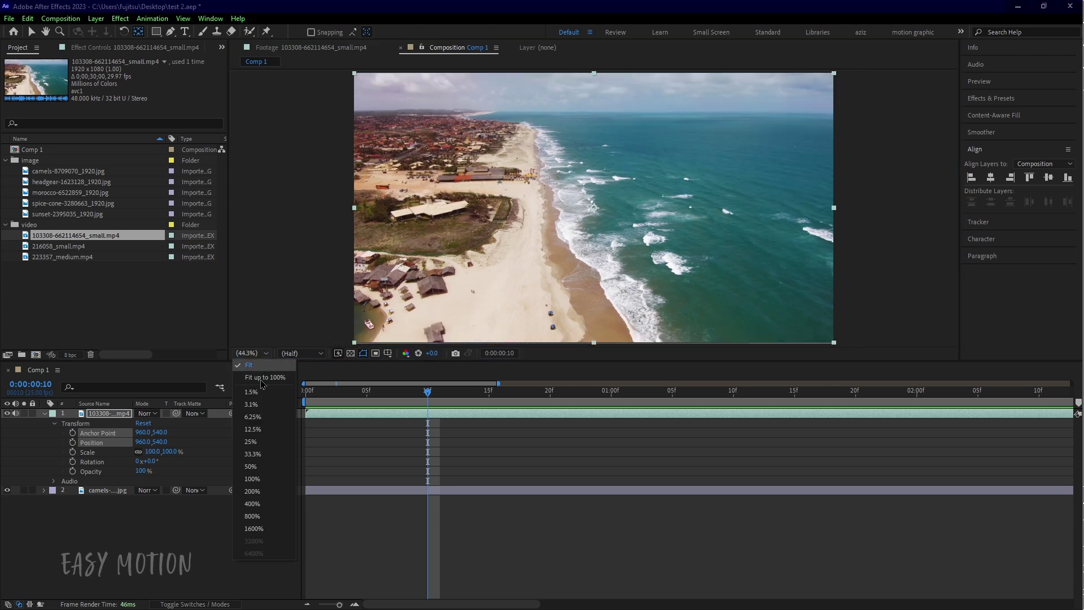
left_click(263, 421)
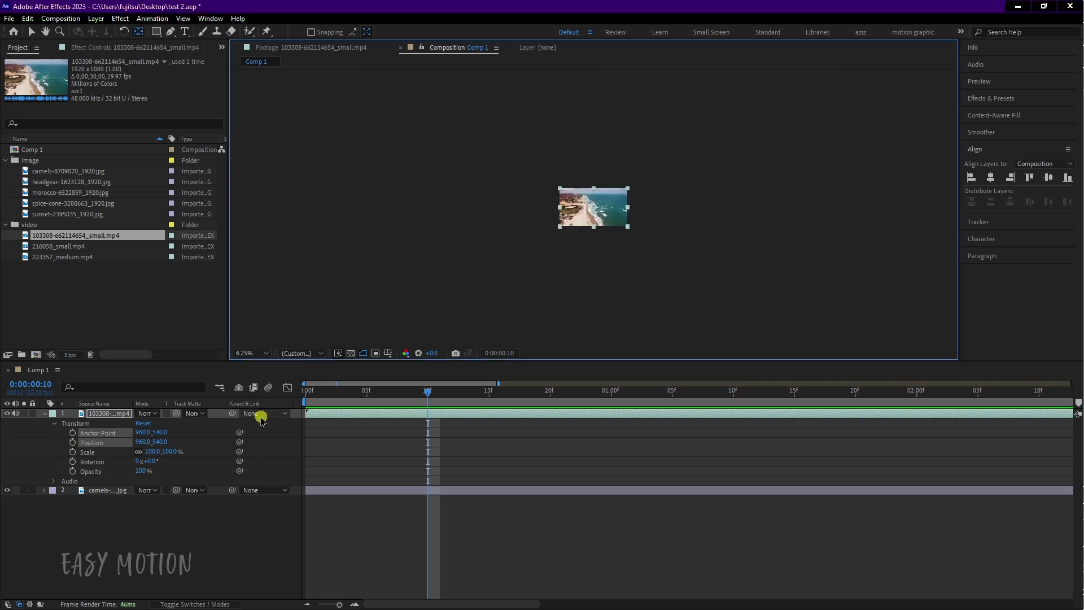
left_click(257, 353)
left_click(267, 430)
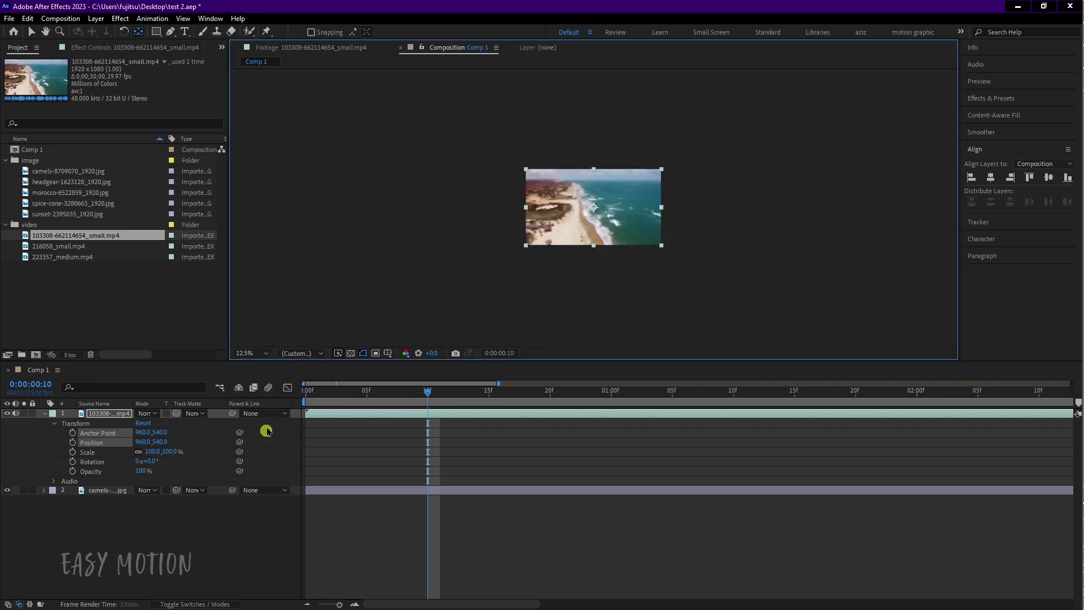
Try the composition view at 25% magnification and settle on Fit.
left_click(257, 353)
left_click(254, 441)
left_click(254, 353)
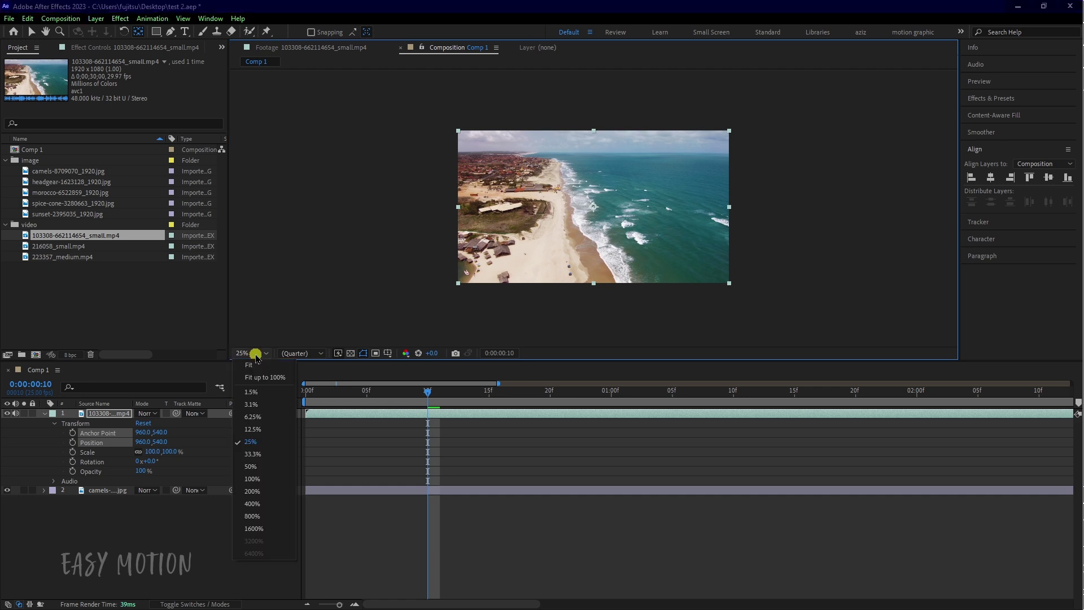
left_click(261, 368)
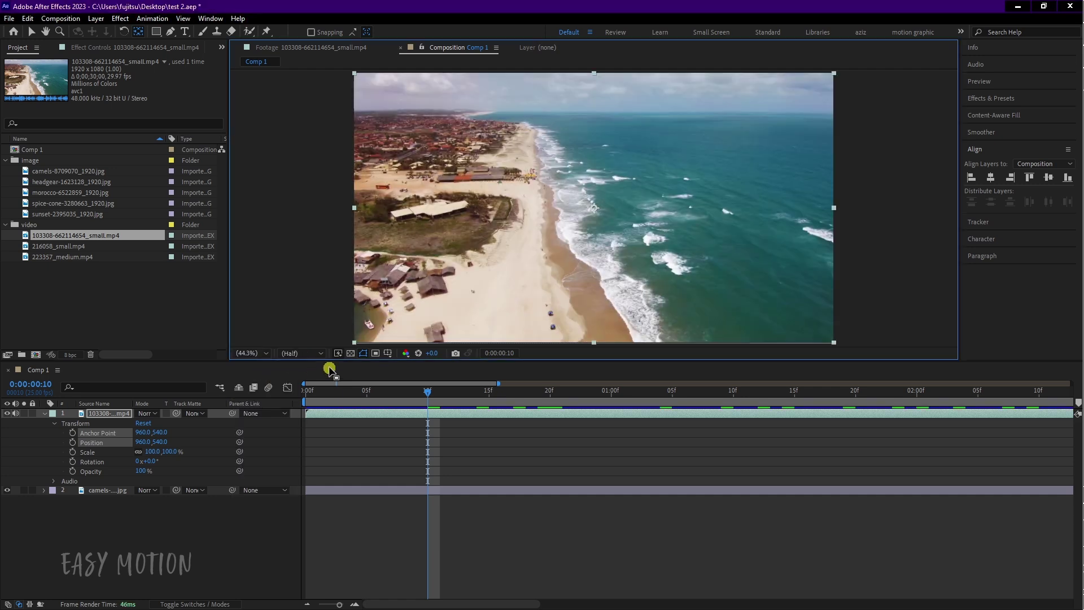
Look through the resolution options in Comp 1's composition settings.
key("ctrl+k")
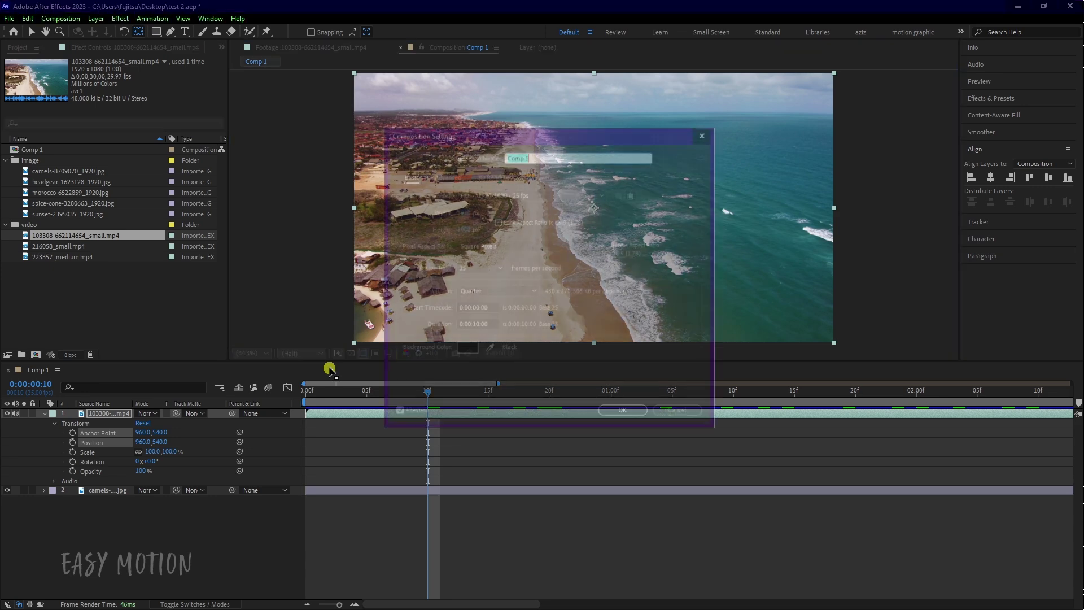
left_click(520, 294)
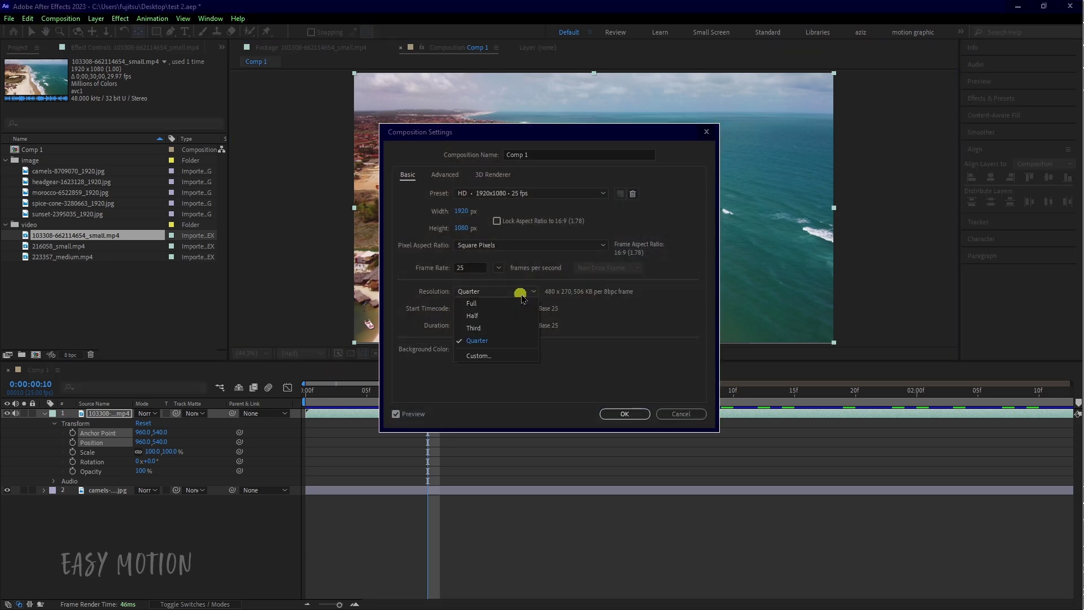
left_click(623, 414)
Try the Full and Quarter preview resolutions and play back the composition at Quarter.
left_click(317, 354)
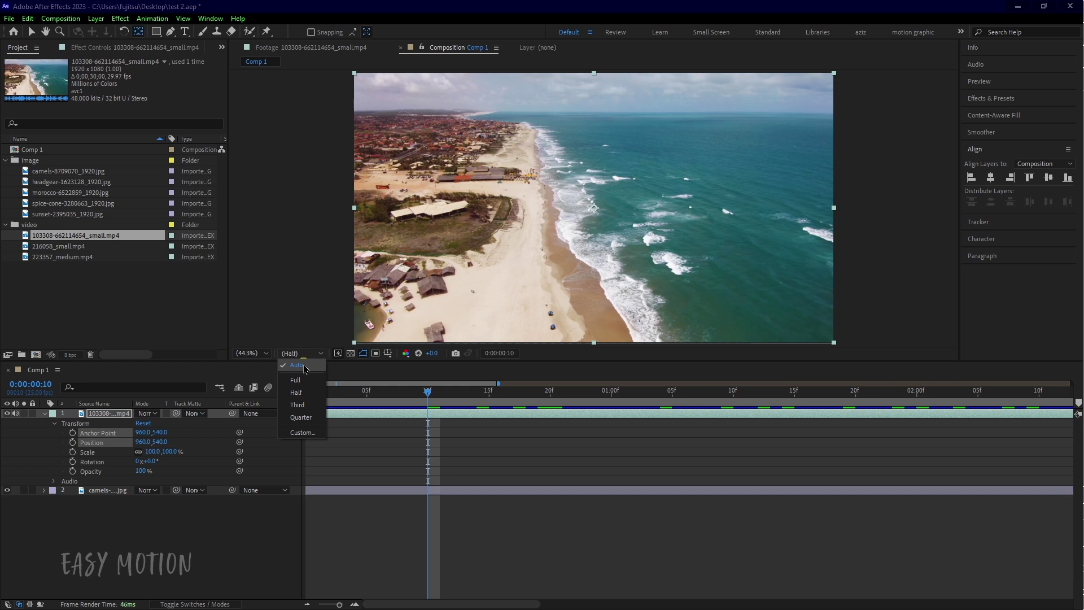
left_click(295, 380)
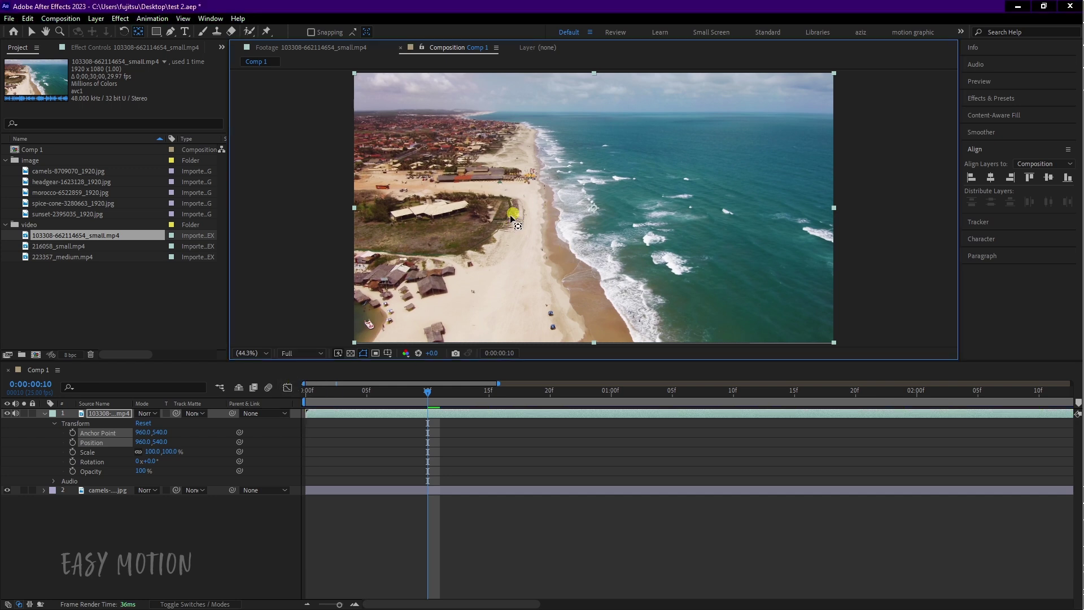
left_click(308, 353)
left_click(299, 413)
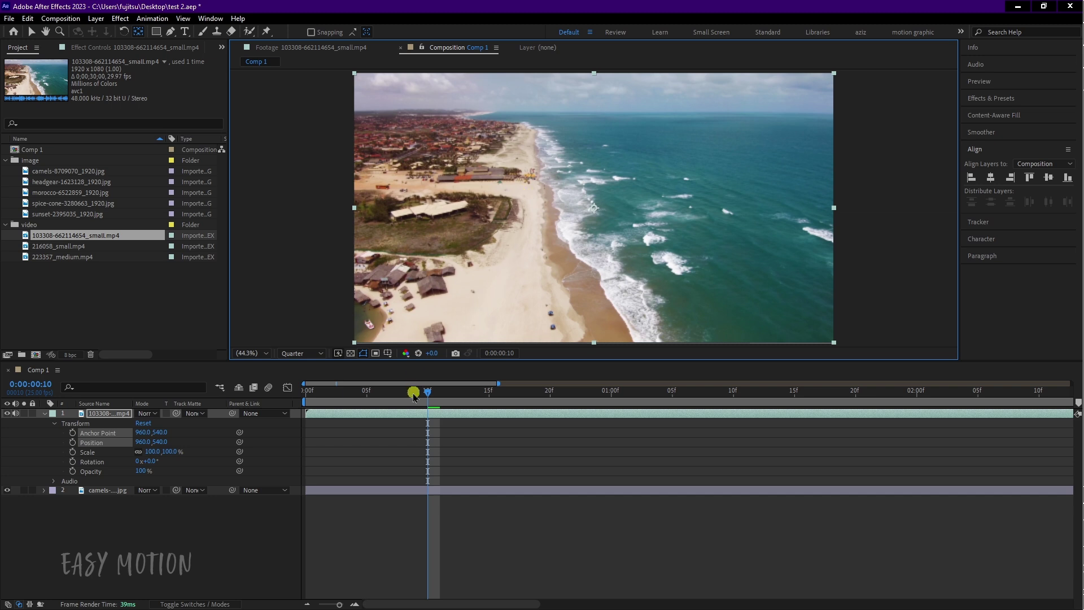
key("space")
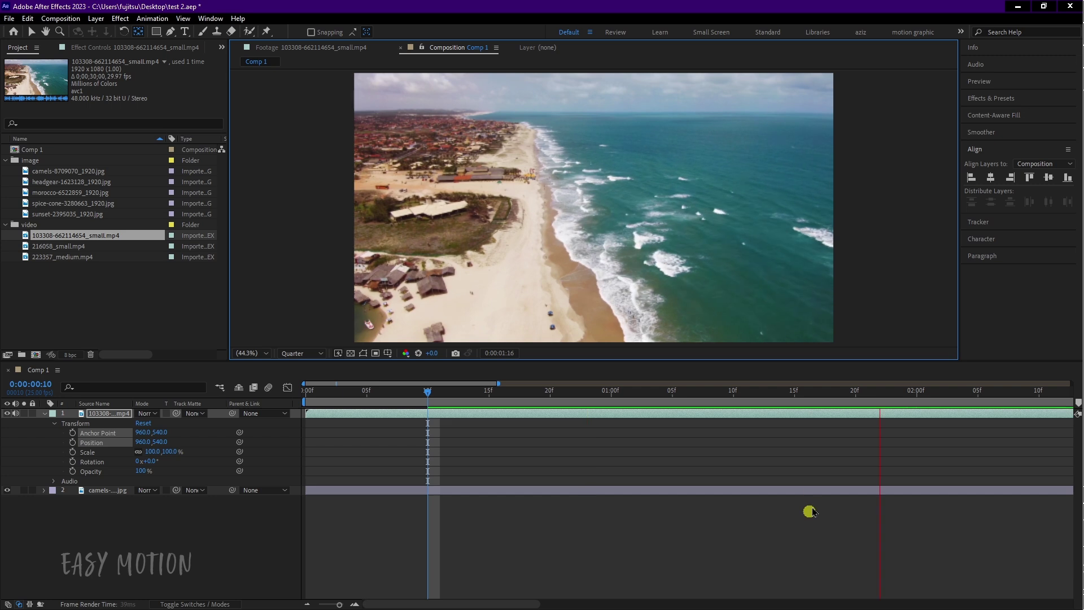
key("space")
Play the composition at Full preview resolution from 0:00:00:10 and park the time indicator at 0:00:00:12.
left_click(307, 356)
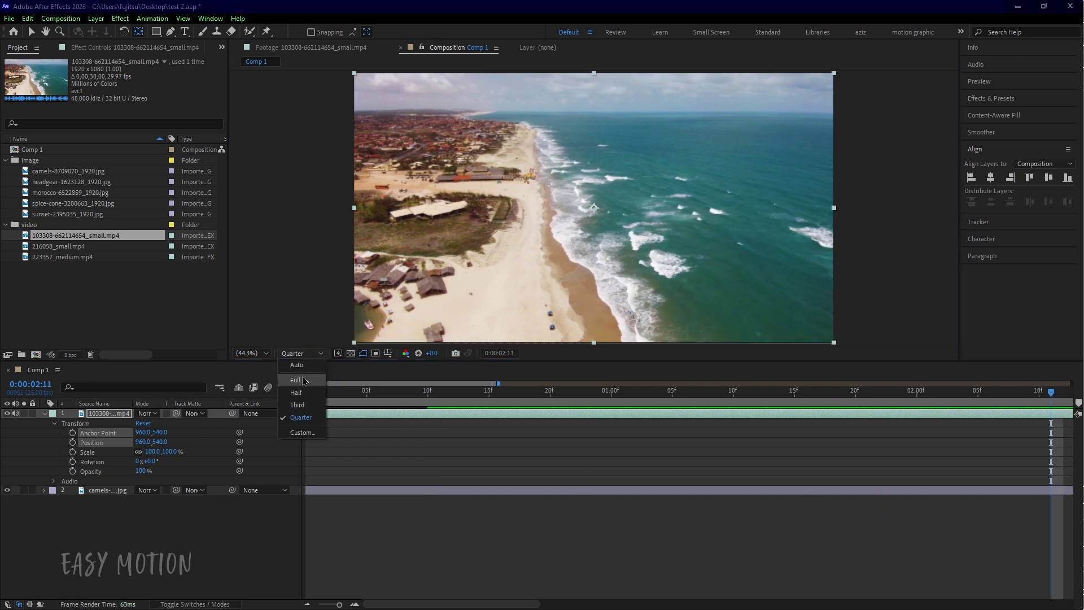
left_click(302, 380)
left_click(425, 397)
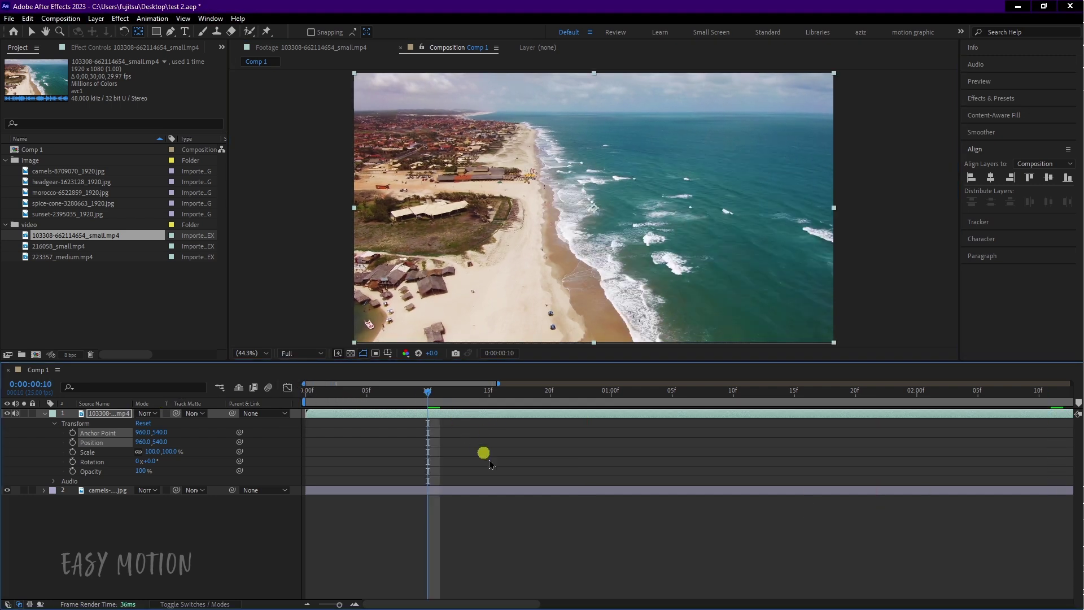
key("space")
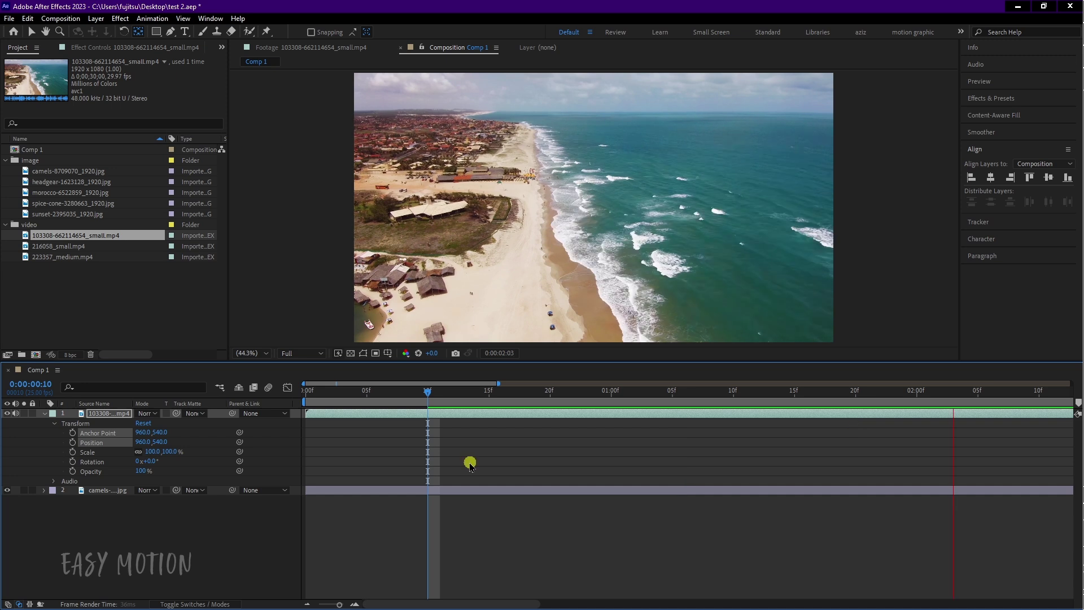
key("space")
left_click(454, 398)
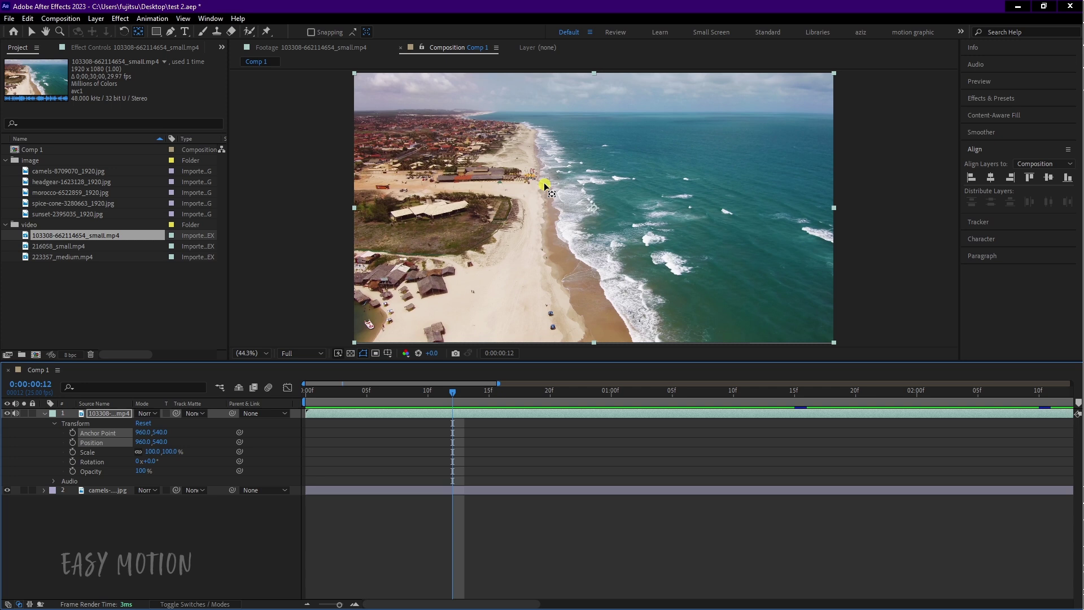
Compare the Auto and Quarter preview resolutions on the paused frame and return to Full.
left_click(319, 354)
left_click(314, 364)
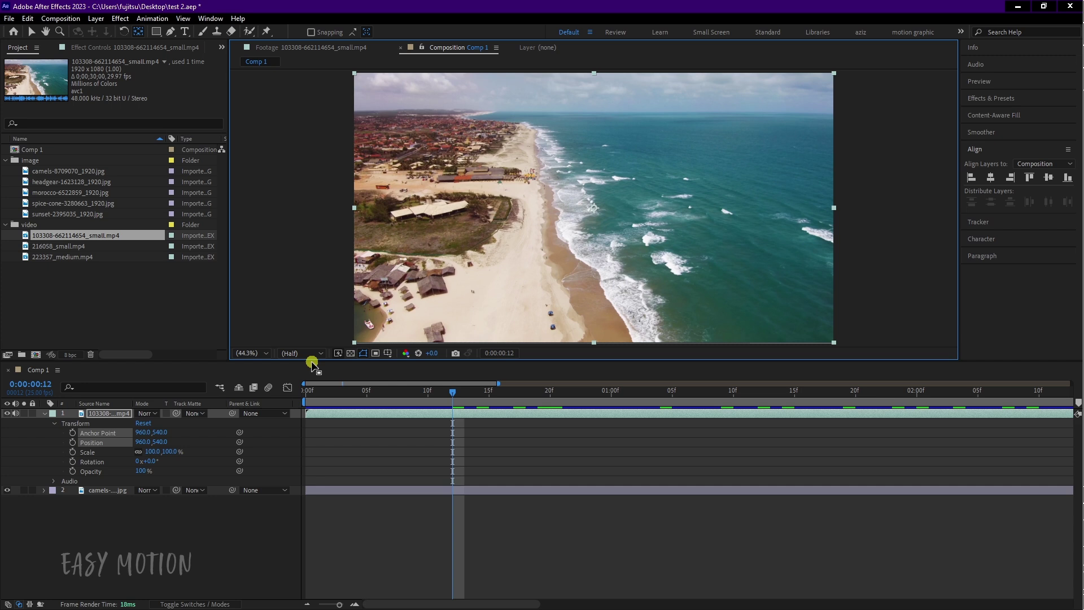
left_click(311, 354)
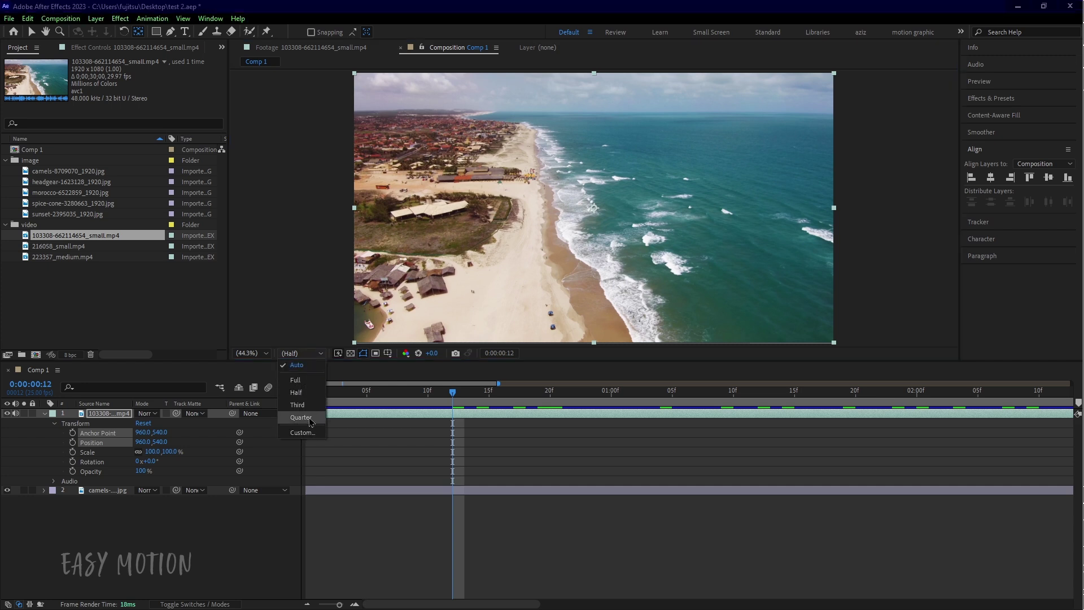
left_click(309, 417)
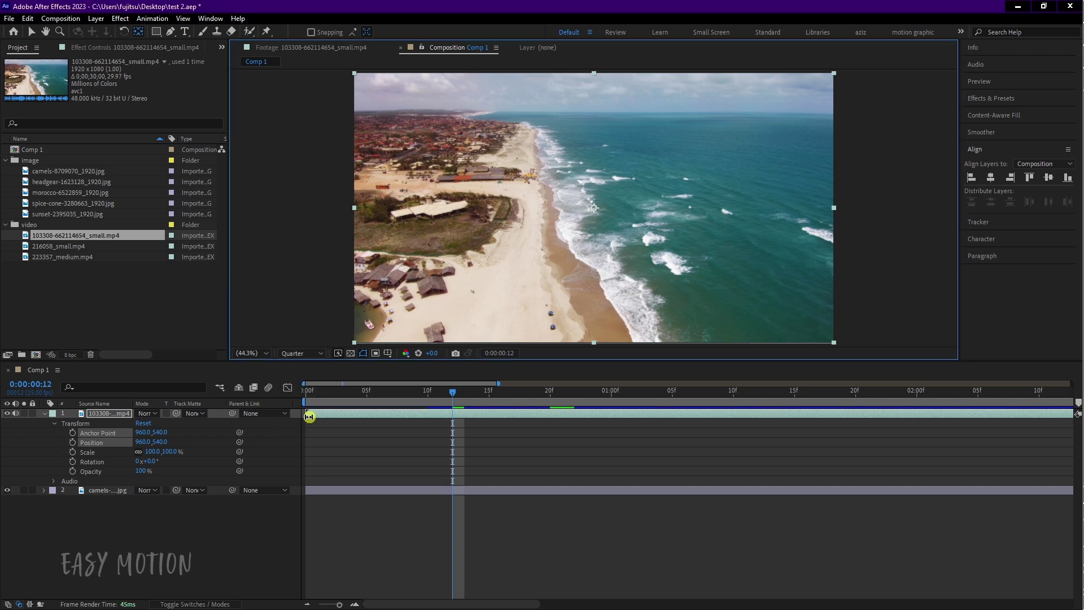
left_click(312, 354)
left_click(305, 380)
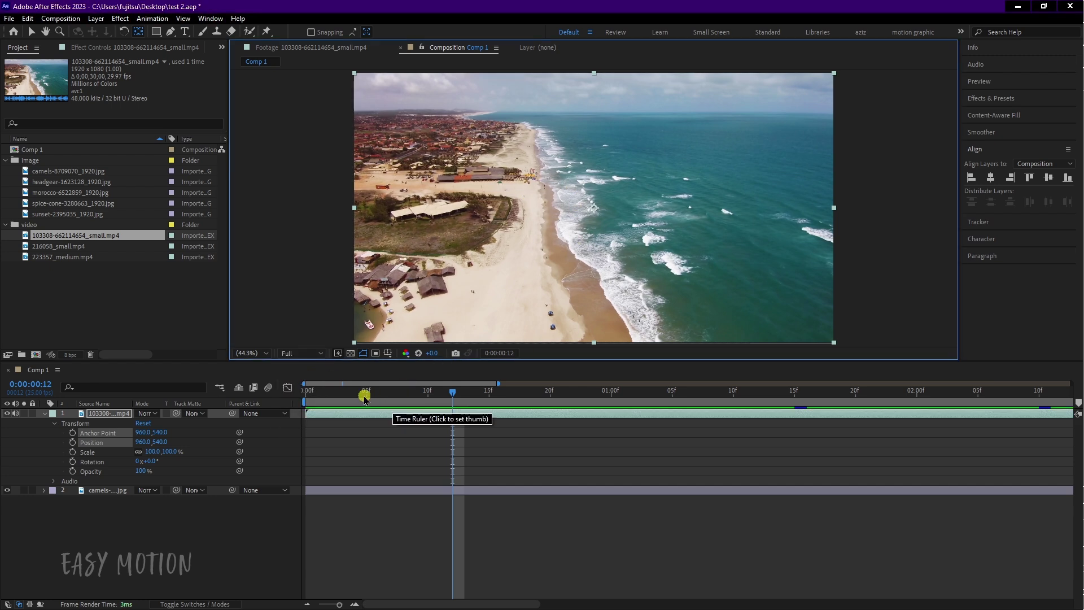
Clear both layers from Comp 1 and draw a yellow square about 258 px wide in the upper-left area of the frame.
left_click(50, 419)
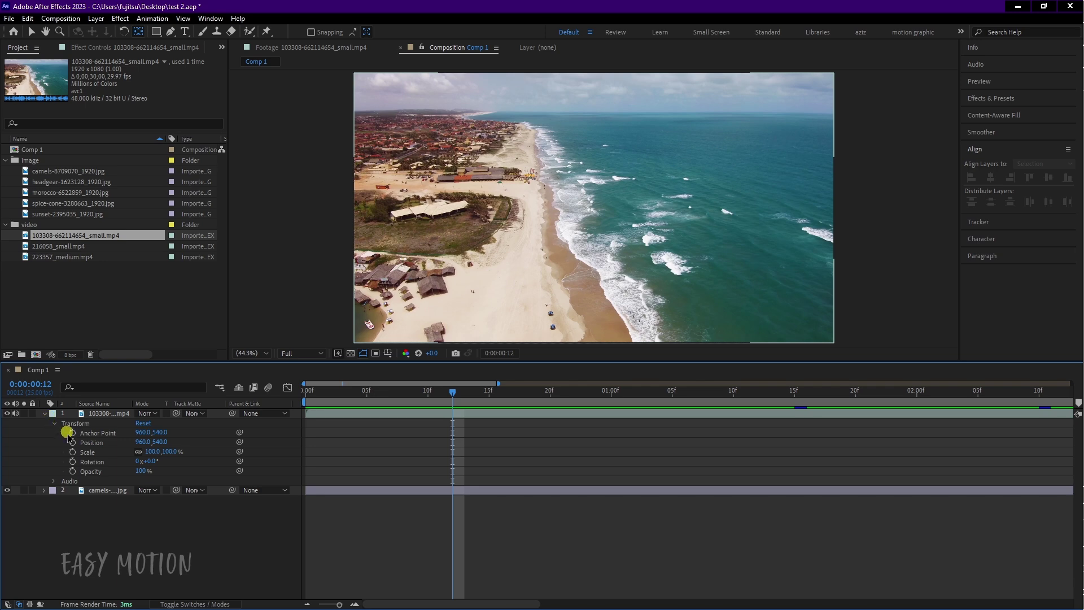
left_click(45, 413)
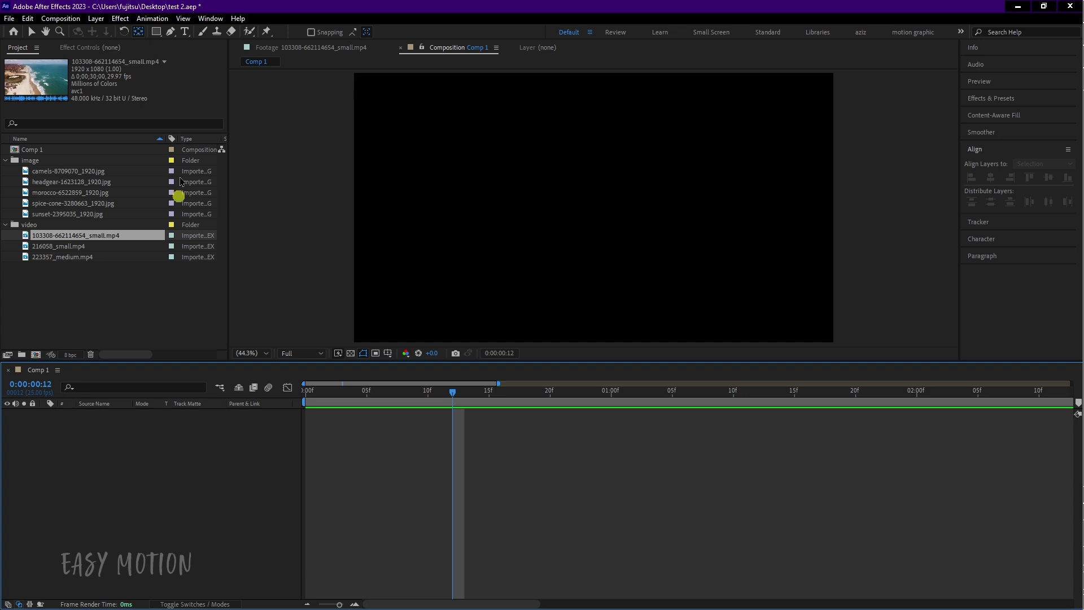
left_click(156, 32)
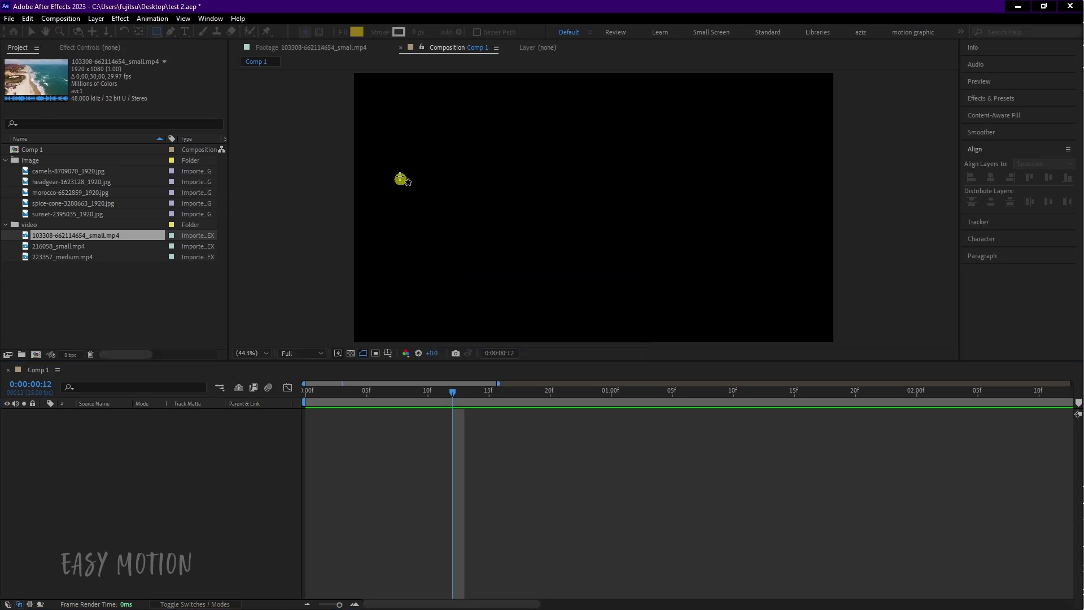
left_click_drag(383, 126, 448, 189)
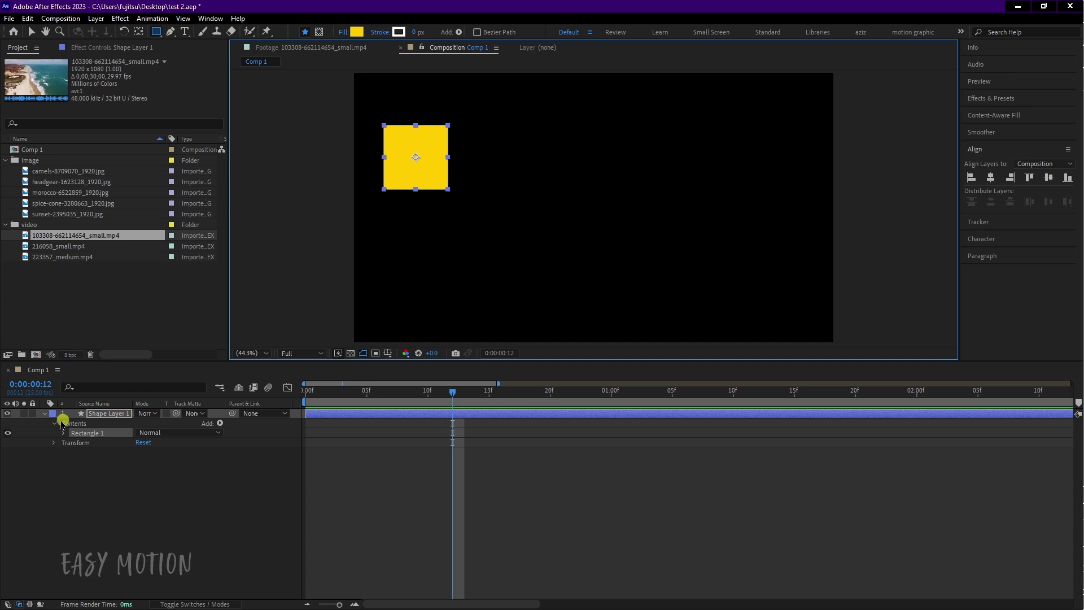
left_click(50, 415)
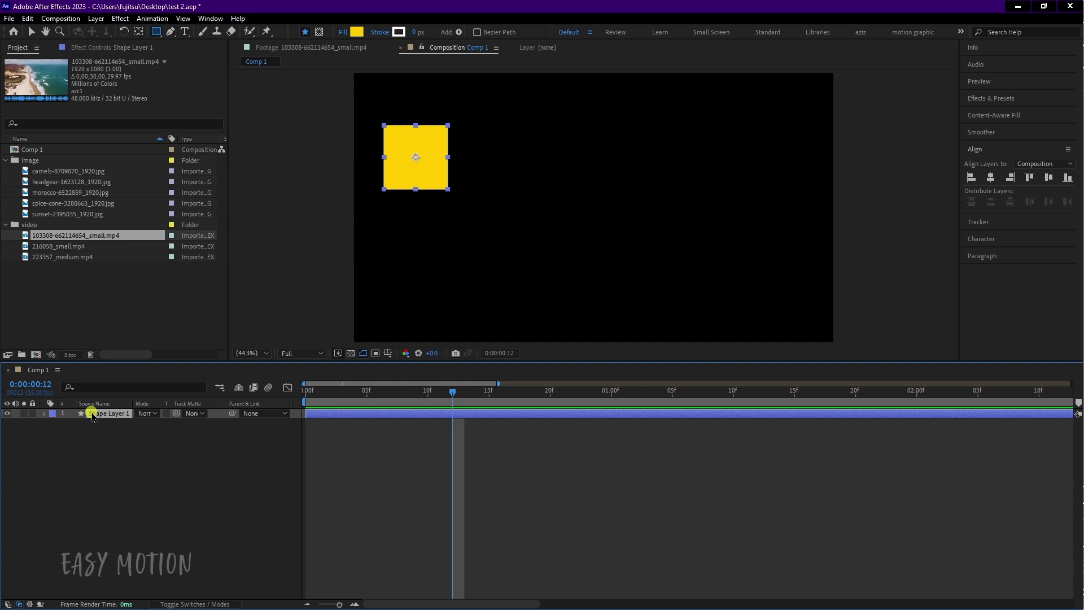
Set the preview resolution to Auto and expand the shape layer's contents down to the Rectangle Path 1 properties.
left_click(288, 355)
left_click(298, 389)
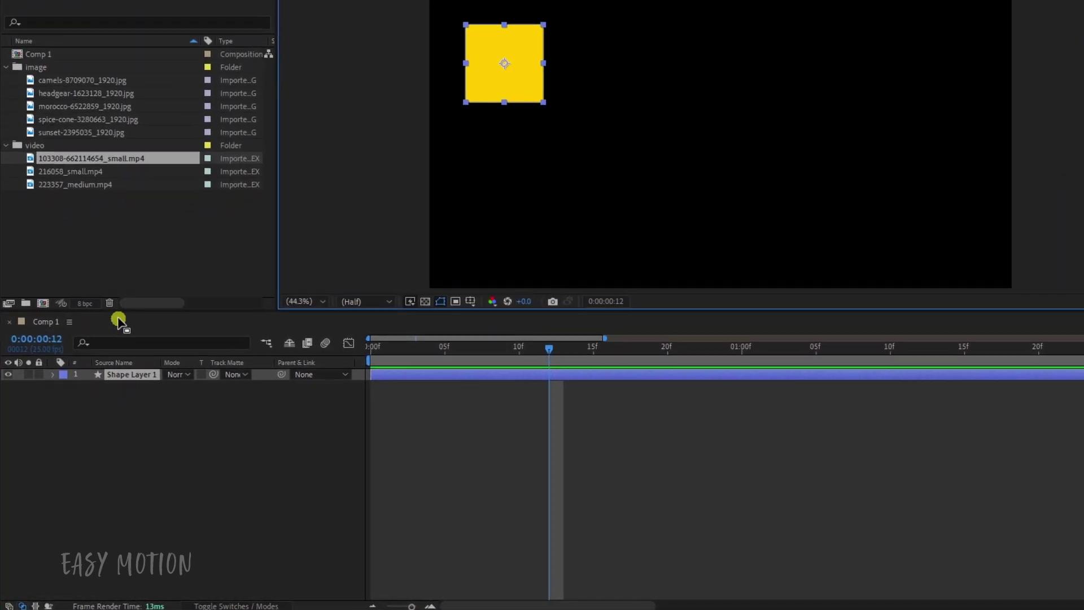
left_click(49, 389)
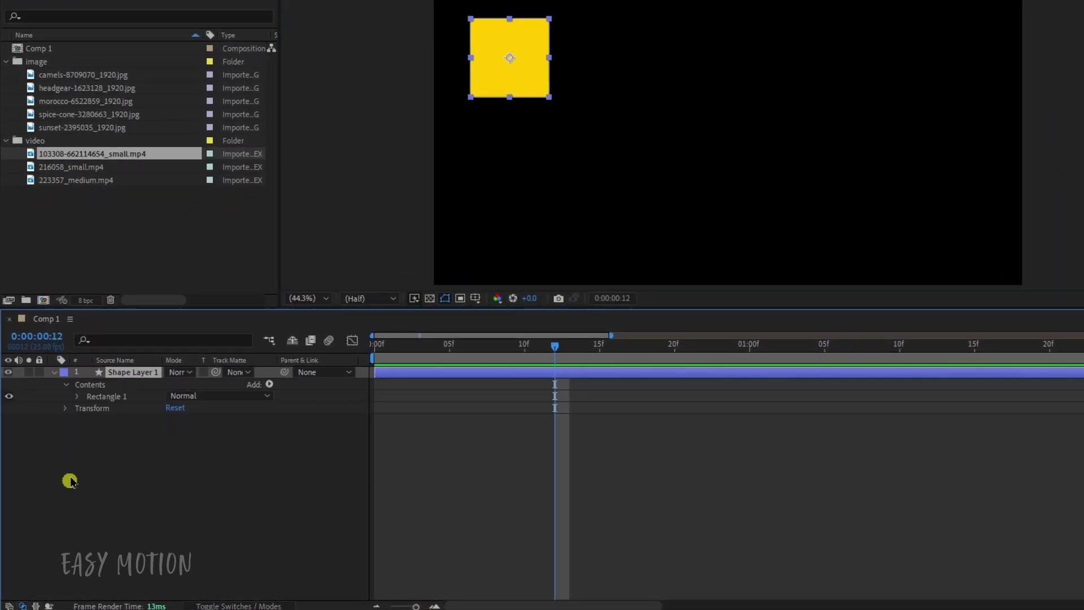
left_click(64, 387)
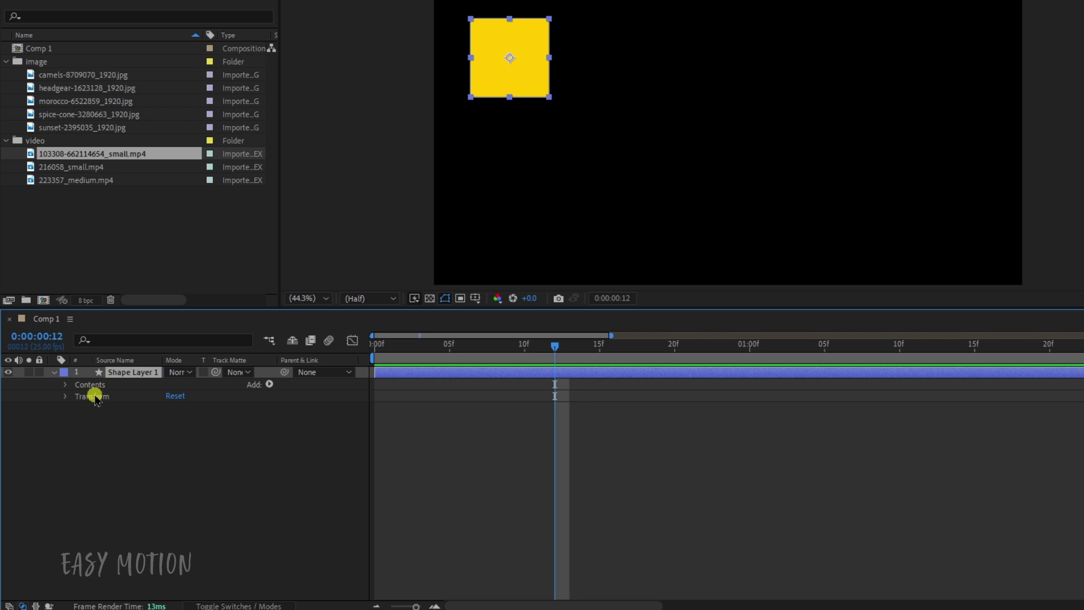
left_click(66, 385)
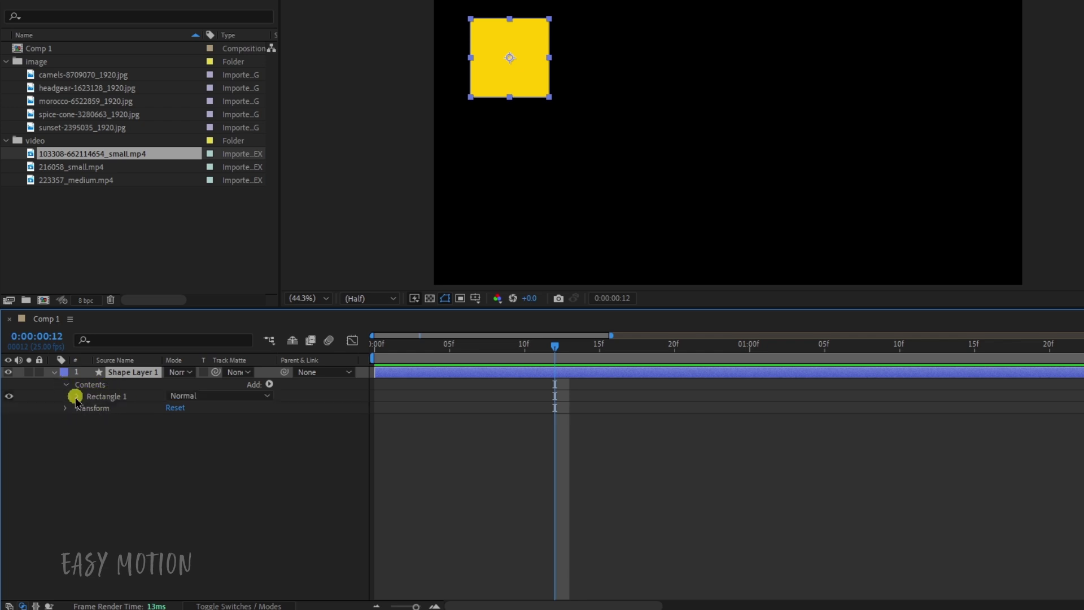
left_click(78, 397)
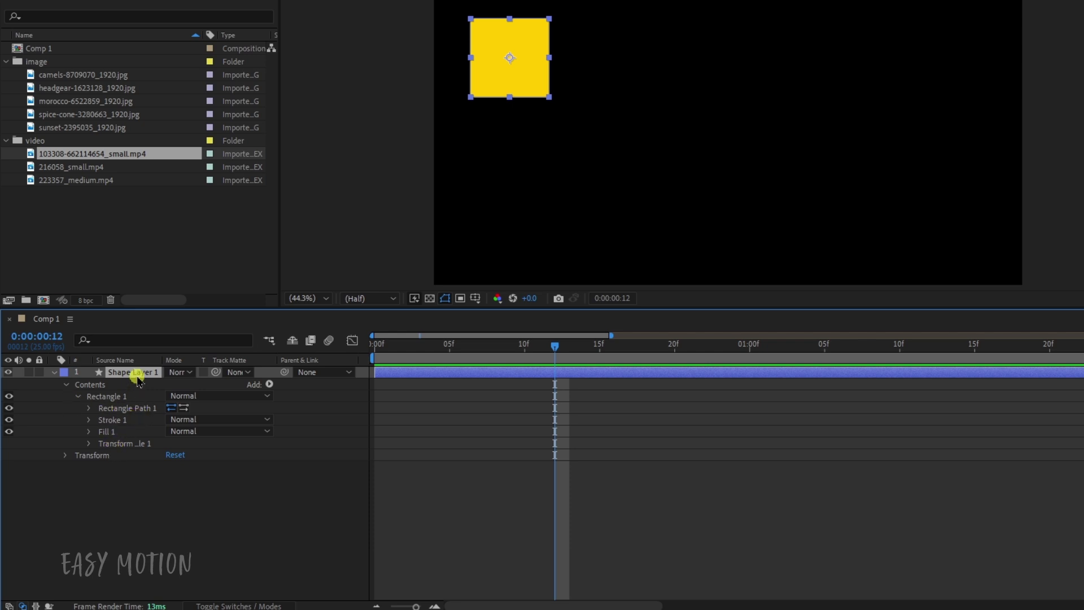
left_click(89, 408)
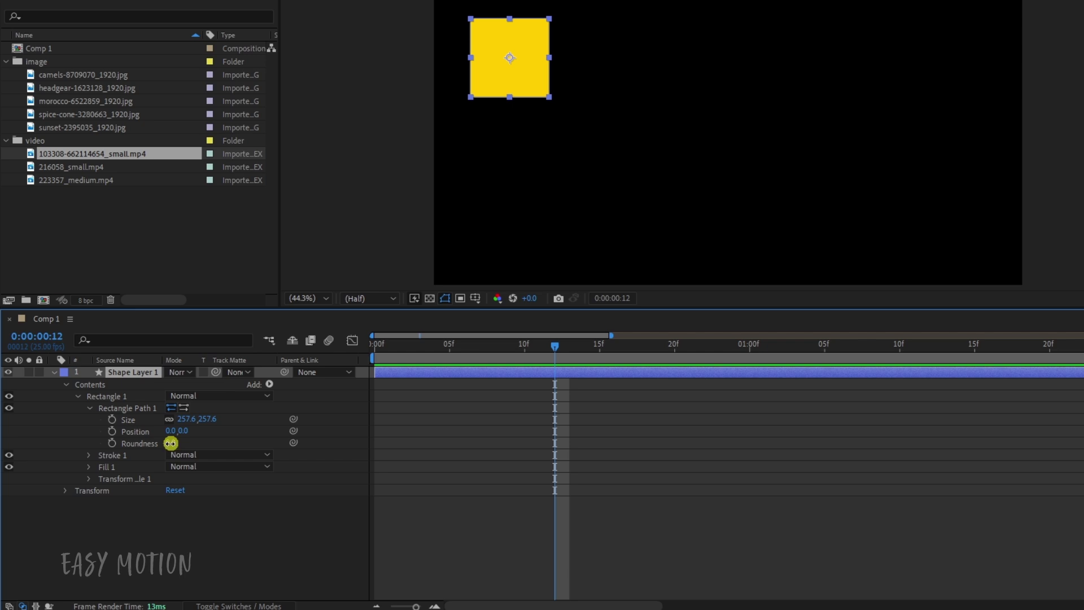
Try adjusting the Roundness and Position values of Rectangle Path 1.
left_click_drag(171, 443, 85, 439)
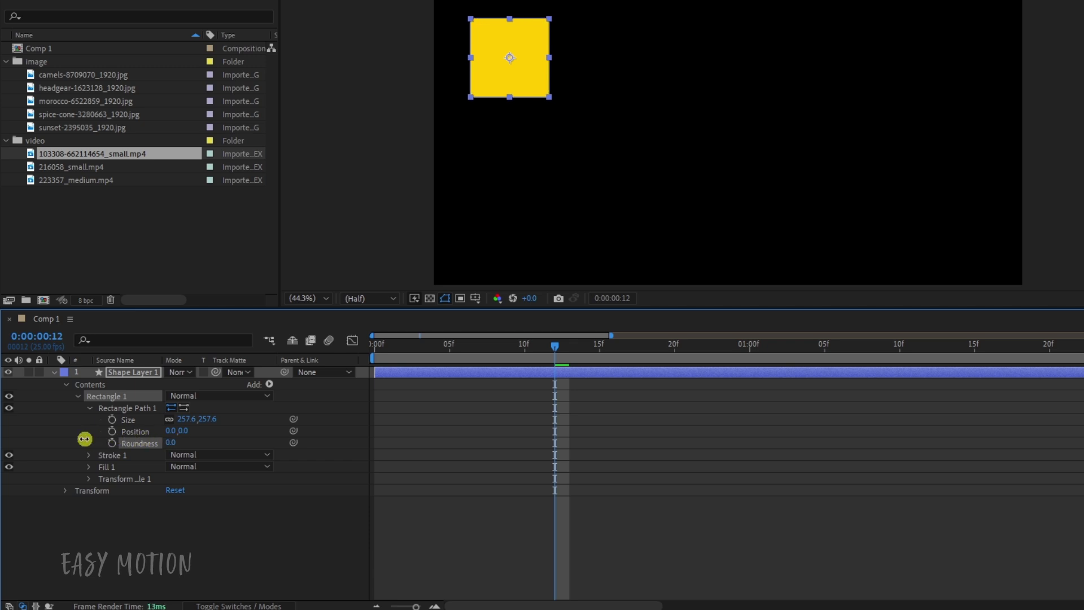
mouse_move(170, 431)
left_mouse_down()
mouse_move(209, 428)
mouse_move(160, 431)
mouse_move(182, 434)
left_mouse_up()
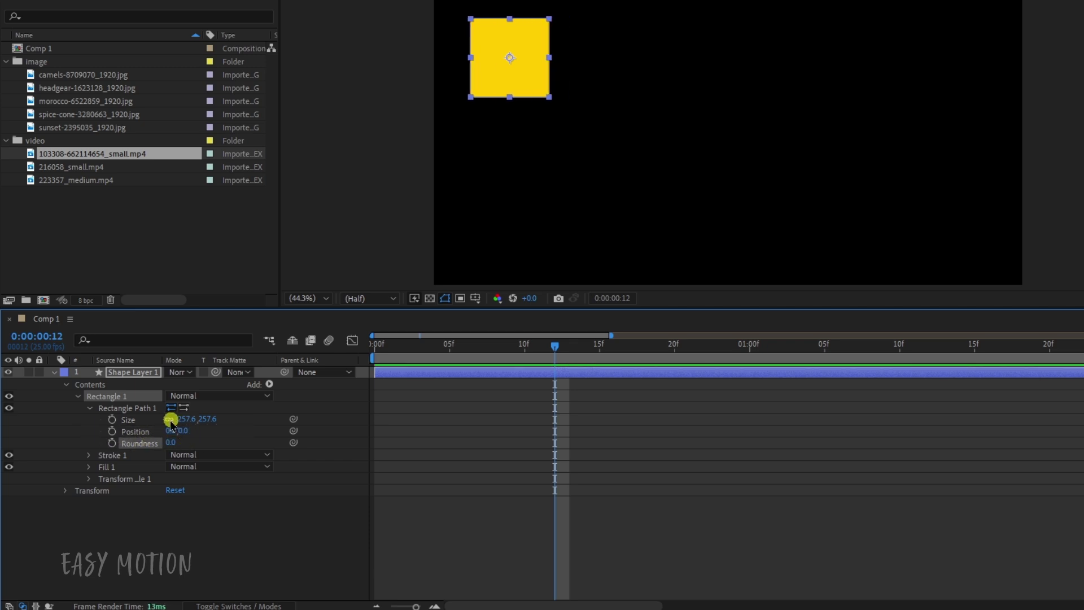
Set the rectangle path's size to 200 by 200, entering width and height separately with constrained proportions off.
left_click(180, 419)
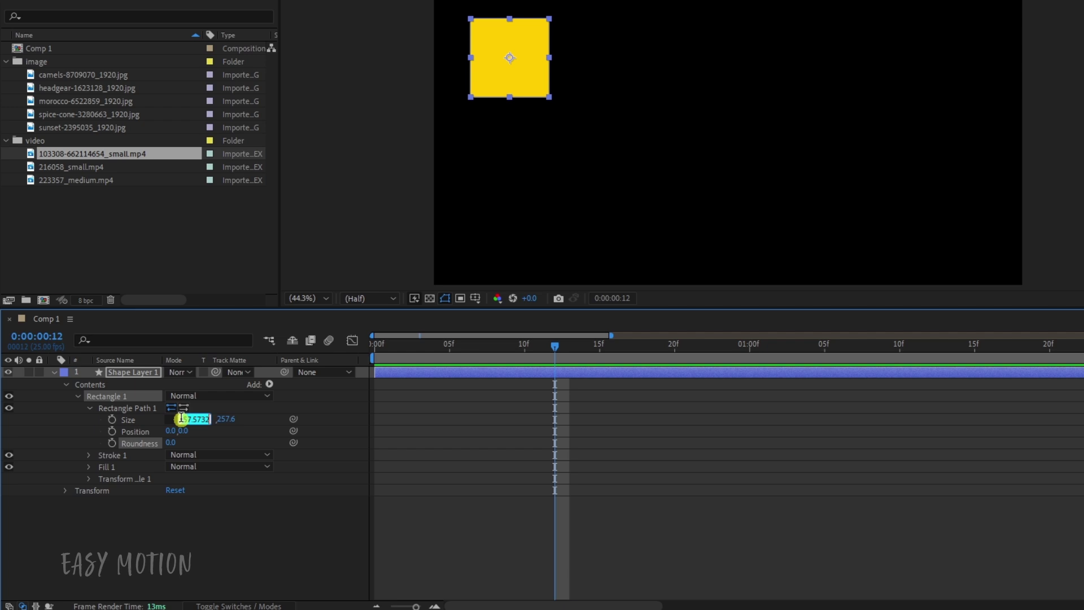
type("200")
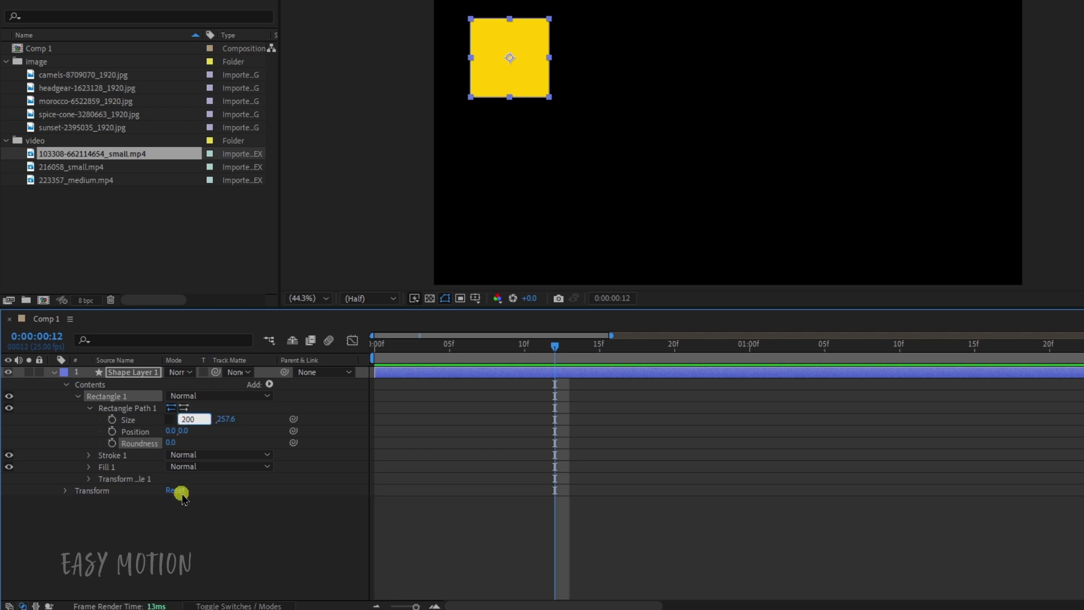
key("Return")
left_click(207, 418)
type("200")
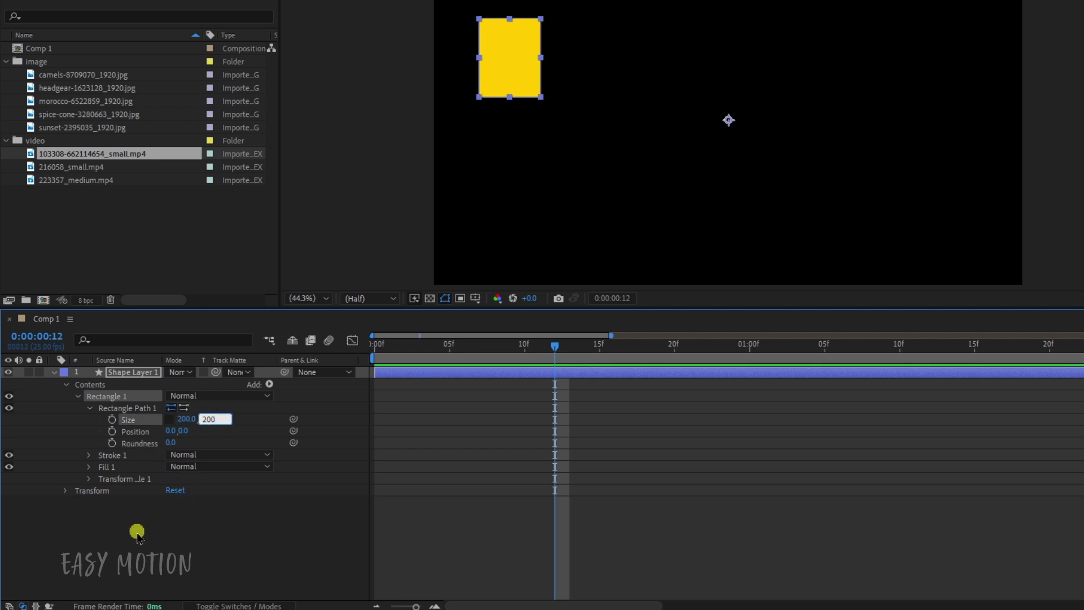
key("Return")
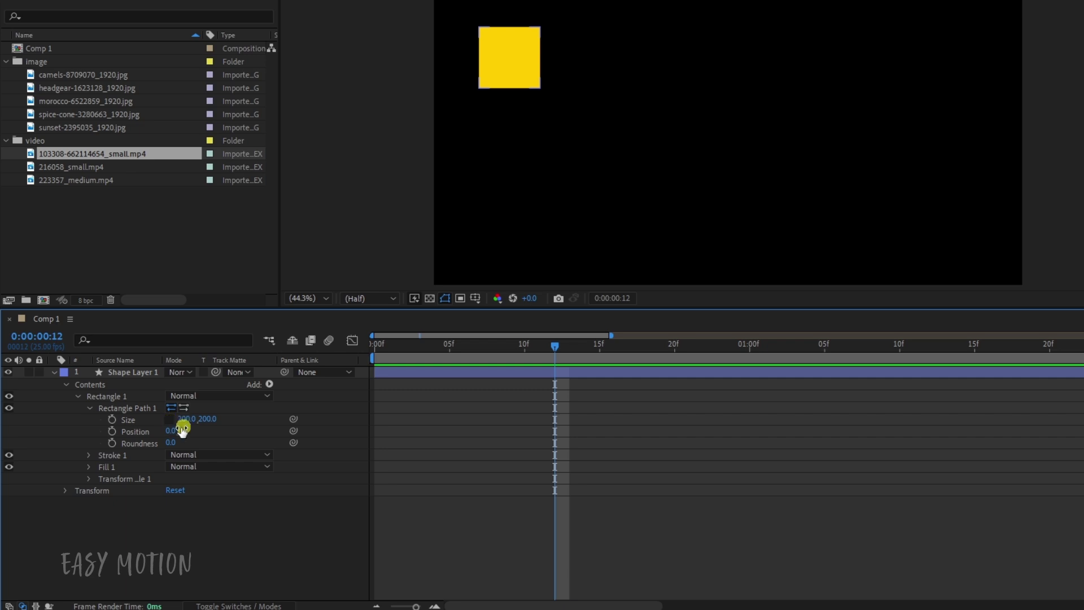
Constrain the rectangle path's size proportions again and set its size to 300 by 300.
left_click(169, 419)
left_click(185, 419)
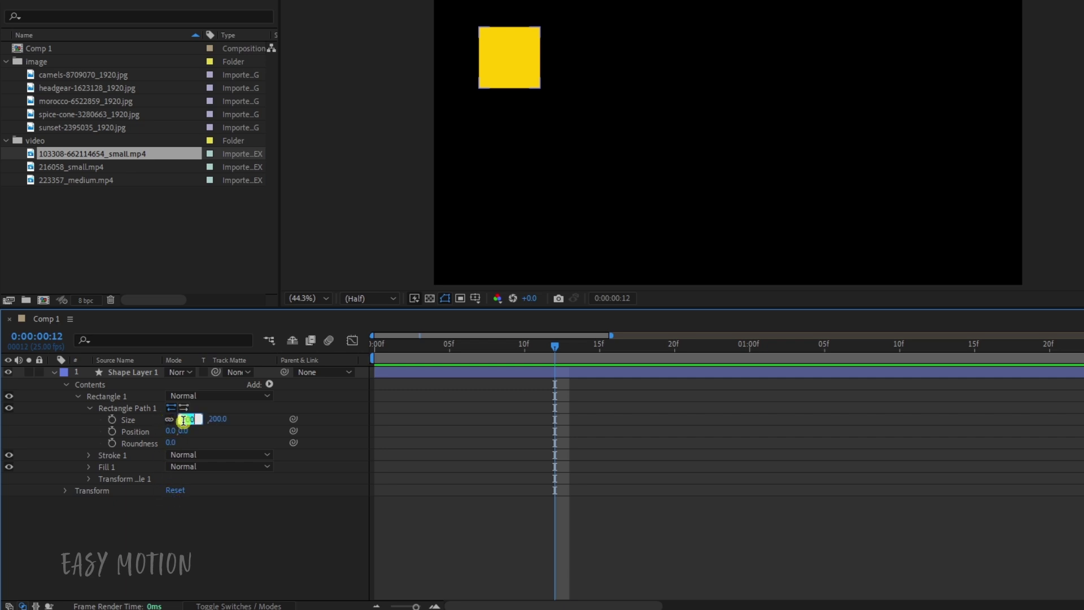
type("300")
left_click(223, 515)
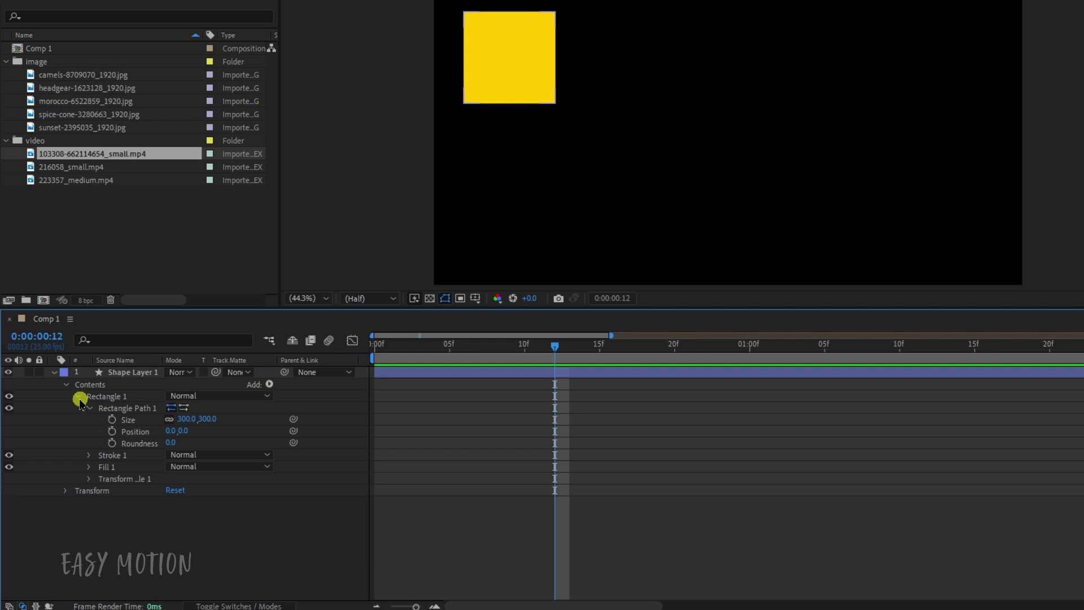
Collapse the shape layer's contents, expand its Transform group to examine the transform properties, and collapse the layer again.
left_click(67, 385)
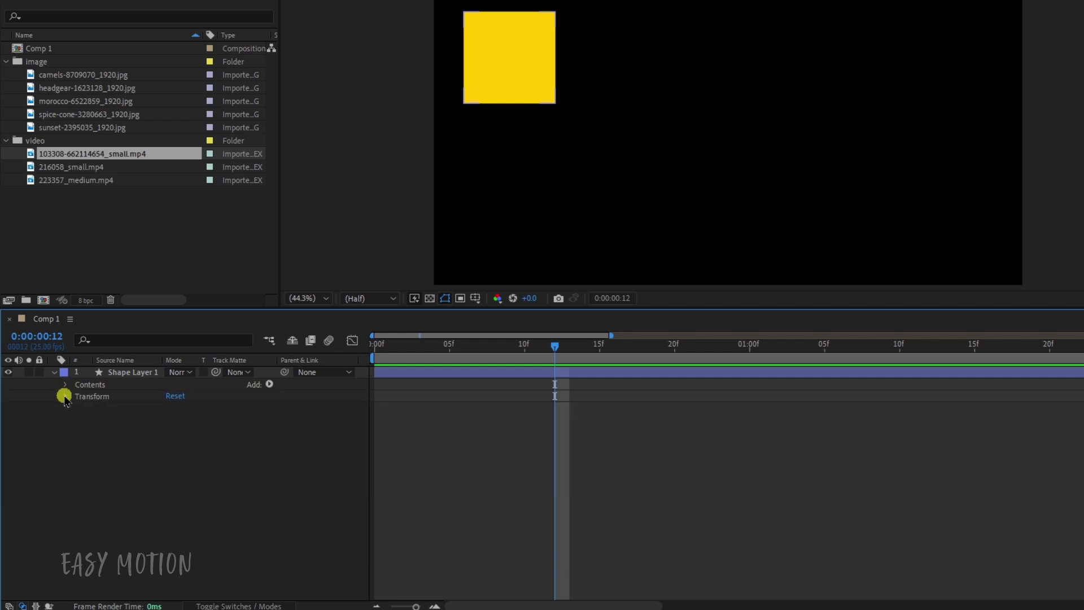
left_click(65, 396)
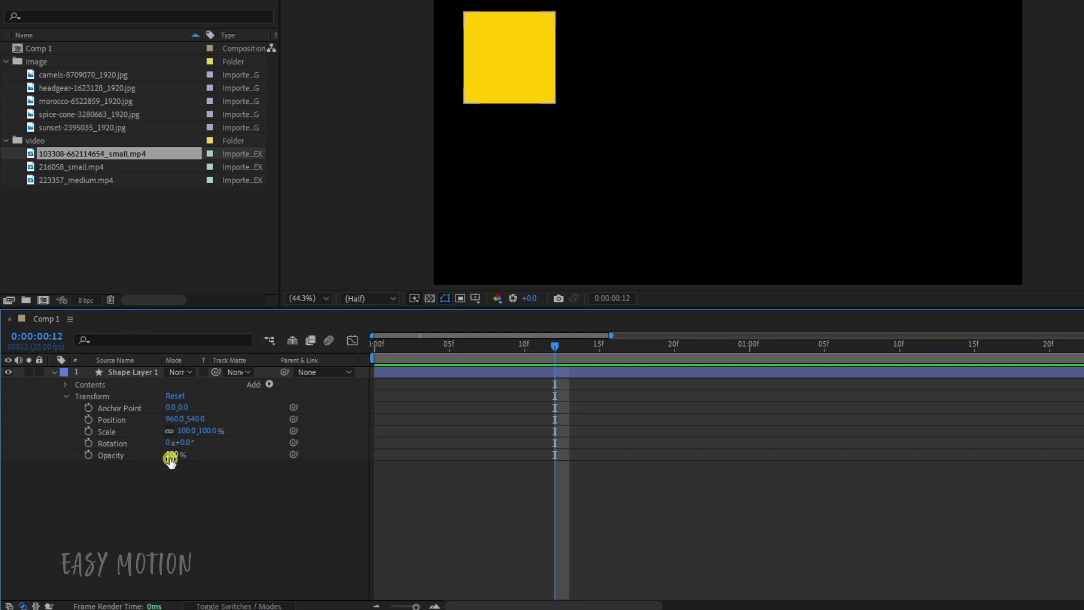
left_click(66, 396)
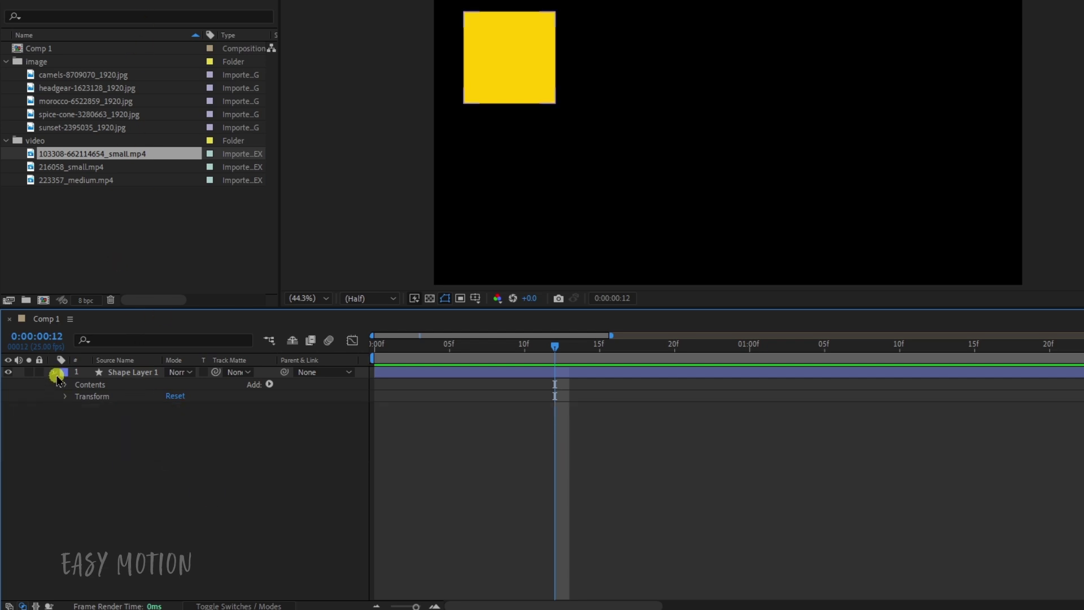
left_click(55, 375)
left_click(55, 373)
left_click(66, 396)
left_click(66, 396)
left_click(54, 372)
Select Shape Layer 1 and reveal its Anchor Point, Scale, Position, Rotation and Opacity properties one at a time.
left_click(96, 373)
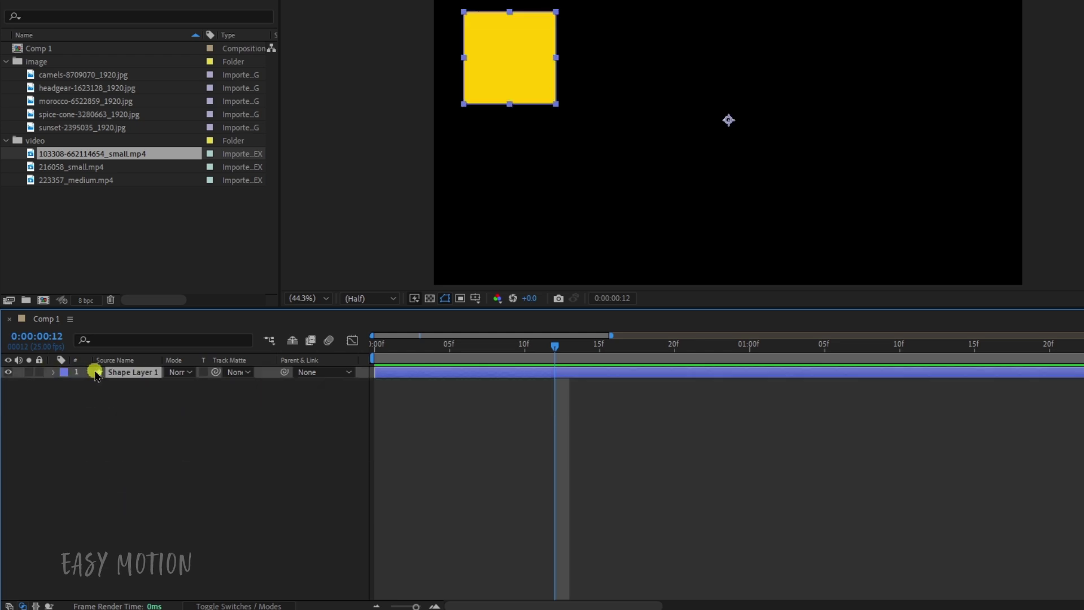
key("a")
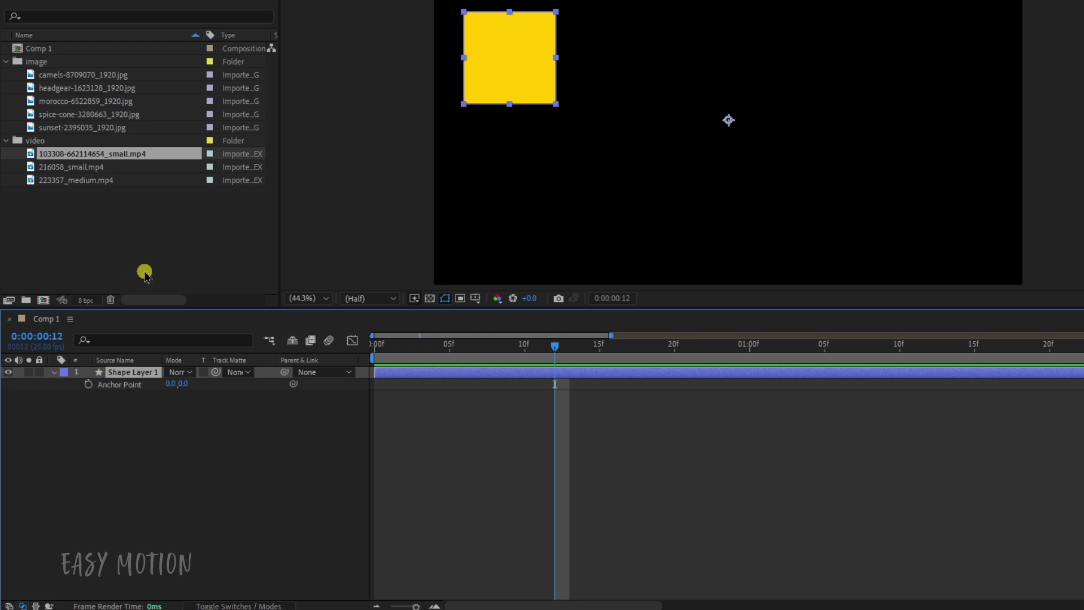
key("s")
key("p")
key("r")
key("t")
Go to the first frame, reveal Shape Layer 1's Position property and turn on its keyframing.
key("Home")
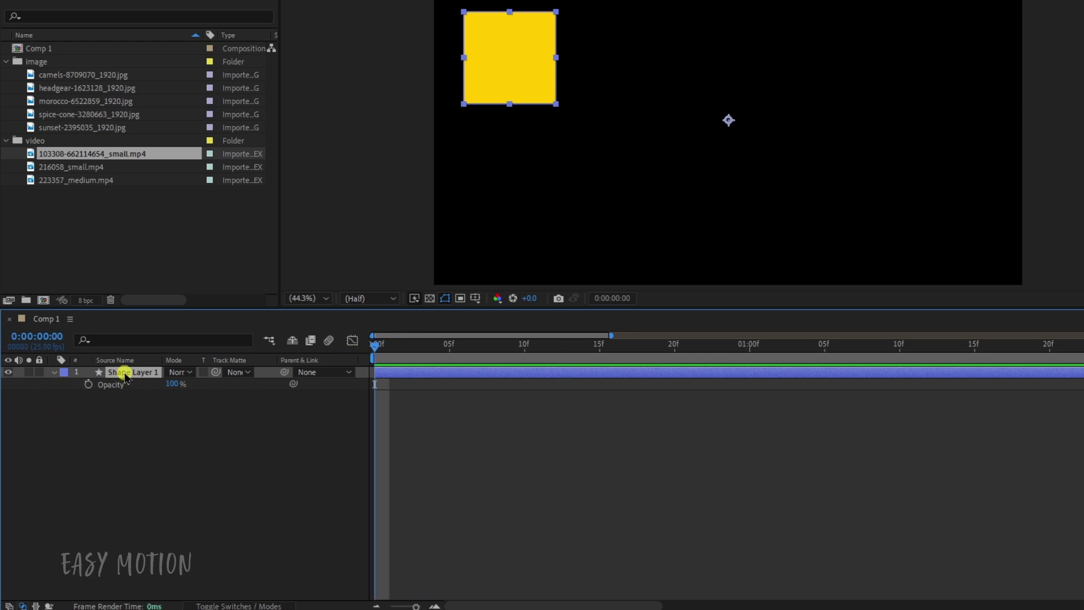
key("p")
left_click(88, 384)
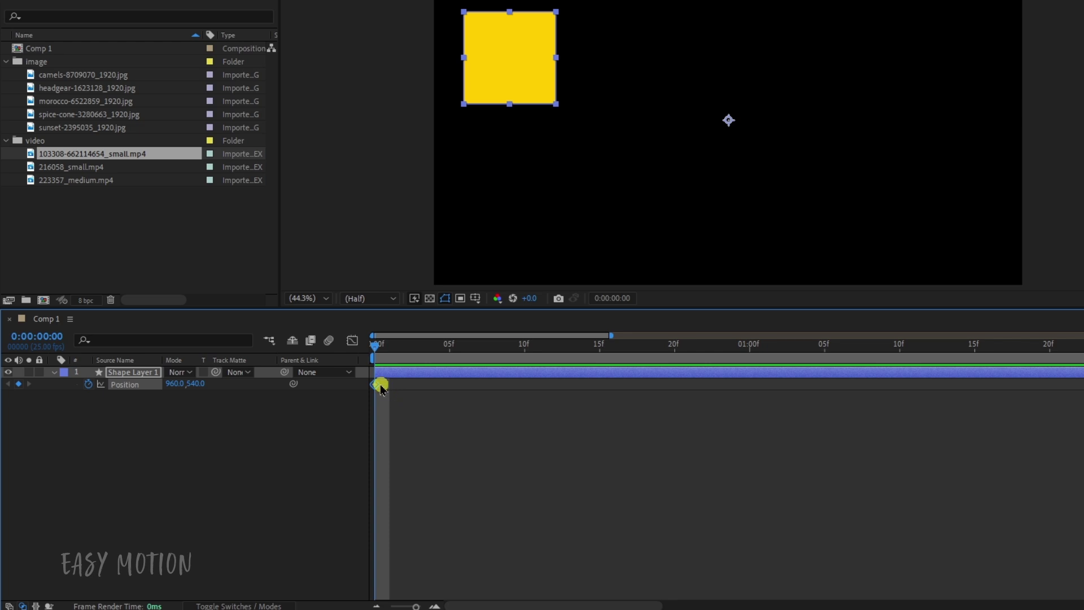
Move the current time from the first frame to frame 10 on the time ruler.
left_click(434, 605)
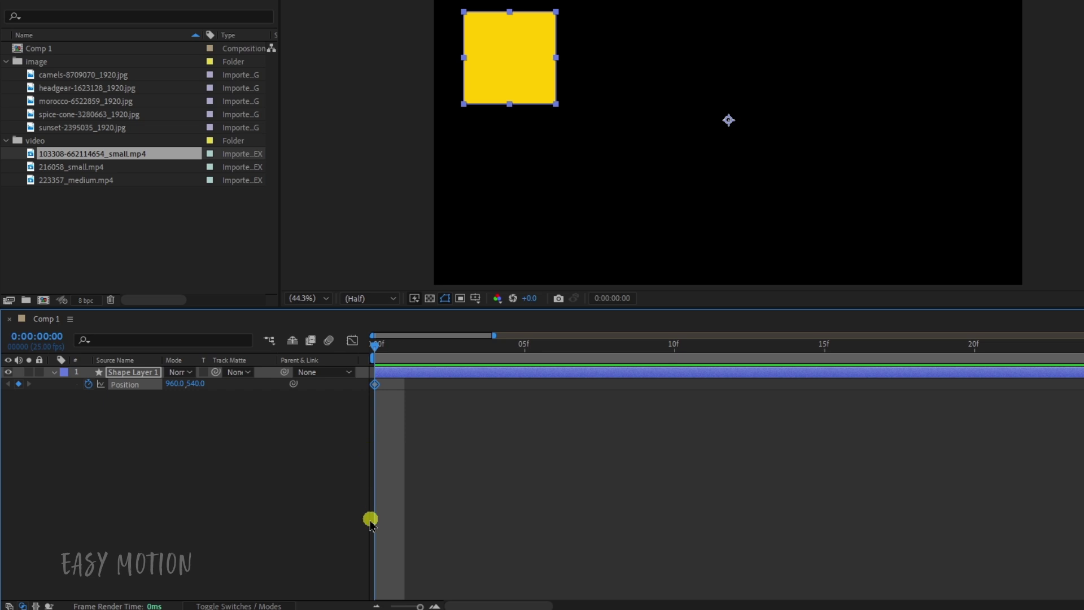
left_click_drag(535, 346, 679, 359)
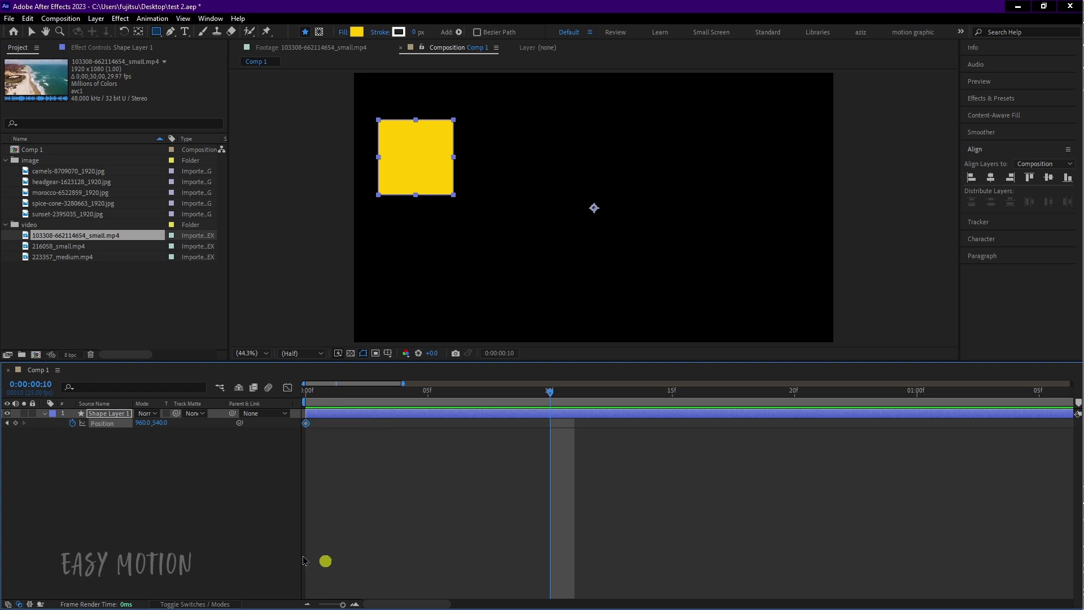
left_click(533, 391)
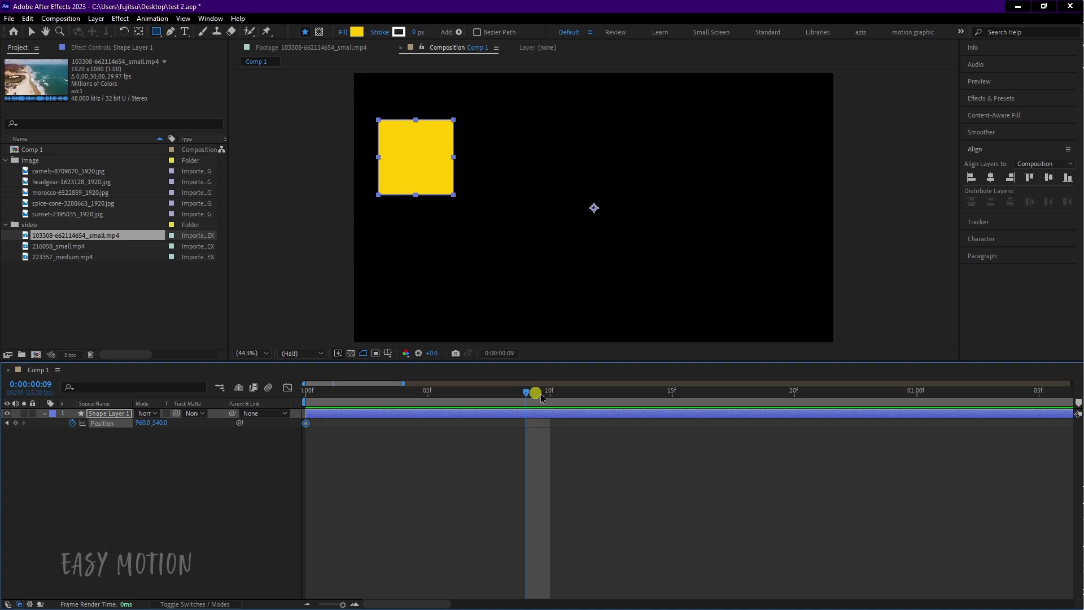
left_click(548, 391)
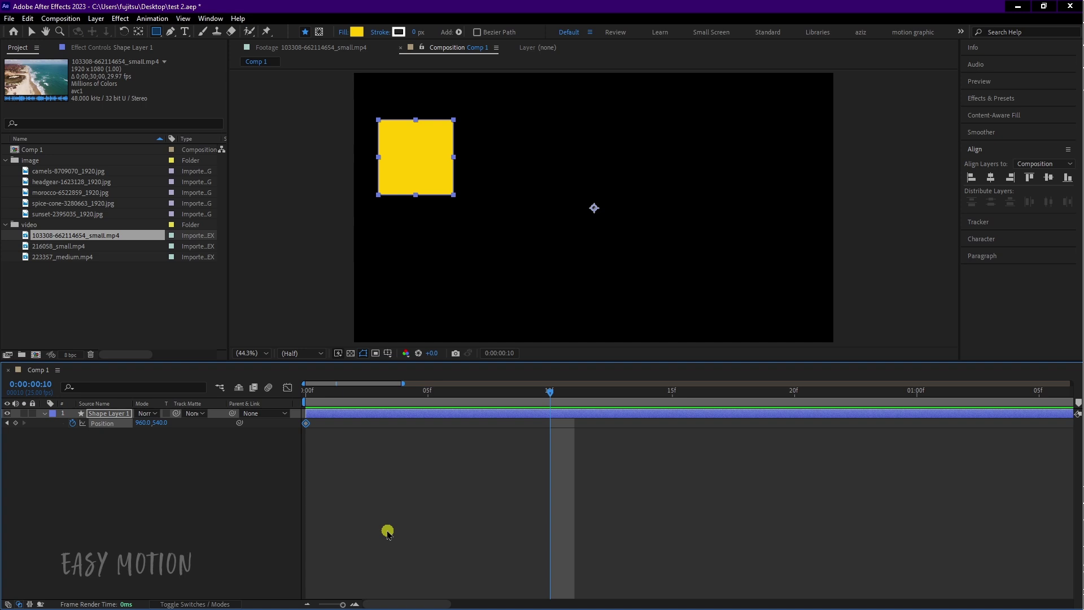
Open the Go to Time dialog and confirm frame 10, and open the timeline's current time for editing without changing it.
left_click(497, 354)
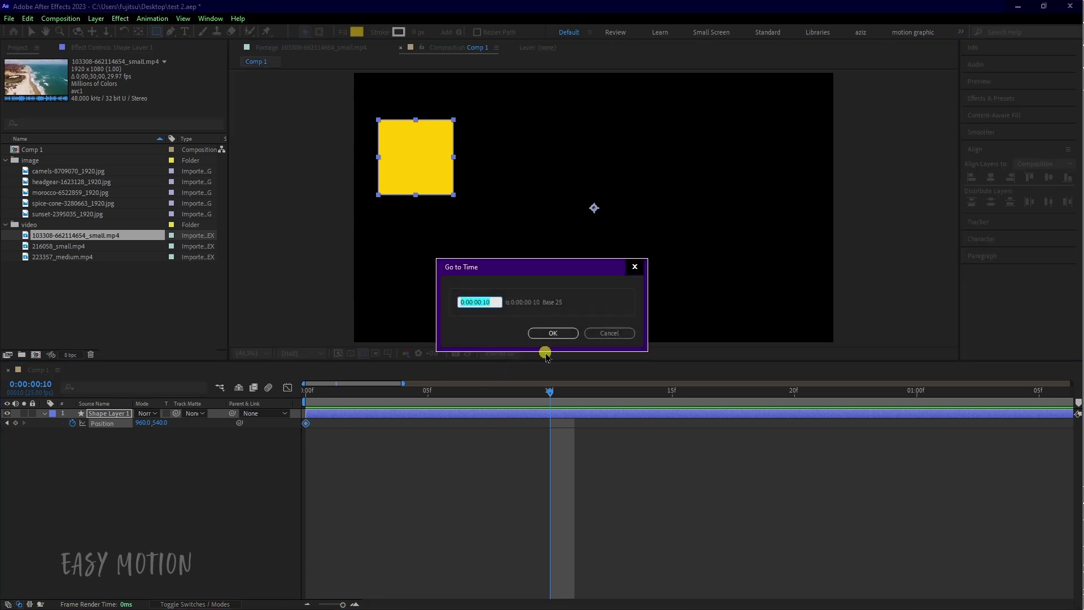
left_click(554, 333)
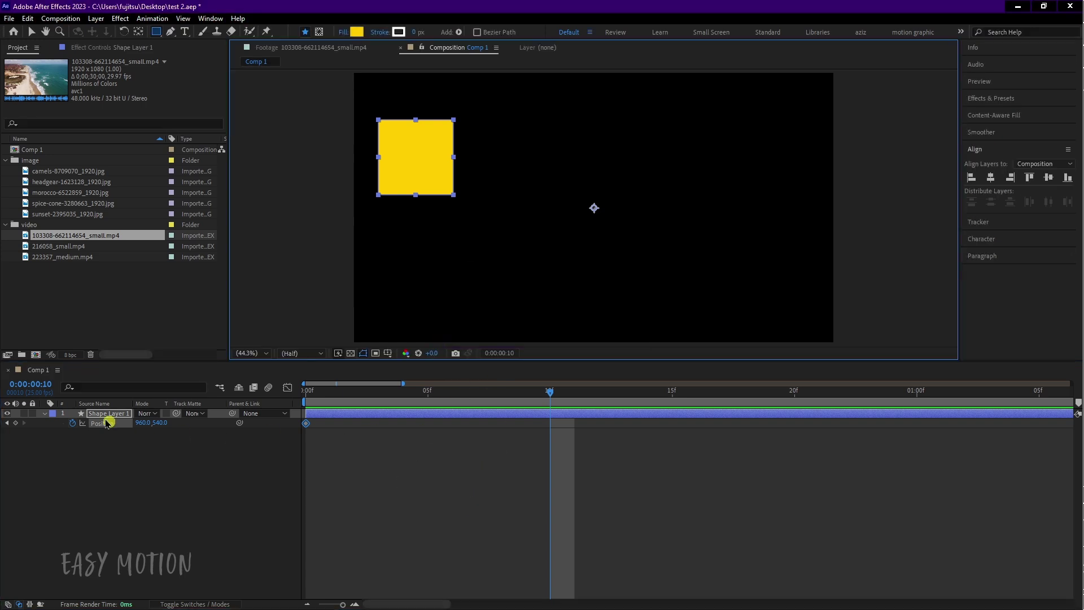
left_click(34, 385)
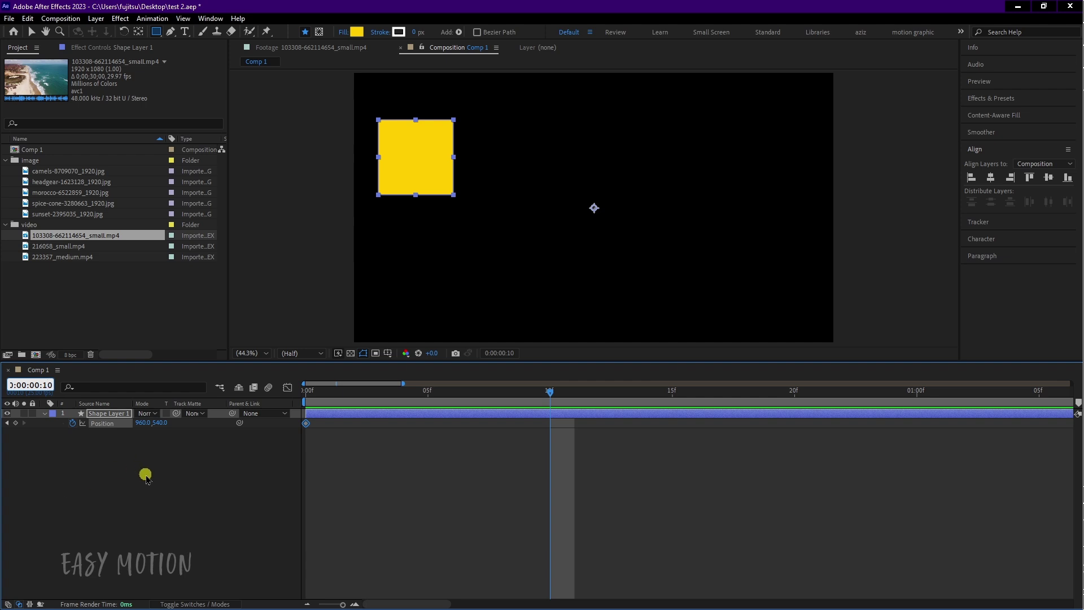
left_click(145, 477)
Return to the first frame, jump 10 frames forward and jump 10 frames back.
left_click_drag(336, 398, 303, 402)
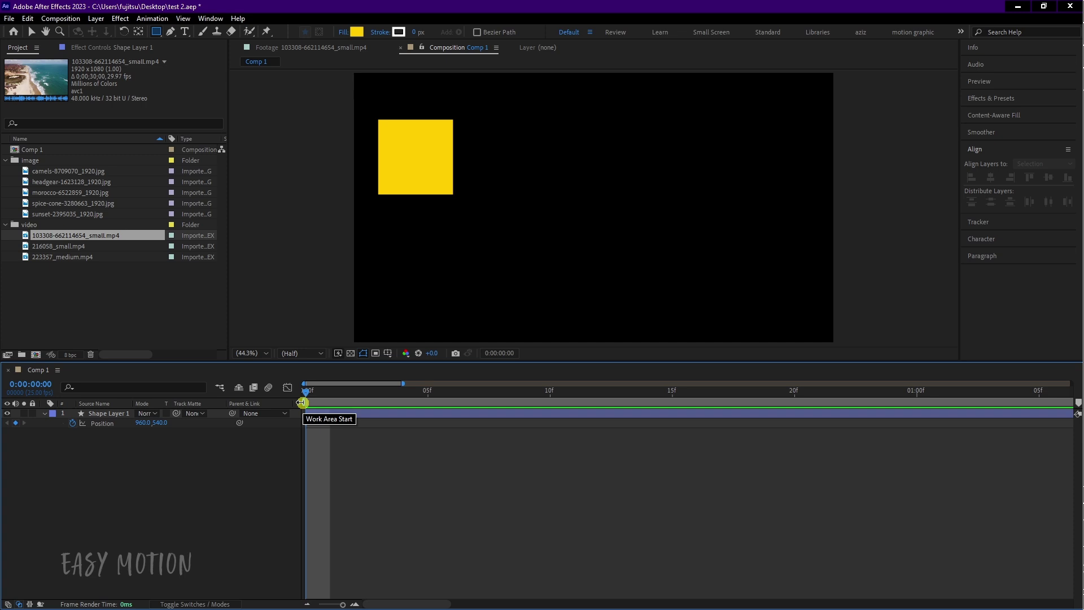
key("shift+Page_Down")
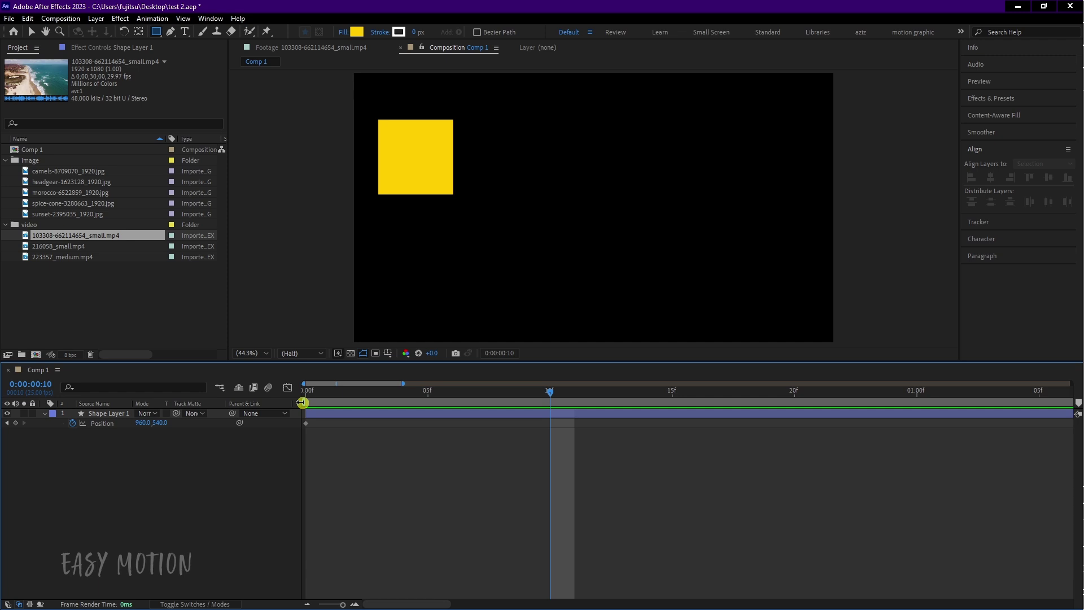
key("shift+Page_Up")
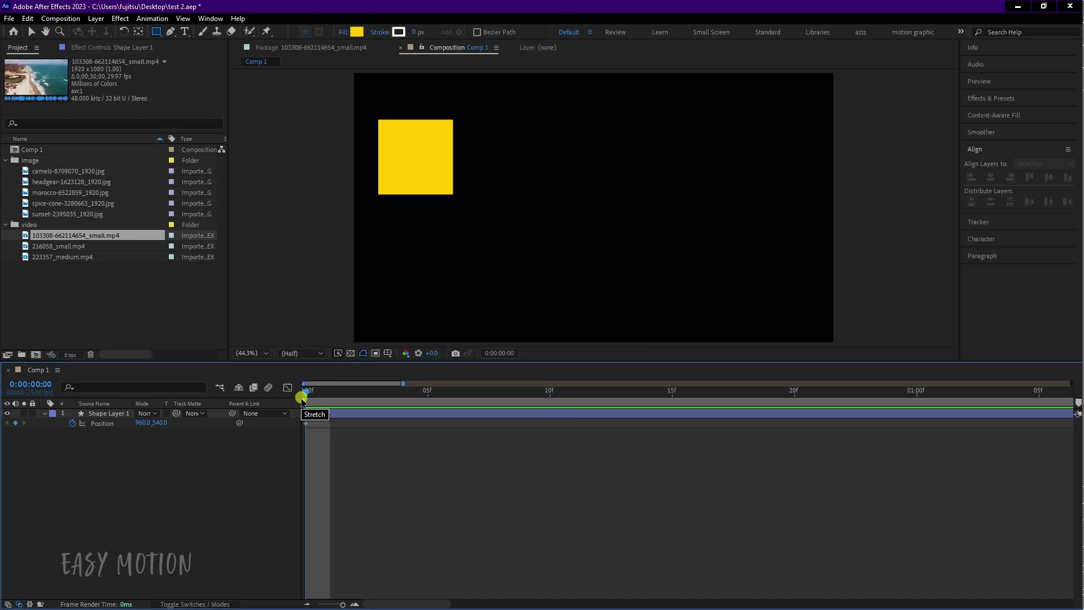
Step the current time forward one frame at a time from the first frame to frame 10.
key("Page_Down")
key("Page_Down")
key("Page_Down")
key("Page_Down")
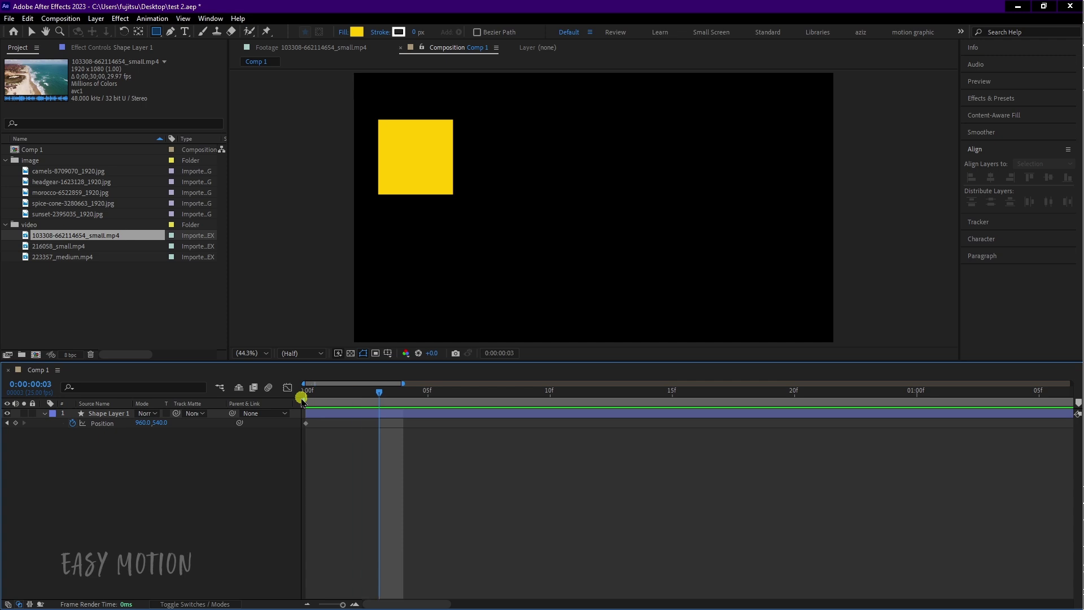
key("Page_Down")
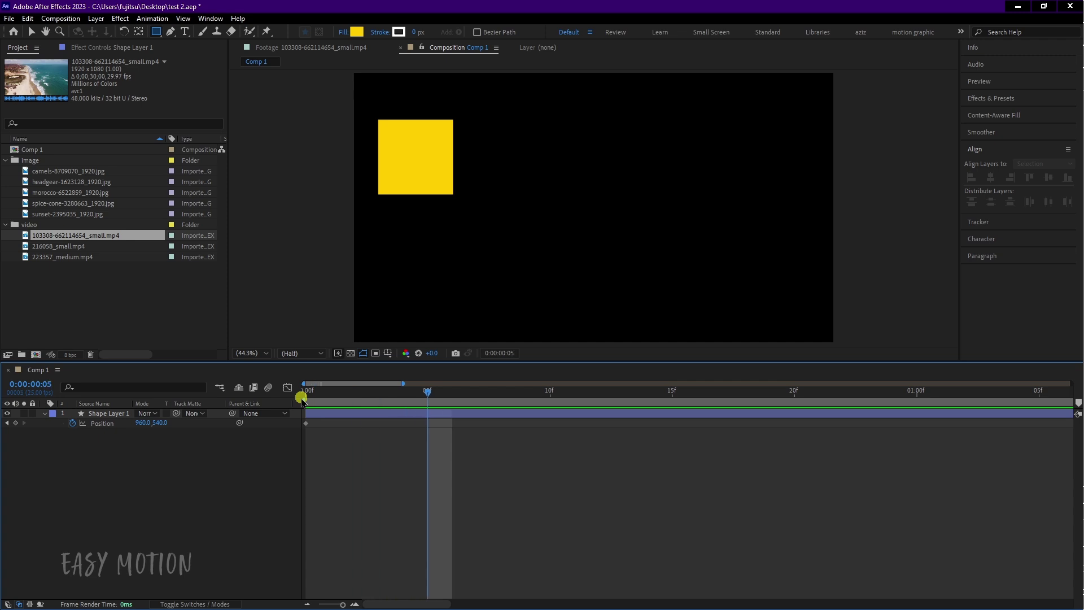
key("Page_Down")
key("Page_Down")
key("Page_Down")
key("Page_Down")
key("Page_Down")
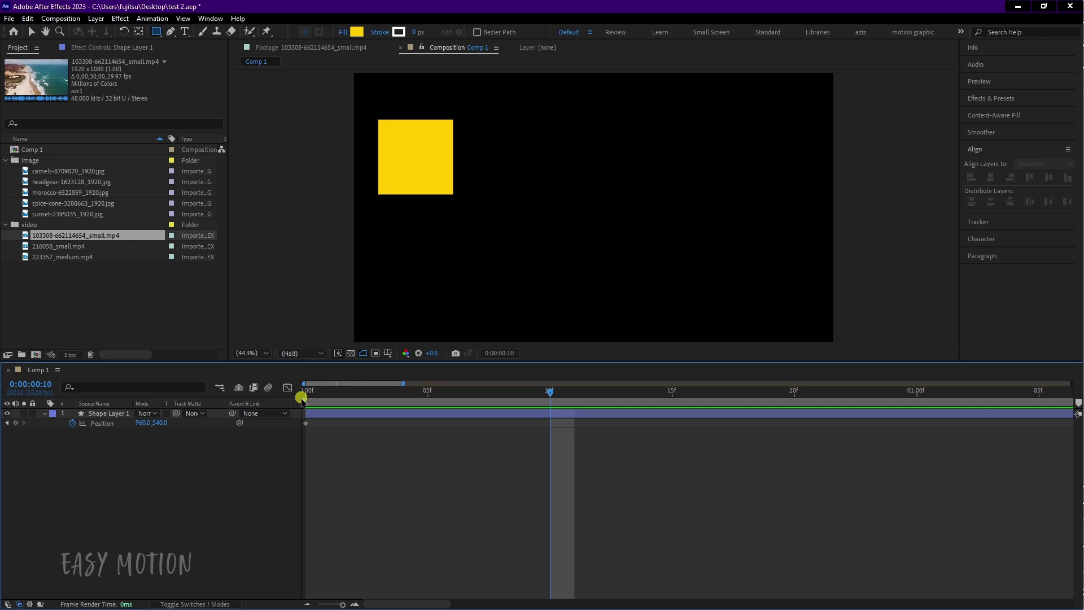
Jump 10 frames ahead to frame 20 and step on frame by frame to frame 23.
key("shift+Page_Down")
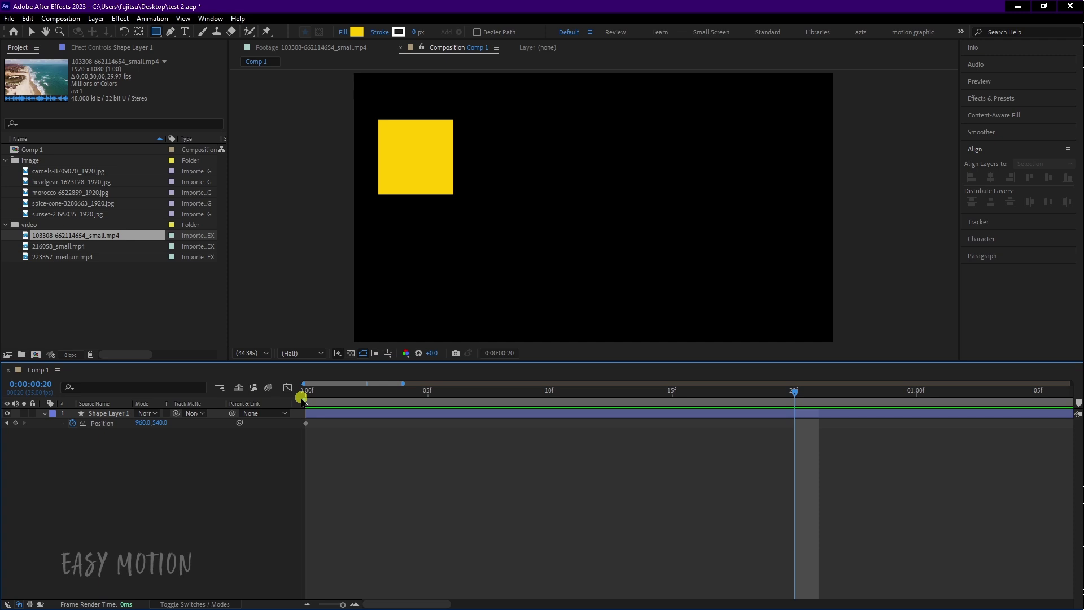
key("Page_Down")
key("Page_Down")
key("Page_Down")
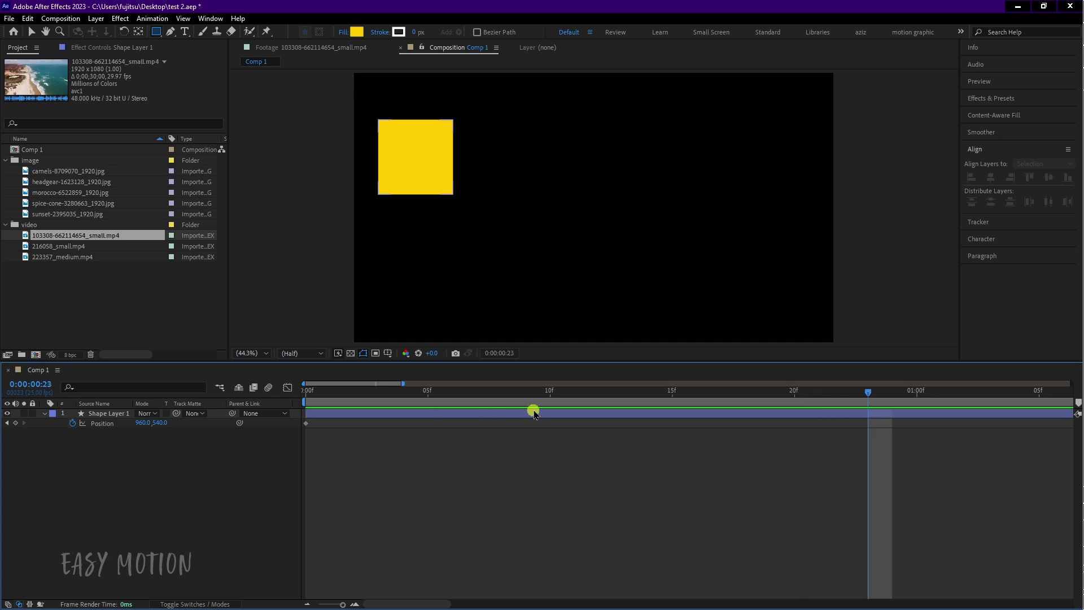
Return to frame 10, step back four frames to frame 6, and set the current time to frame 10 again.
left_click(551, 390)
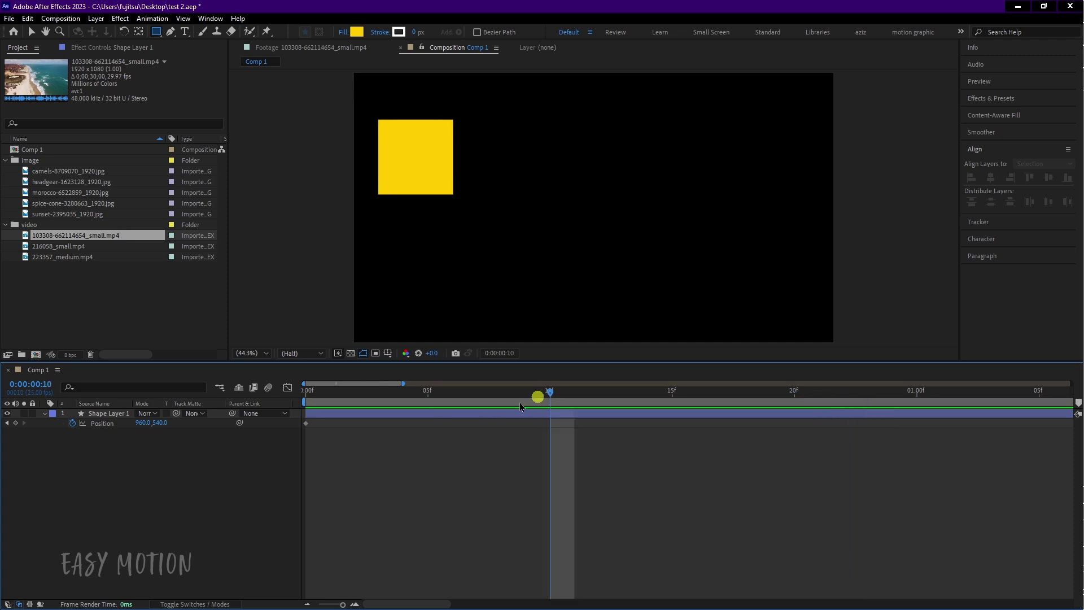
left_click(433, 414)
key("Page_Up")
key("Page_Up")
key("Page_Up")
key("Page_Up")
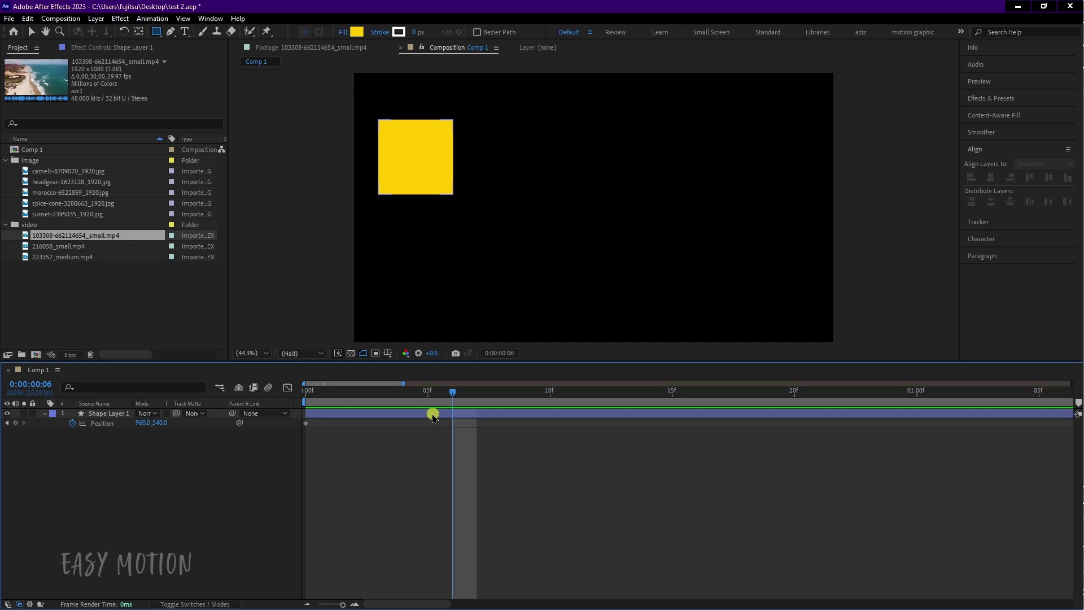
left_click(548, 392)
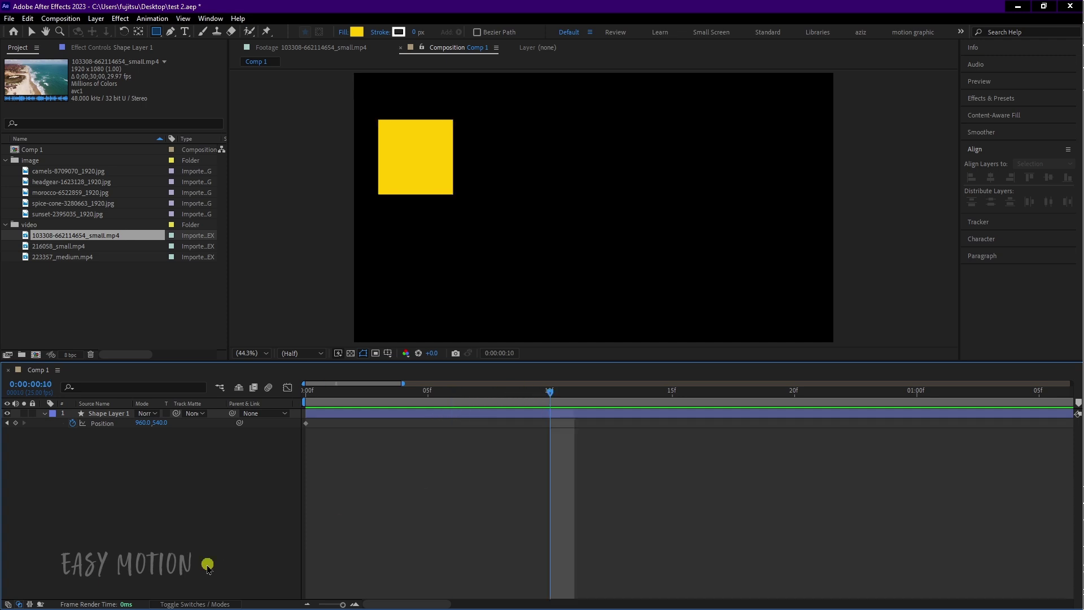
With the Selection tool active, try rotating Shape Layer 1 around its off-centre anchor point and set its Rotation back to 0°.
left_click(110, 413)
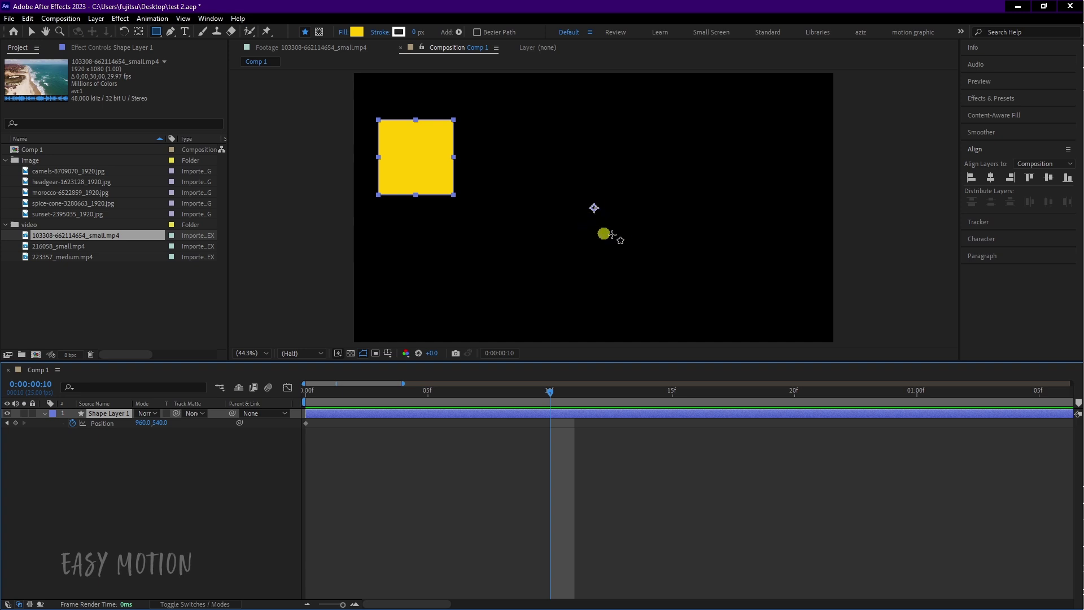
key("v")
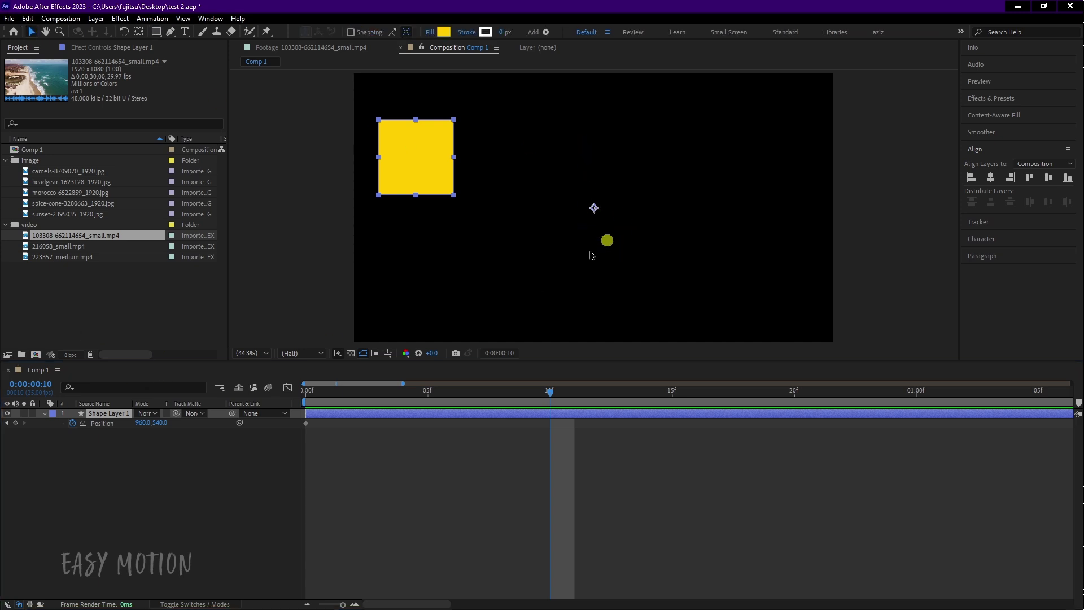
left_click(166, 455)
key("r")
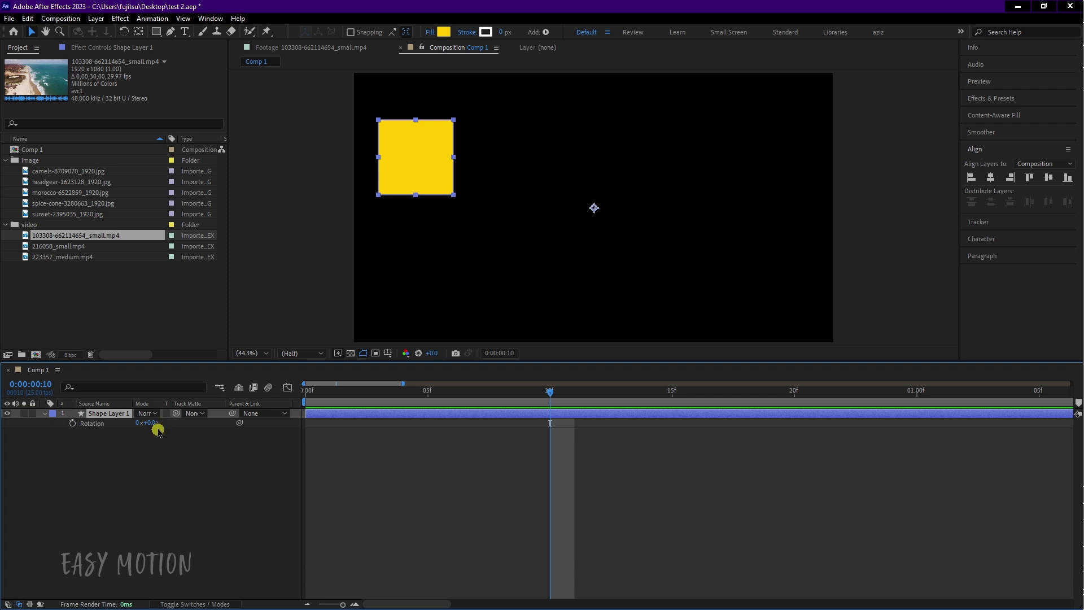
mouse_move(151, 423)
left_mouse_down()
mouse_move(171, 423)
mouse_move(130, 424)
left_mouse_up()
left_click_drag(106, 426, 166, 425)
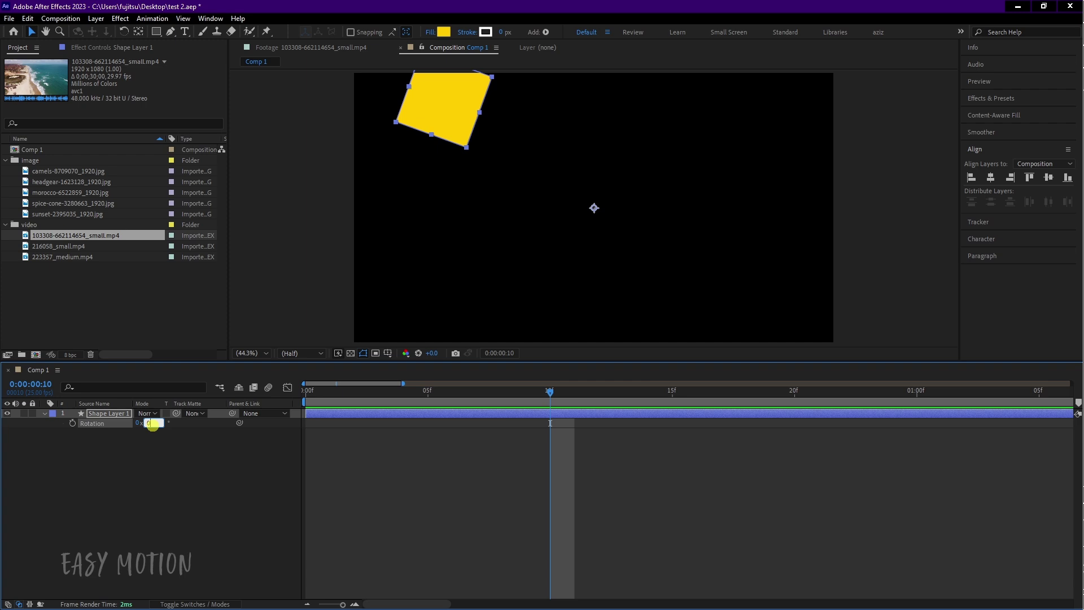
left_click(135, 479)
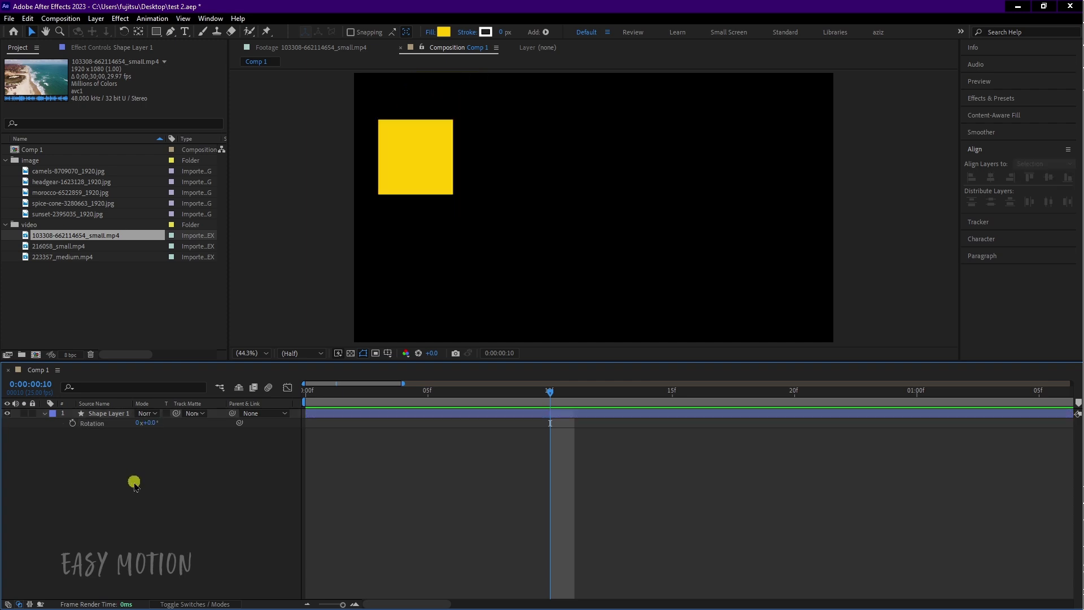
Select Shape Layer 1, activate the Pan Behind (Anchor Point) tool and center the anchor point in the yellow square.
left_click(98, 415)
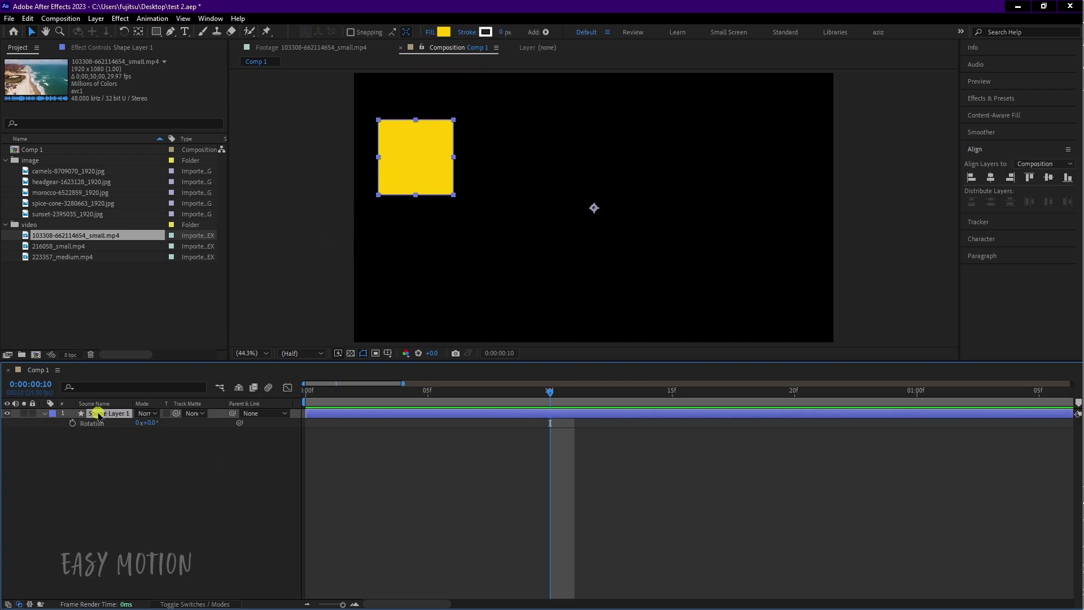
left_click(140, 33)
key("ctrl+alt+Home")
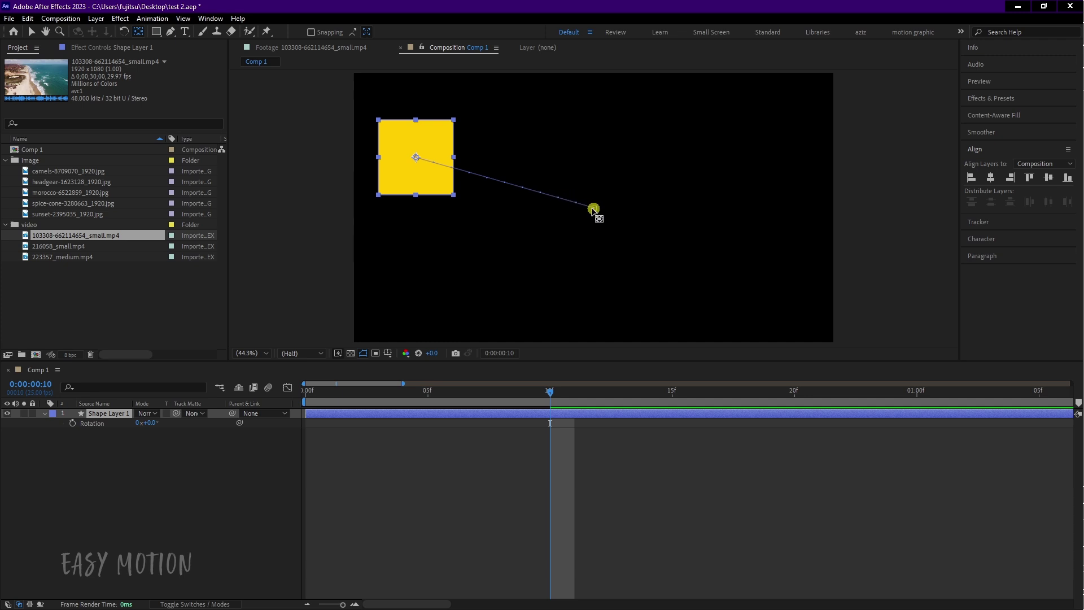
Reveal Shape Layer 1's Position keyframes and return the current time to the first frame.
left_click(464, 370)
key("p")
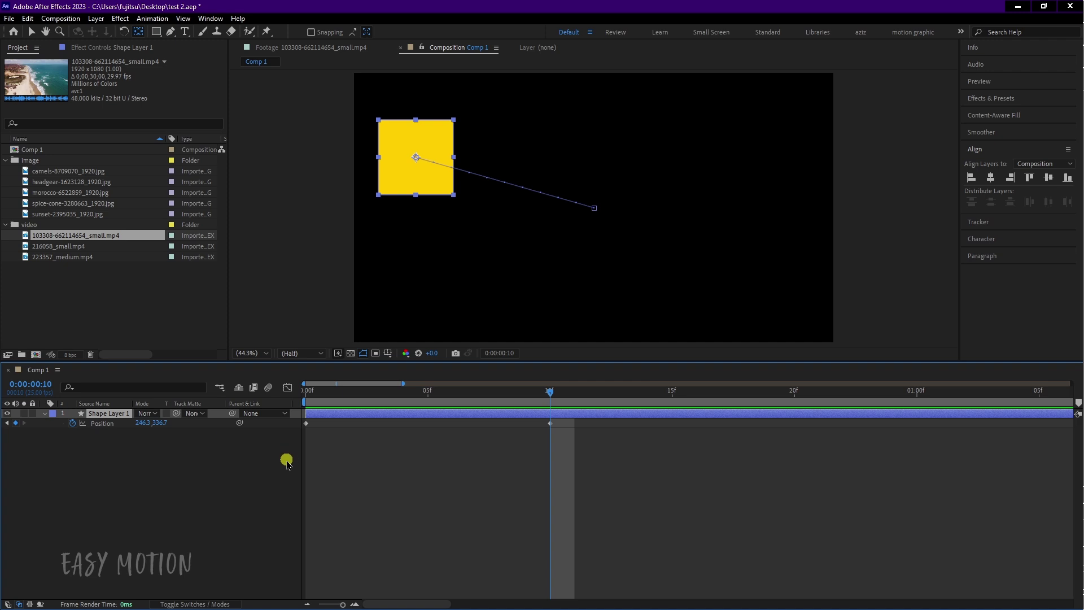
left_click(305, 398)
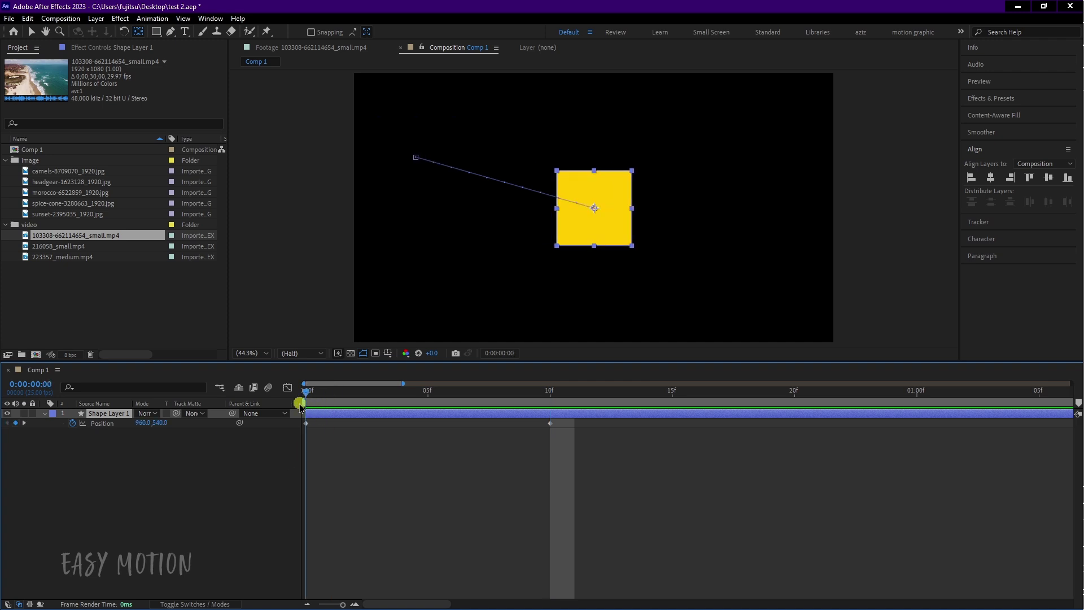
mouse_move(308, 426)
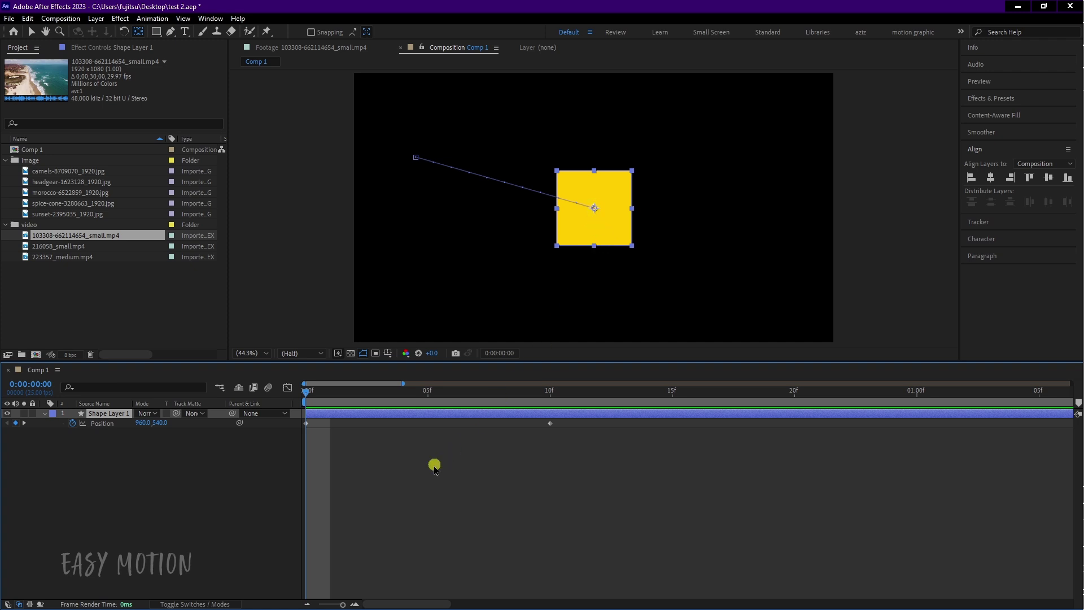
Clear Shape Layer 1's Position keyframes, center its anchor point in the yellow square, and activate the Selection tool.
left_click_drag(306, 389, 549, 406)
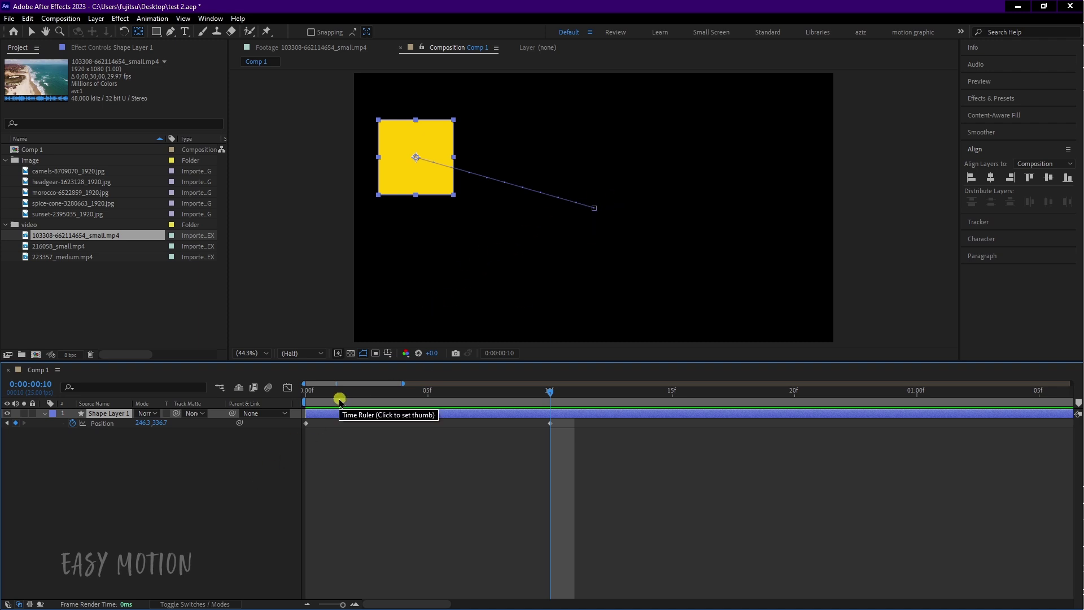
key("Delete")
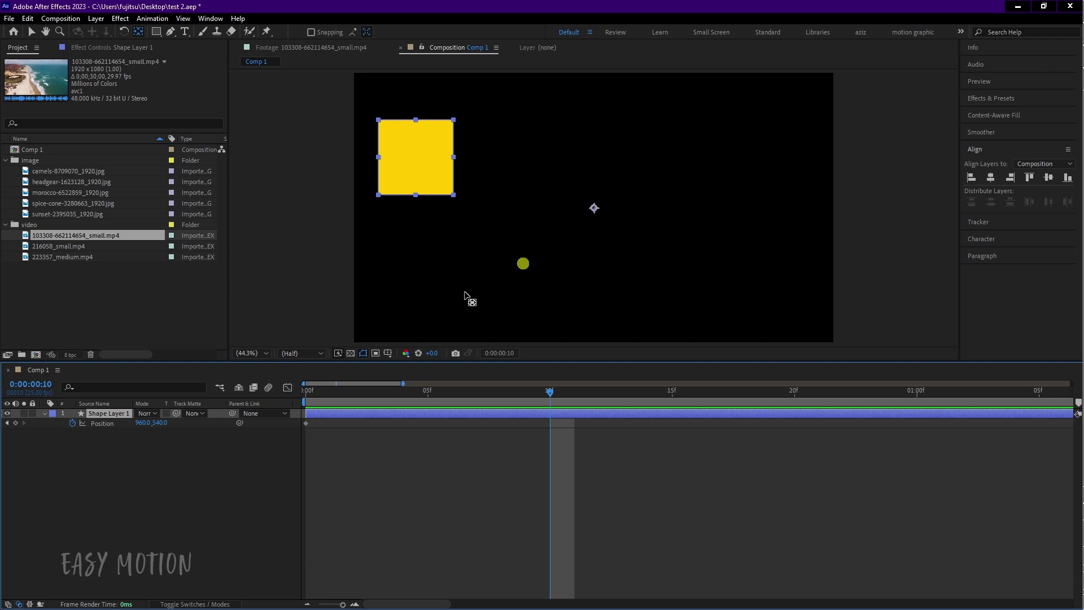
left_click(72, 425)
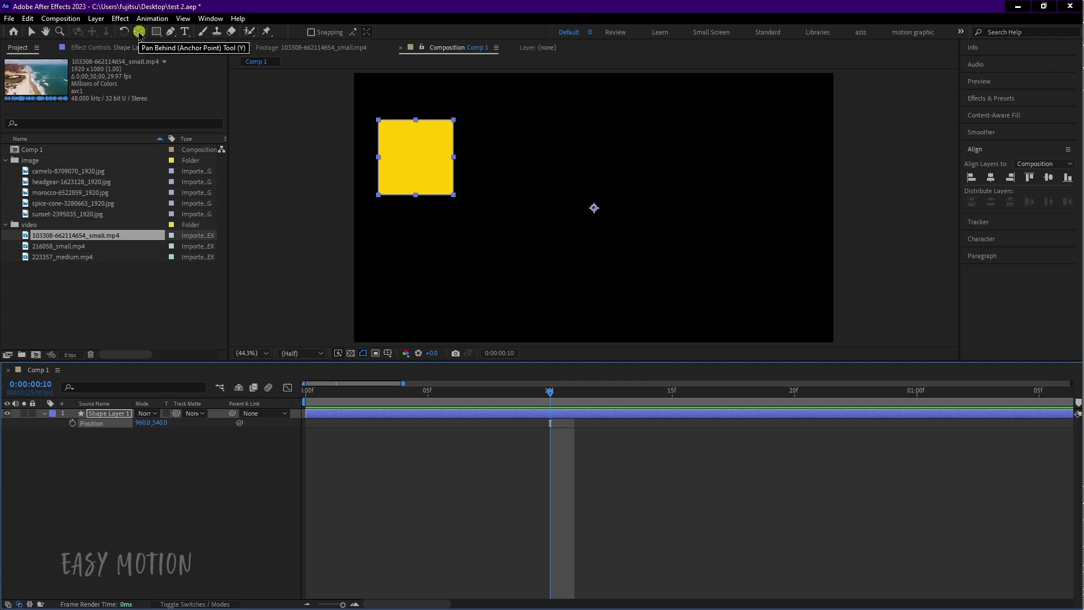
key("ctrl+alt+Home")
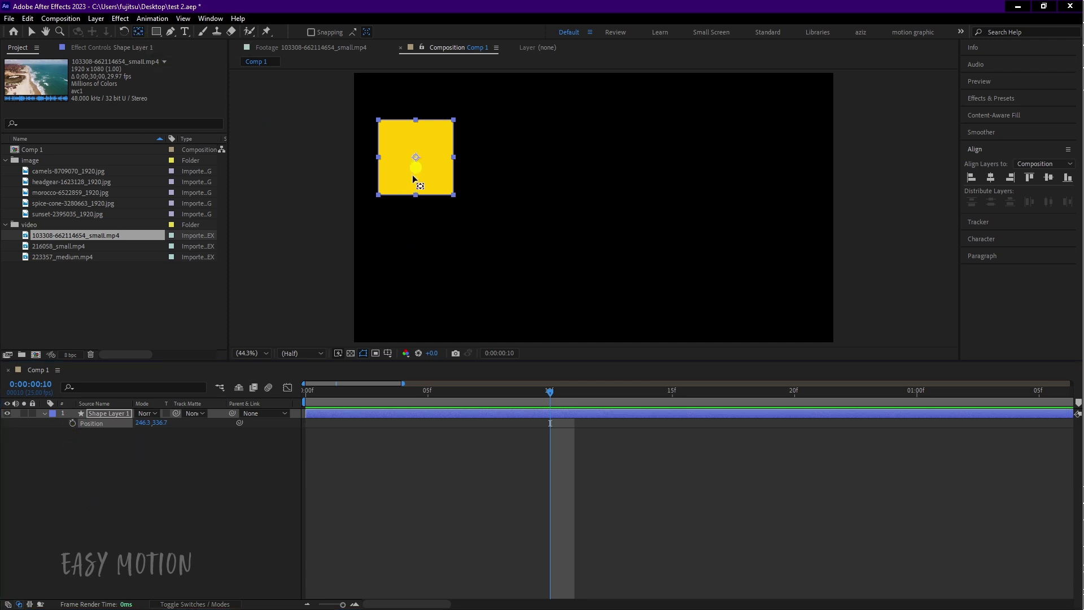
left_click(29, 32)
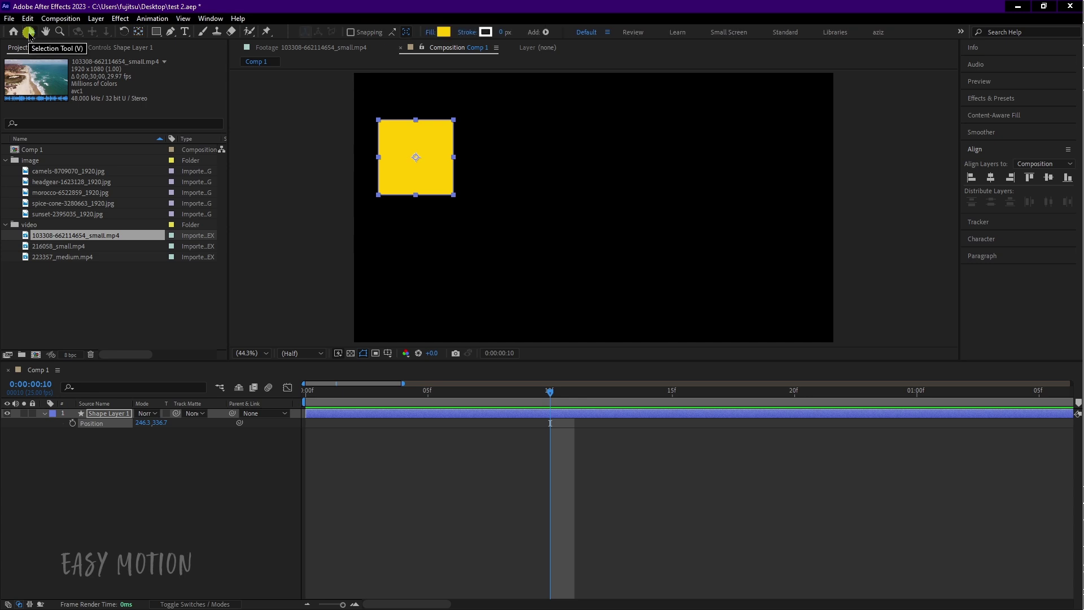
Add a Position keyframe on the first frame for Shape Layer 1 and move the current time to frame 10.
left_click(301, 396)
left_click(72, 423)
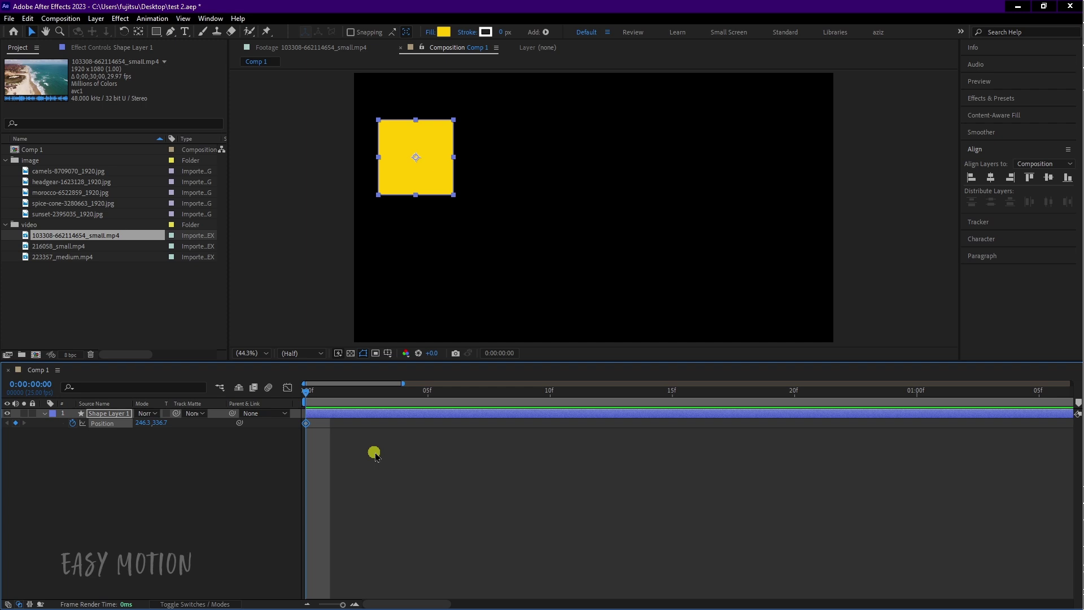
key("shift+Page_Down")
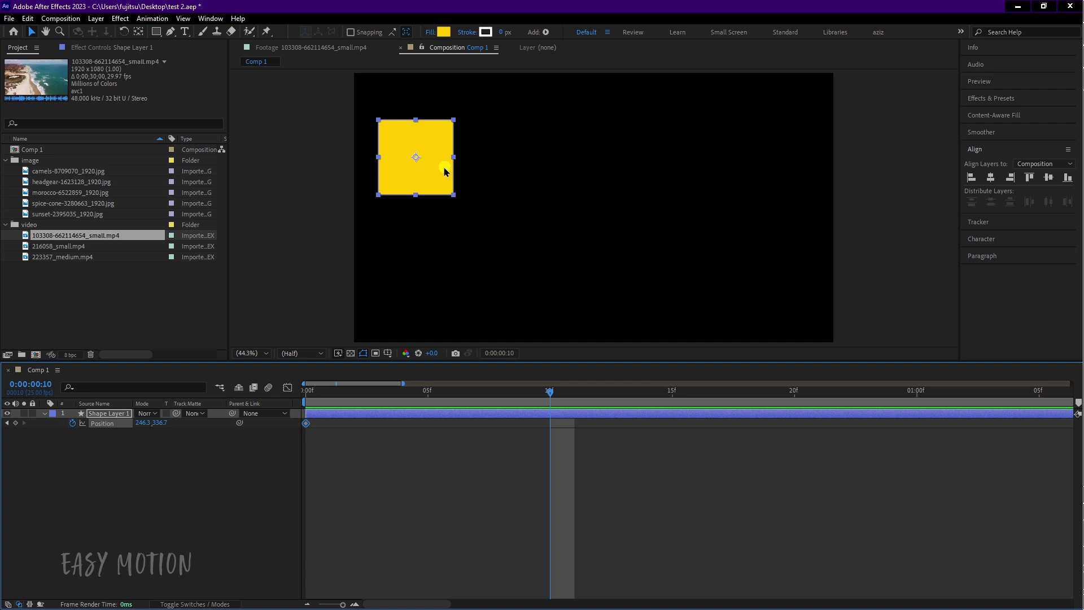
Try shifting the square horizontally at frame 10, both in the composition view and through its Position value, undoing each attempt.
left_click_drag(422, 172, 755, 170)
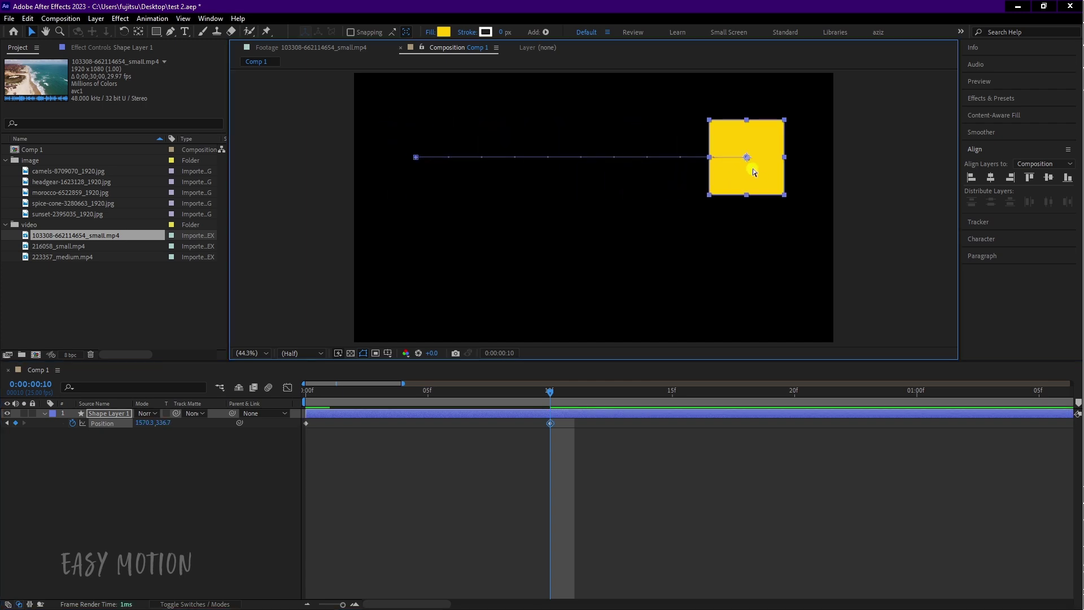
key("ctrl+z")
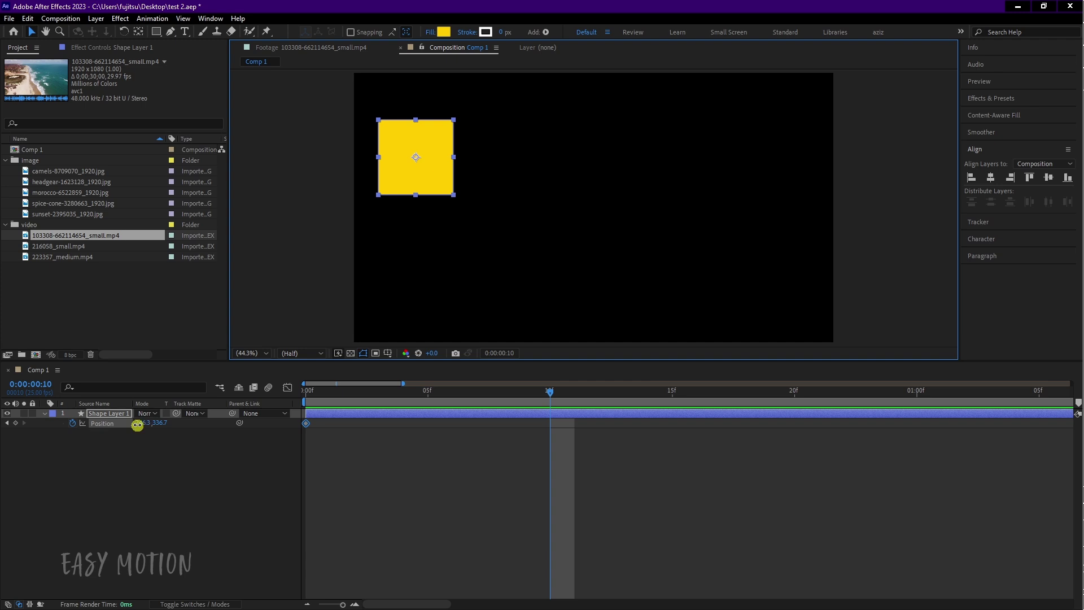
left_click_drag(137, 424, 789, 416)
key("ctrl+z")
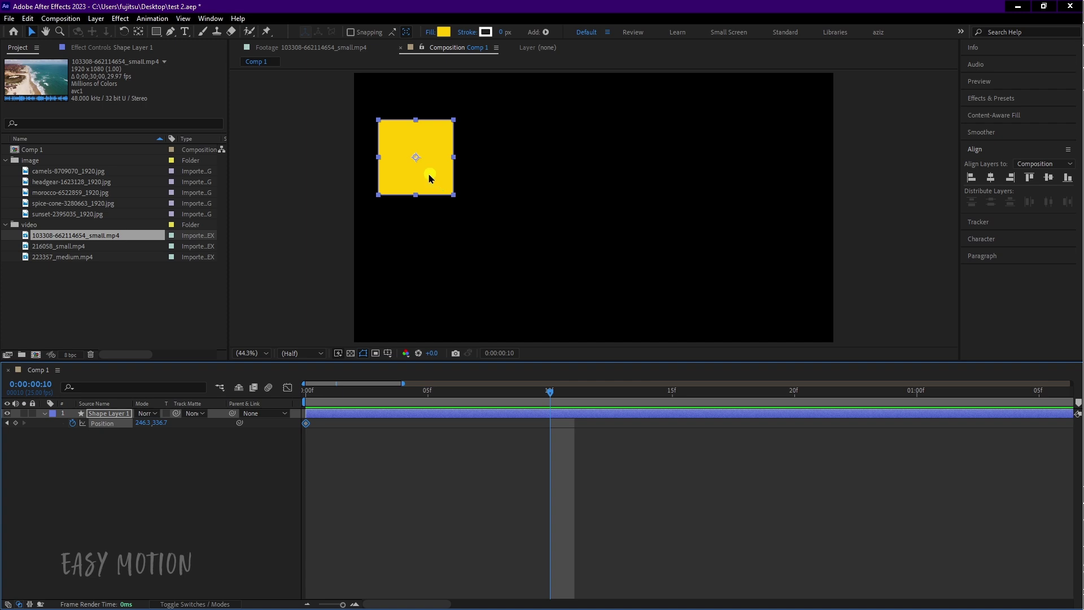
At frame 10, move the square horizontally to Position of about 1556.7, 336.7, and return the current time to the first frame.
left_click_drag(429, 178, 490, 156)
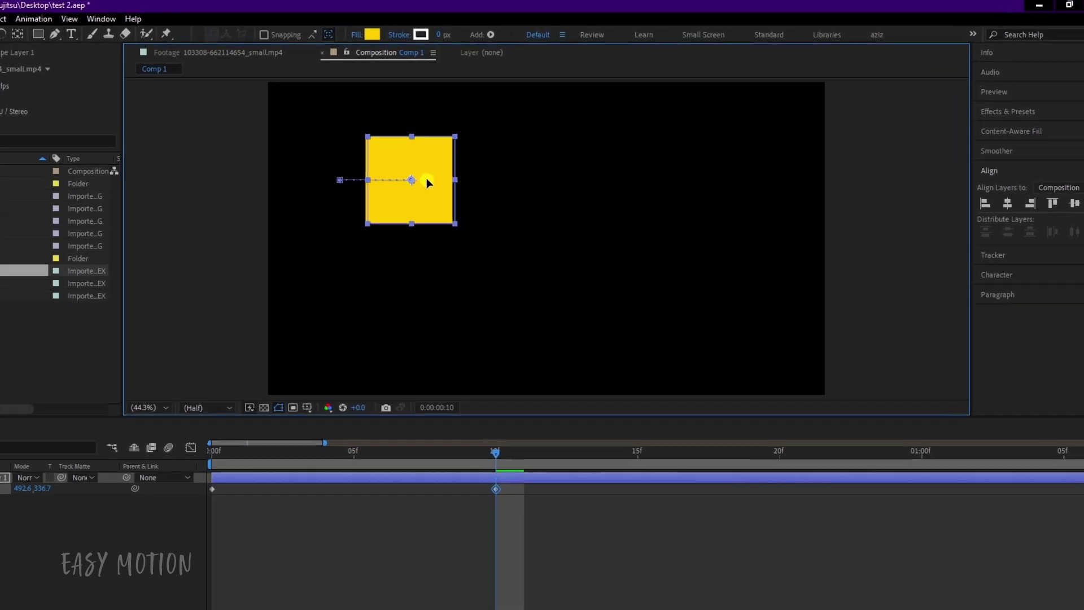
left_click_drag(427, 178, 735, 196)
left_click(229, 462)
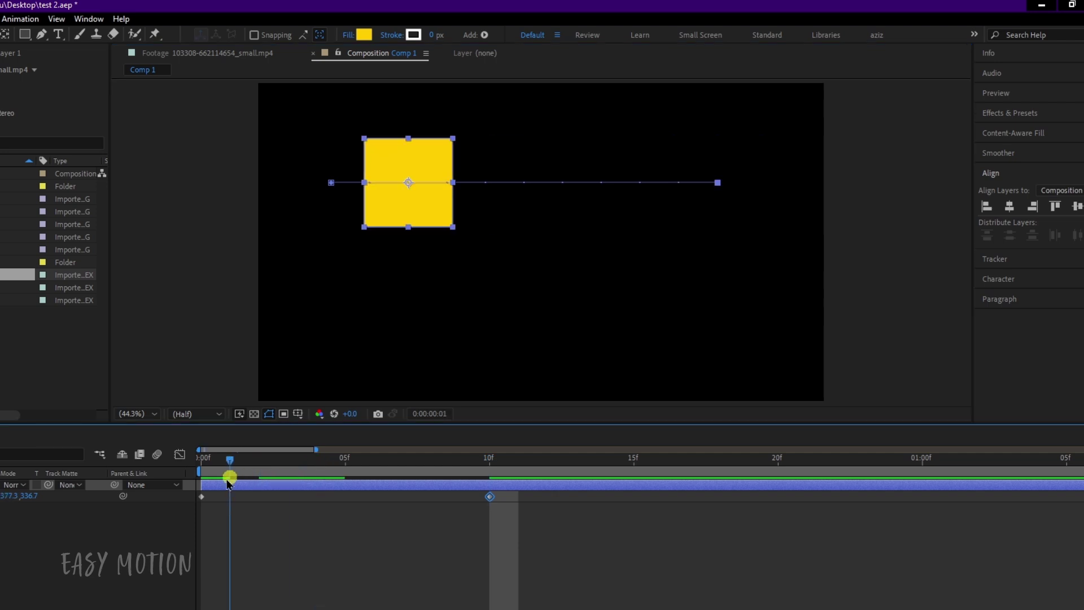
left_click_drag(227, 484, 190, 485)
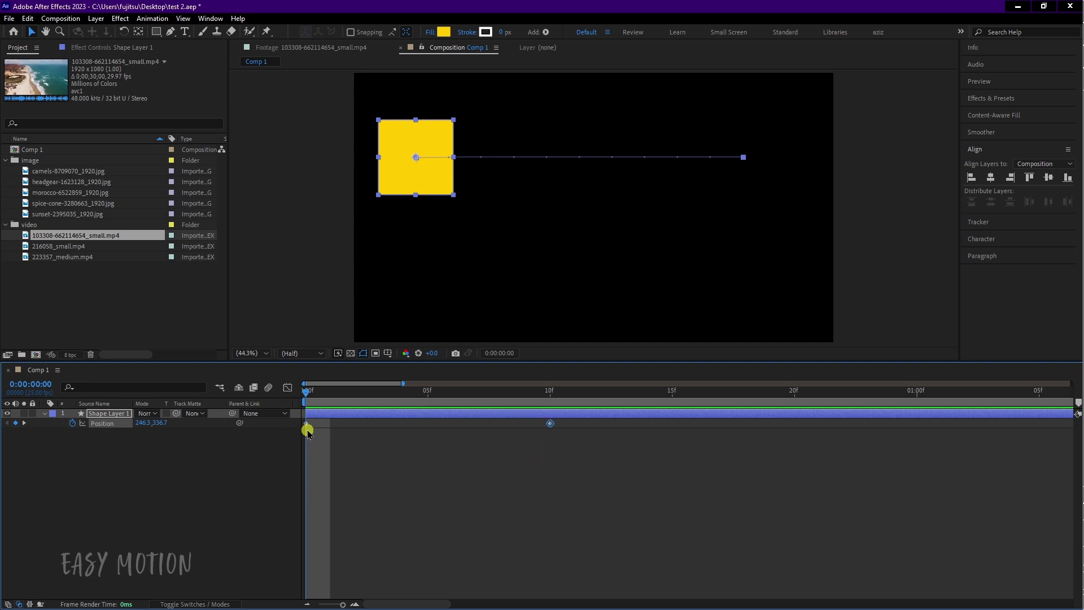
Select each of the two Position keyframes in turn and preview the animation from the first frame.
left_click(305, 423)
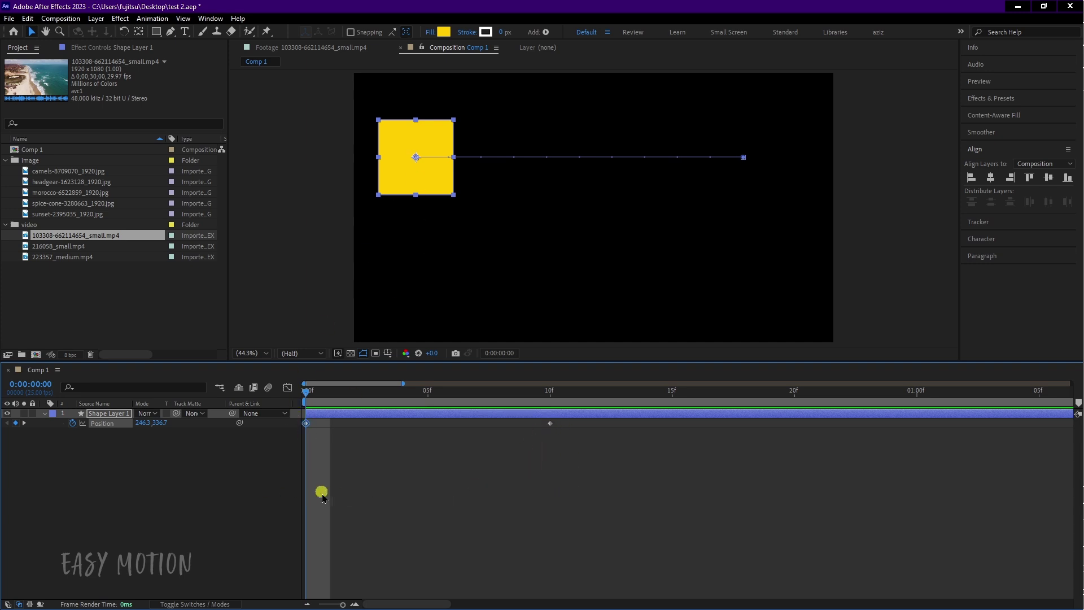
left_click(550, 424)
left_click_drag(342, 403, 305, 389)
key("space")
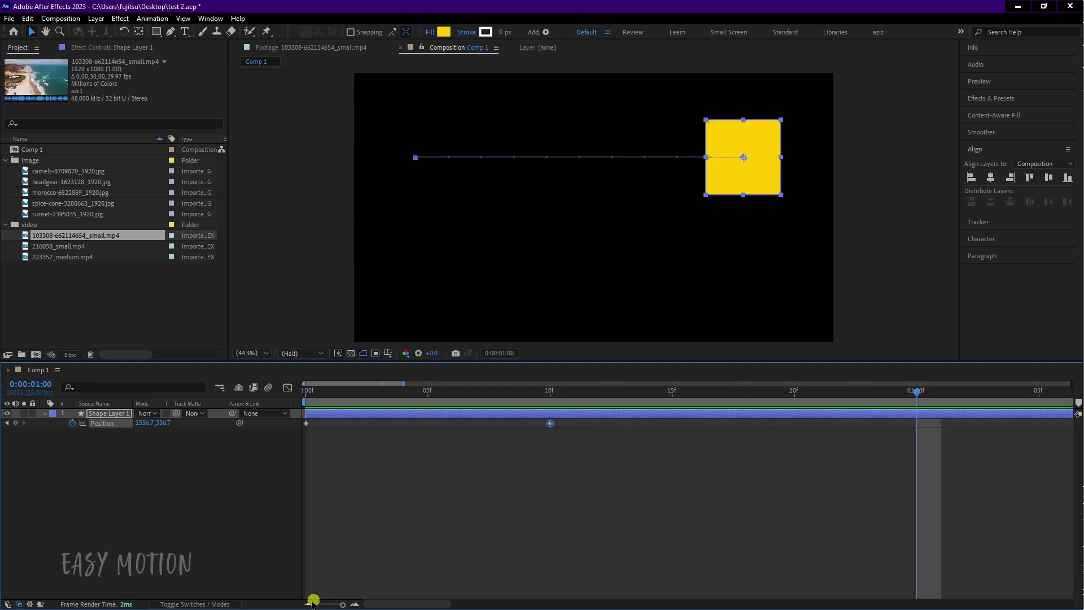
Move the ending Position keyframe of Shape Layer 1 to the 1-second mark.
left_click(307, 604)
left_click(305, 603)
left_click(305, 604)
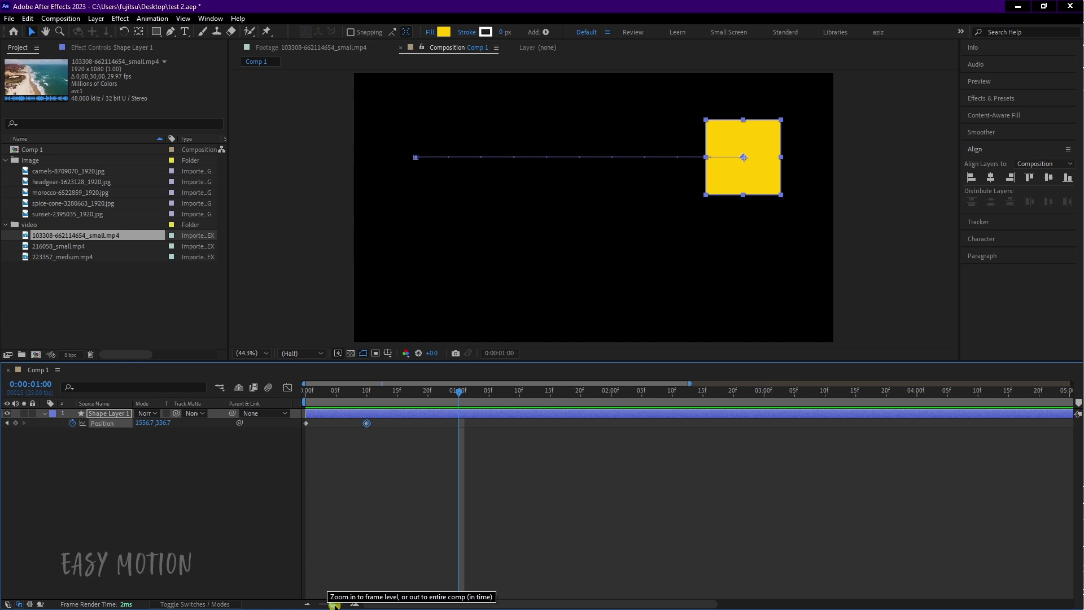
left_click_drag(333, 604, 330, 604)
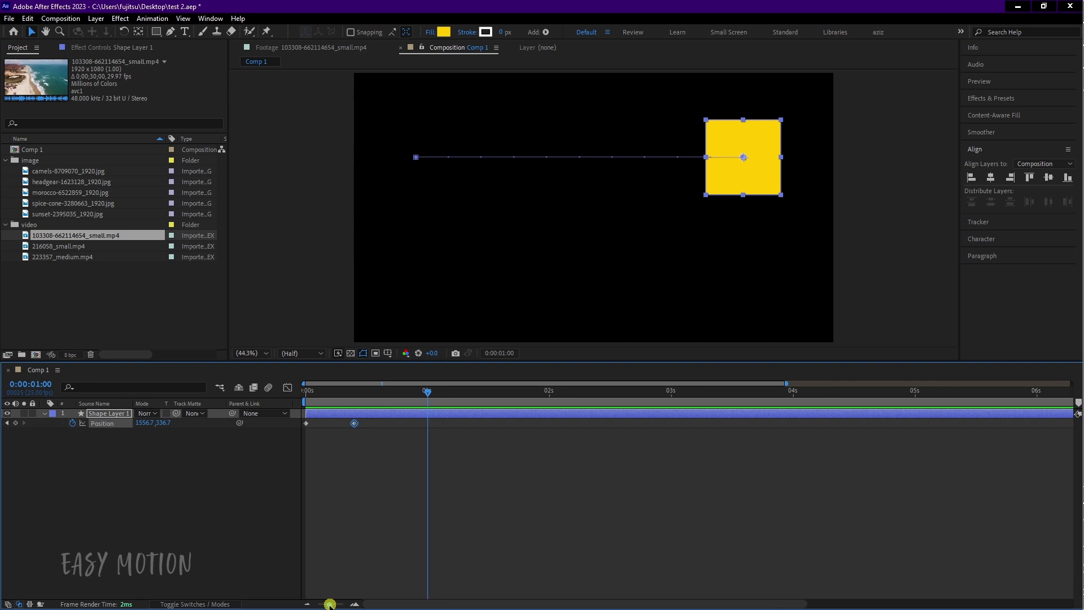
left_click(549, 393)
left_click(429, 393)
left_click_drag(354, 423, 426, 435)
Preview the retimed one-second Position animation from the first frame.
left_click(305, 391)
key("space")
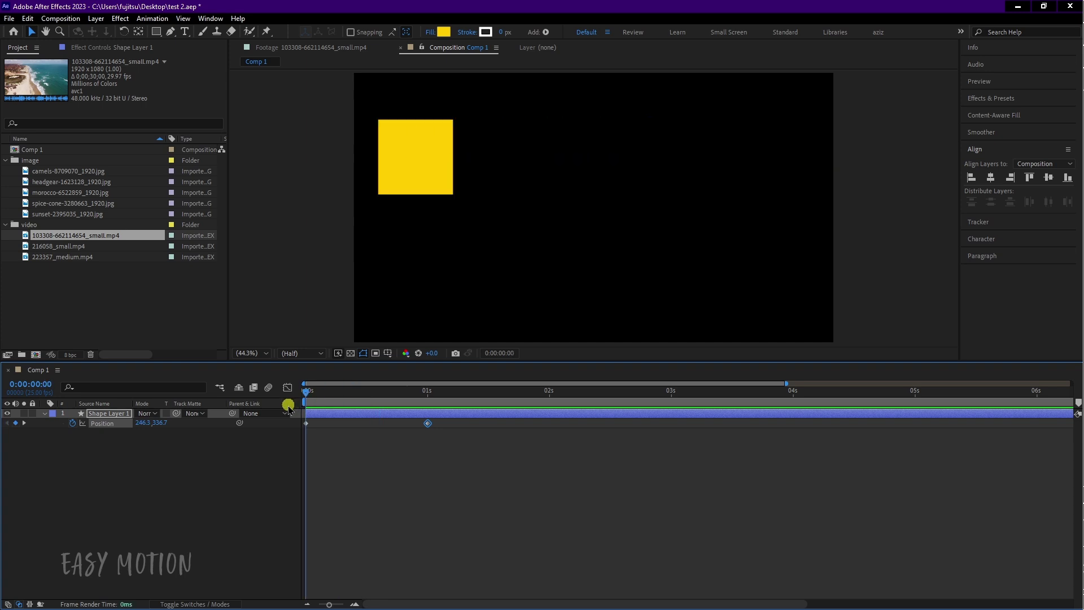
key("space")
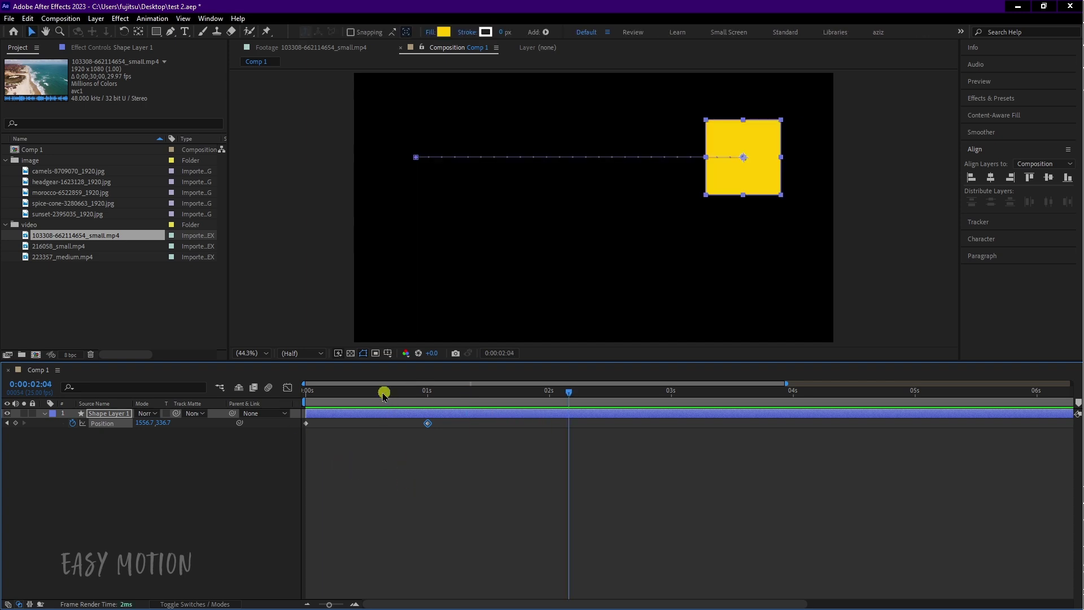
Return to the first frame, select both Position keyframes and apply Easy Ease to them.
left_click_drag(383, 390, 292, 400)
left_click_drag(475, 443, 296, 422)
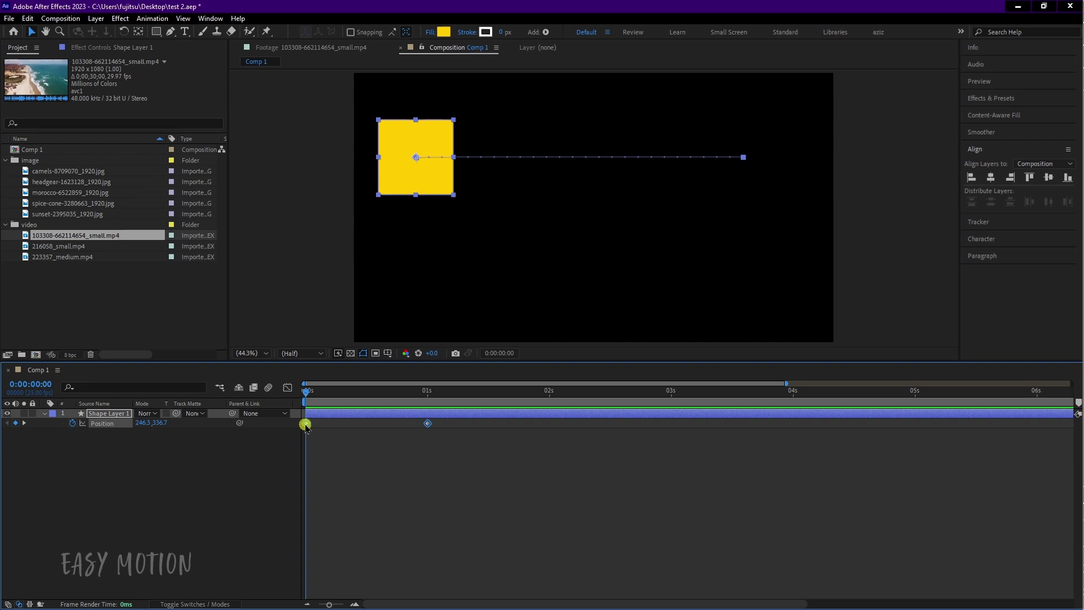
right_click(305, 424)
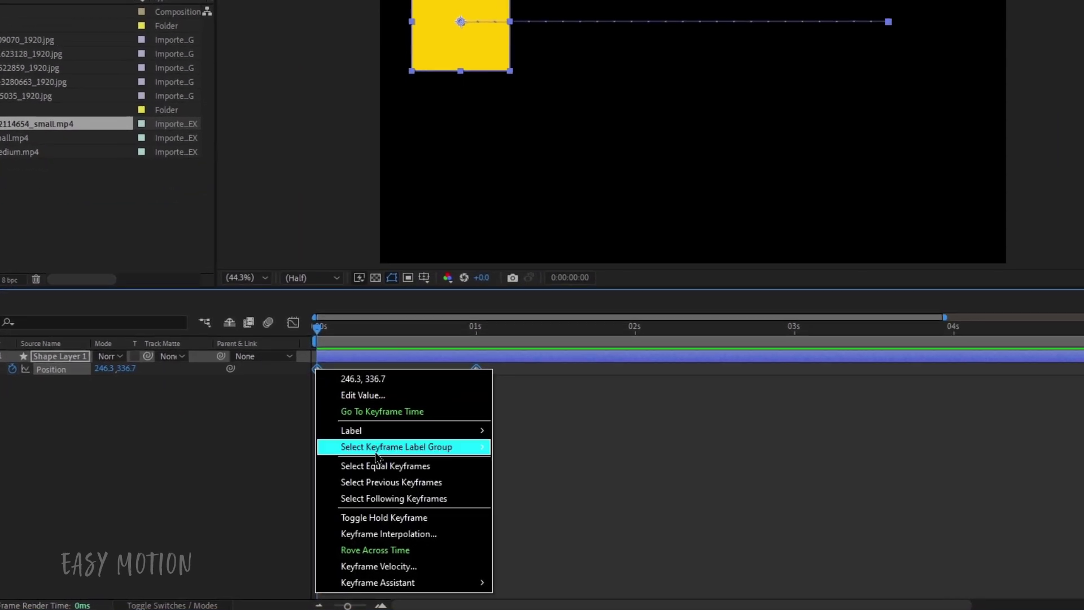
mouse_move(437, 583)
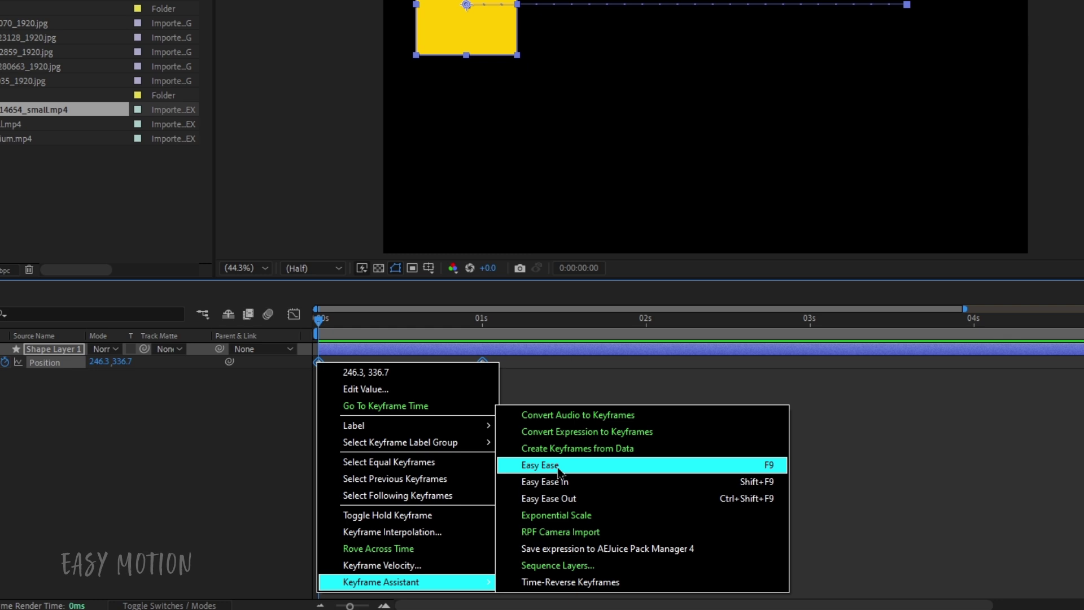
left_click(235, 439)
left_click_drag(535, 411, 317, 368)
right_click(319, 365)
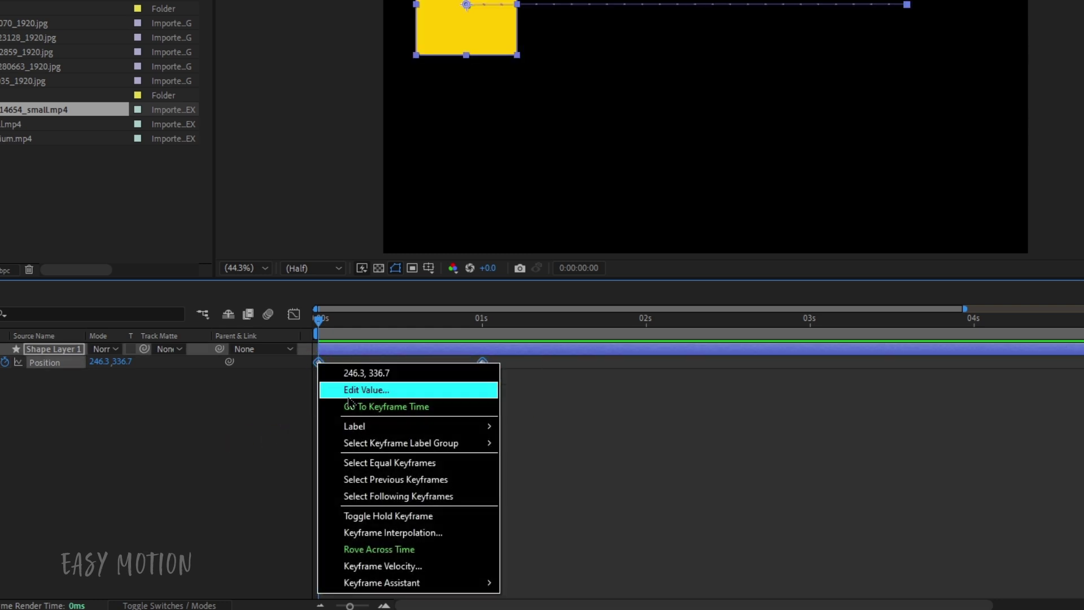
mouse_move(420, 587)
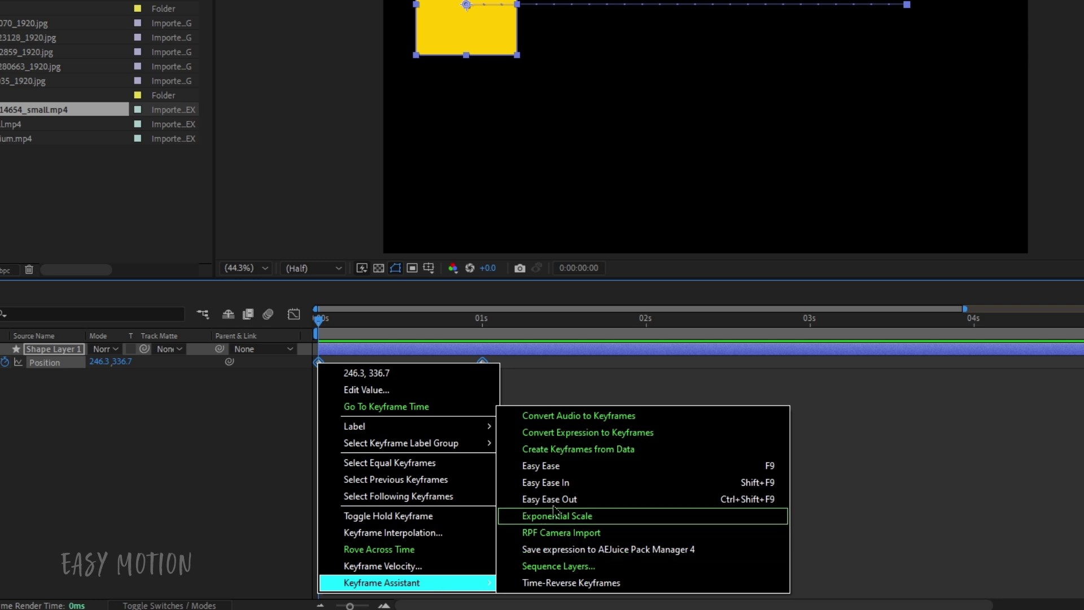
left_click(562, 472)
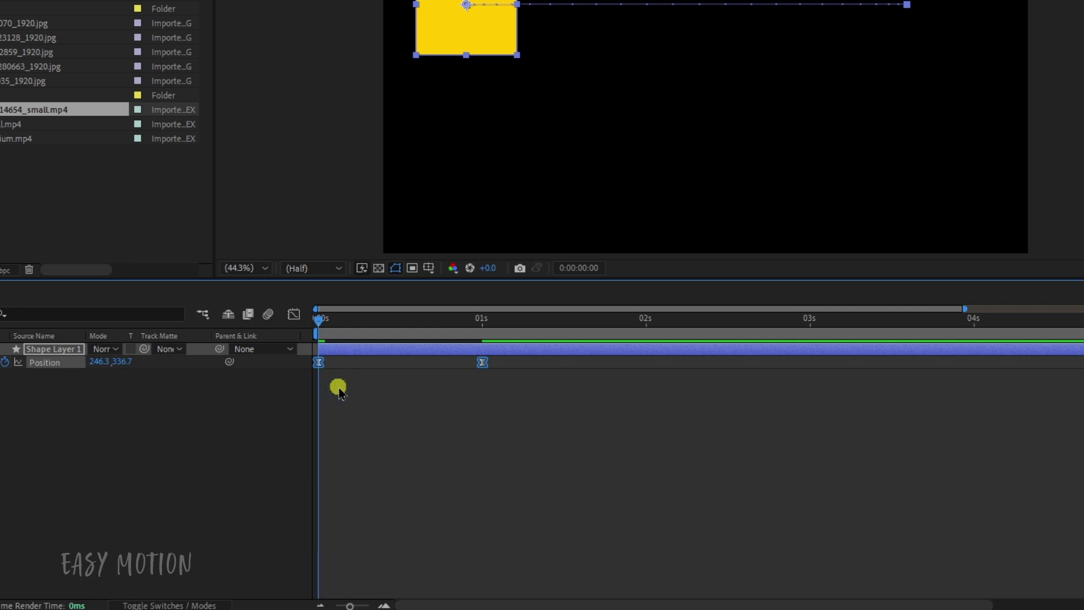
Preview the eased animation and shorten the work area to end at about 1.4 seconds.
left_click_drag(536, 416, 313, 358)
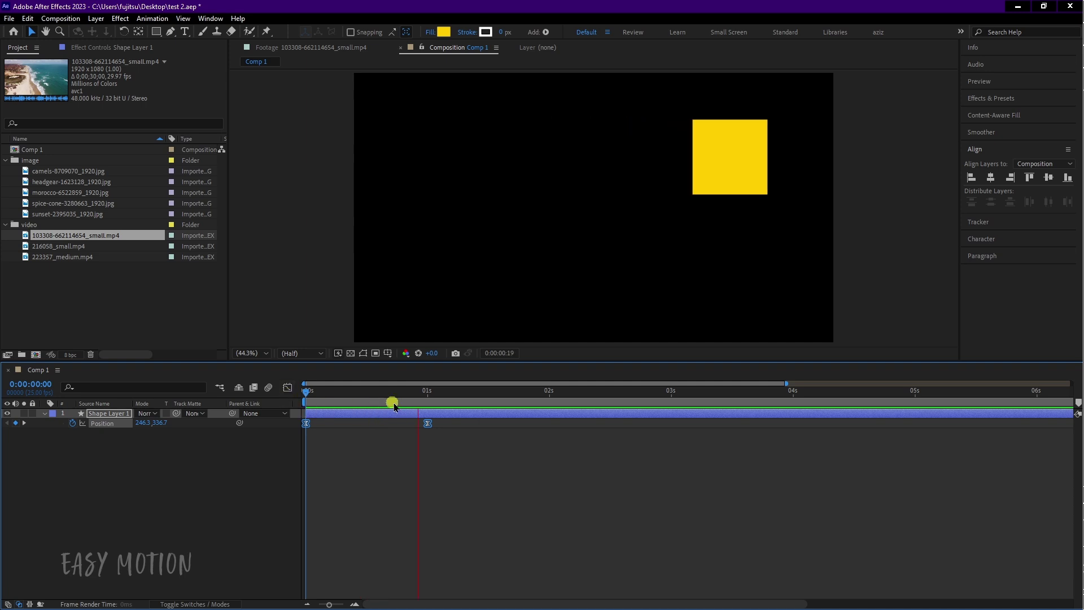
left_click_drag(394, 405, 430, 405)
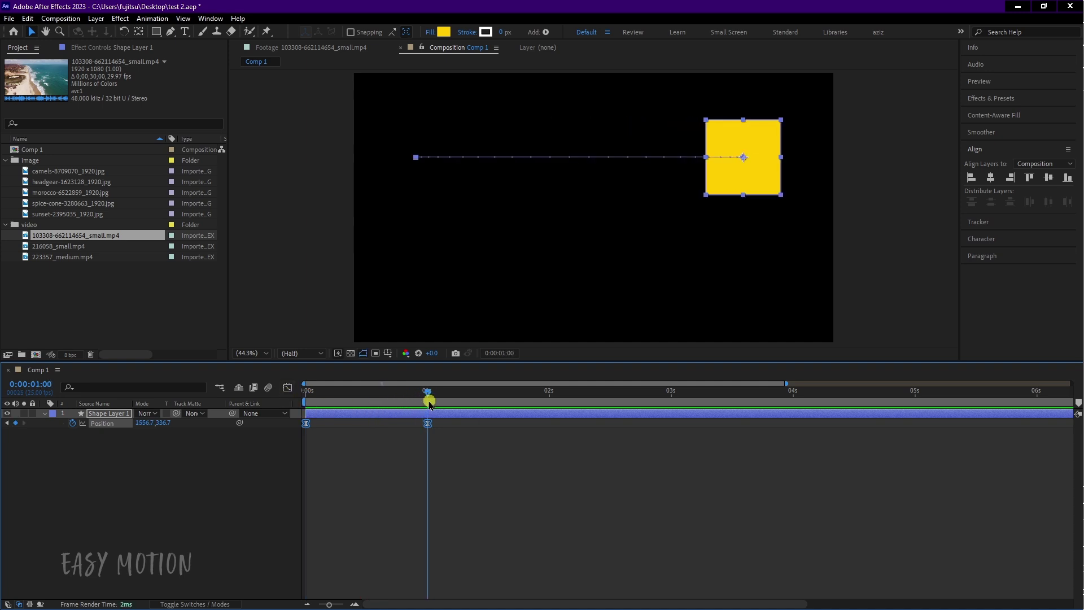
left_click(427, 425)
left_click(422, 452)
key("space")
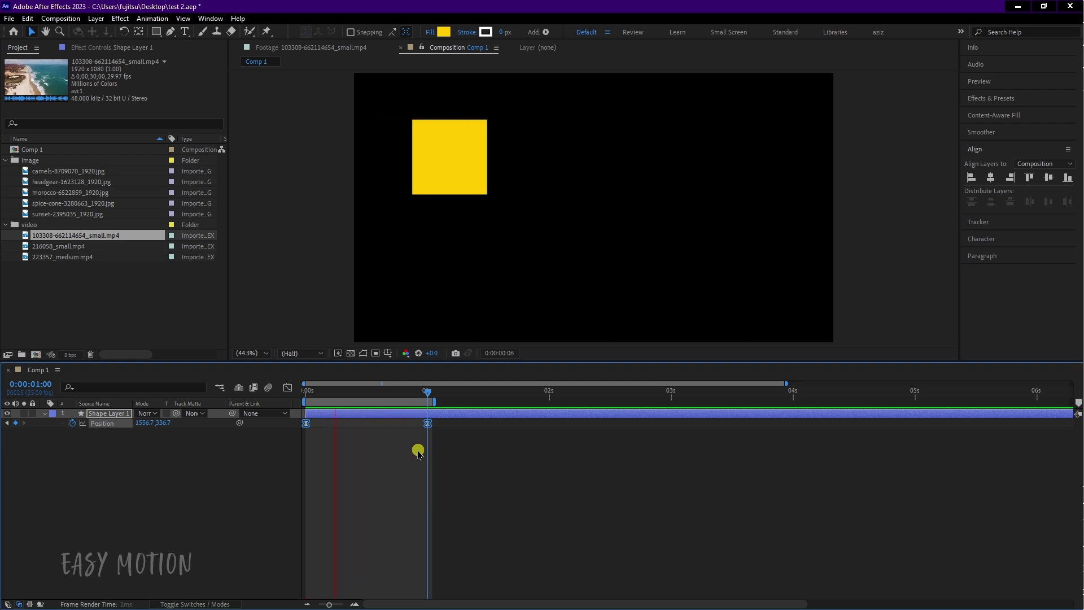
left_click_drag(424, 406, 477, 402)
Display the Position speed curve of Shape Layer 1 in the Graph Editor and select the curve's ending keyframe.
left_click_drag(458, 456, 292, 415)
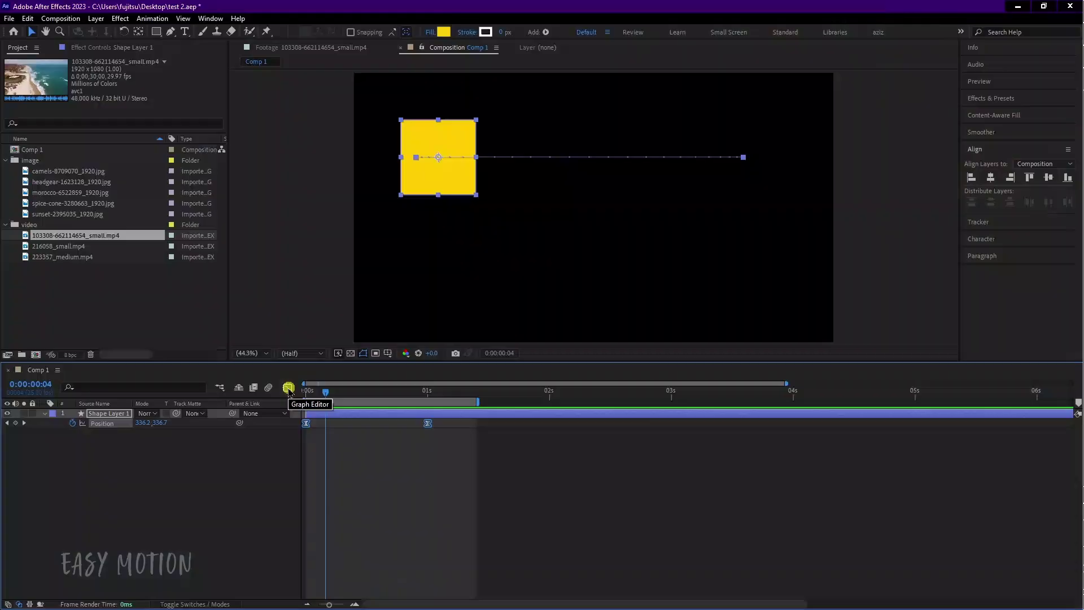
left_click(289, 389)
left_click(288, 389)
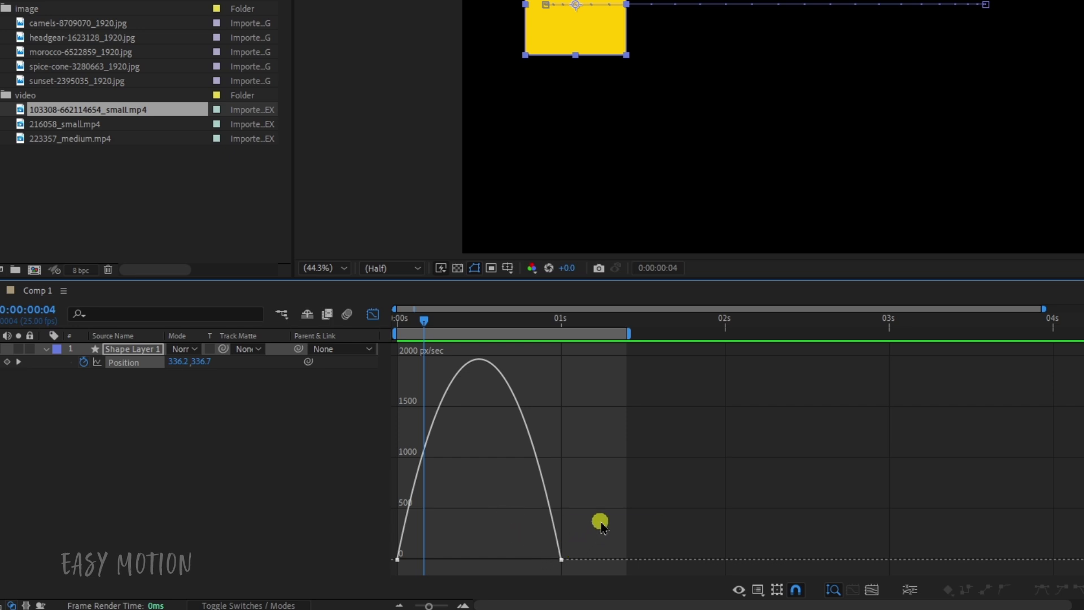
left_click_drag(602, 525, 509, 600)
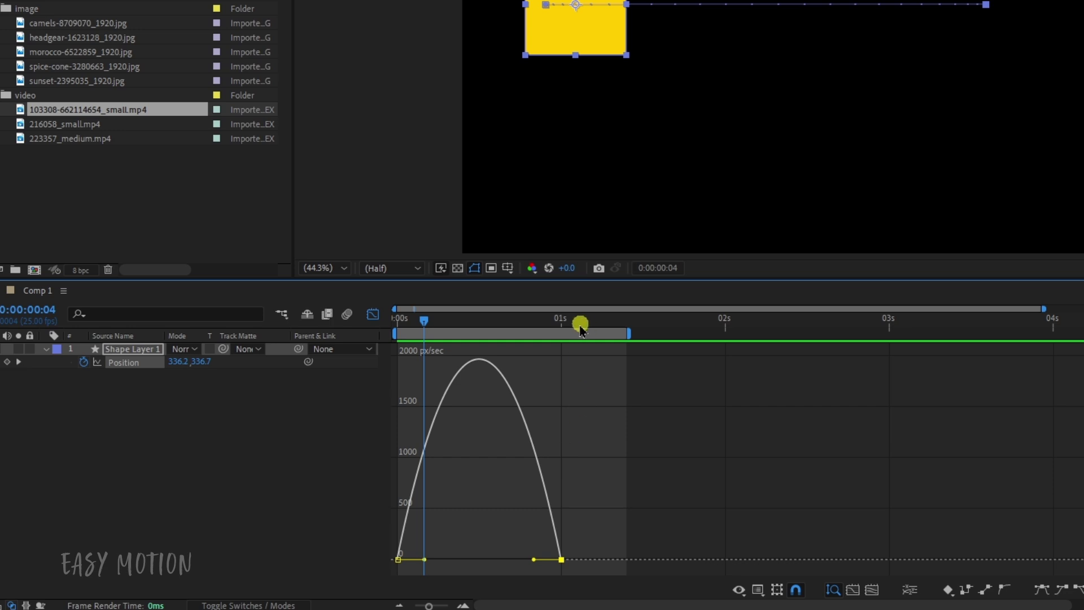
Compare the Position keyframes in the layer timeline with their points on the Graph Editor's speed curve, ending in the Graph Editor.
left_click(373, 314)
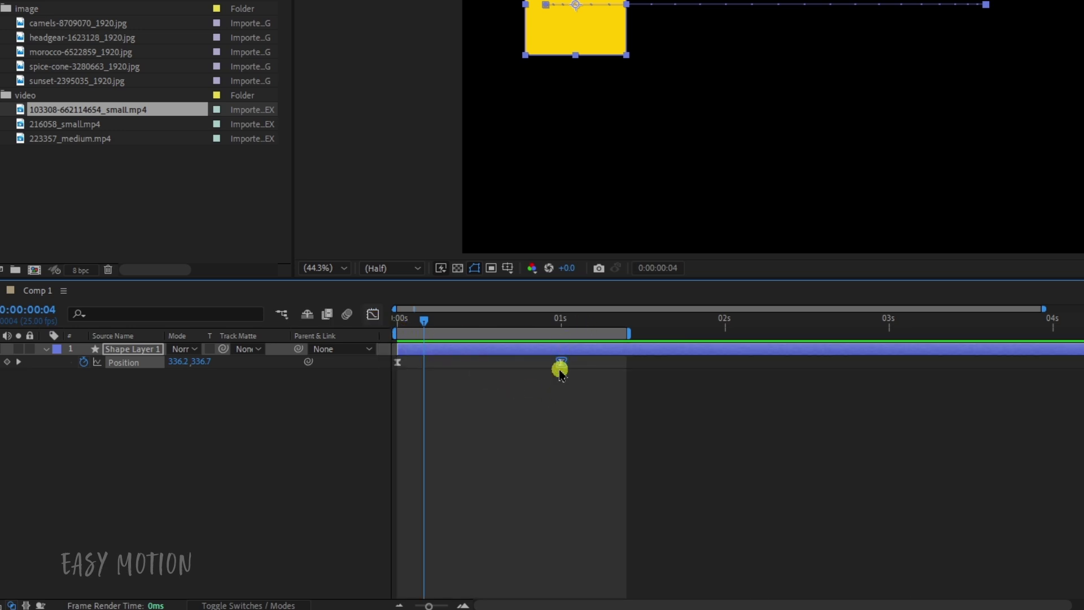
left_click(374, 315)
left_click_drag(614, 513, 540, 577)
left_click(372, 314)
left_click(374, 315)
left_click(559, 542)
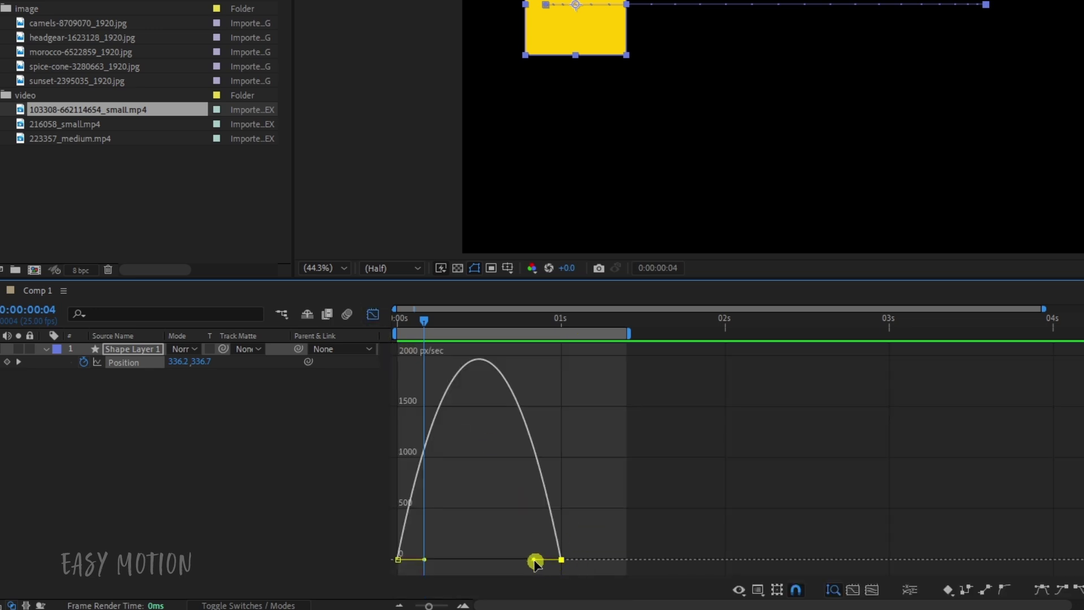
Extend the ending keyframe's incoming influence to about 92.5% at 0 px/sec speed, and return to the first frame.
left_click_drag(534, 562, 488, 564)
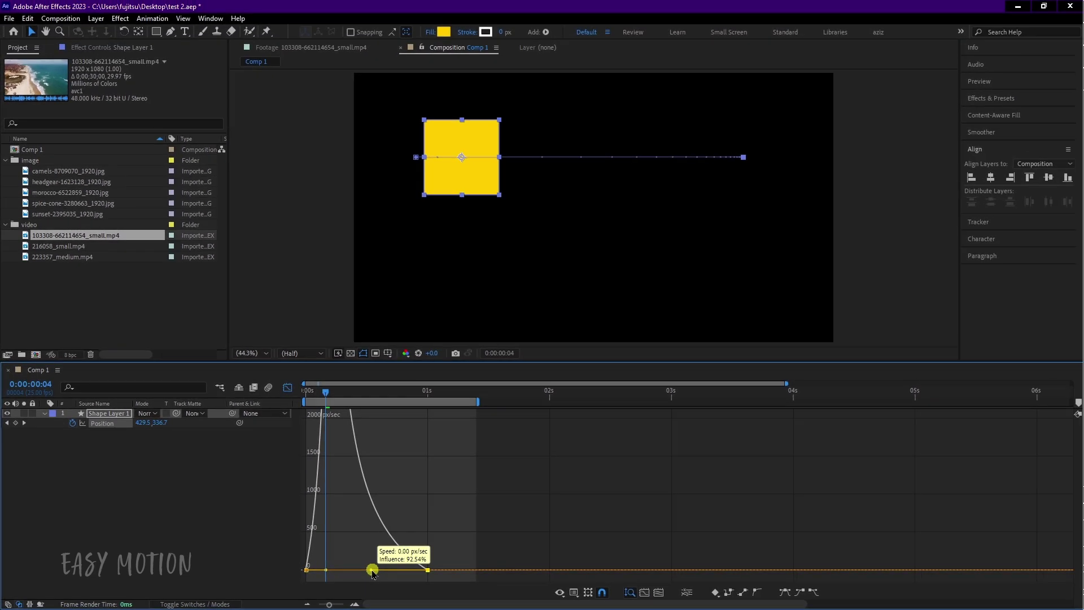
left_click_drag(372, 572, 372, 573)
left_click_drag(310, 391, 300, 392)
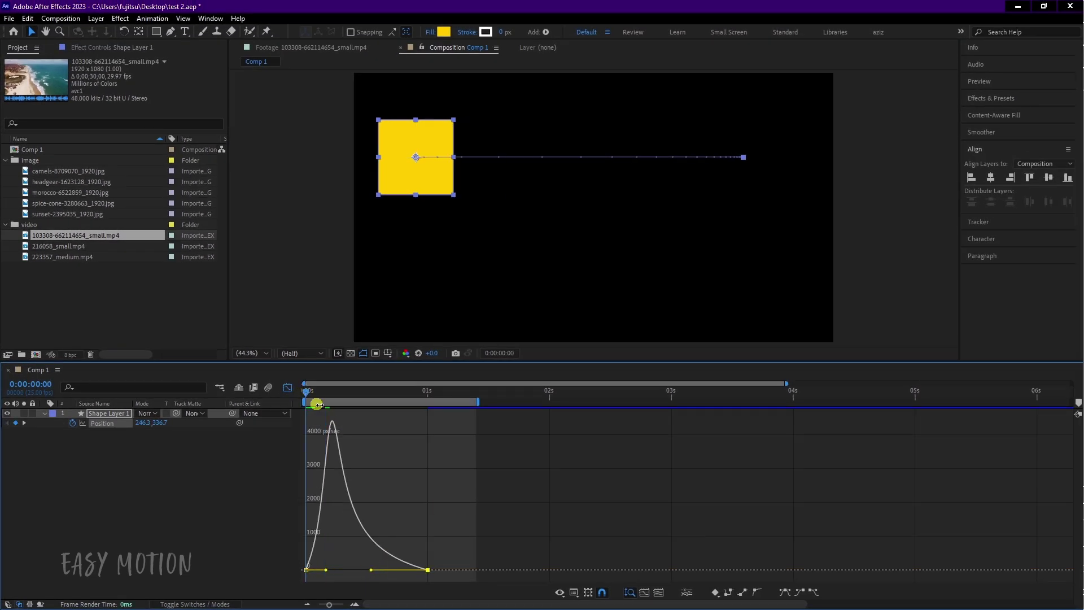
Preview the reshaped motion, and duplicate Shape Layer 1 with the copy's keyframed Position property revealed in the layer timeline.
key("space")
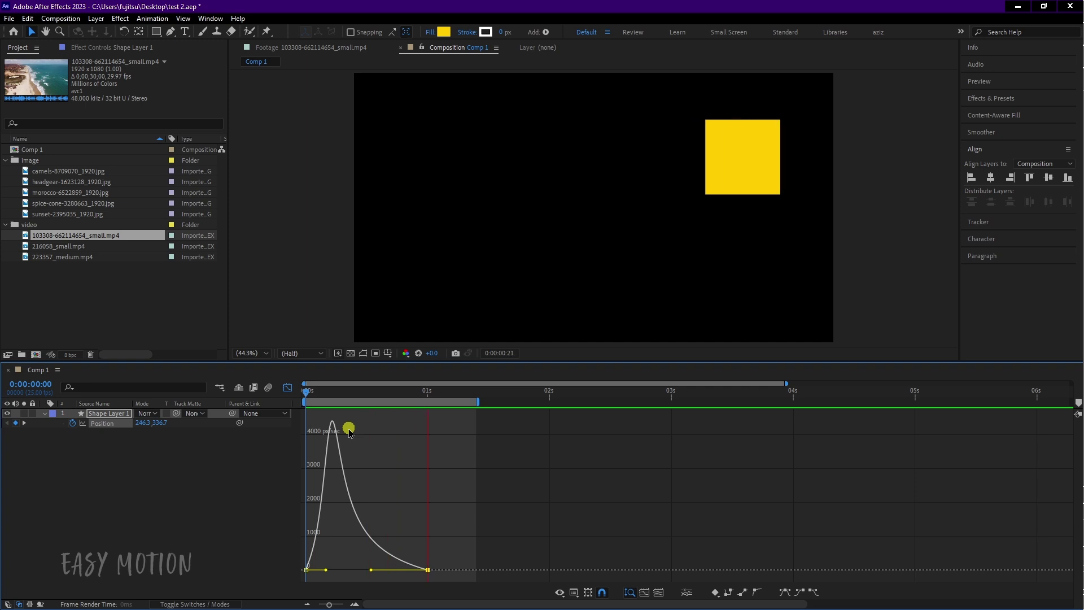
left_click(288, 388)
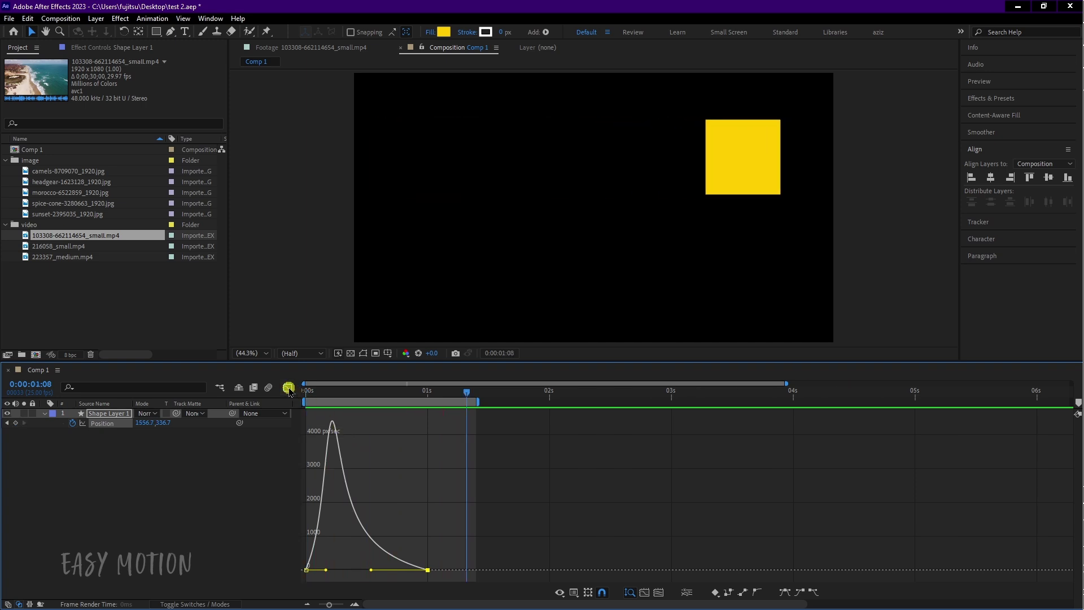
left_click(117, 415)
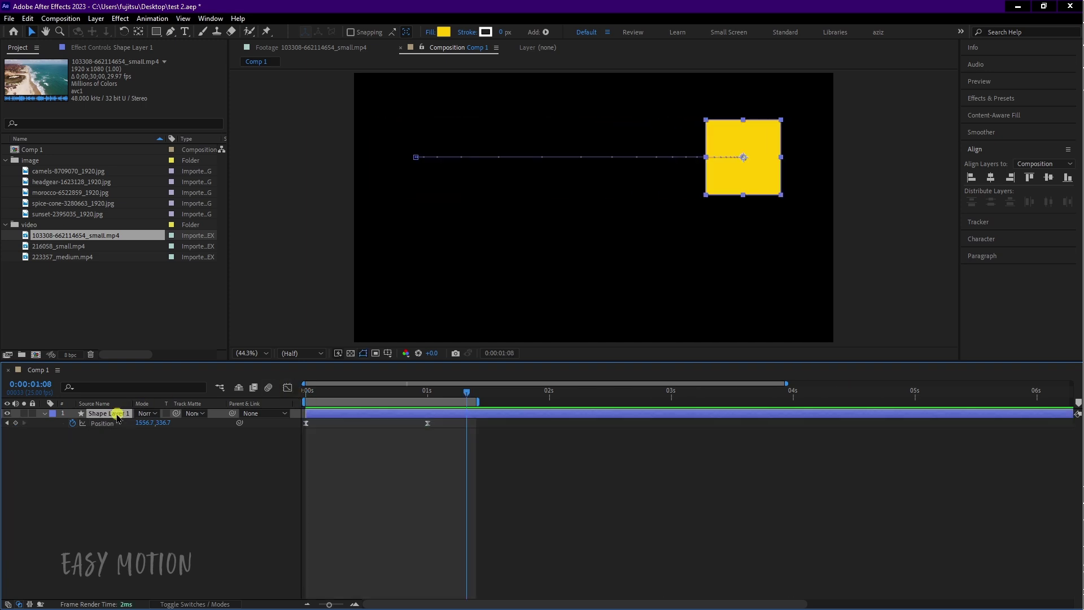
key("ctrl+d")
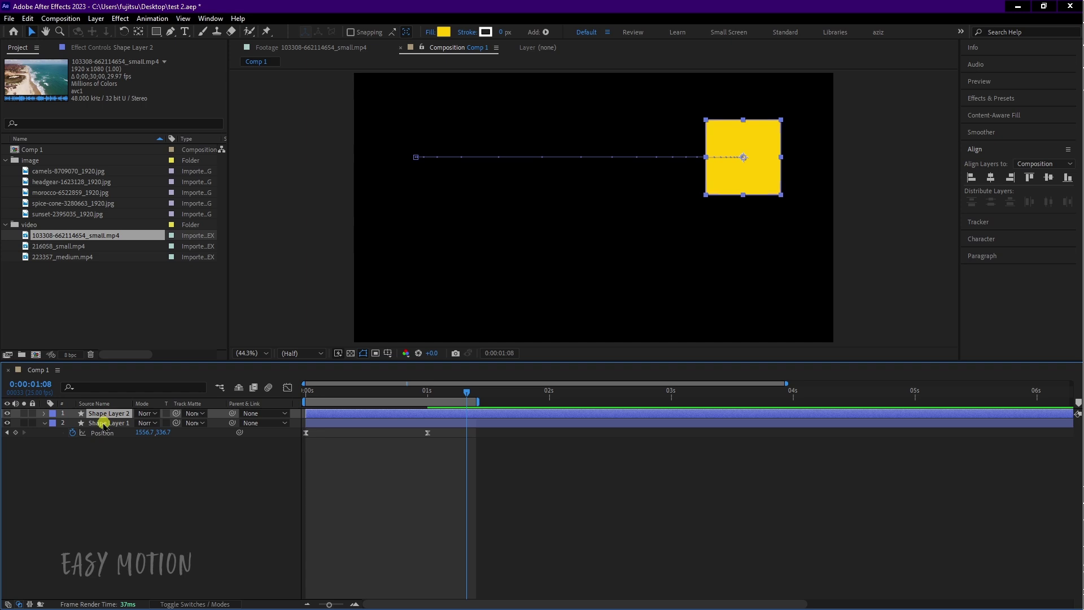
key("u")
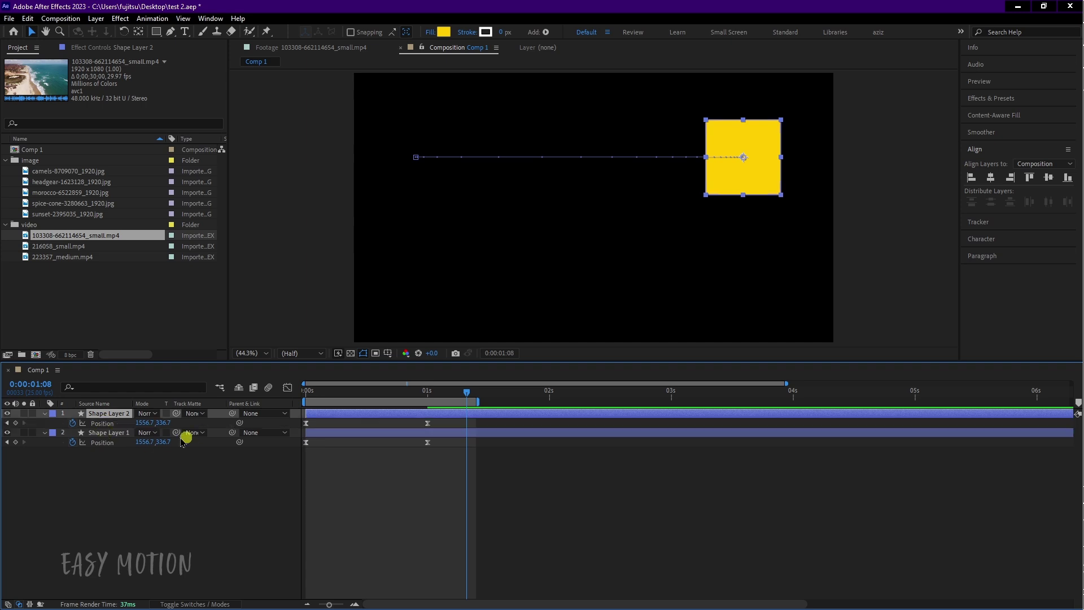
With both of Shape Layer 2's Position keyframes selected at 1 second, move its square straight down to Y about 750.
left_click(7, 423)
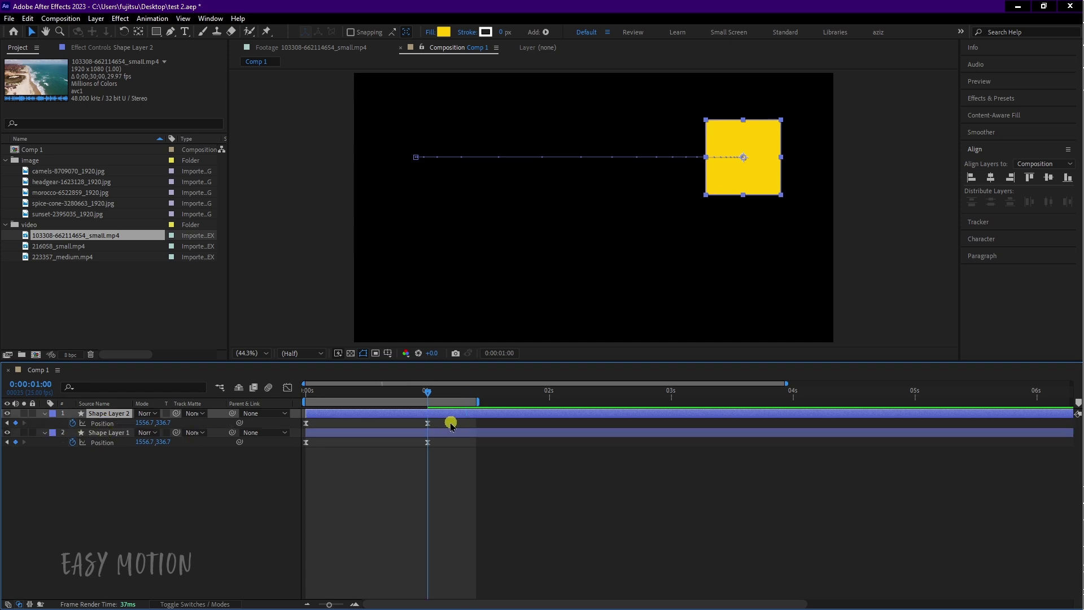
left_click_drag(452, 425, 299, 428)
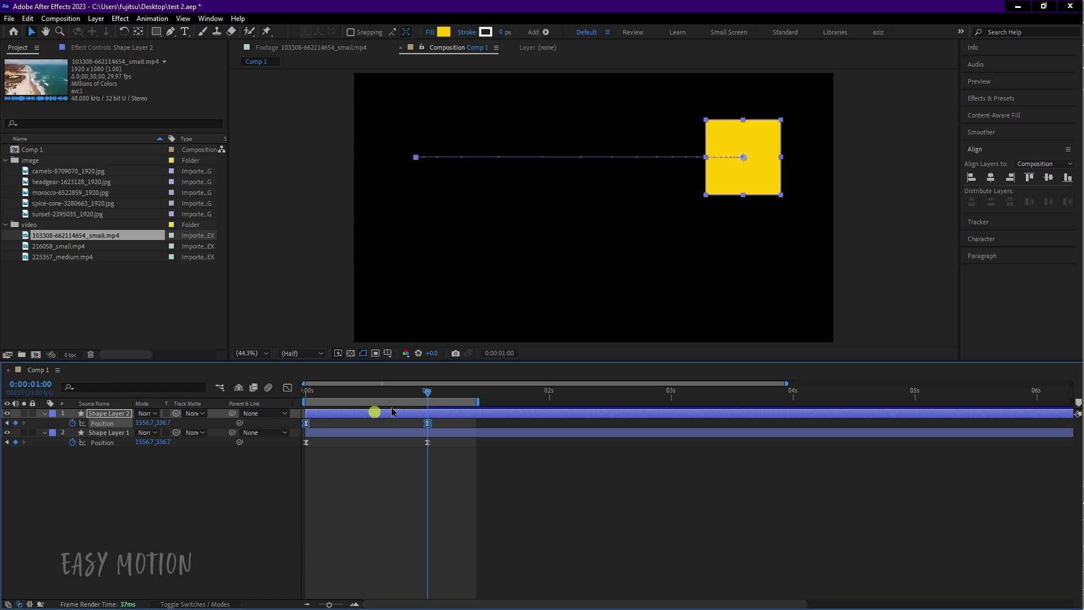
left_click_drag(744, 160, 744, 260)
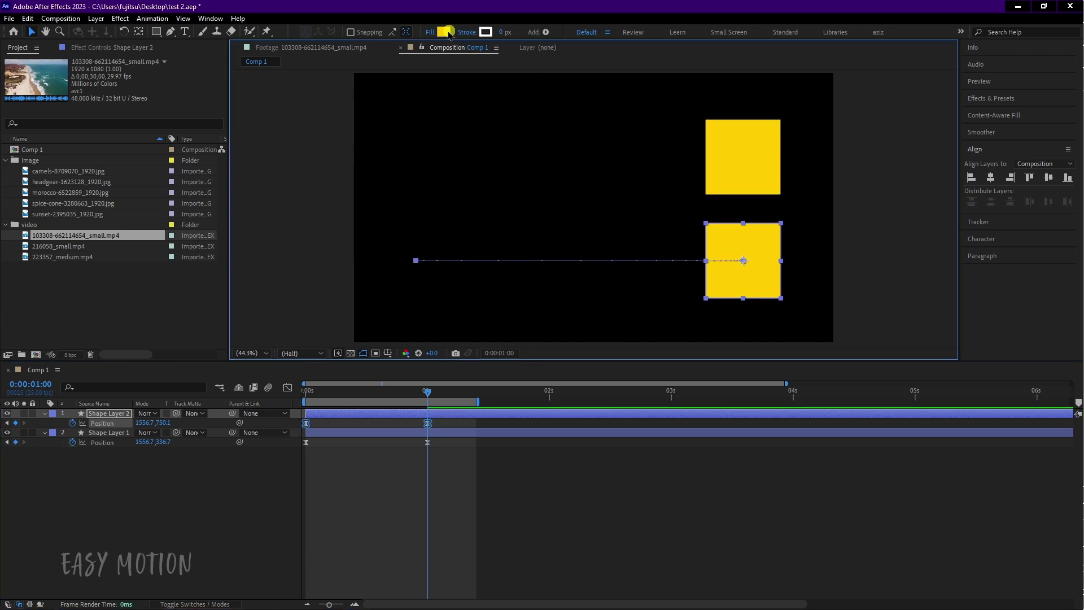
Change the fill of Shape Layer 2's square to white (FFFFFF).
left_click(446, 33)
left_click_drag(198, 317, 152, 296)
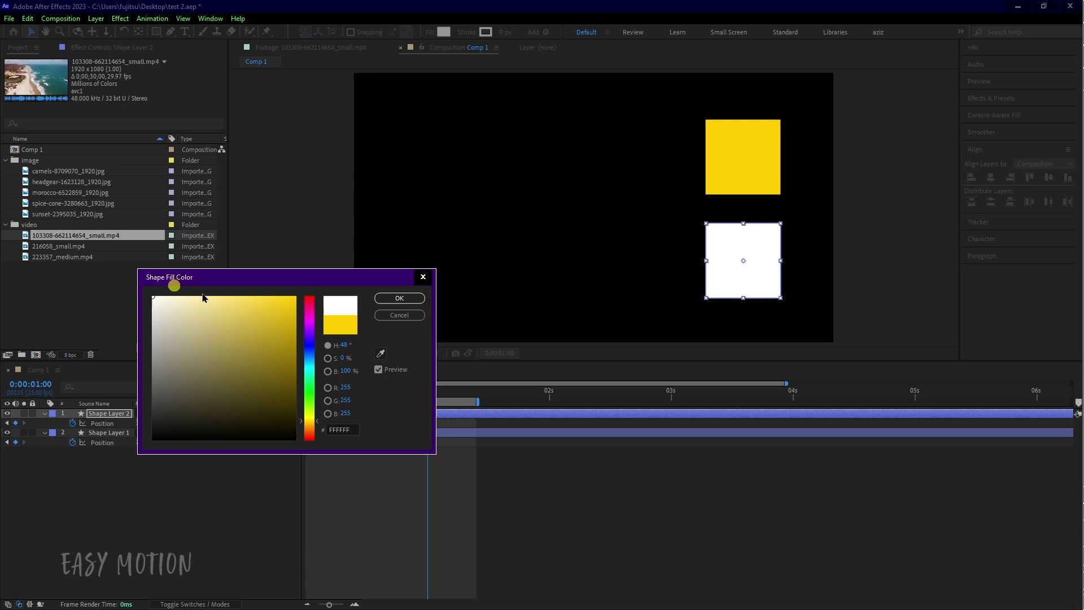
left_click(388, 300)
Convert both Position keyframes of Shape Layer 2 to linear and preview the two squares together from the first frame.
left_click_drag(446, 427, 296, 433)
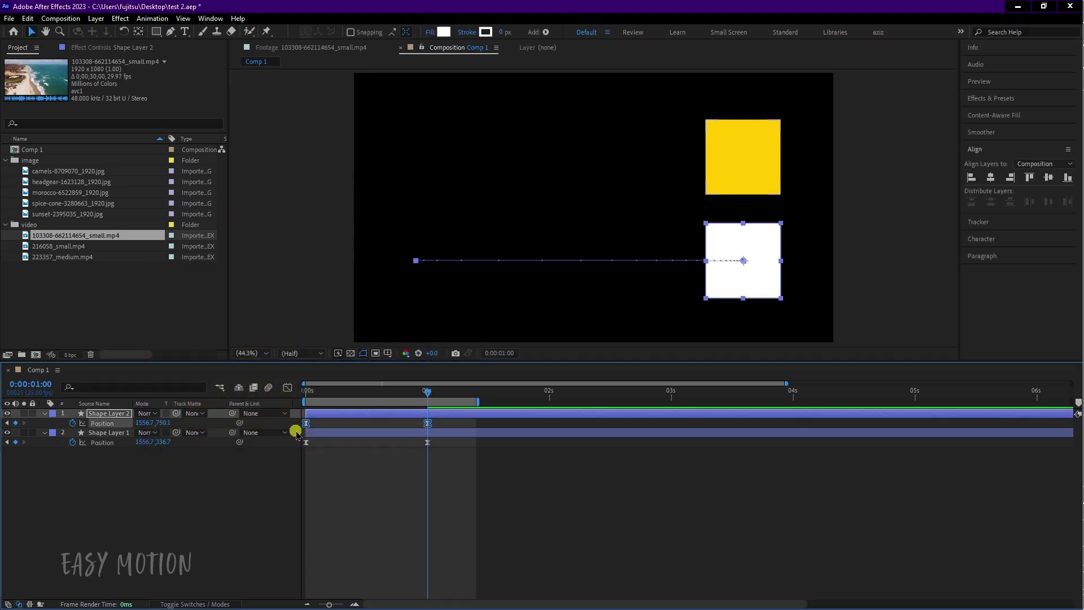
left_click(306, 423, "ctrl")
left_click_drag(329, 404, 290, 400)
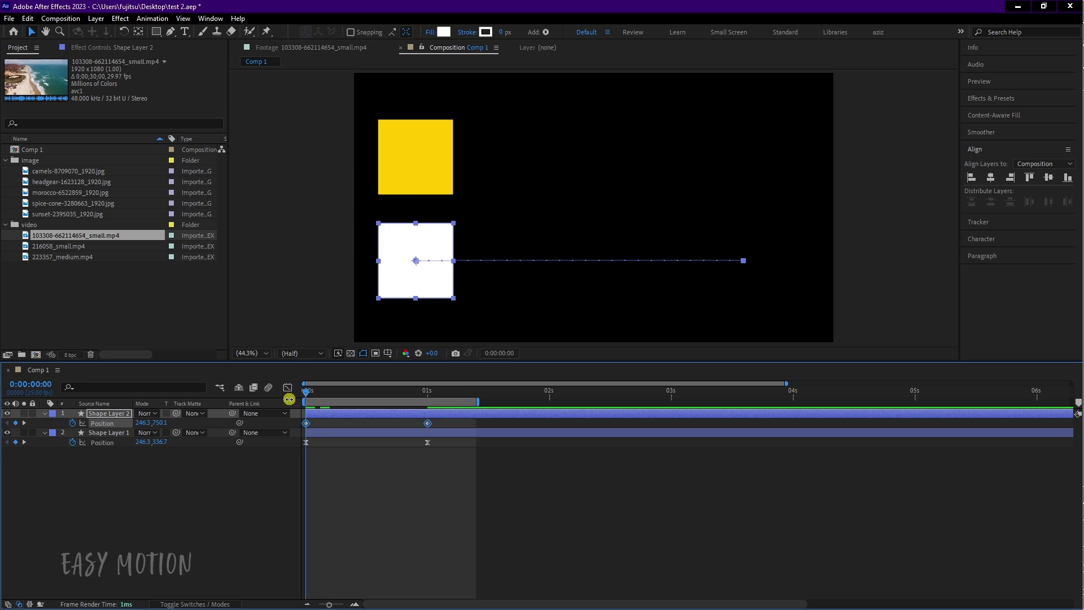
left_click(284, 495)
key("space")
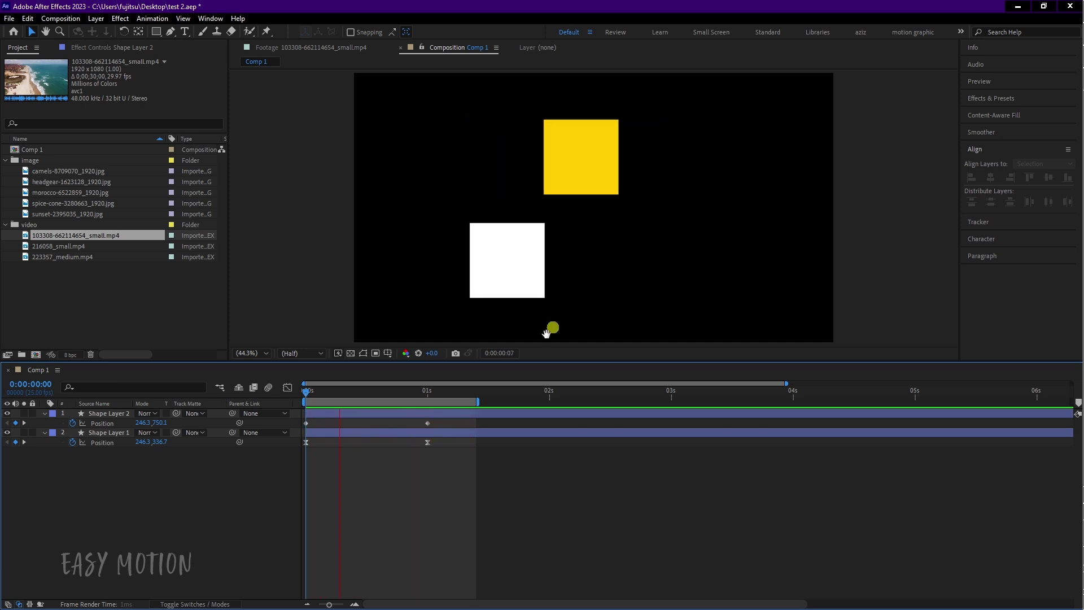
key("space")
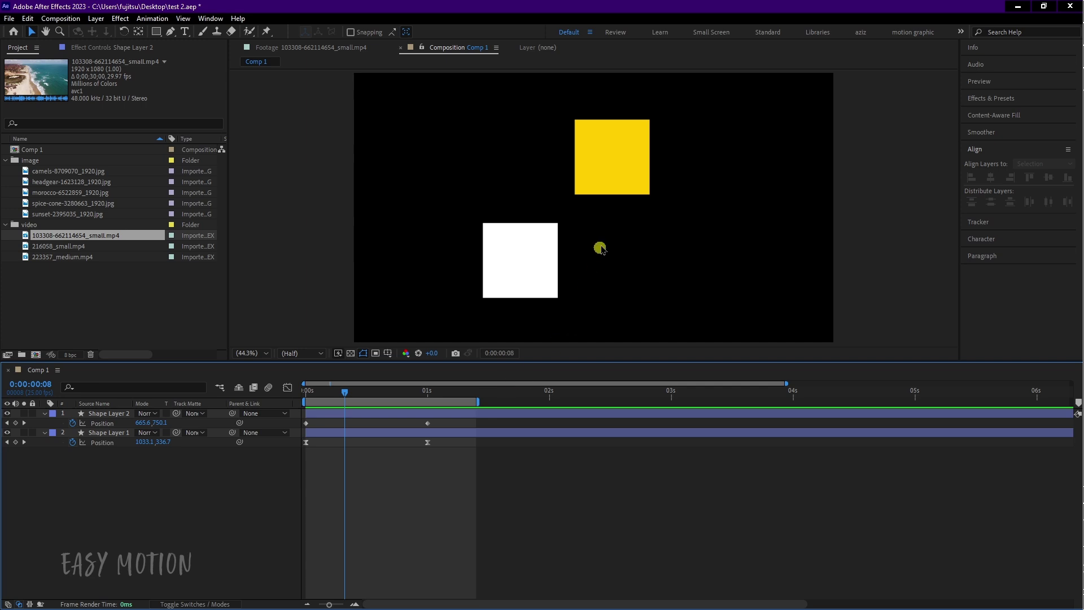
Examine the yellow square's Position speed curve in the Graph Editor and return to the layer timeline.
left_click(615, 173)
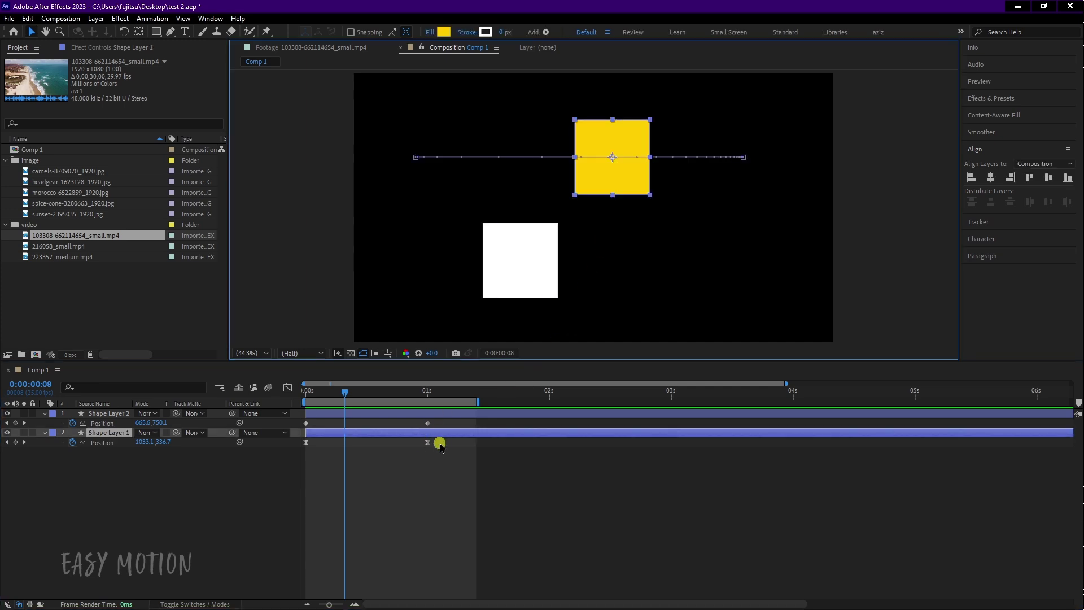
left_click_drag(440, 446, 286, 445)
left_click(288, 387)
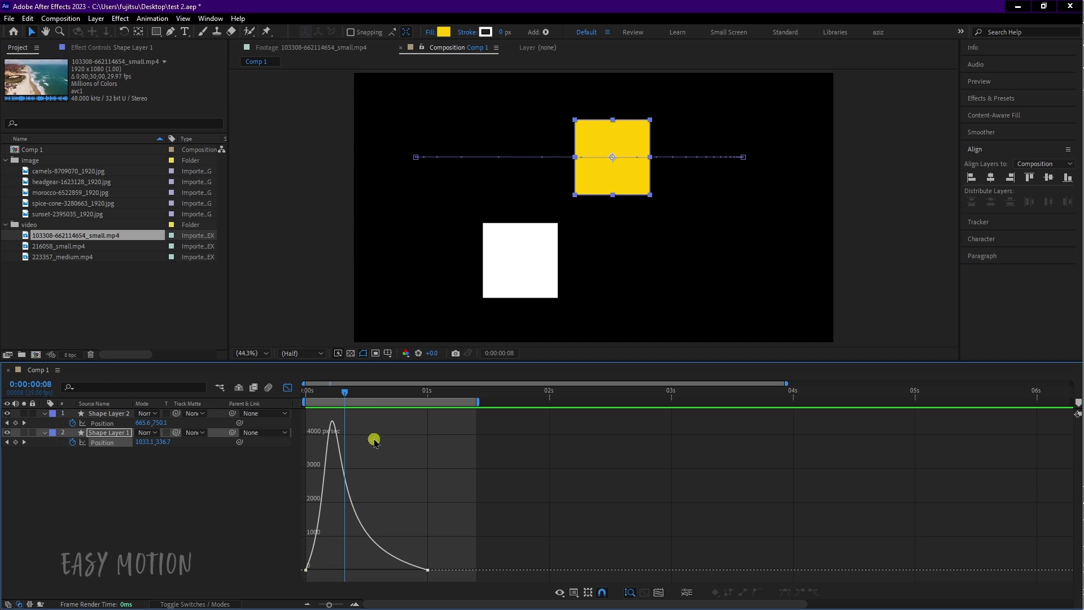
left_click(288, 389)
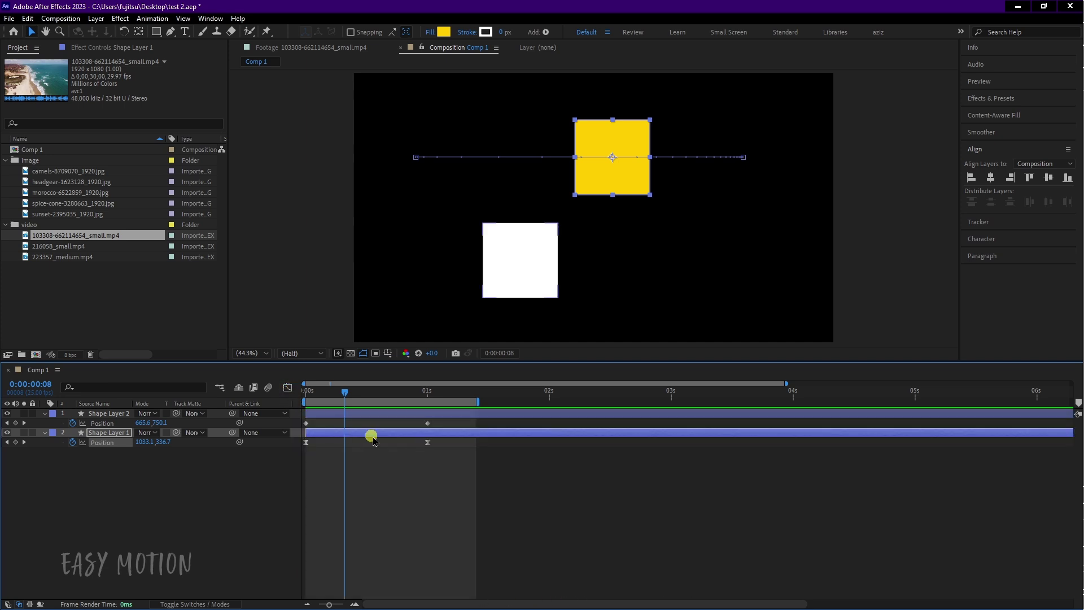
Reapply Easy Ease to both Position keyframes of Shape Layer 1 and display the speed curve in the Graph Editor.
left_click_drag(449, 460, 303, 447)
key("F9")
left_click(288, 388)
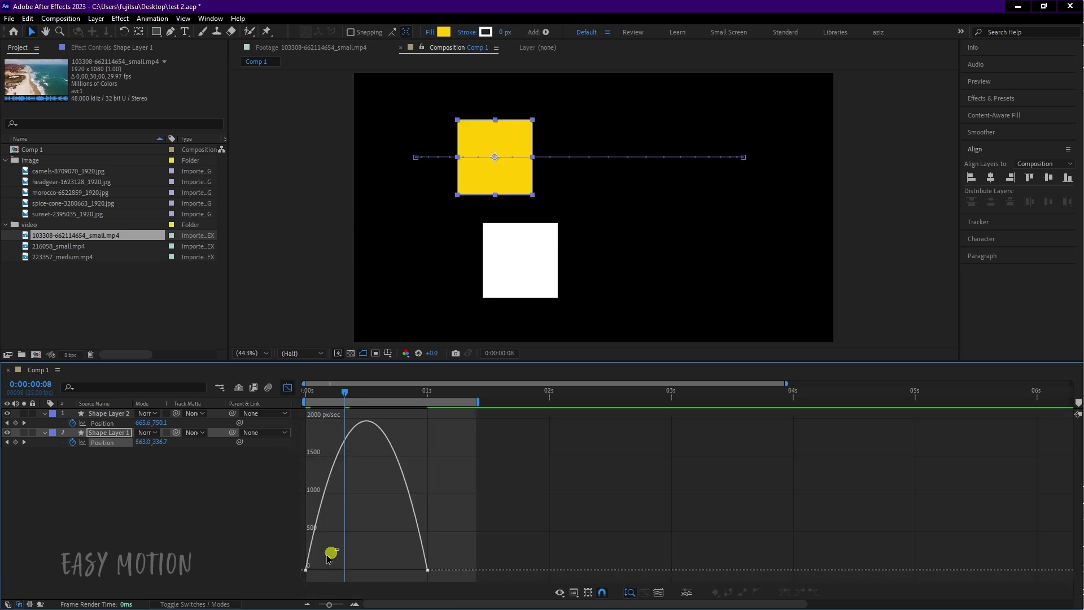
Extend the starting keyframe's outgoing influence to about 68.5% at 0 px/sec speed and preview from the first frame.
mouse_move(328, 559)
left_mouse_down()
mouse_move(325, 577)
mouse_move(353, 571)
mouse_move(324, 570)
mouse_move(336, 569)
left_mouse_up()
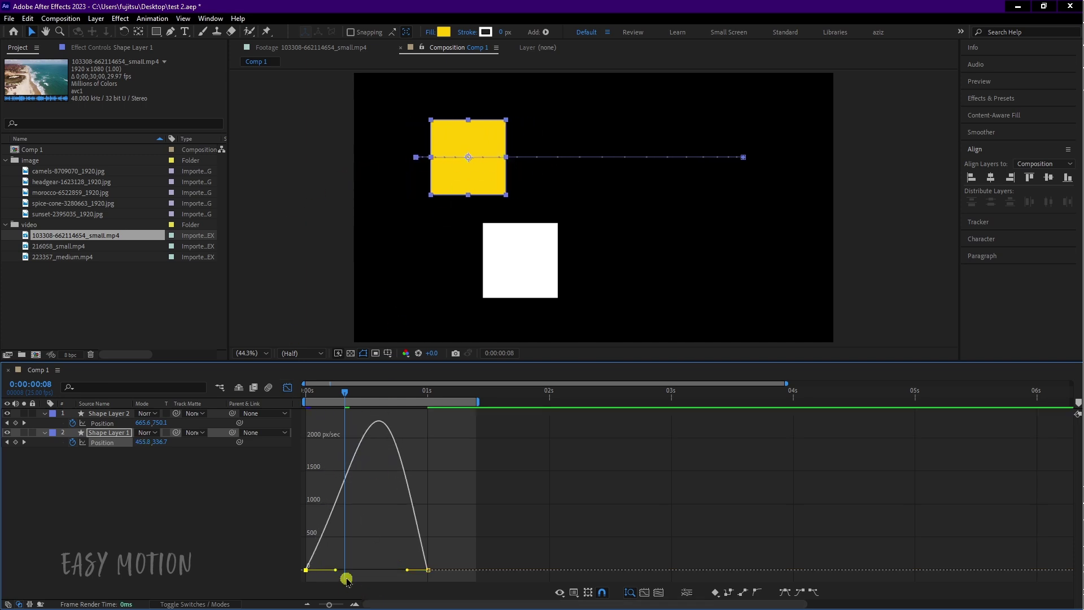
left_click_drag(338, 569, 347, 570)
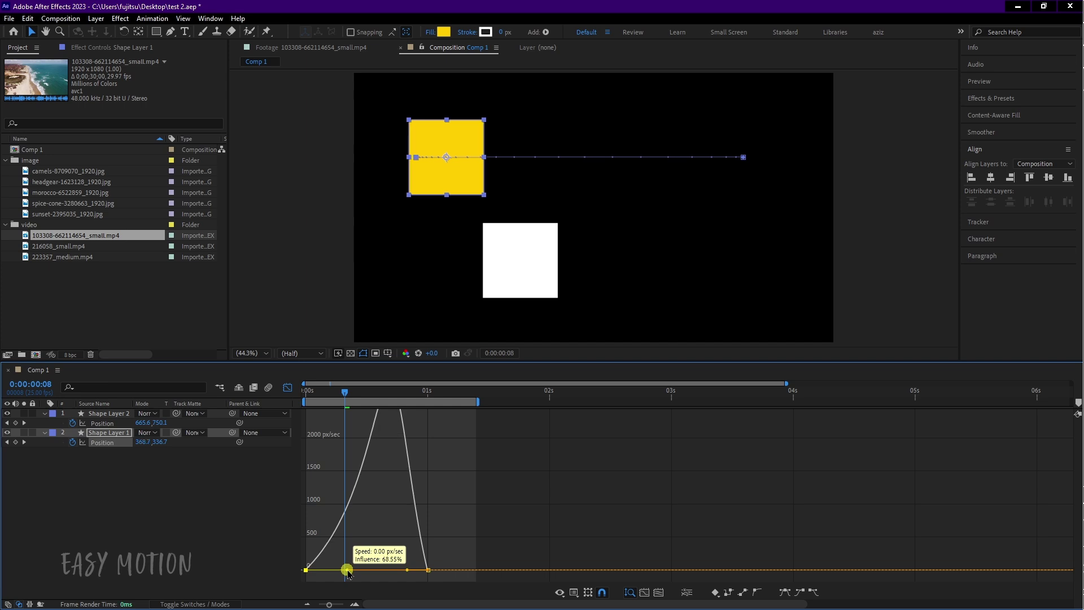
left_click_drag(323, 397, 298, 400)
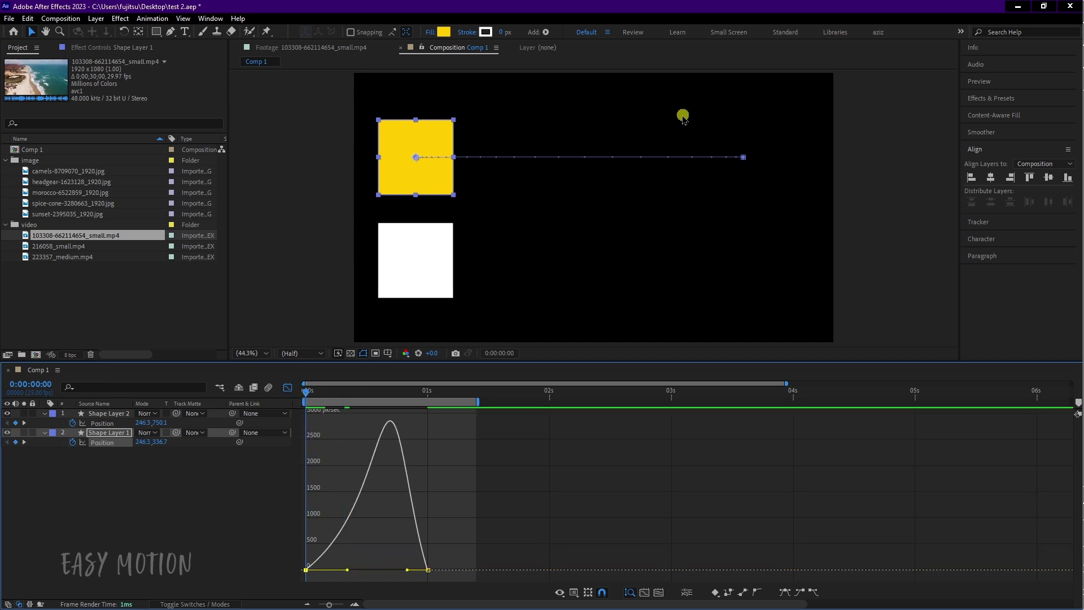
key("space")
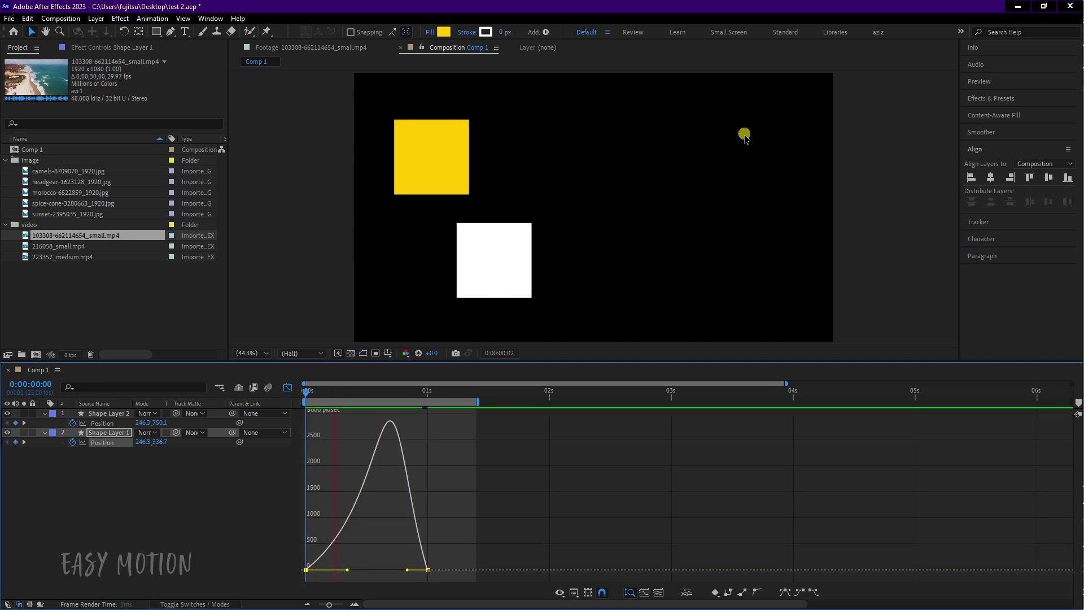
key("space")
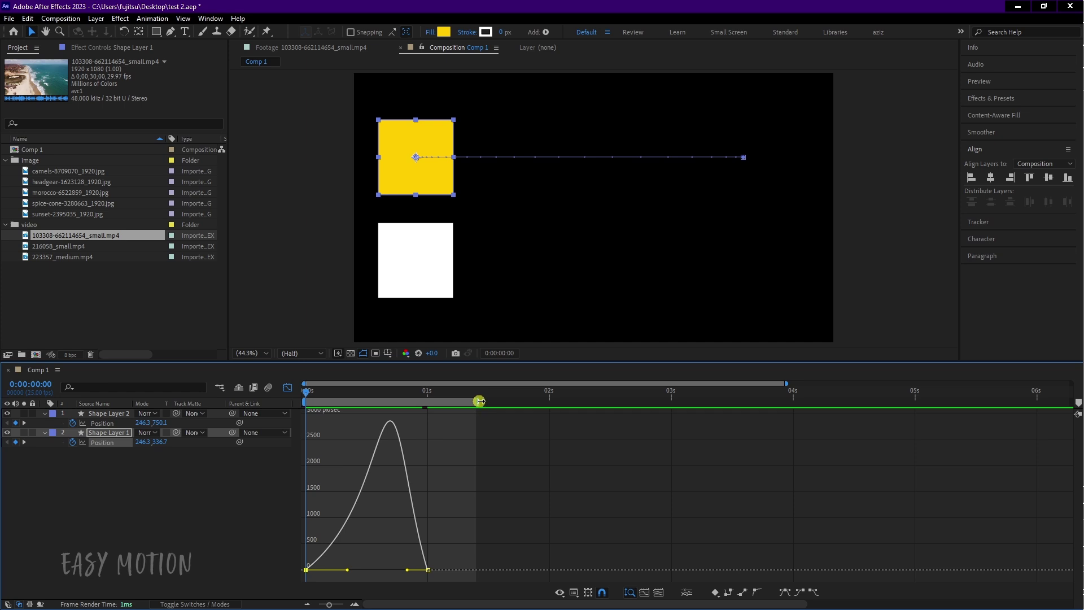
Extend the work area's end to about 1.6 seconds and preview both squares.
left_click_drag(479, 401, 501, 401)
key("space")
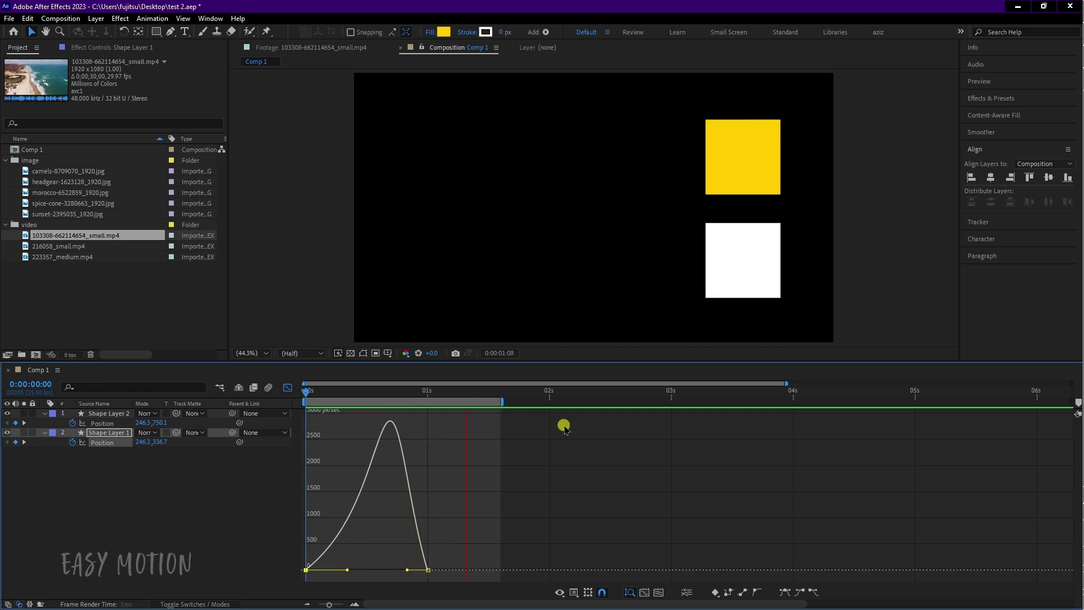
key("space")
Lengthen the starting keyframe's outgoing influence until the late speed peak exceeds 4000 px/sec, preview it, and return to the first frame.
left_click_drag(349, 571, 365, 571)
key("space")
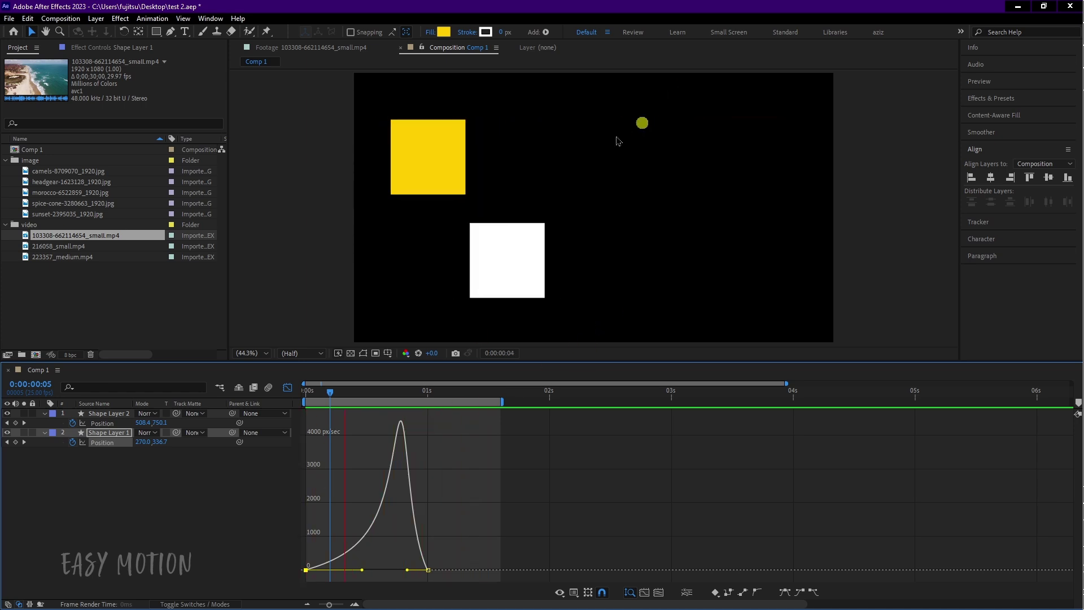
left_click(307, 388)
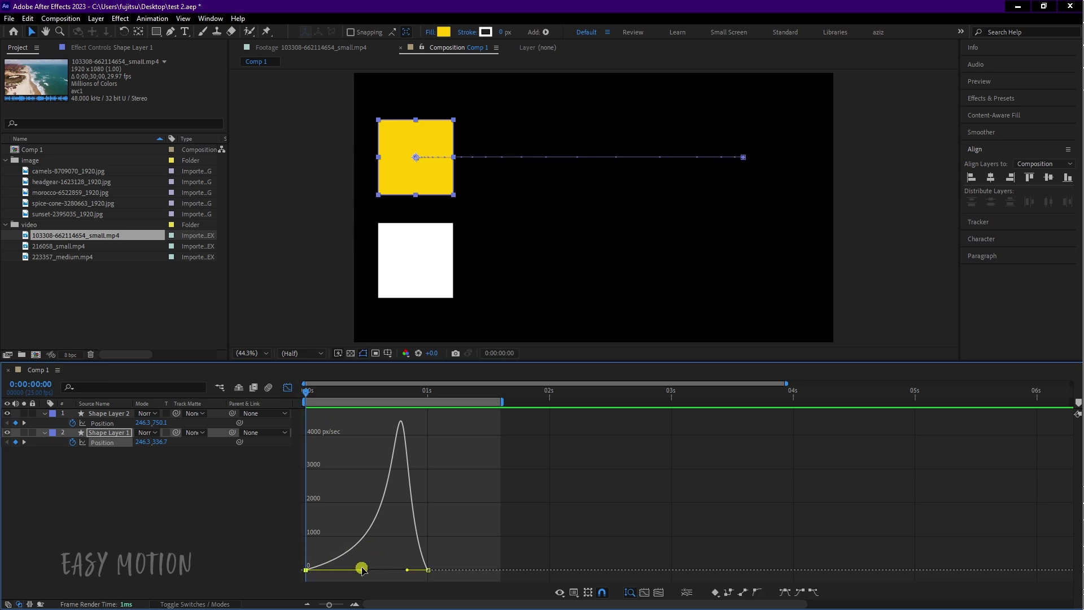
Shorten the starting keyframe's influence and extend the ending keyframe's until speed peaks early above 5000 px/sec, and preview in the layer timeline.
left_click_drag(362, 570, 324, 569)
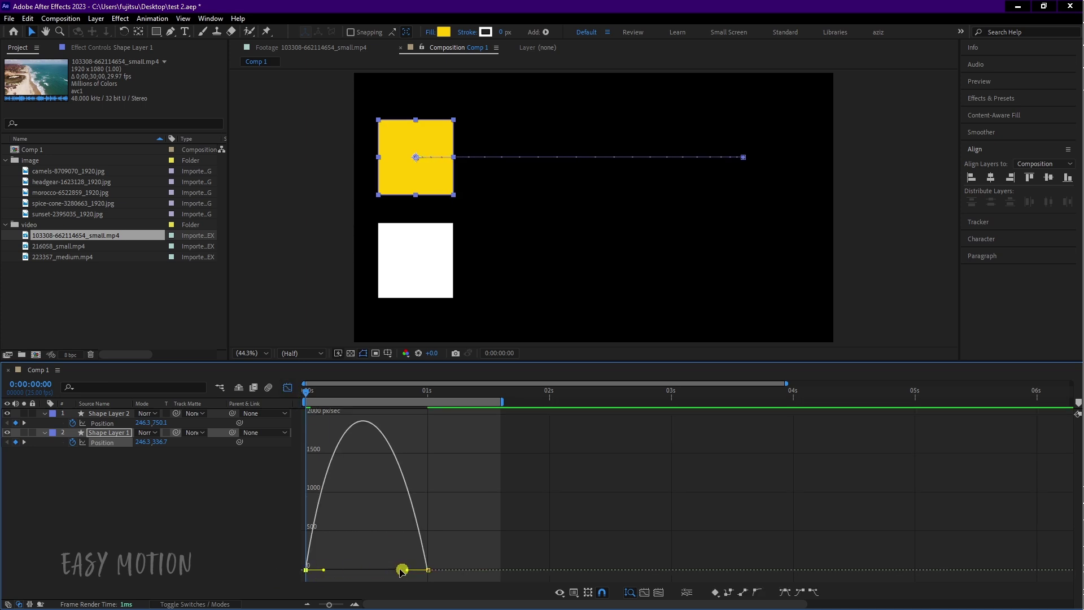
left_click_drag(402, 570, 365, 569)
left_click(287, 387)
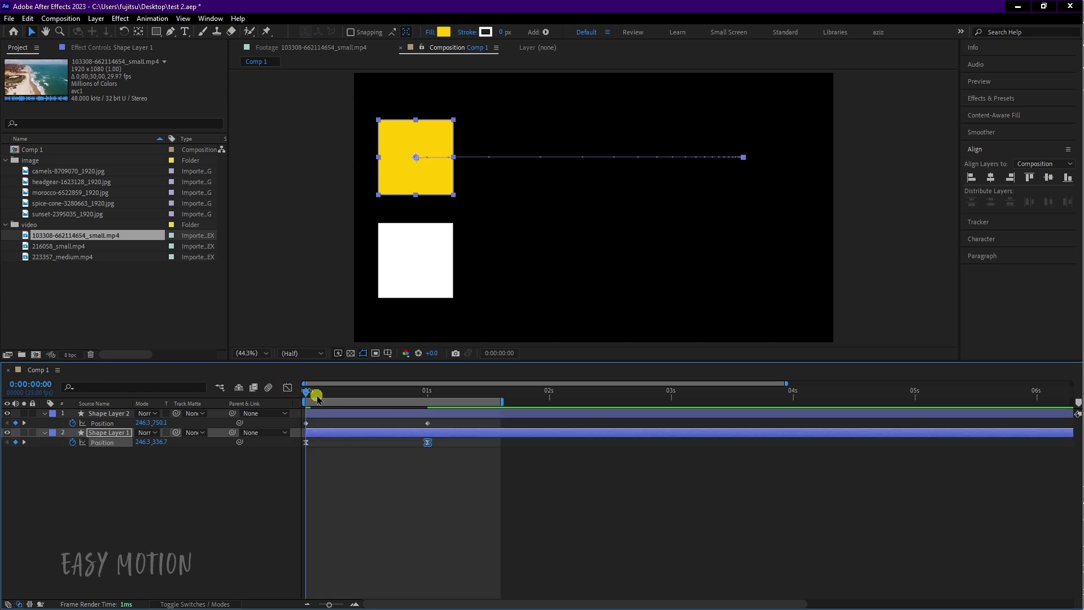
key("space")
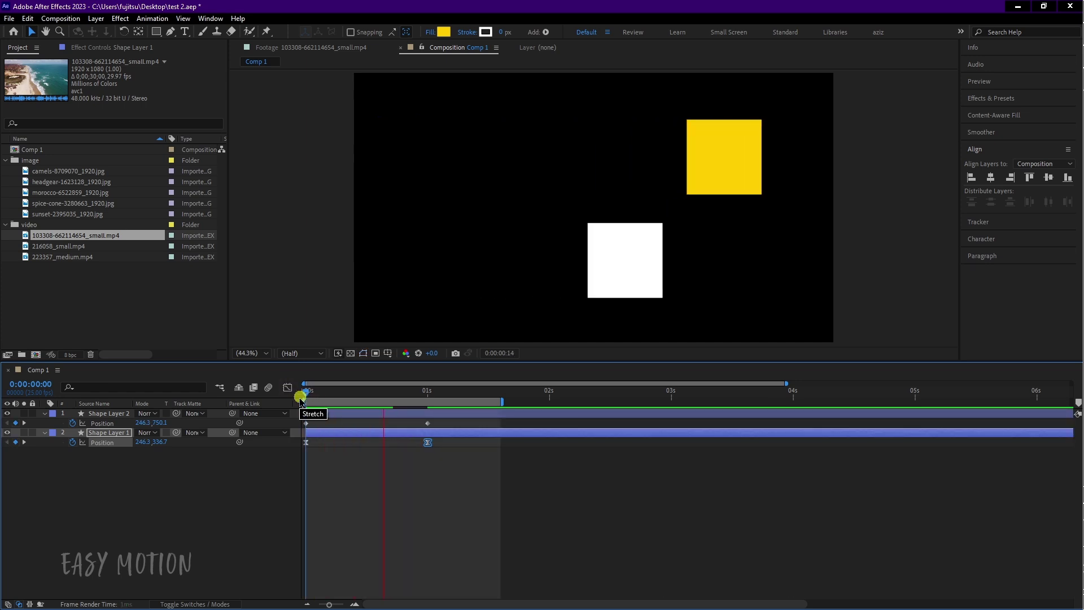
left_click(446, 414)
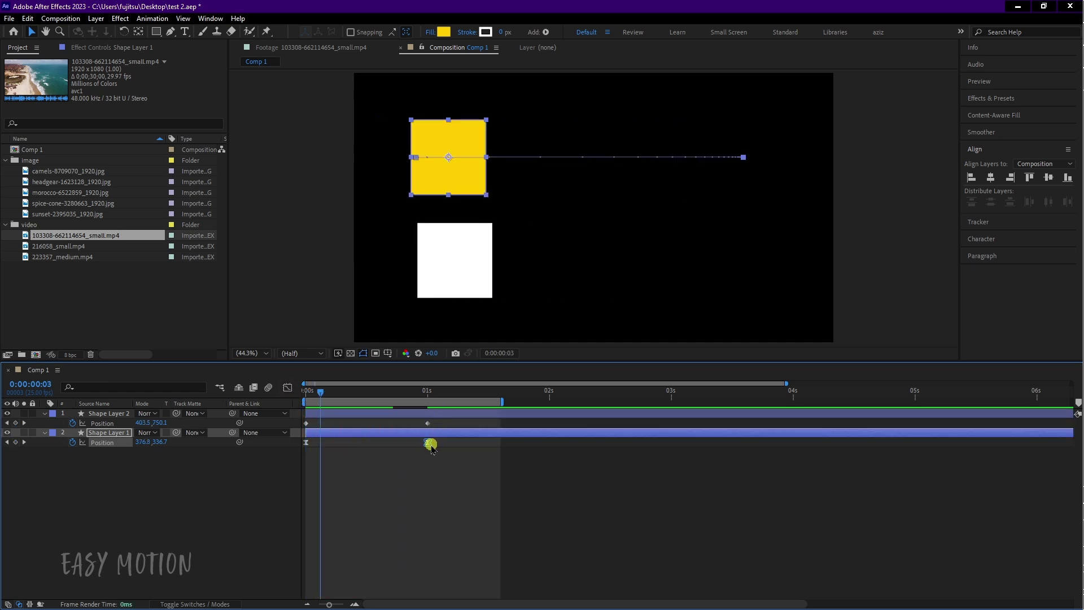
Reduce the ending keyframe's incoming influence until the speed peak is about 3500 px/sec, and preview both squares from the first frame.
left_click_drag(461, 438, 293, 462)
left_click(288, 389)
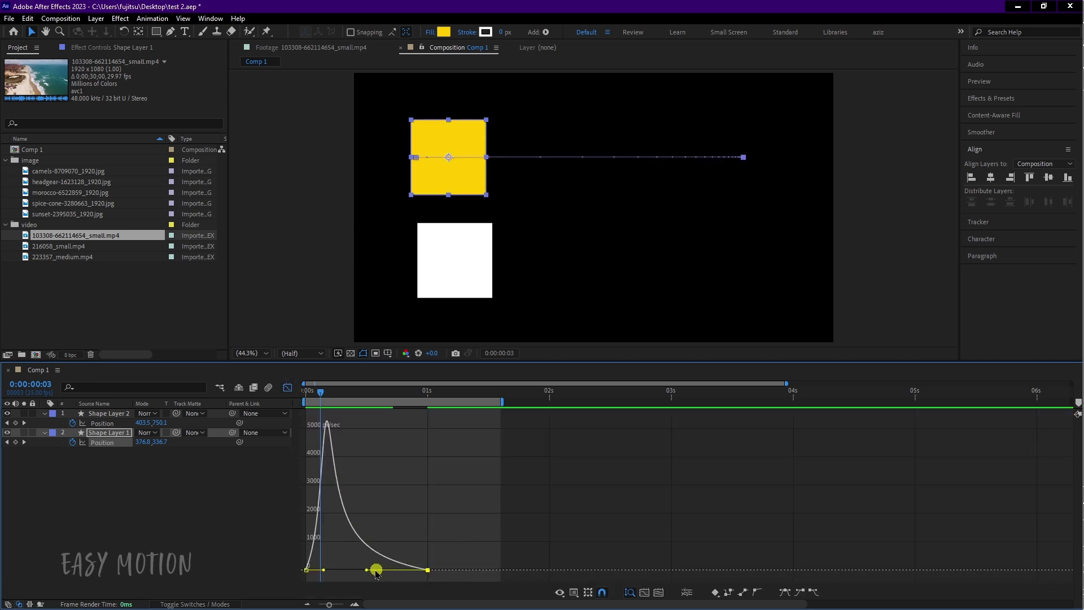
left_click_drag(367, 570, 376, 570)
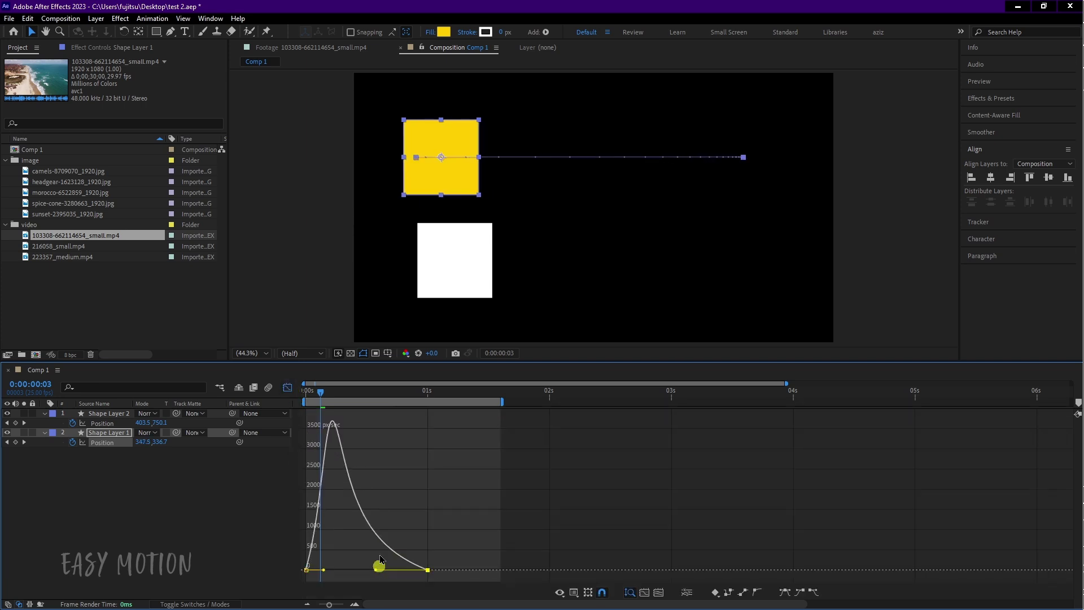
left_click(288, 390)
left_click(310, 399)
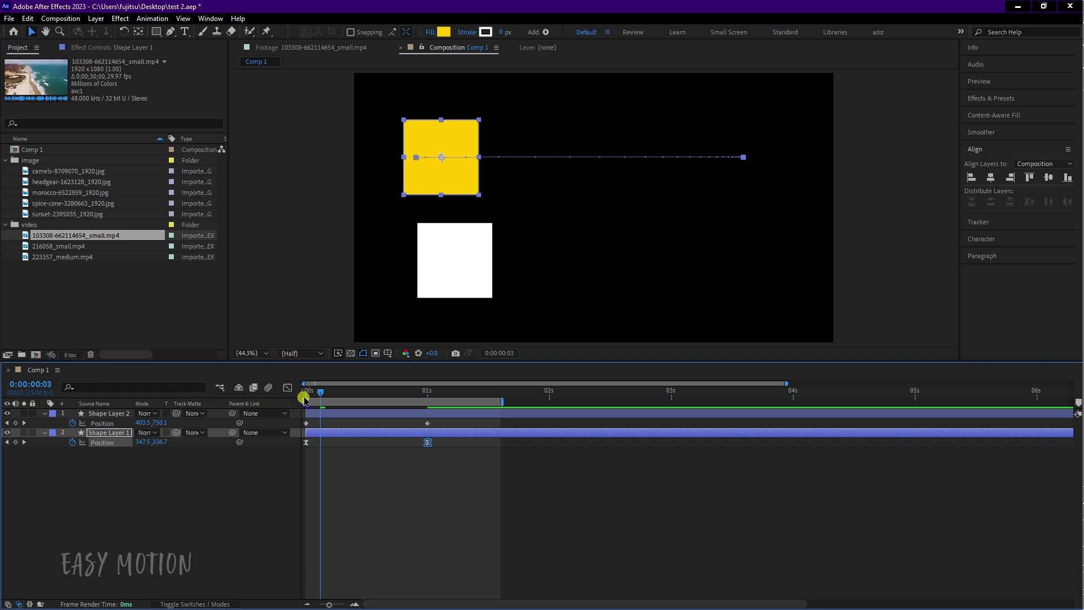
left_click(301, 398)
key("space")
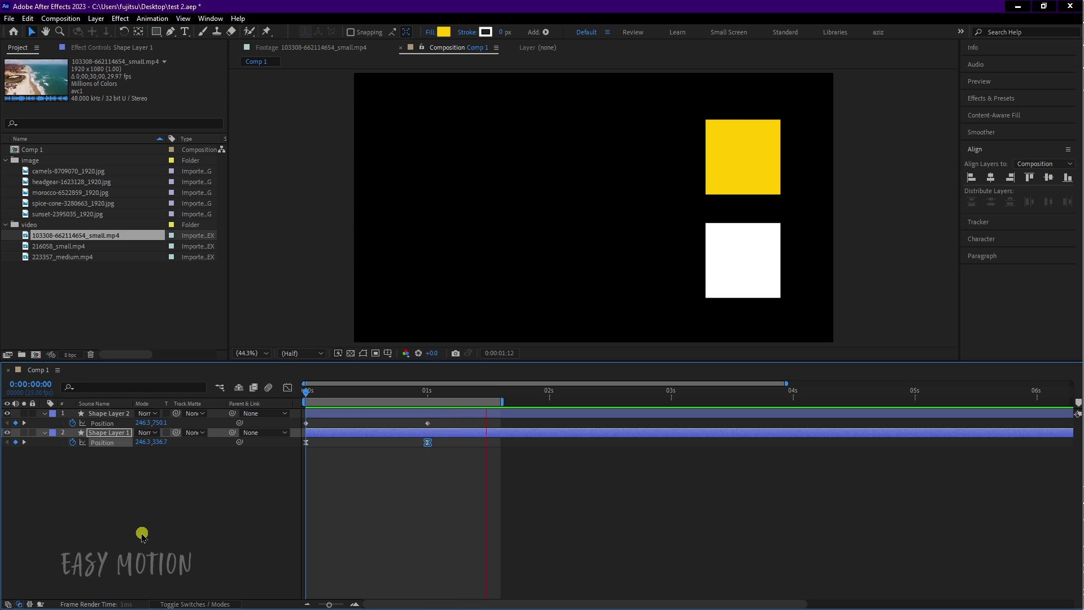
key("space")
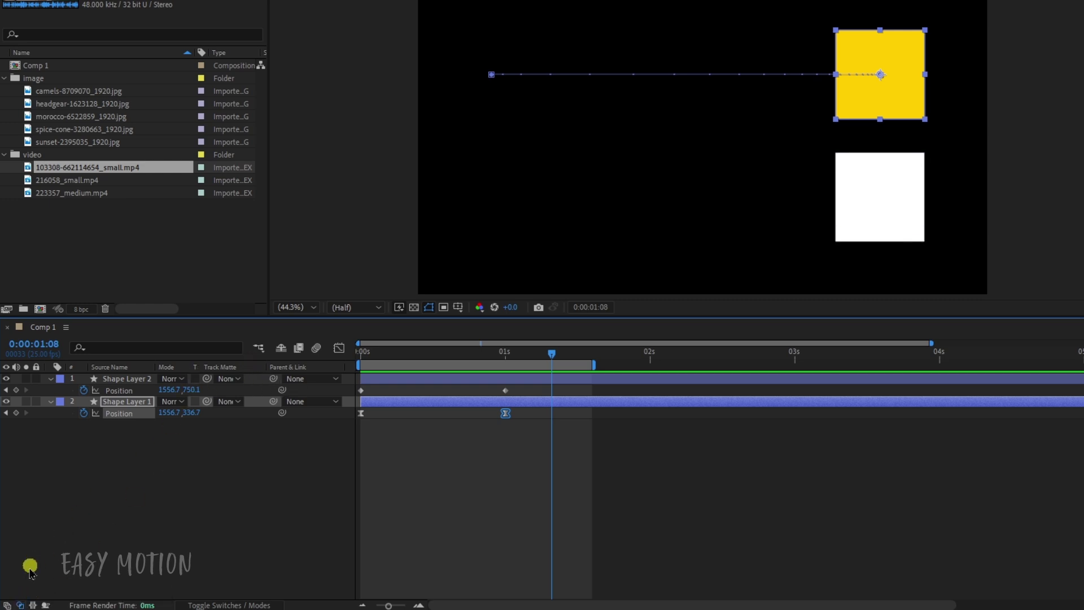
Show the layer switches columns in the Comp 1 timeline.
left_click(6, 604)
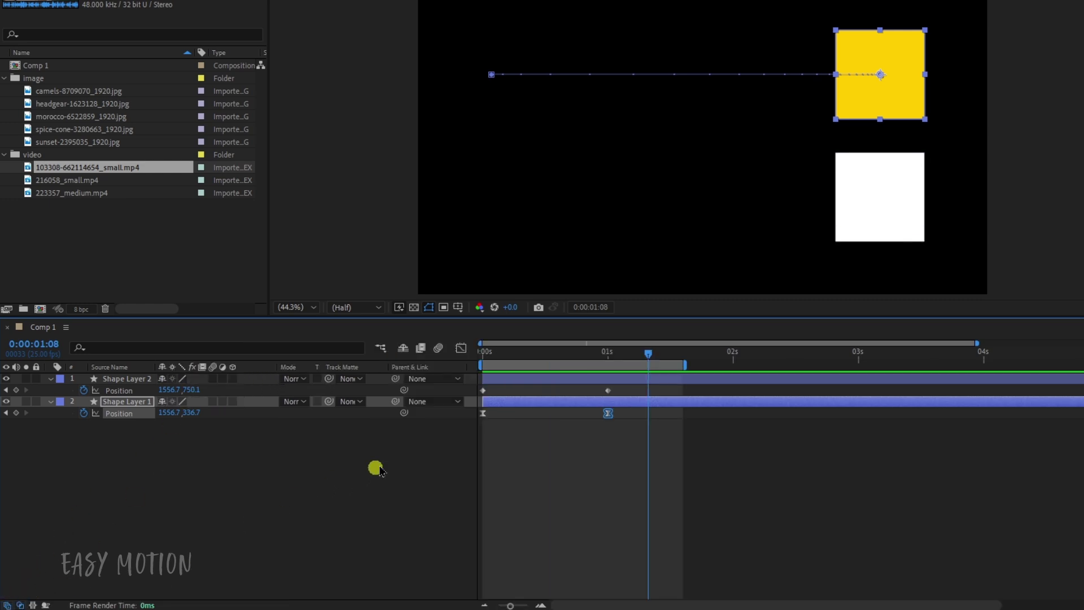
Move the playhead to 0:00:00:12 and enable motion blur for Shape Layer 2 and for the composition.
left_click(213, 379)
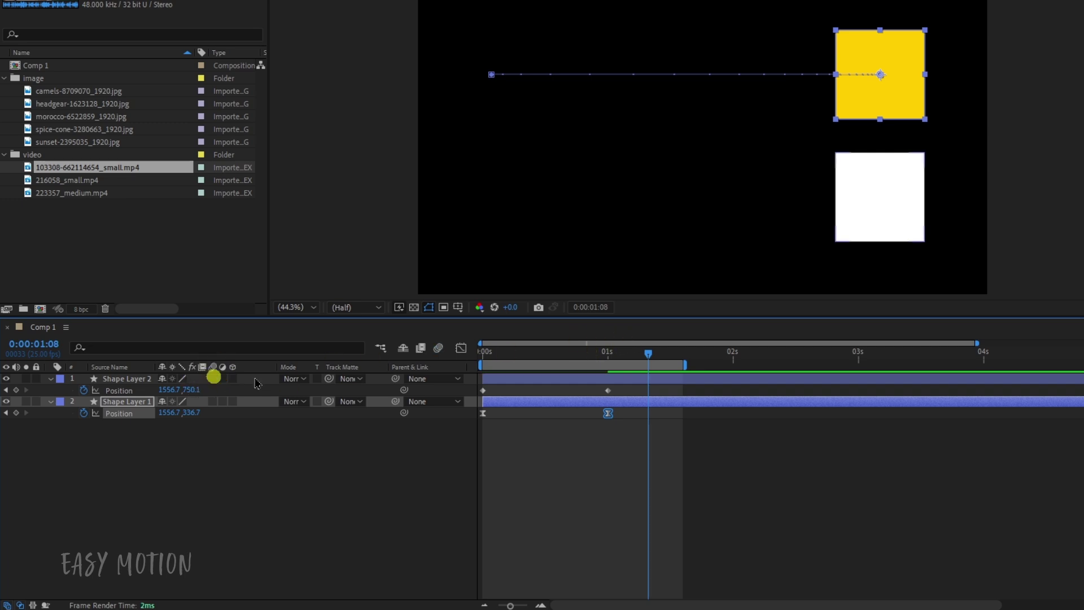
left_click(554, 353)
left_click(540, 361)
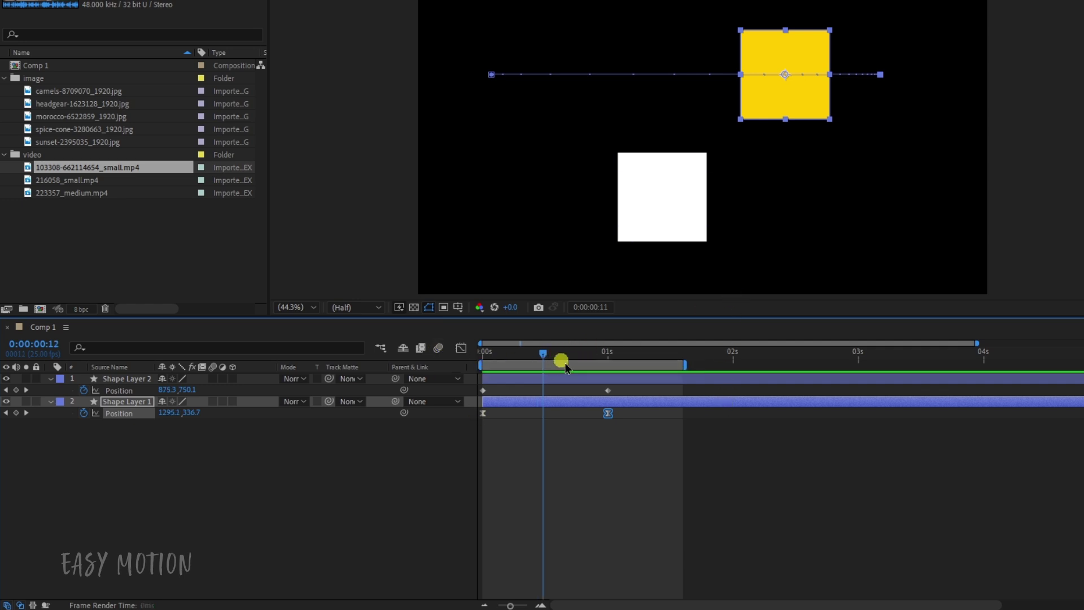
key("Page_Down")
left_click_drag(524, 368, 543, 370)
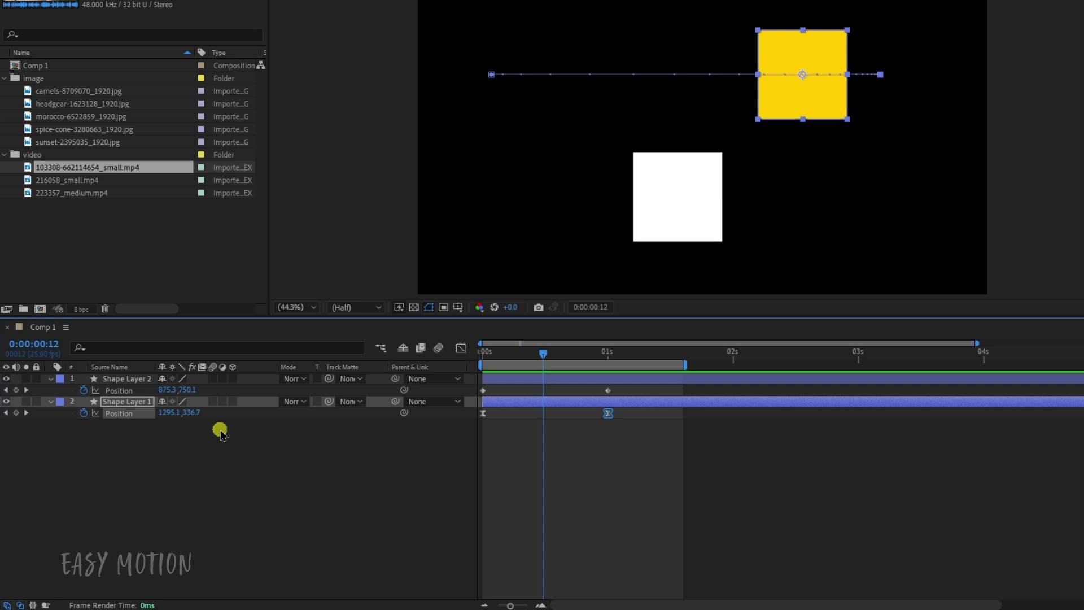
left_click(214, 378)
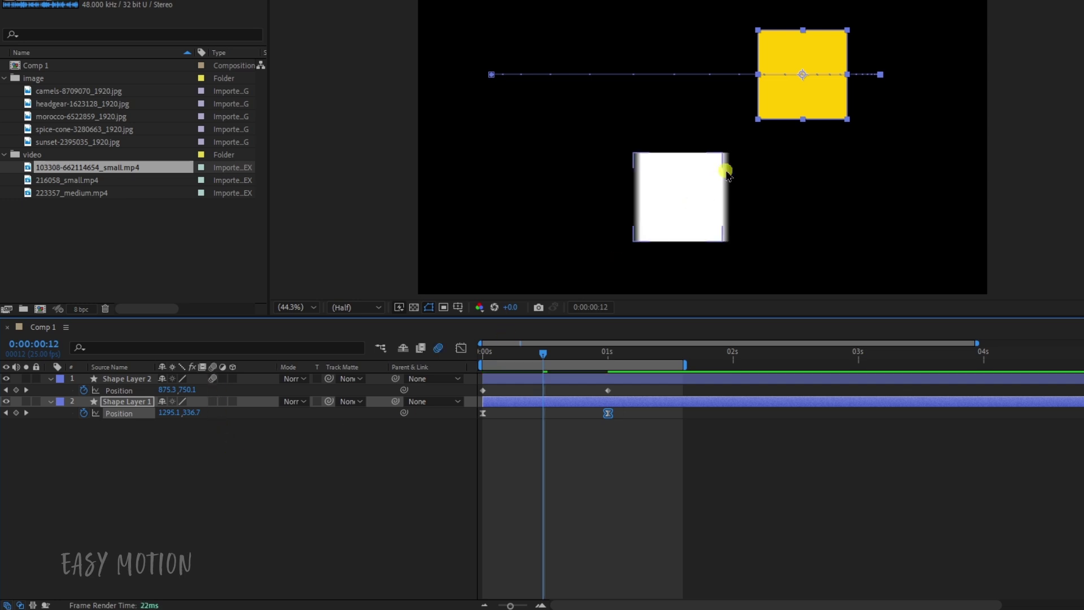
At 0:00:00:07, switch Shape Layer 2's motion blur off and on again to compare the white square's edges.
left_click_drag(546, 356, 519, 359)
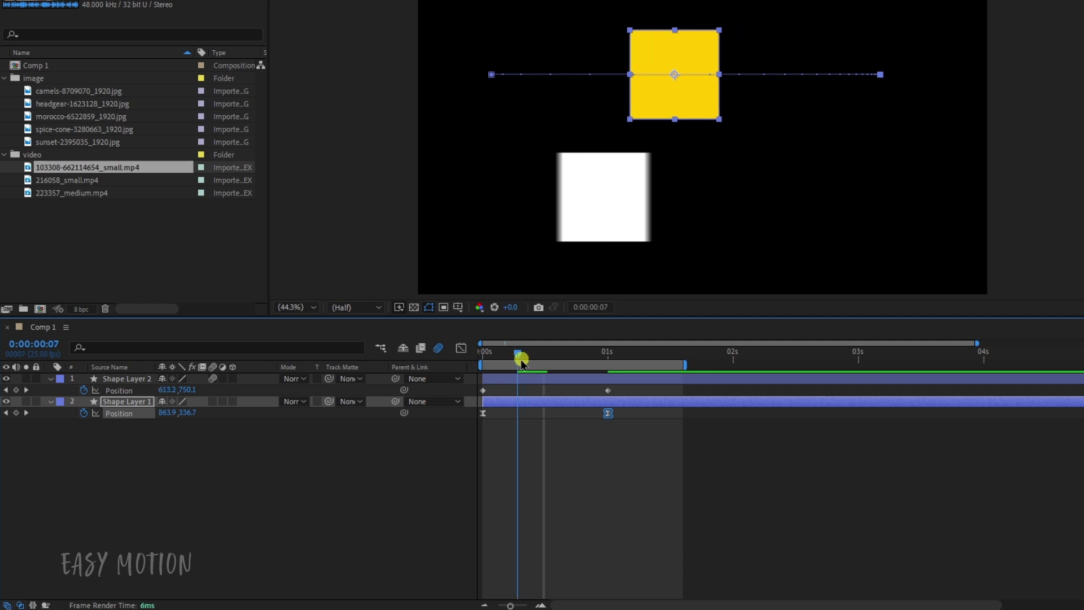
left_click(217, 378)
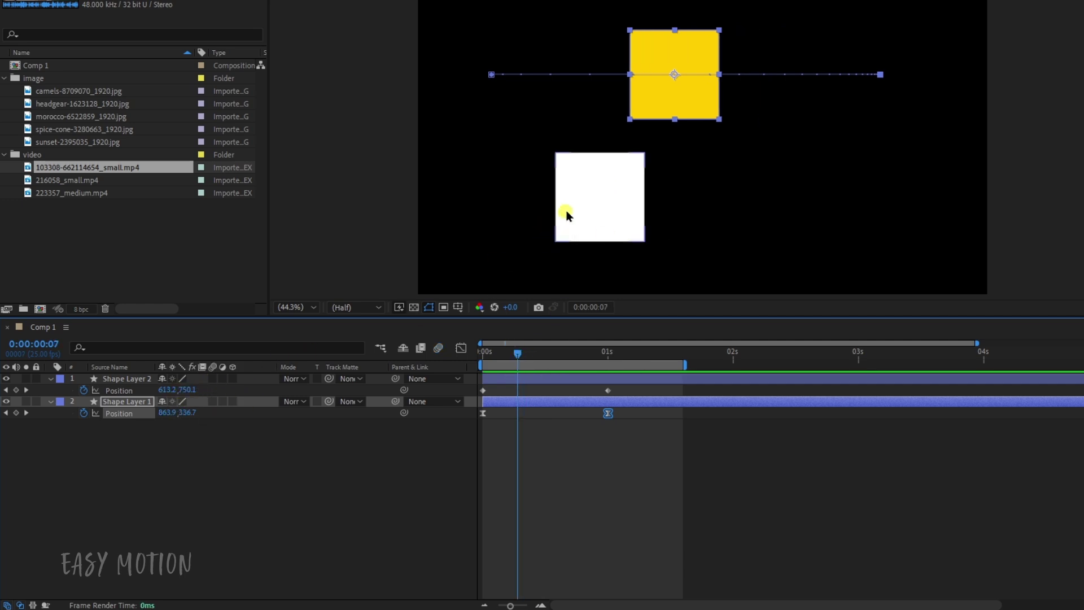
left_click(212, 379)
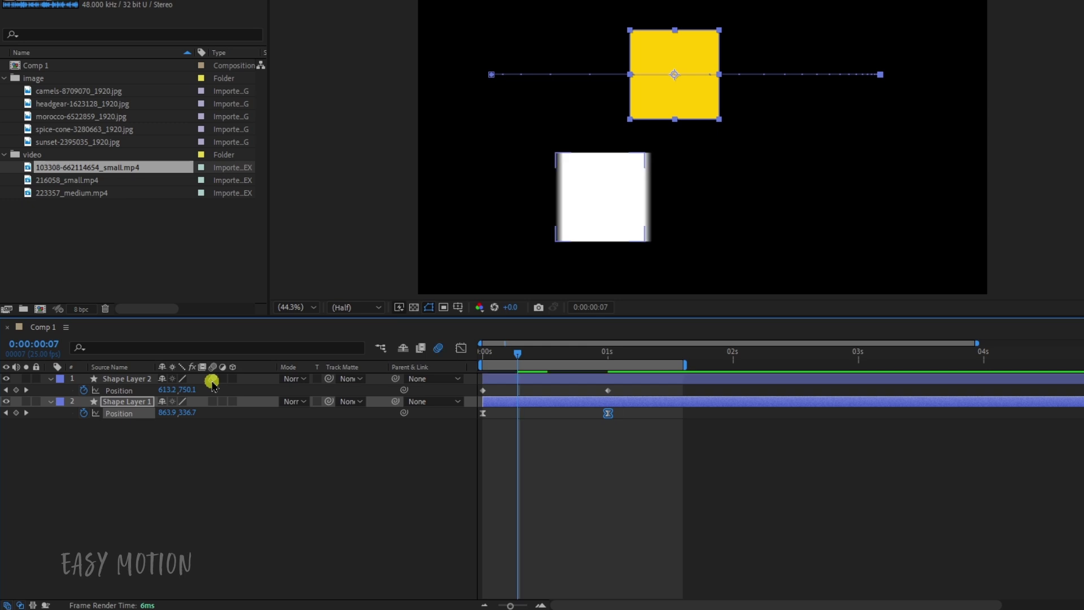
Enable motion blur for Shape Layer 1, toggling it to compare the yellow square with and without blur.
left_click(213, 402)
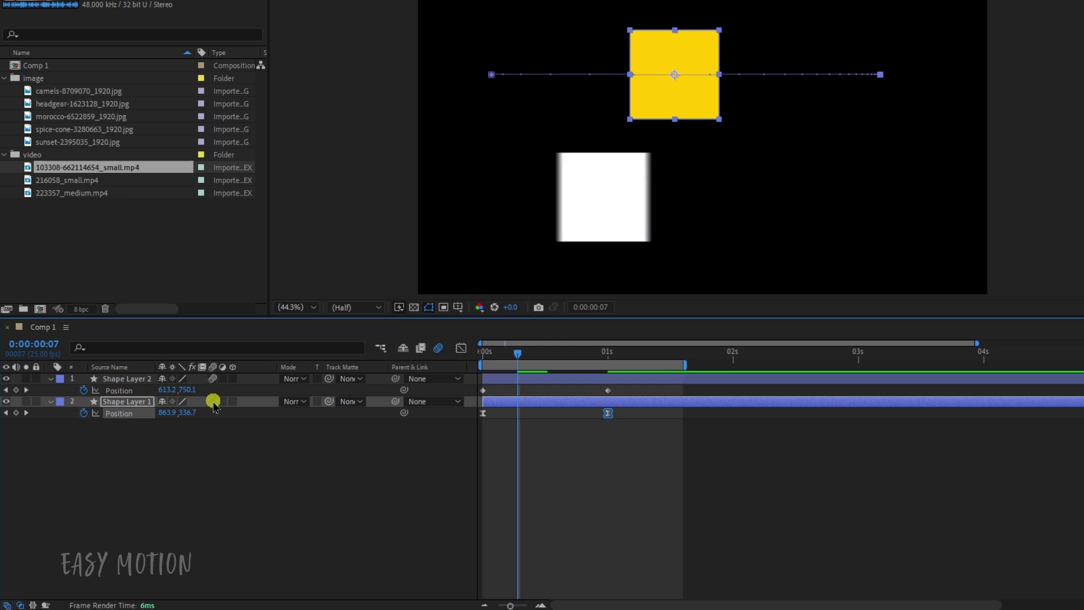
left_click(213, 402)
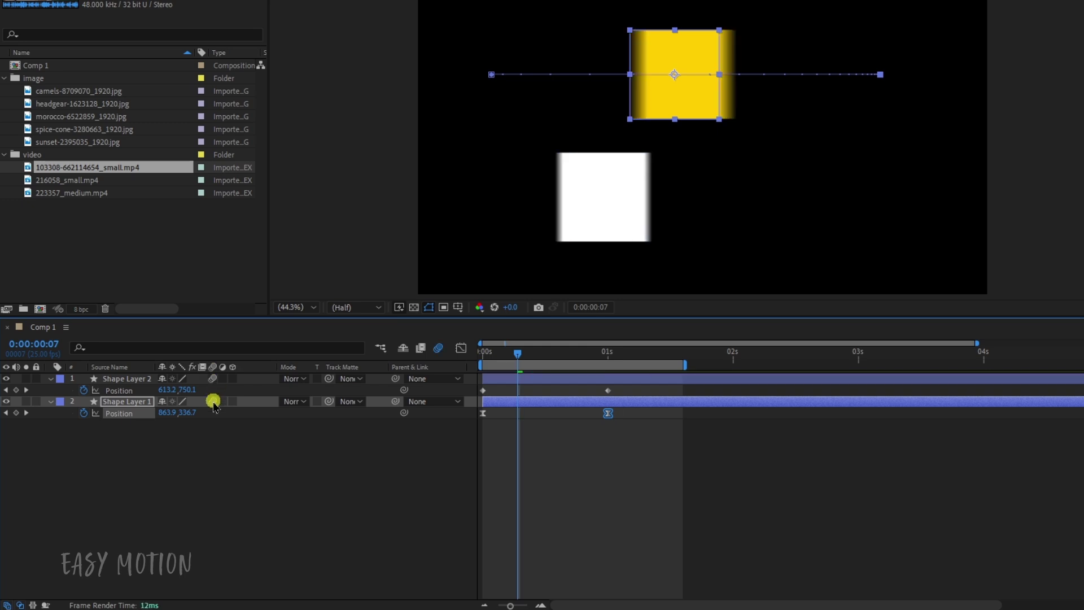
left_click(213, 401)
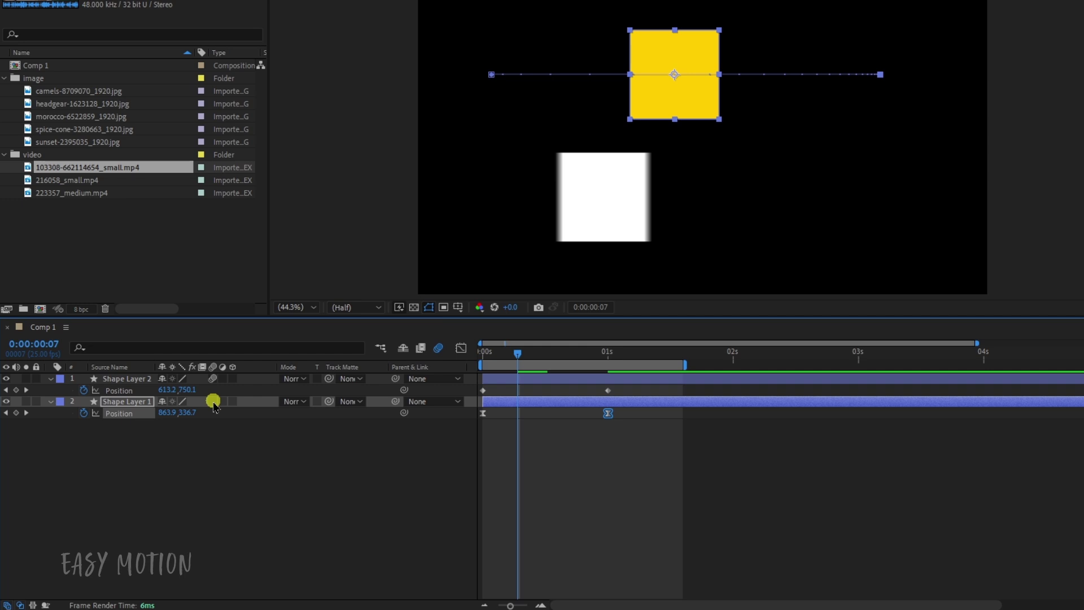
left_click(213, 401)
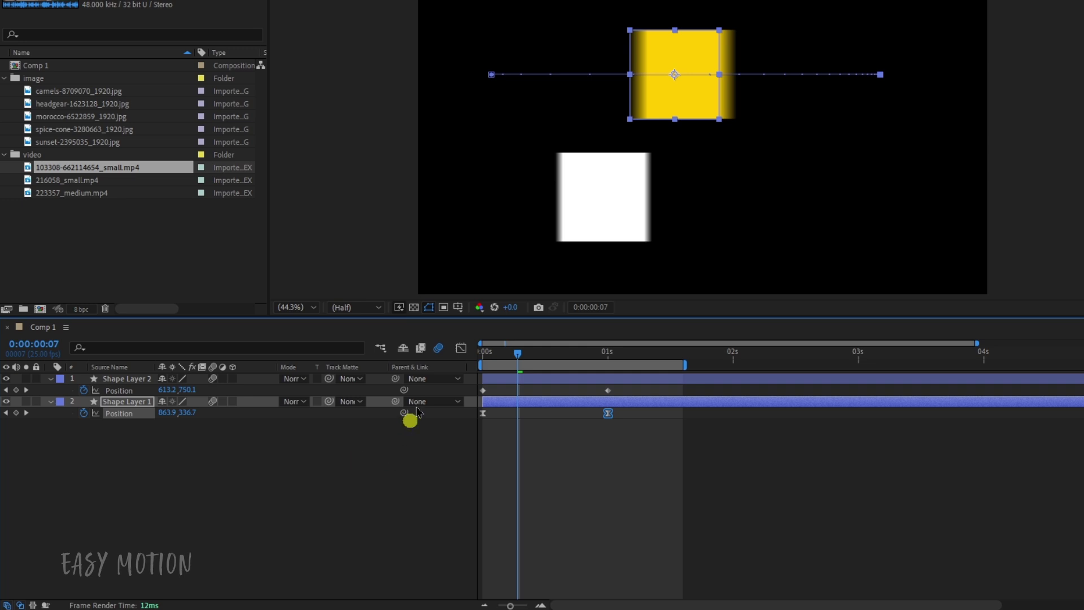
Switch the composition's motion blur off and on again, and preview both squares from the first frame.
left_click(439, 353)
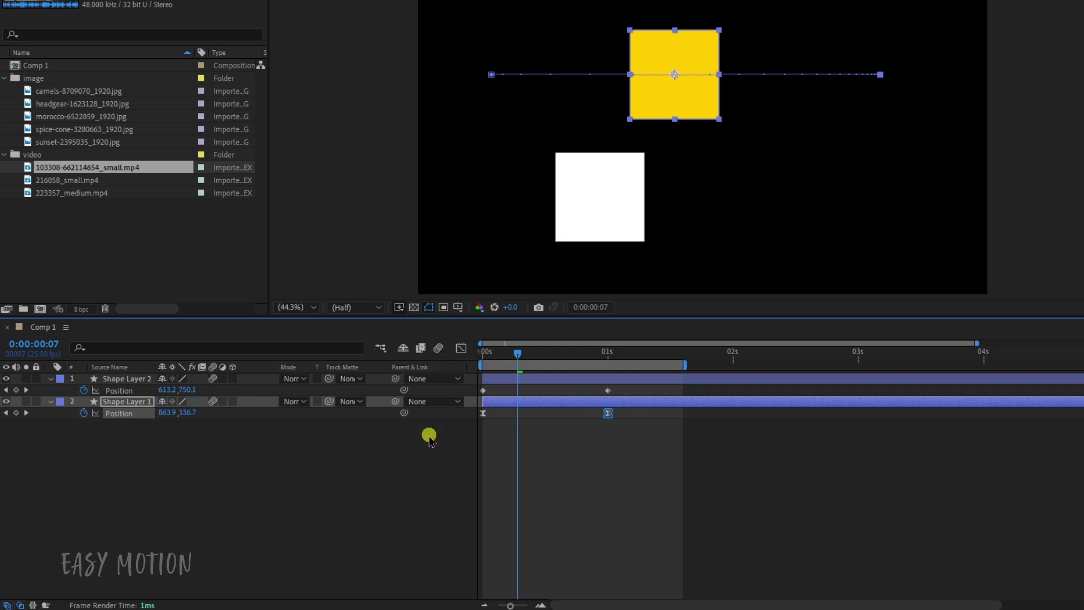
left_click(438, 349)
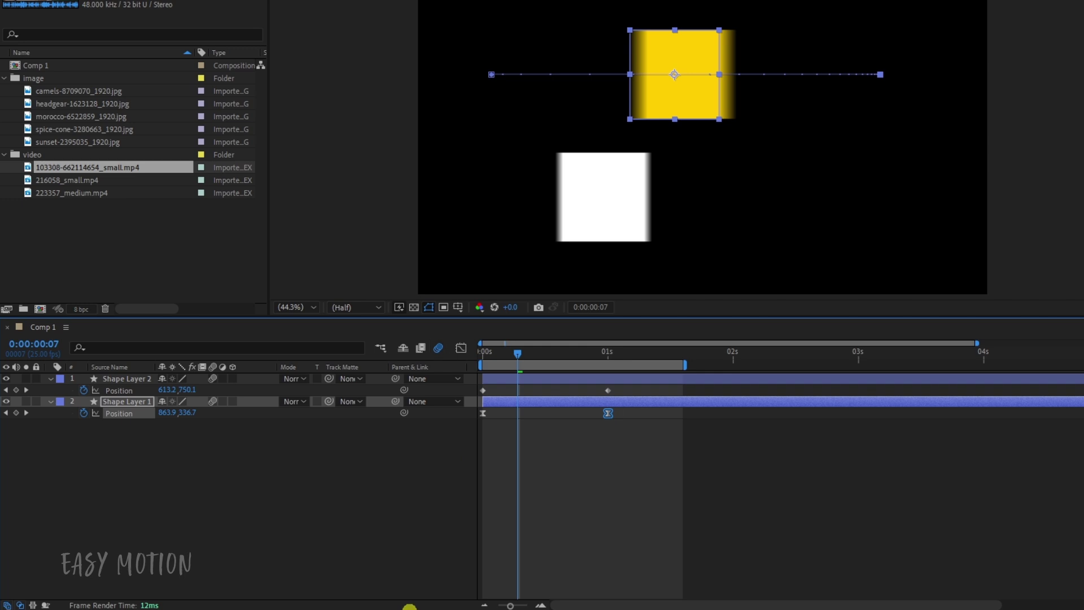
left_click_drag(502, 355, 481, 356)
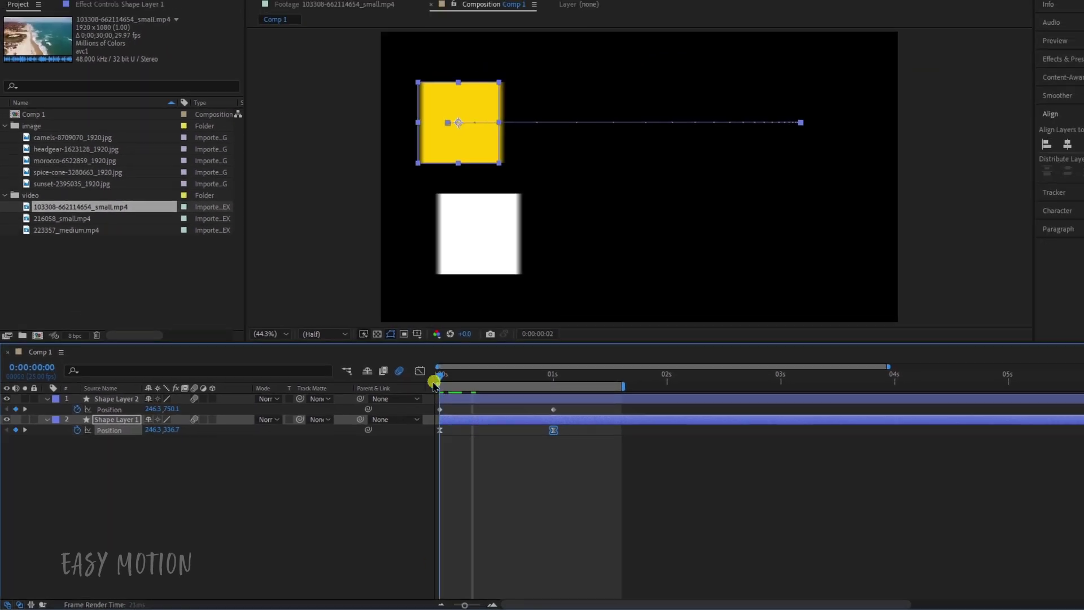
key("space")
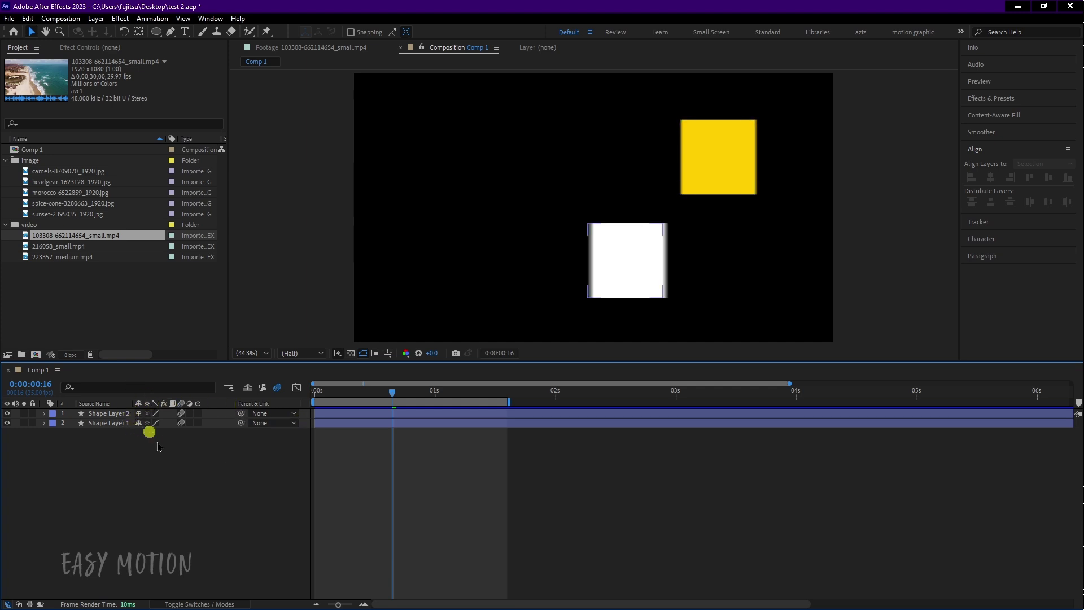
Look through the columns available for the Comp 1 timeline without changing them.
right_click(216, 407)
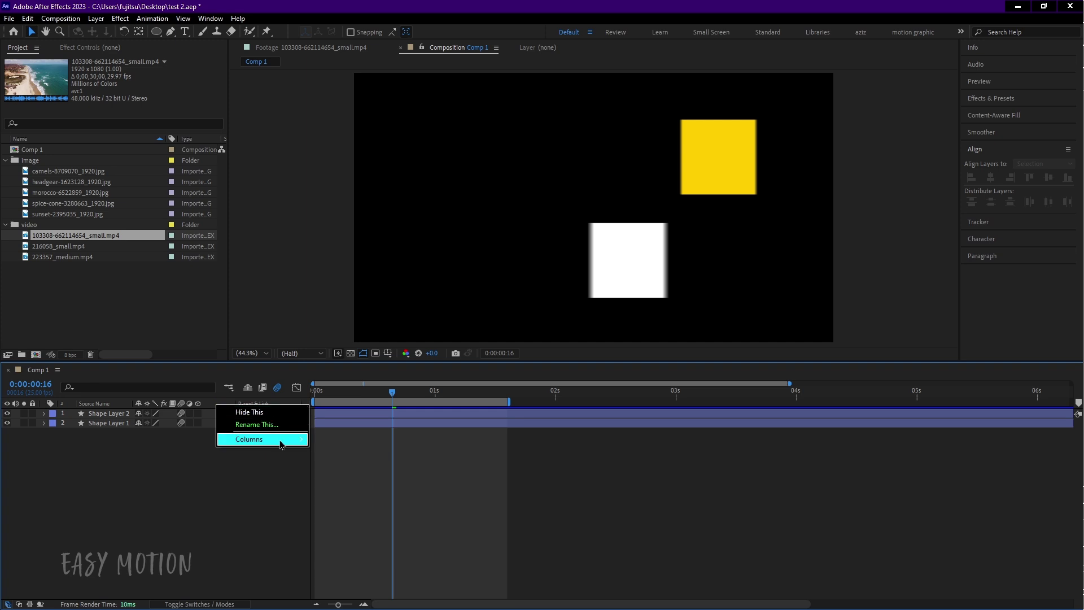
mouse_move(286, 441)
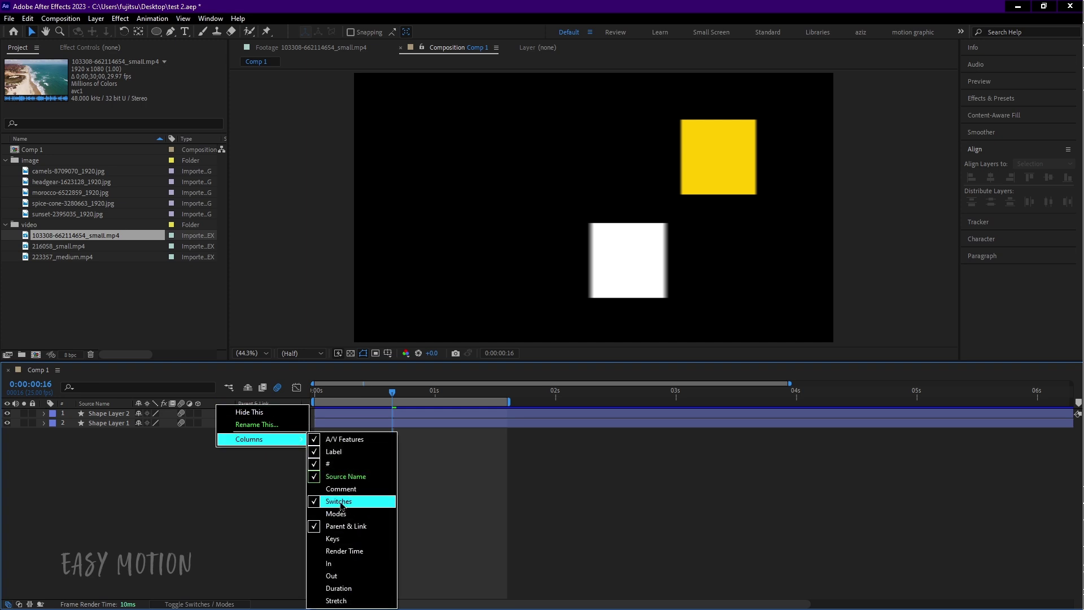
left_click(184, 478)
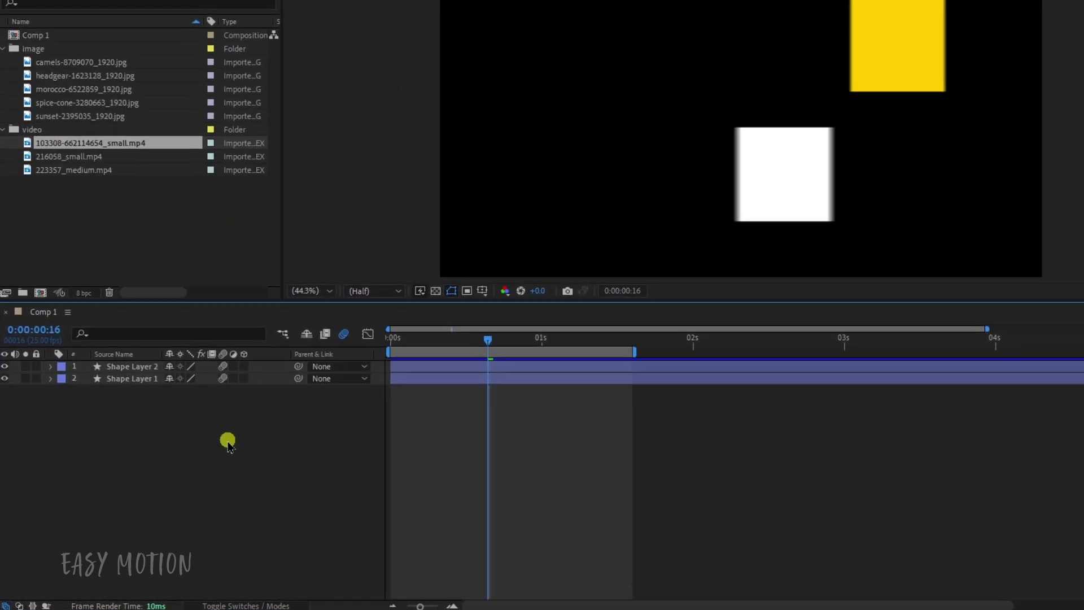
Mark Shape Layer 2 as shy and hide shy layers in the Comp 1 timeline.
left_click(184, 366)
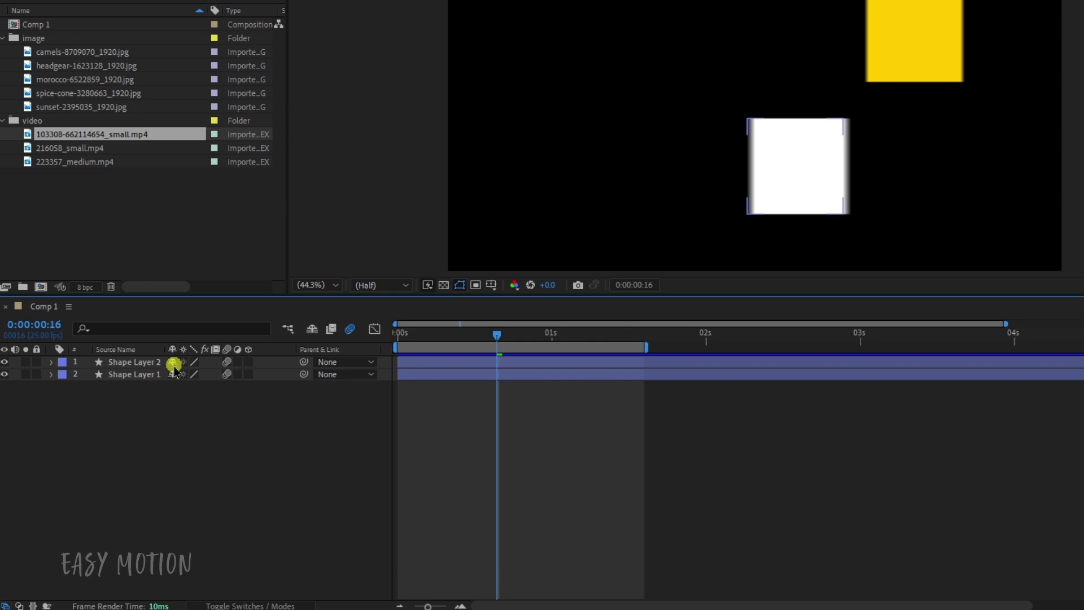
left_click(138, 366)
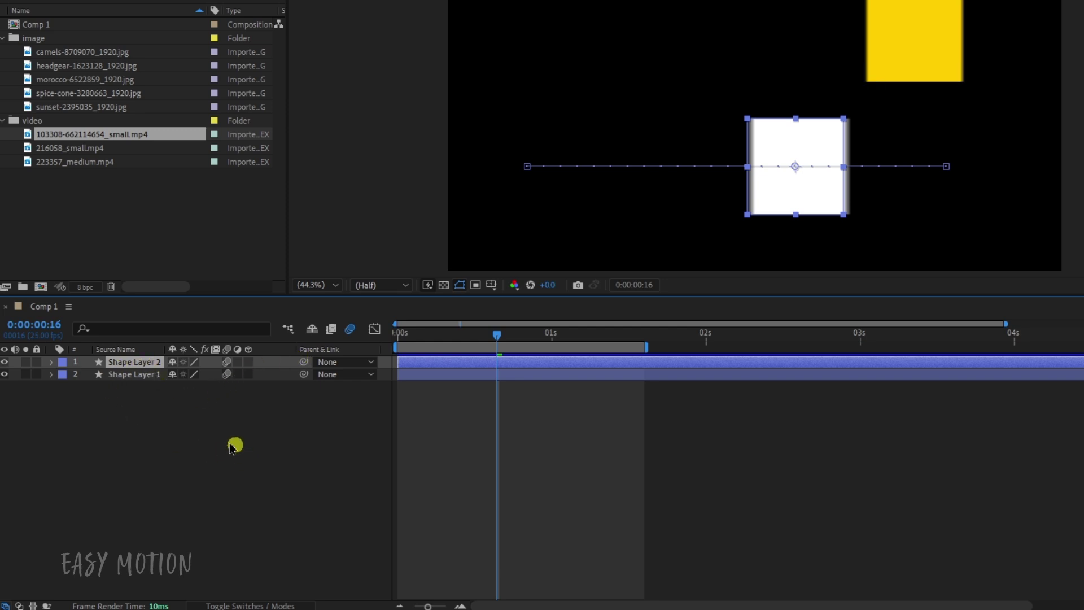
left_click(173, 363)
left_click(313, 329)
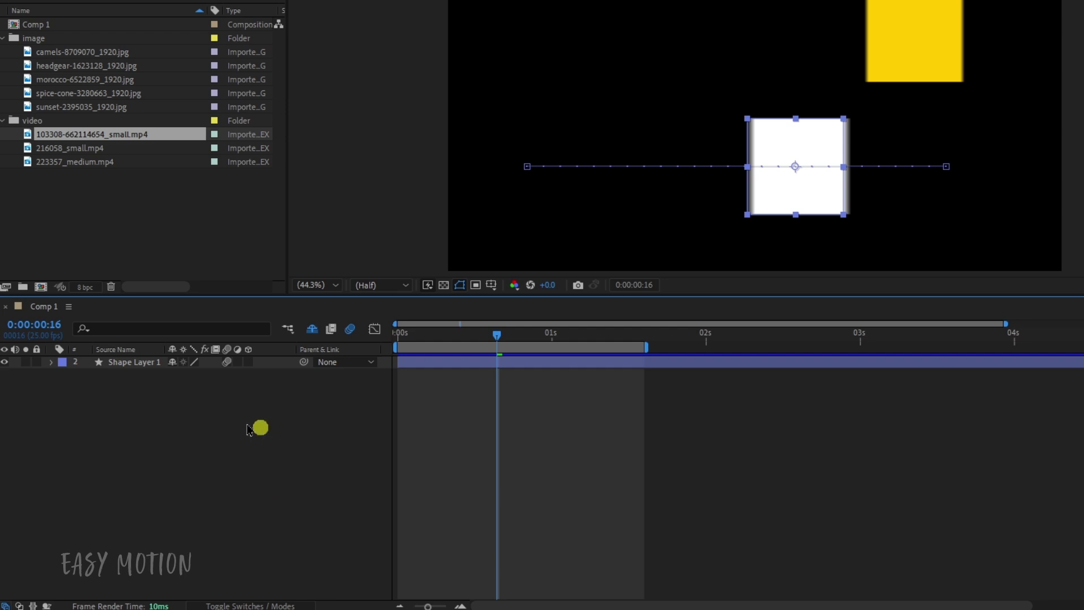
Show the shy layers again and clear Shape Layer 2's shy setting.
left_click(314, 329)
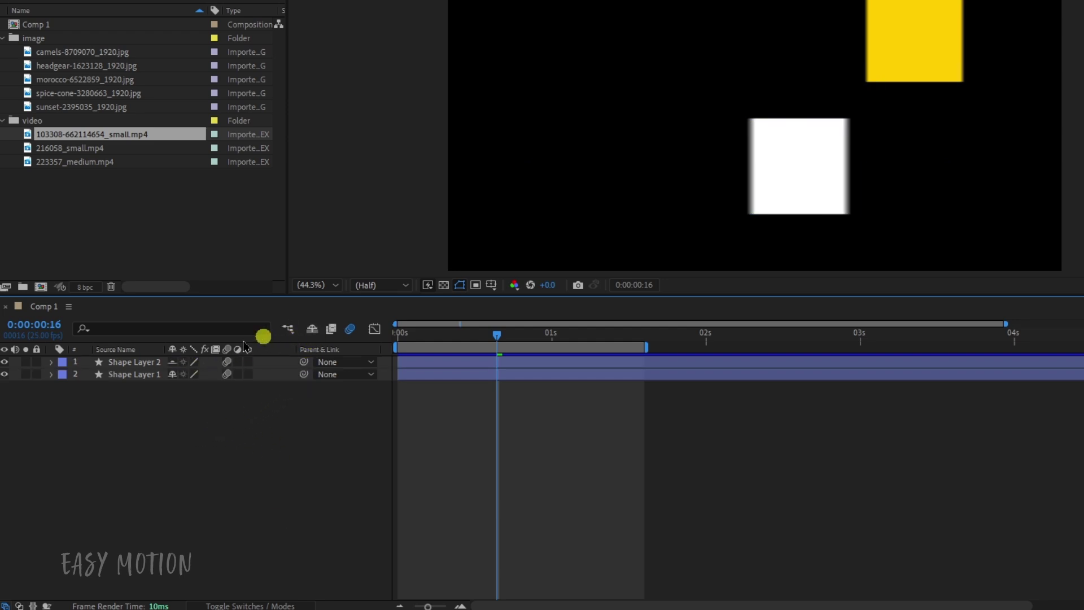
left_click(174, 362)
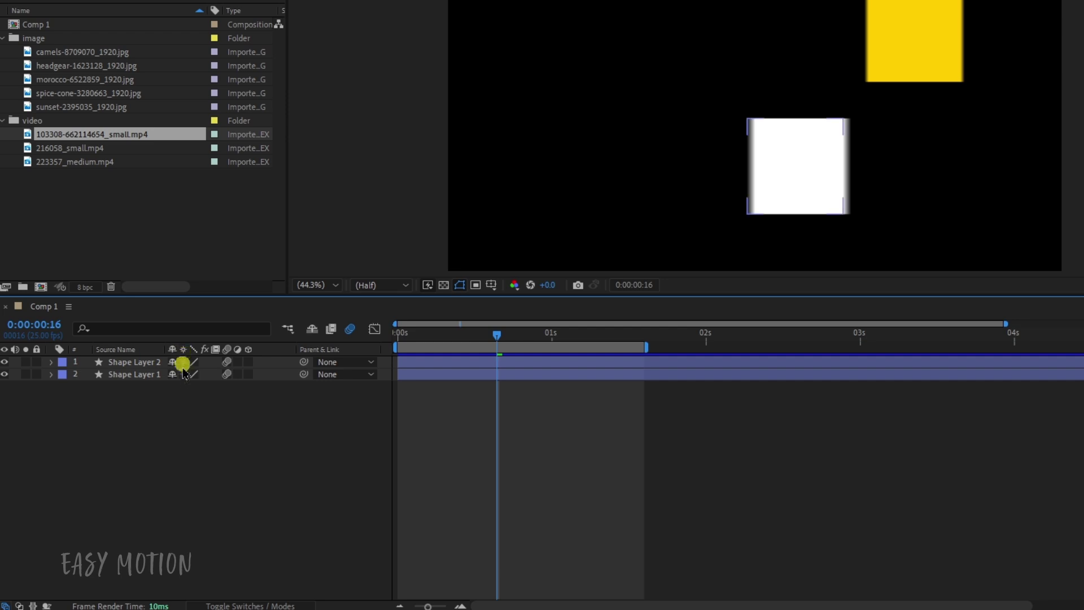
left_click(182, 395)
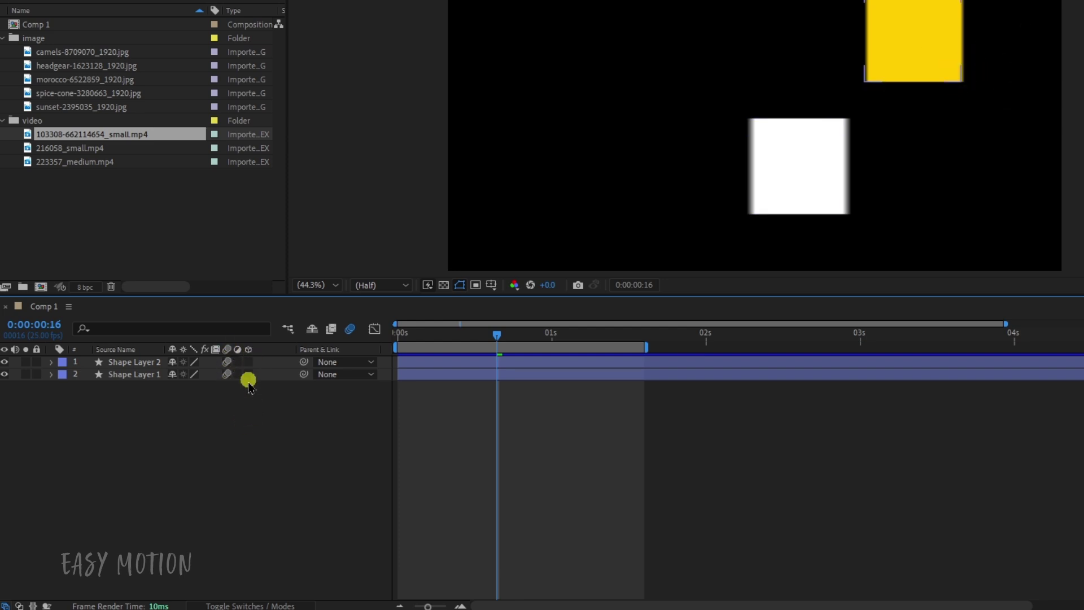
Make Shape Layer 2 a 3D layer, select it to view its axis handles, and turn 3D off again.
left_click(249, 362)
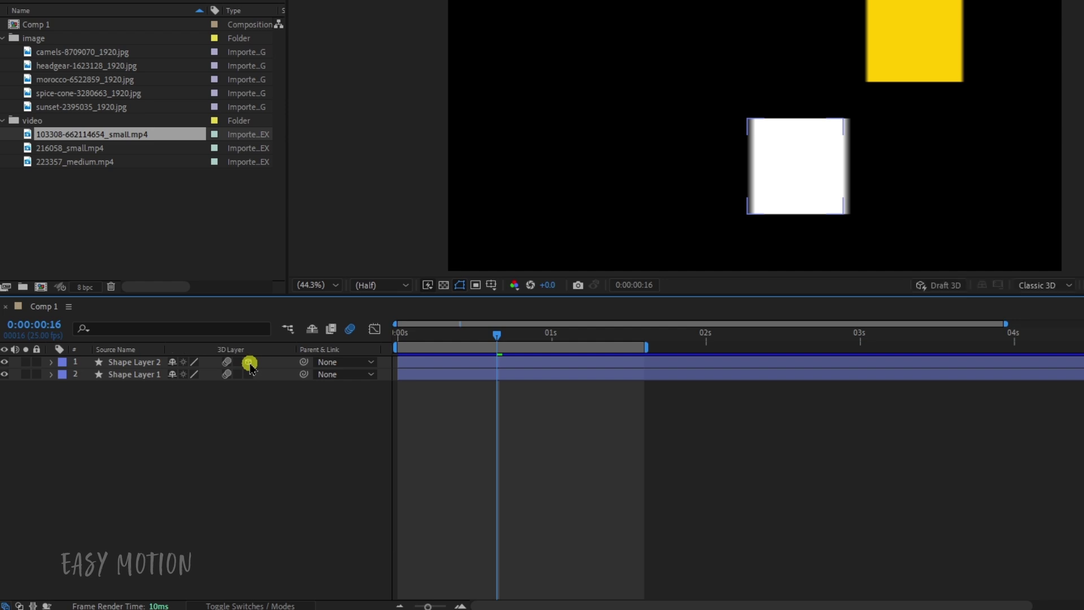
left_click(152, 362)
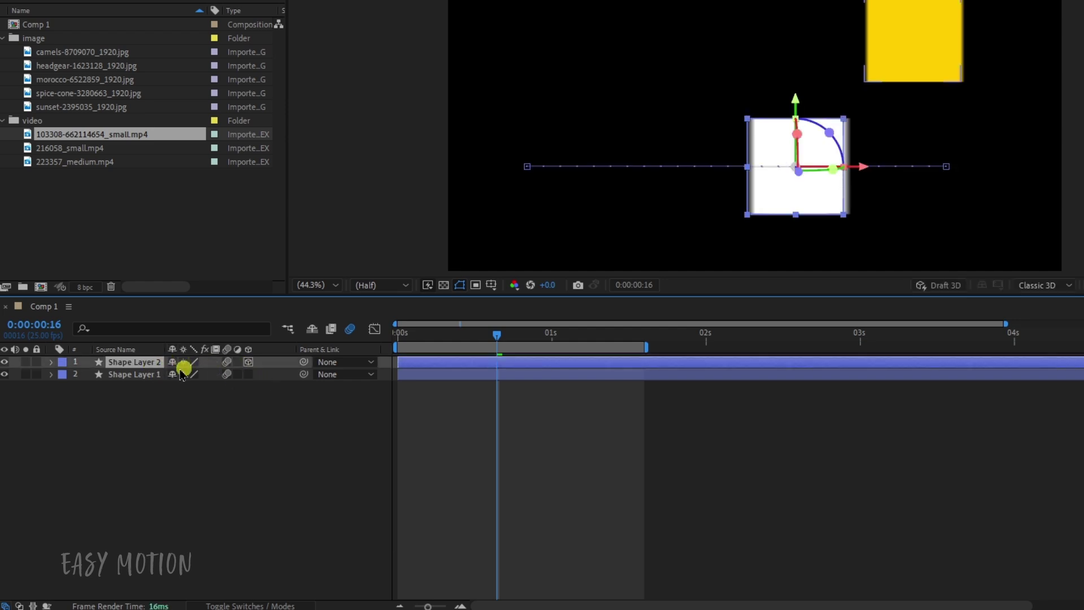
left_click(246, 362)
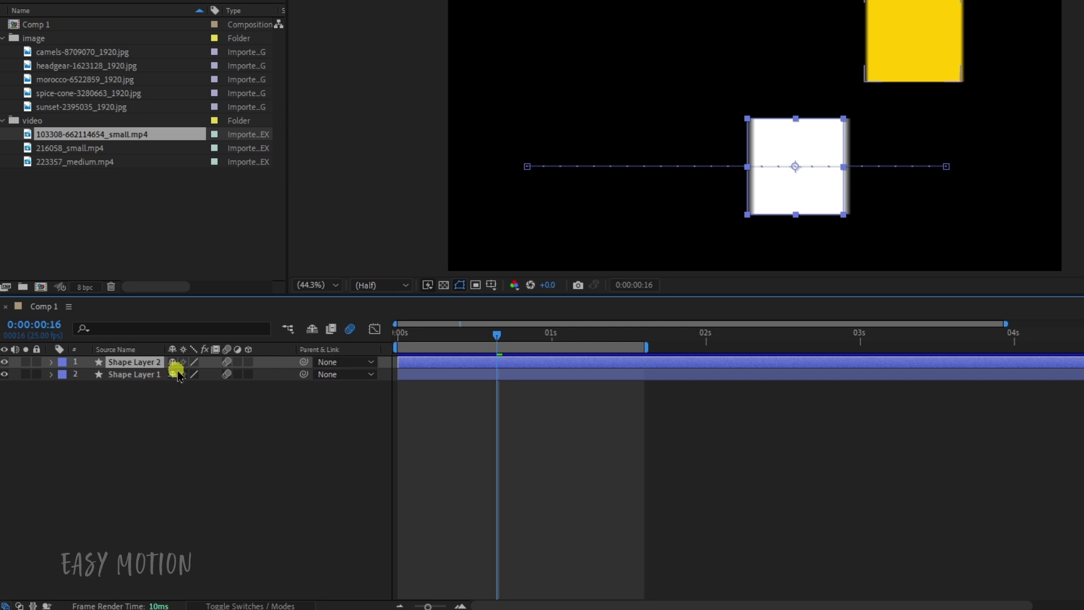
Show the Modes columns with Mode and Track Matte in the timeline, and deselect Shape Layer 2.
right_click(275, 358)
mouse_move(339, 396)
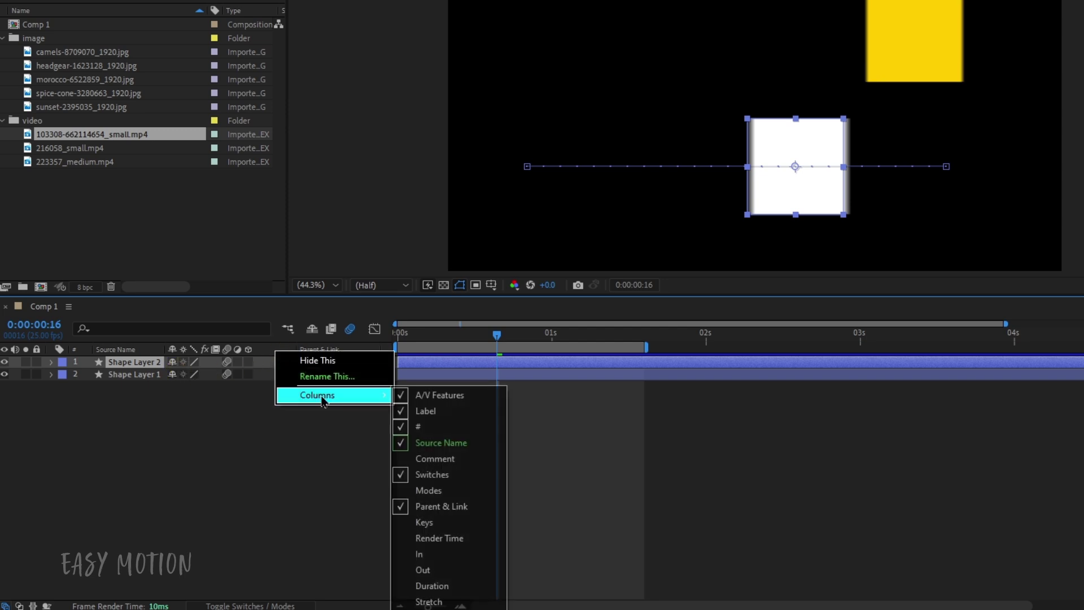
left_click(421, 489)
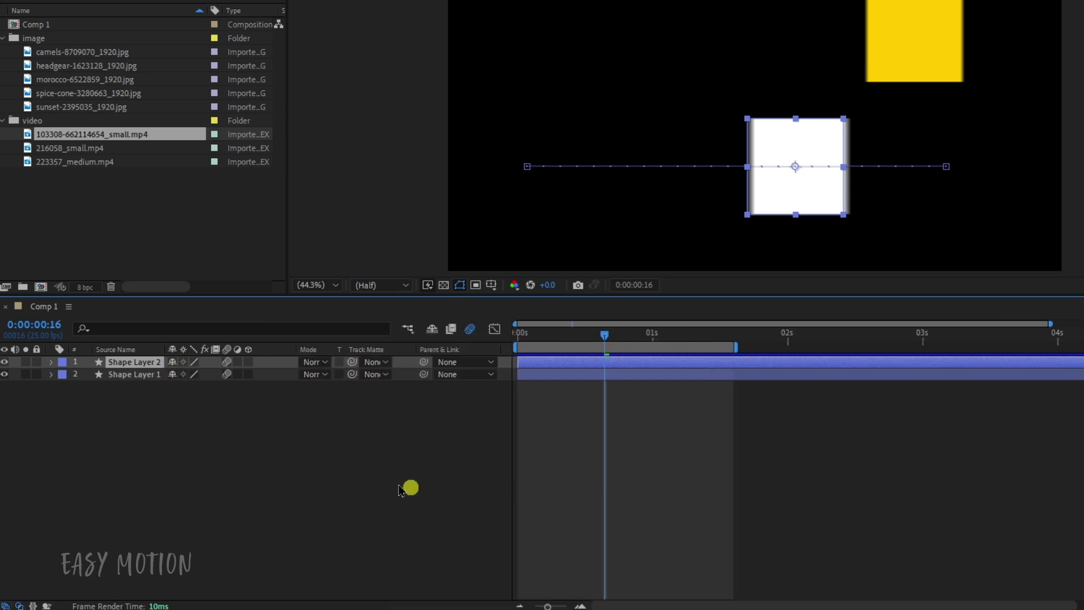
left_click(326, 367)
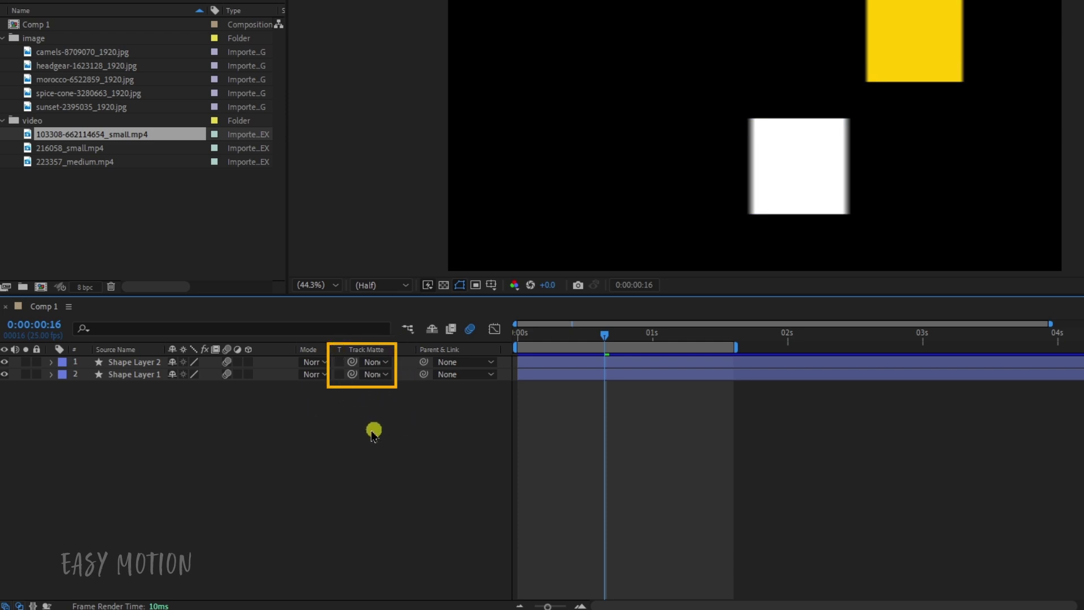
Hide the Modes columns in the Comp 1 timeline and show them again.
right_click(288, 355)
mouse_move(331, 395)
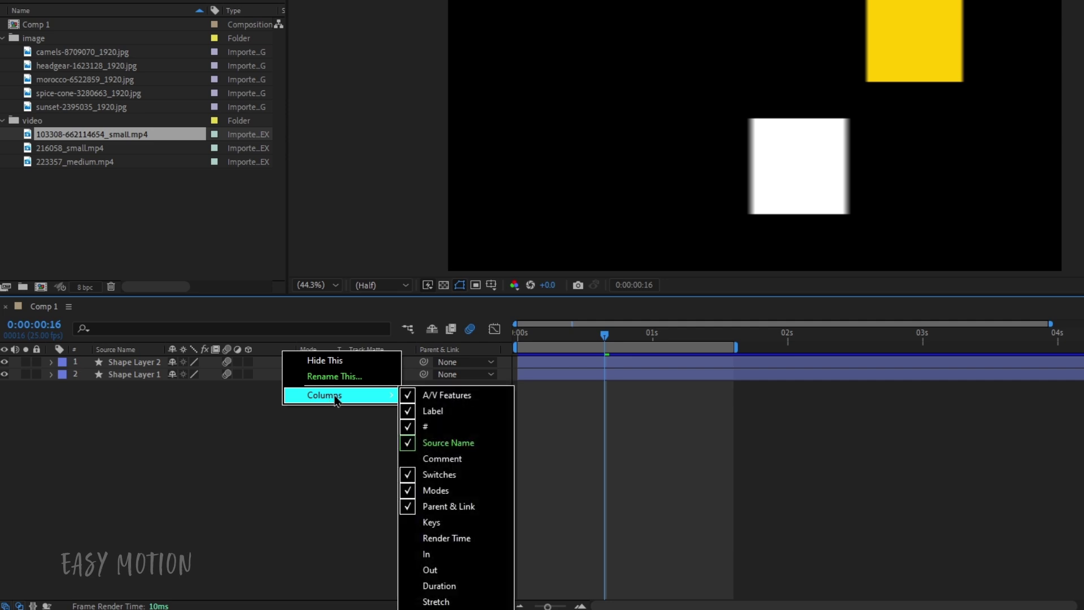
left_click(436, 490)
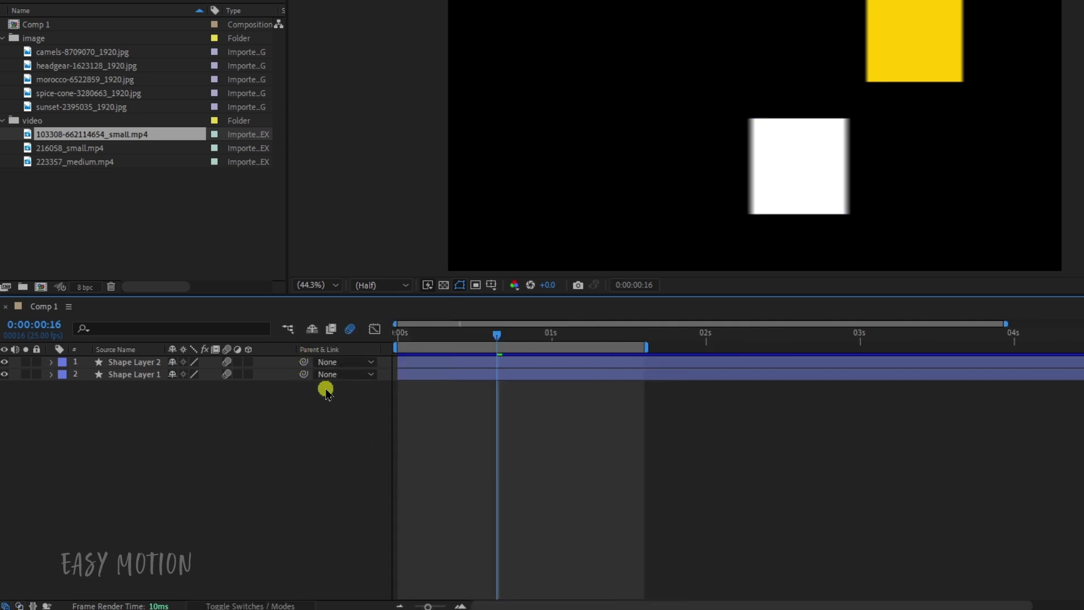
right_click(269, 353)
mouse_move(331, 392)
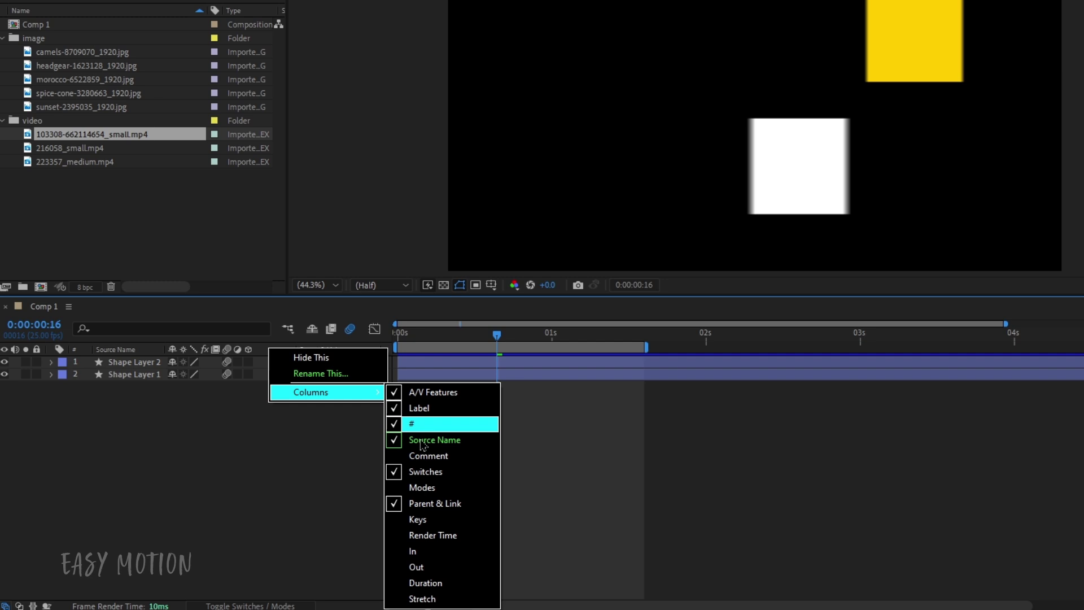
left_click(427, 493)
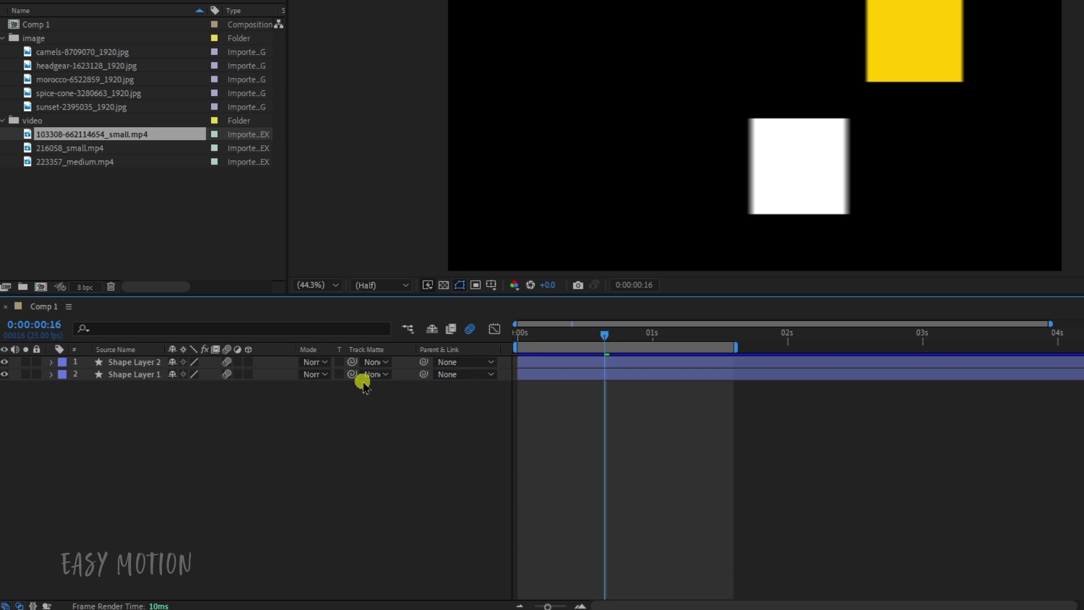
Make both square shape layers shy, turn off their visibility, and hide the shy layers in the timeline.
left_click_drag(155, 428, 136, 367)
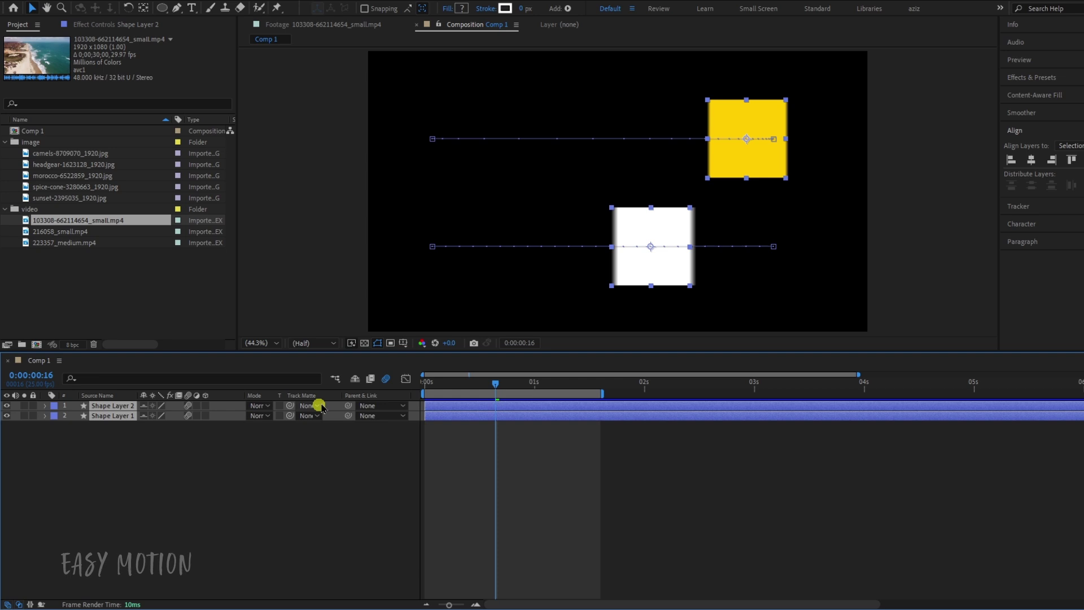
key("Delete")
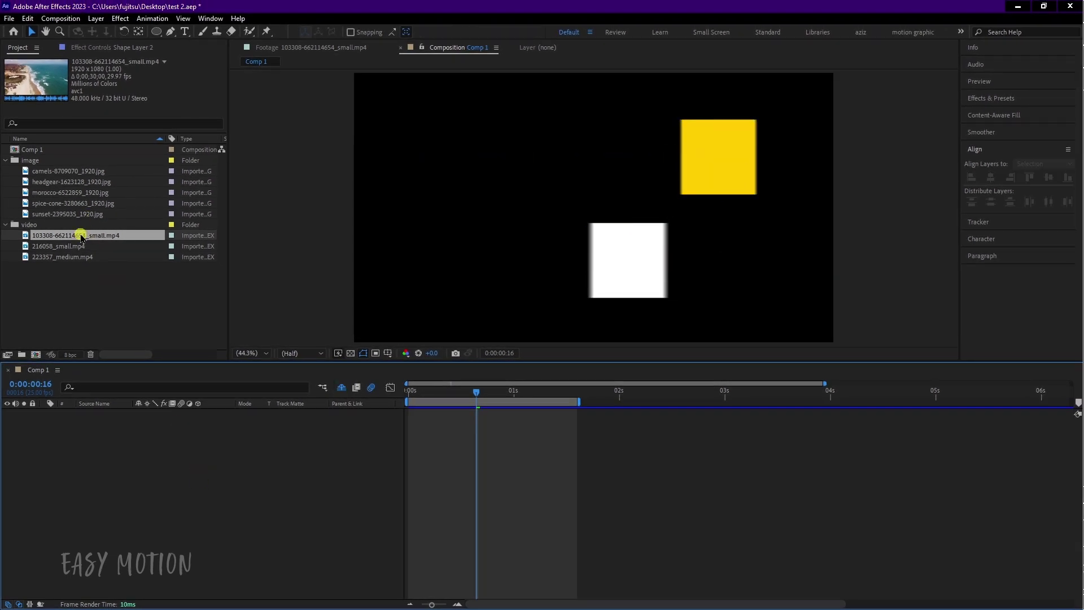
left_click(342, 387)
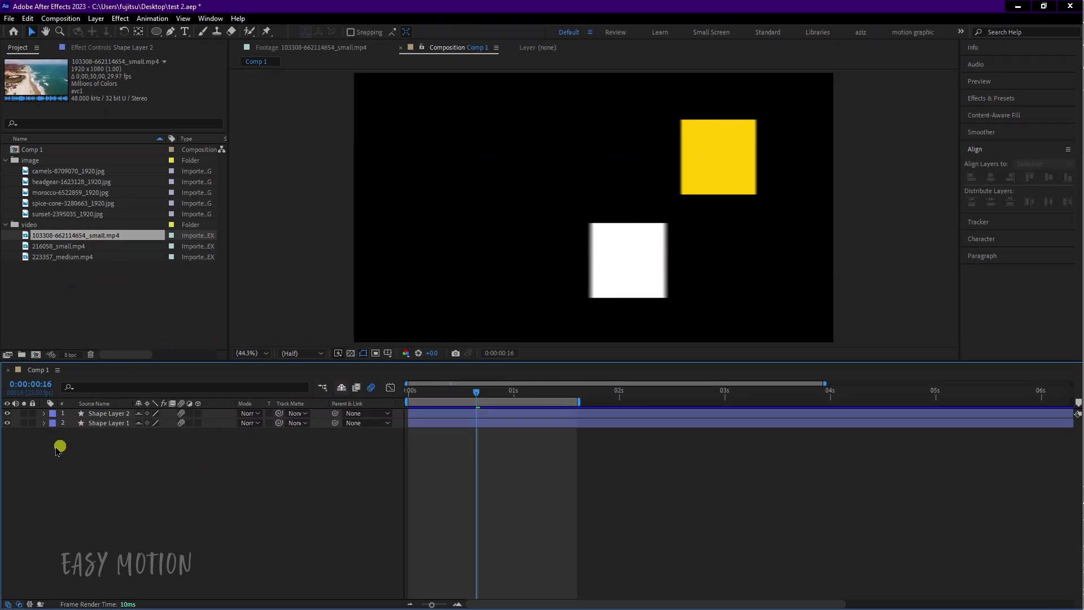
left_click_drag(7, 415, 7, 430)
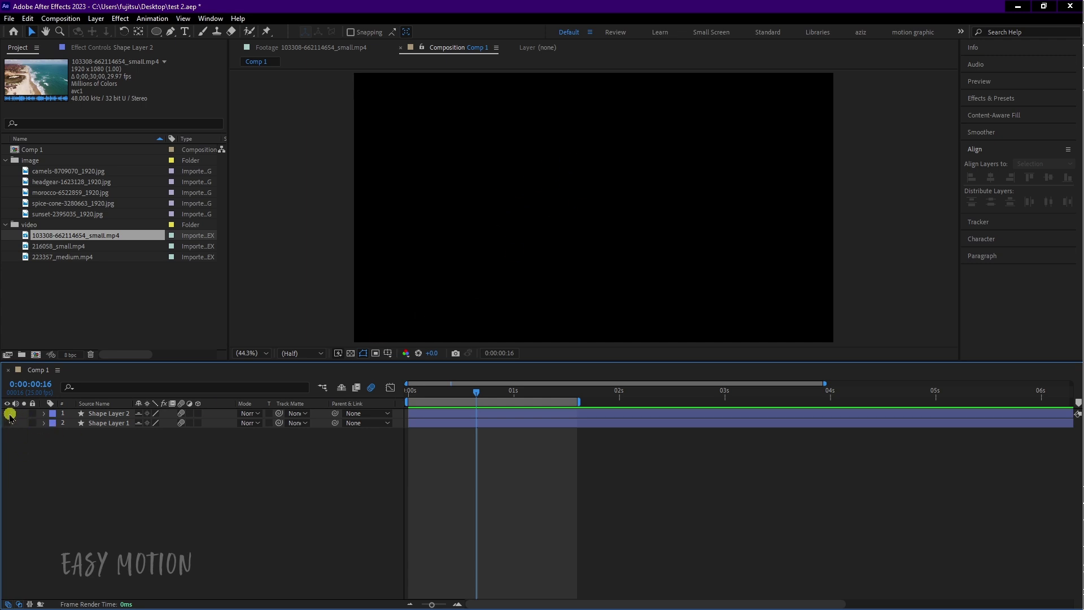
mouse_move(9, 417)
left_mouse_down()
mouse_move(7, 431)
mouse_move(7, 415)
left_mouse_up()
left_click(341, 388)
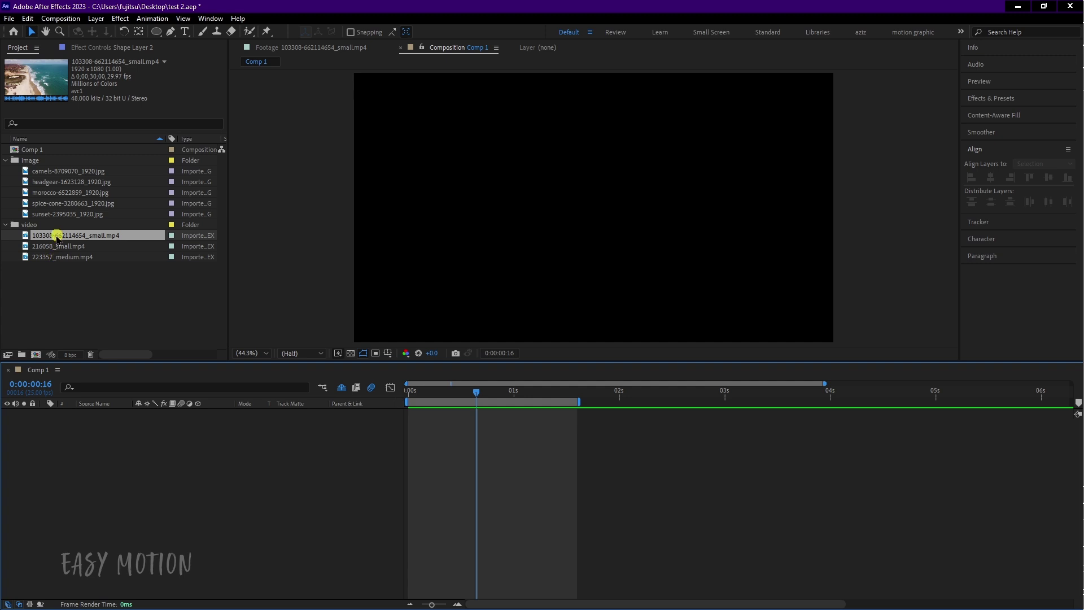
left_click_drag(57, 239, 112, 439)
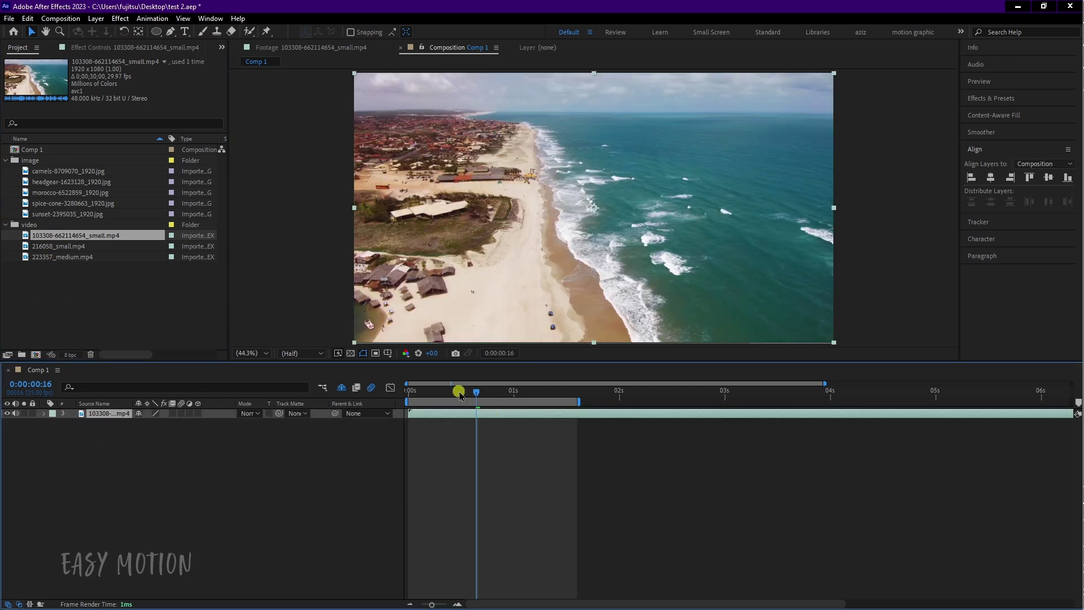
left_click_drag(460, 395, 995, 421)
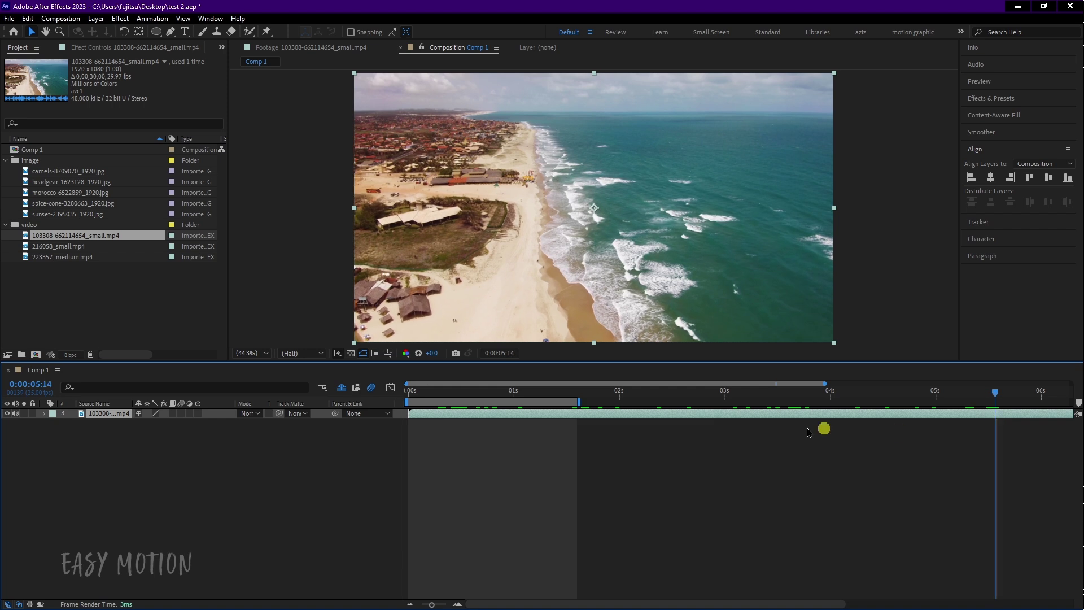
left_click_drag(580, 401, 1051, 401)
left_click_drag(764, 400, 562, 382)
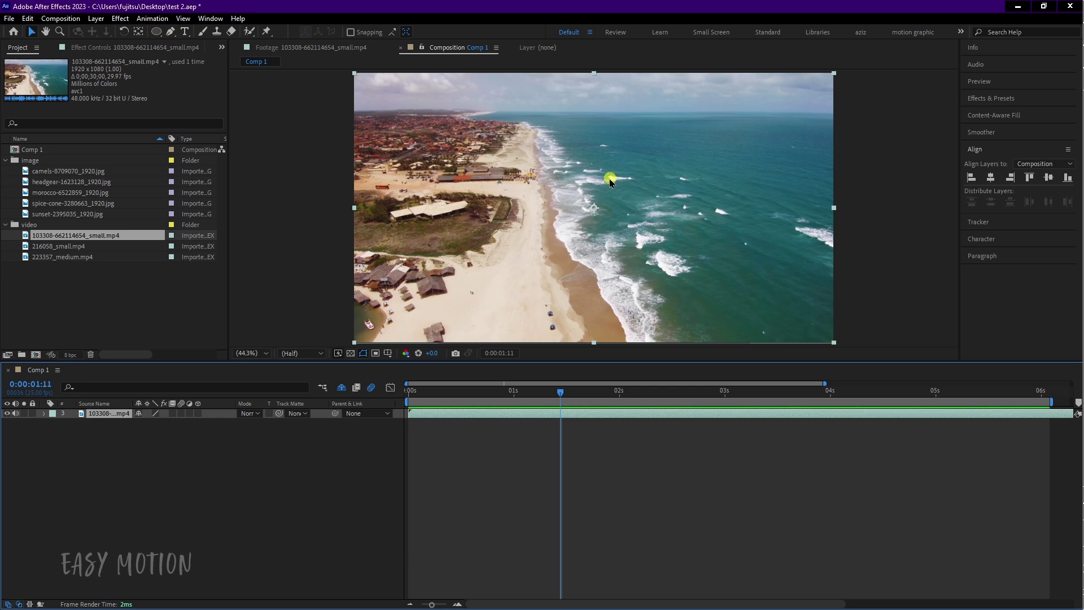
Draw a white circle as a new shape layer over the footage and centre it horizontally and vertically in the composition.
left_click(279, 496)
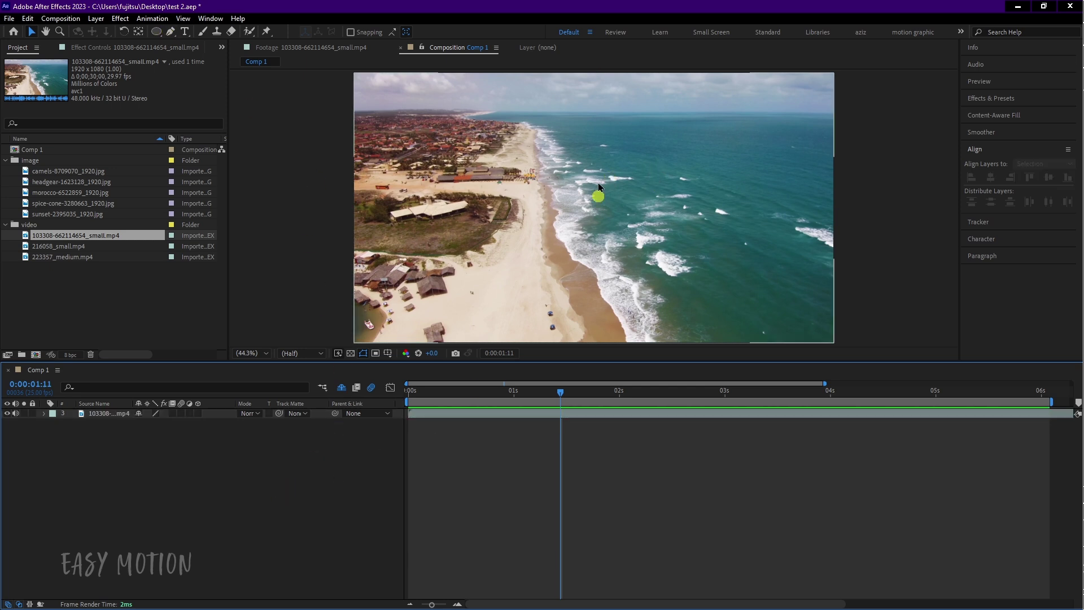
left_click(156, 32)
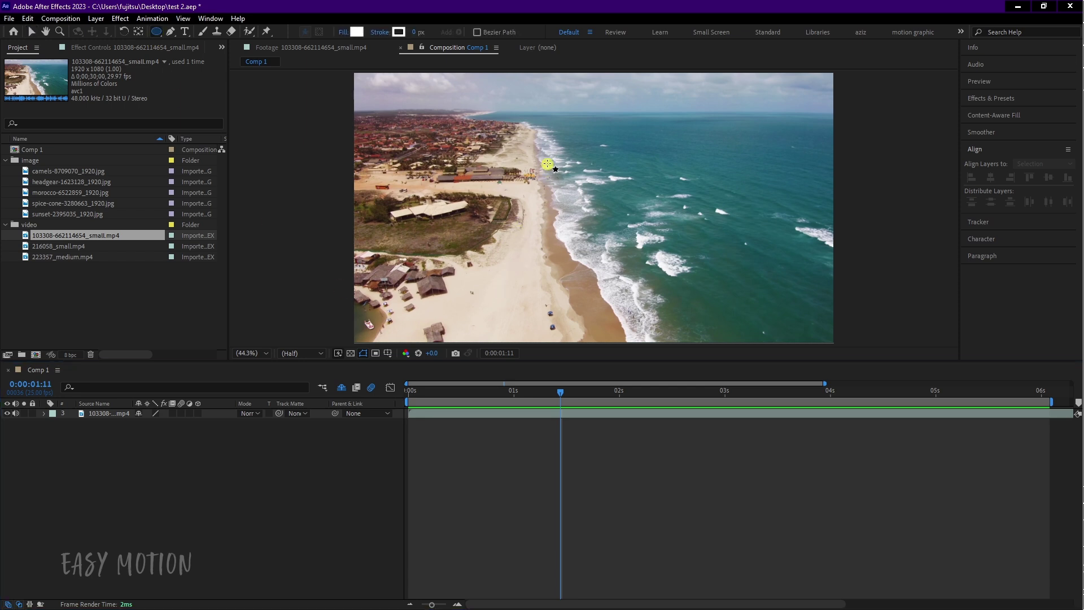
mouse_move(548, 164)
left_mouse_down()
mouse_move(672, 285)
mouse_move(677, 235)
mouse_move(659, 281)
mouse_move(667, 285)
mouse_move(596, 281)
mouse_move(689, 271)
mouse_move(627, 277)
mouse_move(677, 271)
mouse_move(704, 295)
left_mouse_up()
left_click(32, 32)
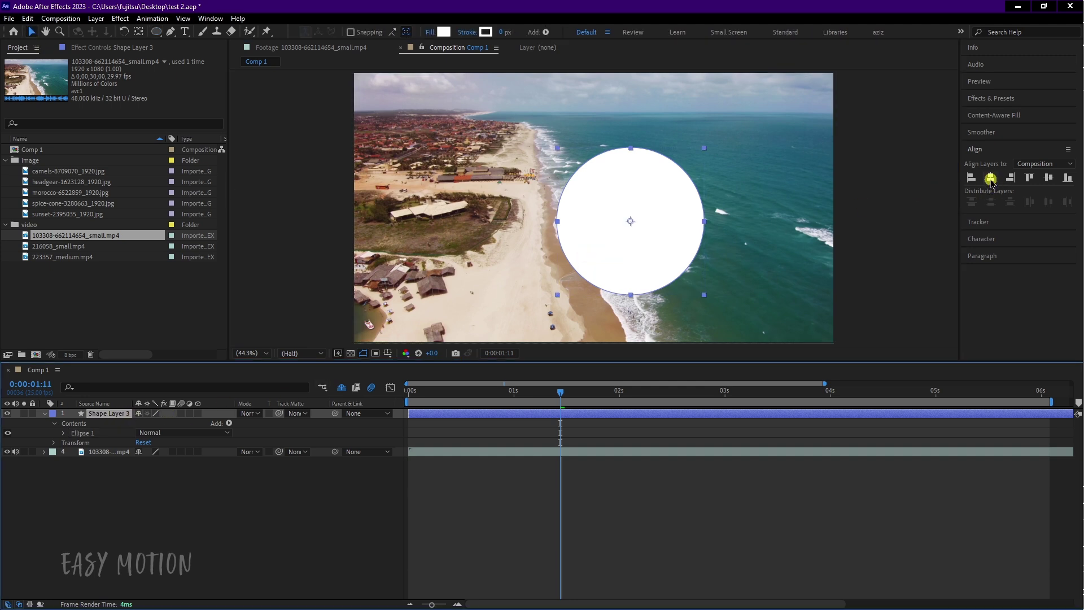
left_click(991, 179)
left_click(1048, 178)
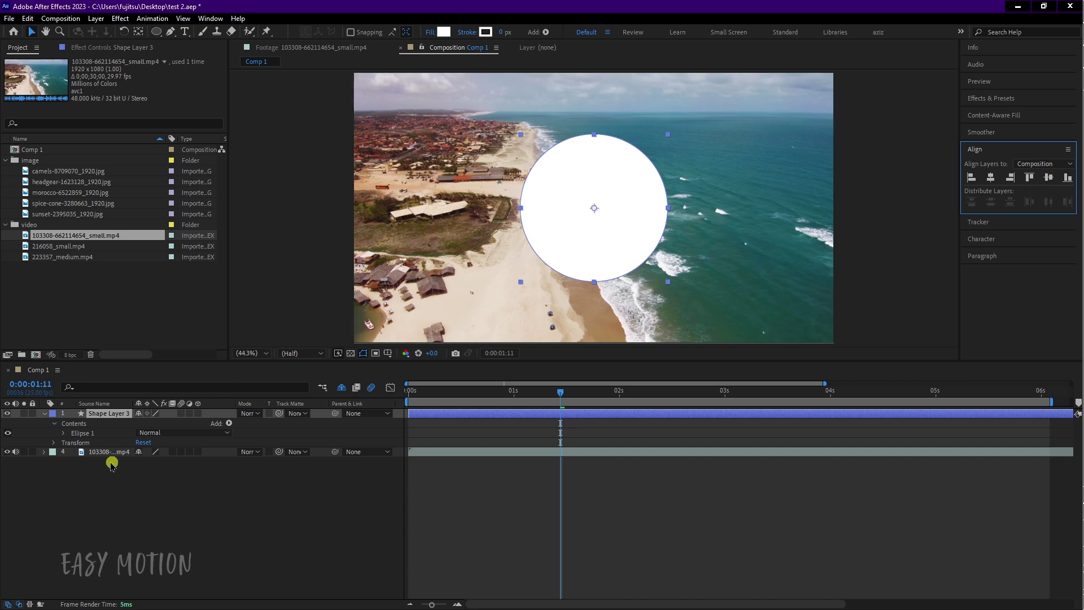
left_click(48, 414)
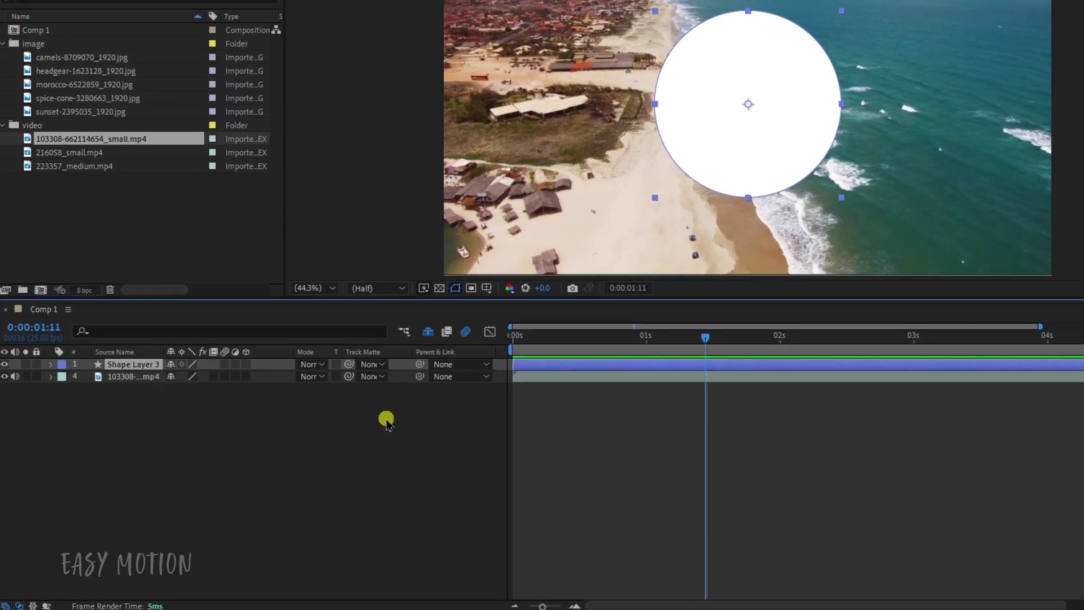
Set Shape Layer 3 as the track matte of the beach footage layer and scrub through the timeline to check it.
left_click(383, 375)
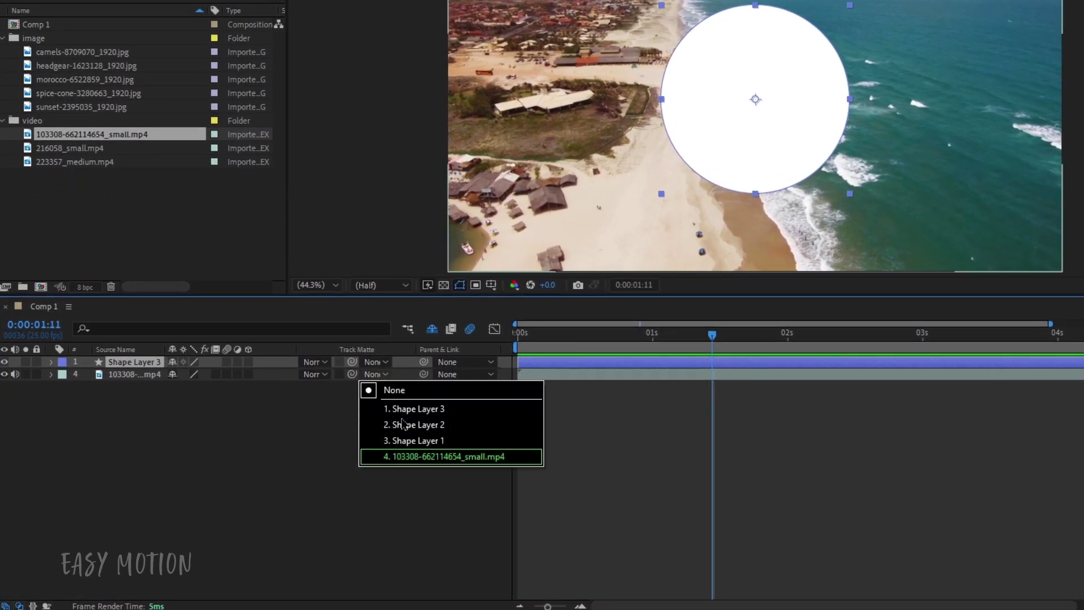
left_click(297, 457)
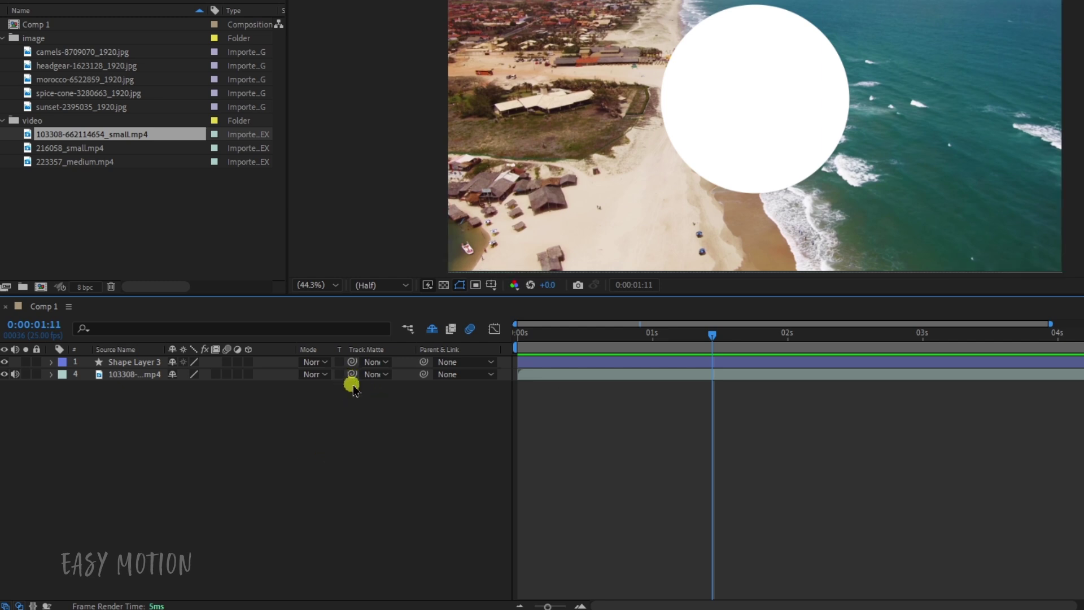
left_click_drag(351, 374, 253, 436)
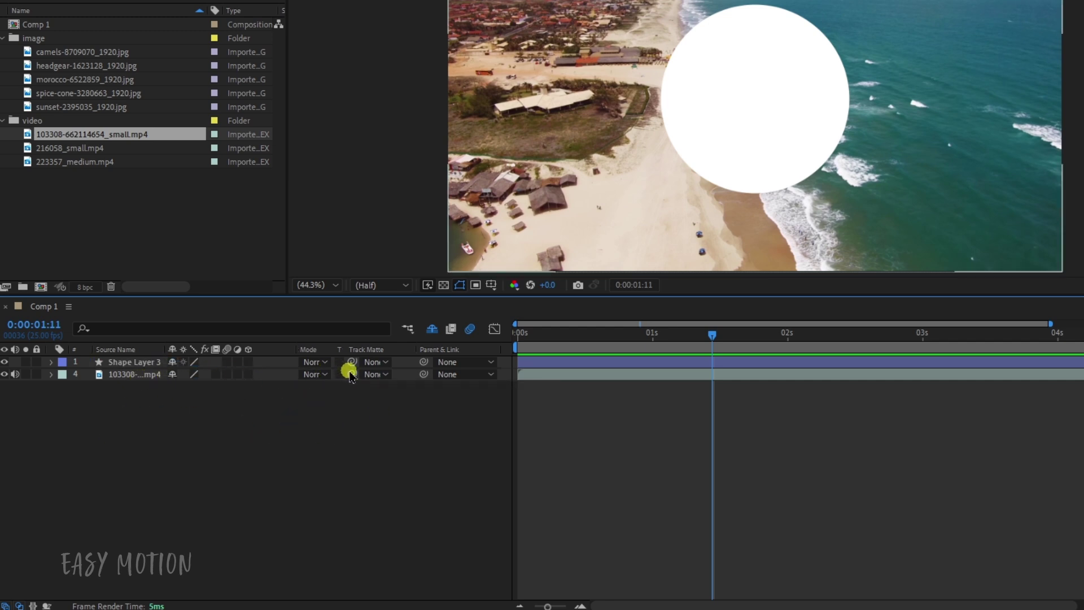
left_click_drag(352, 374, 128, 367)
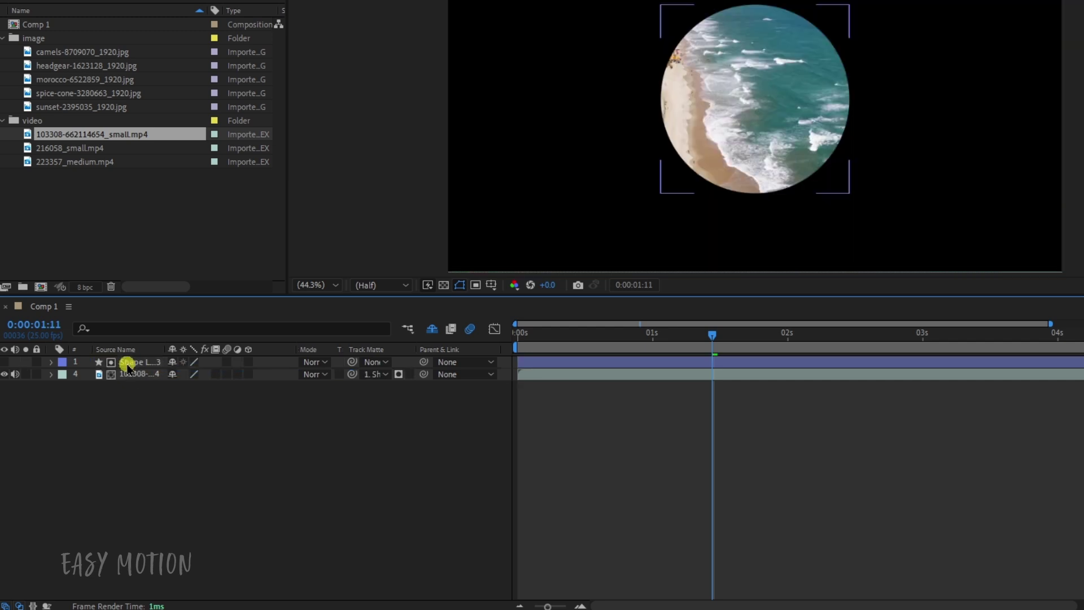
left_click(763, 156)
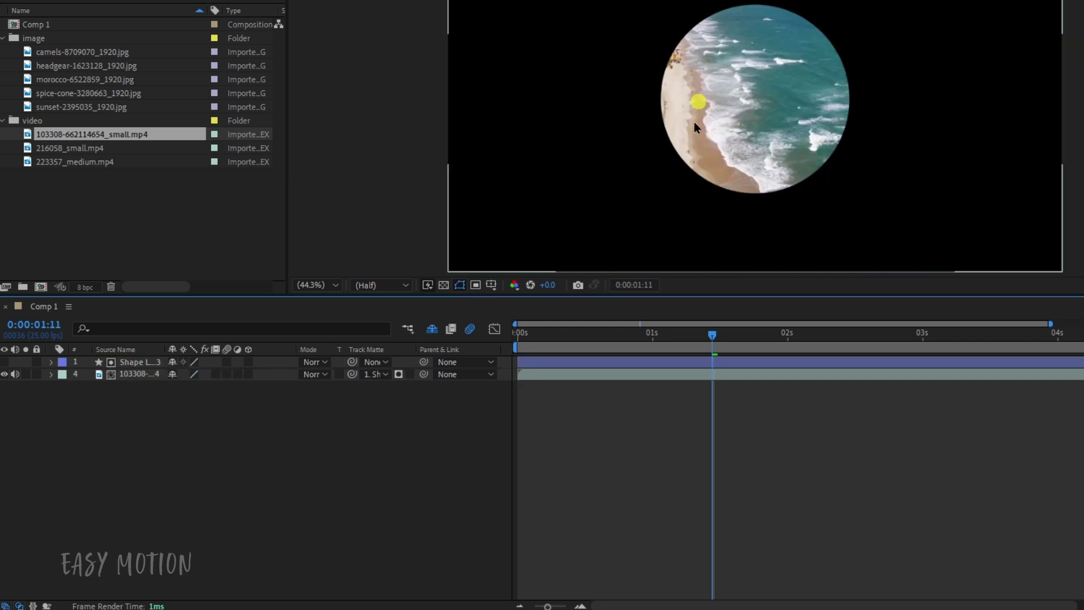
left_click_drag(653, 337, 588, 344)
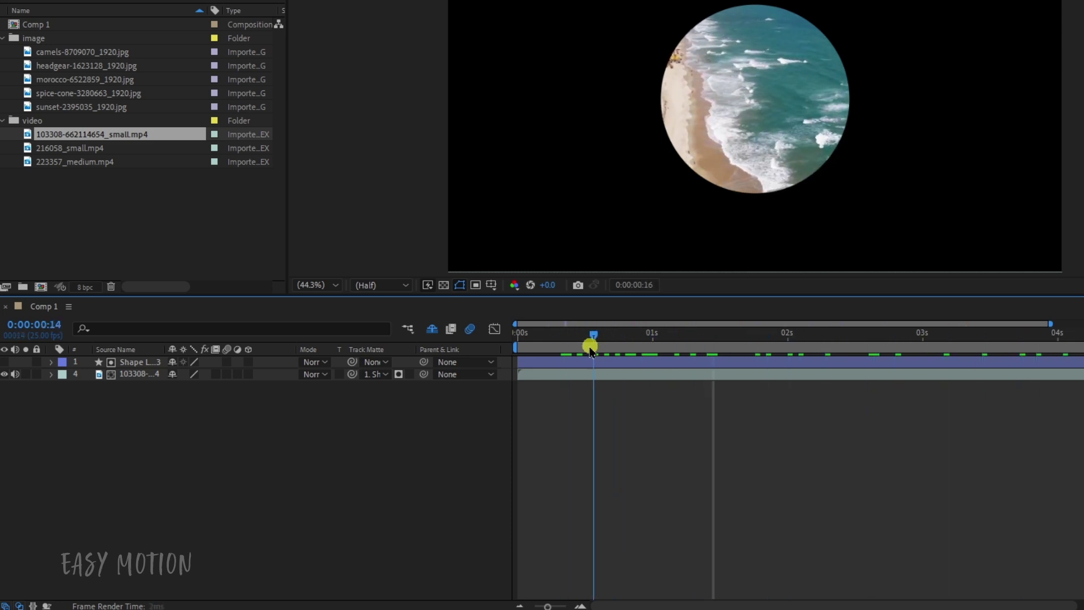
Toggle the transparency grid on and off to inspect the area outside the circle, and scrub to 0:00:01:04.
left_click(443, 285)
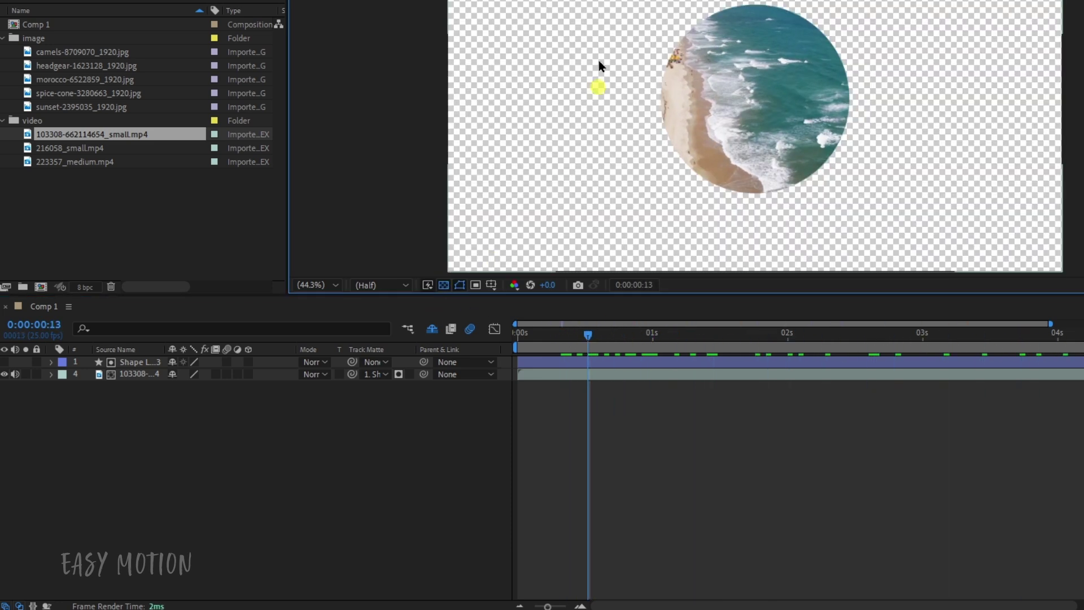
left_click(443, 285)
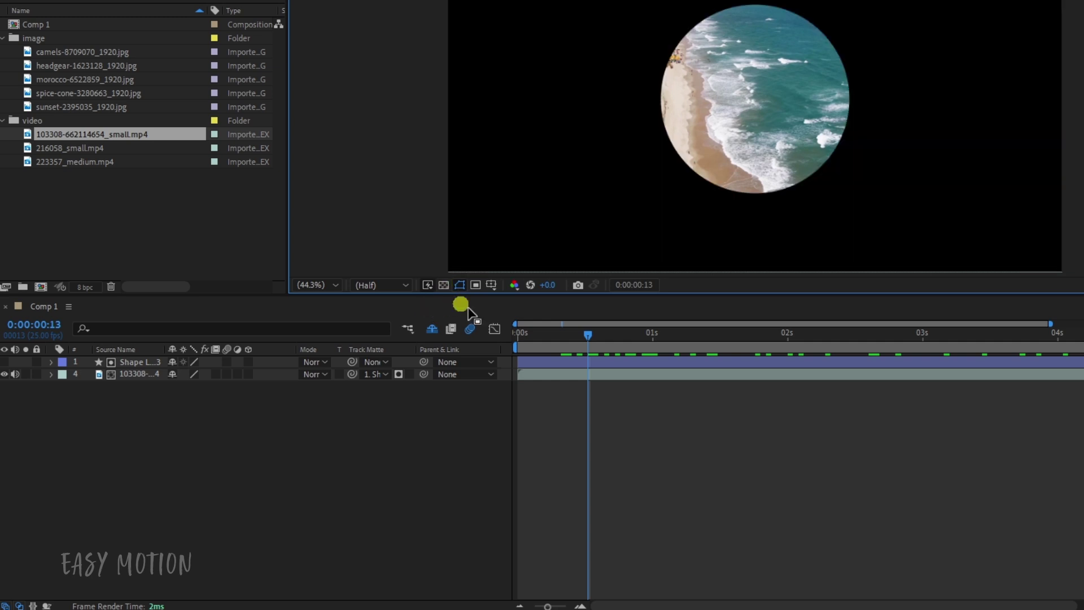
left_click(445, 286)
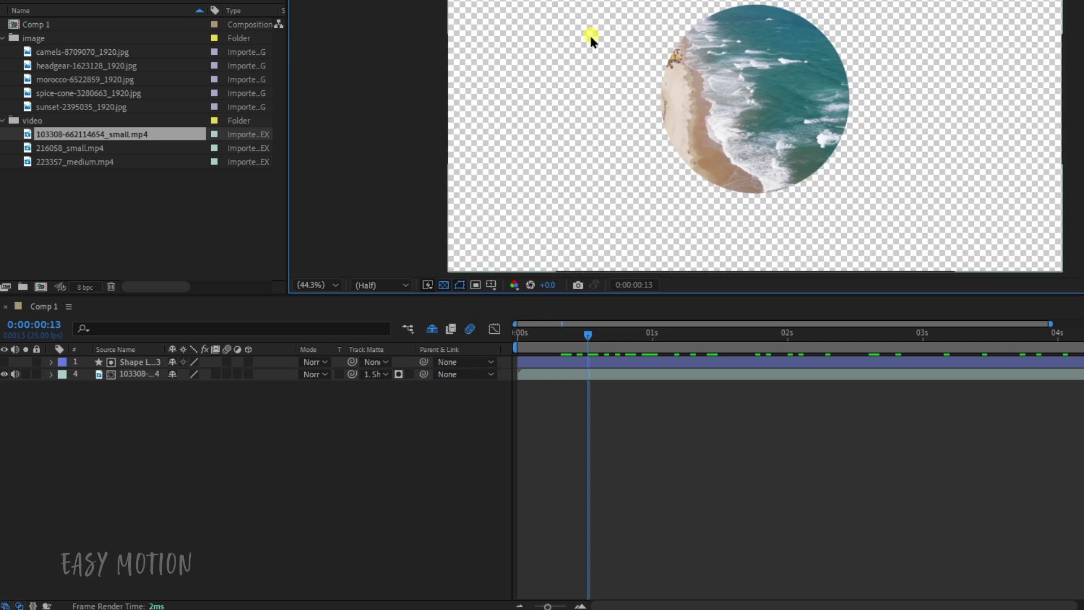
left_click(443, 285)
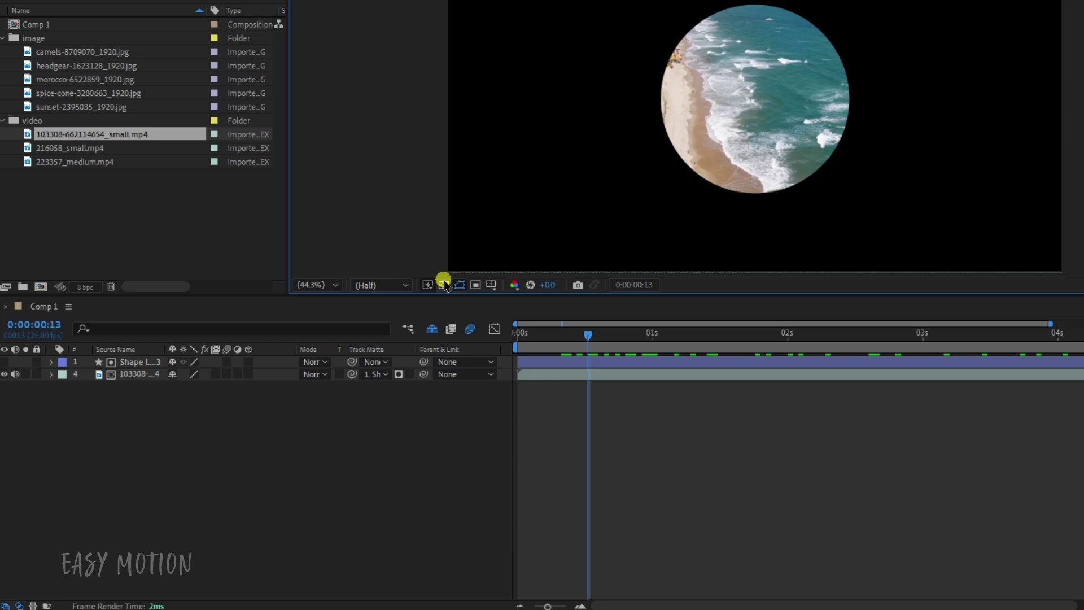
left_click(585, 336)
left_click_drag(586, 336, 678, 334)
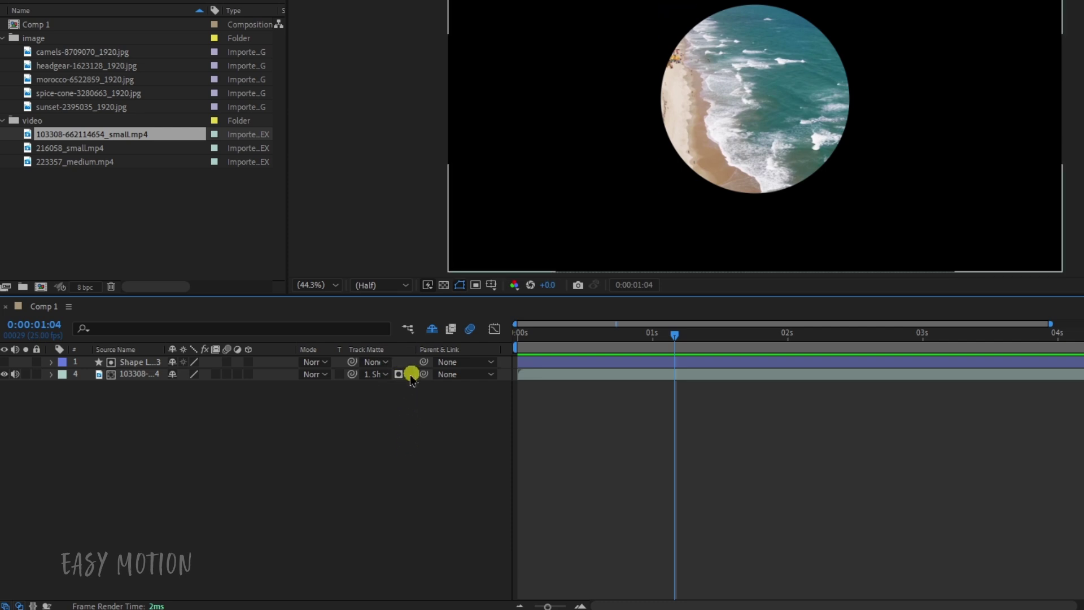
Invert the footage's track matte, move the circle around over the footage, and turn the inversion off again.
left_click(409, 374)
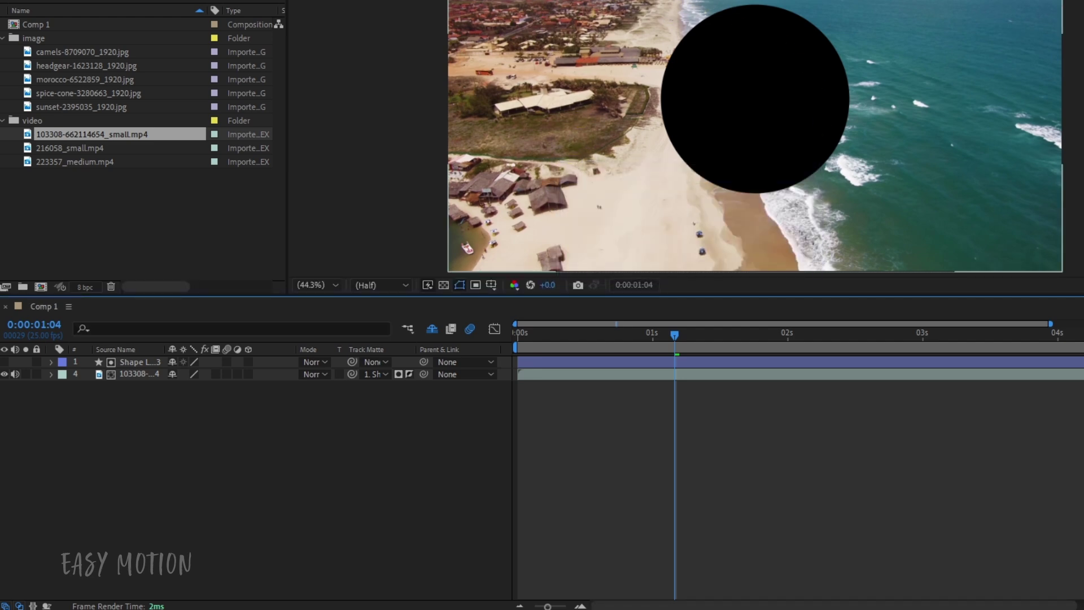
left_click(770, 109)
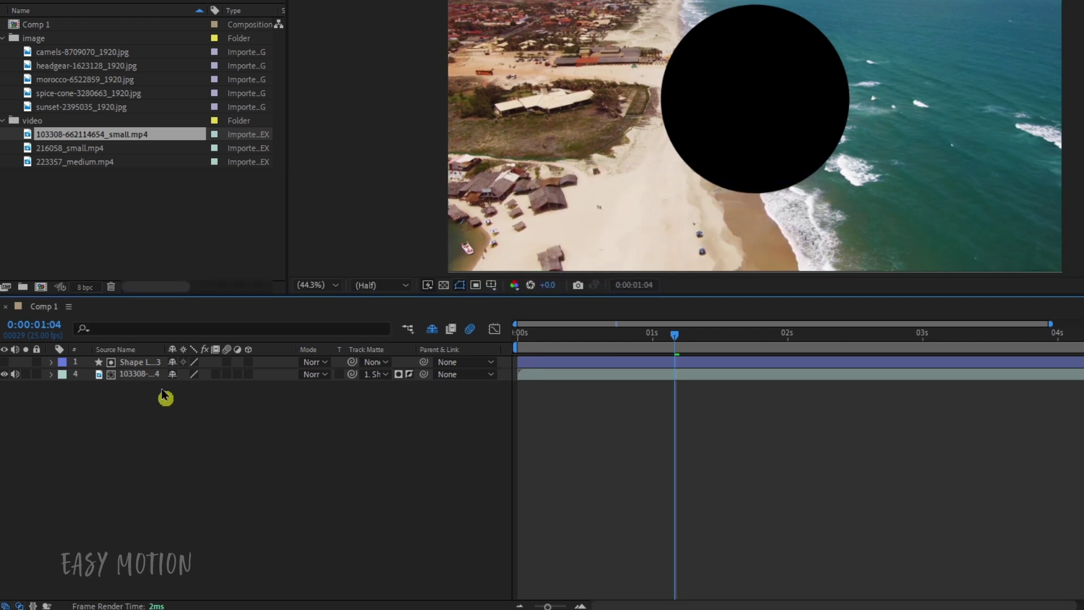
left_click(153, 365)
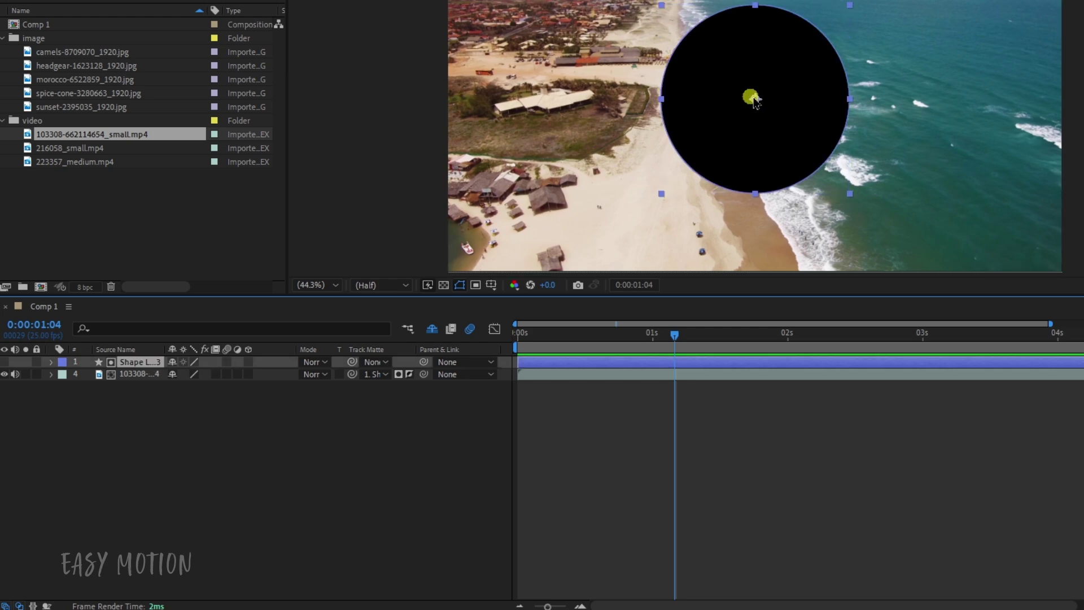
left_click_drag(751, 97, 734, 174)
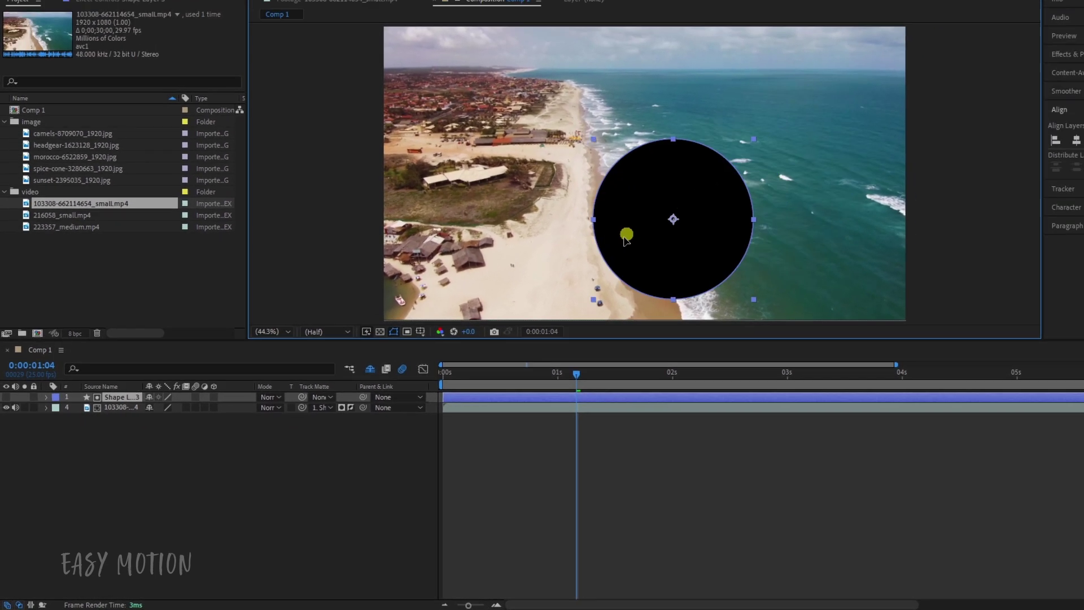
left_click_drag(626, 233, 604, 149)
left_click(352, 407)
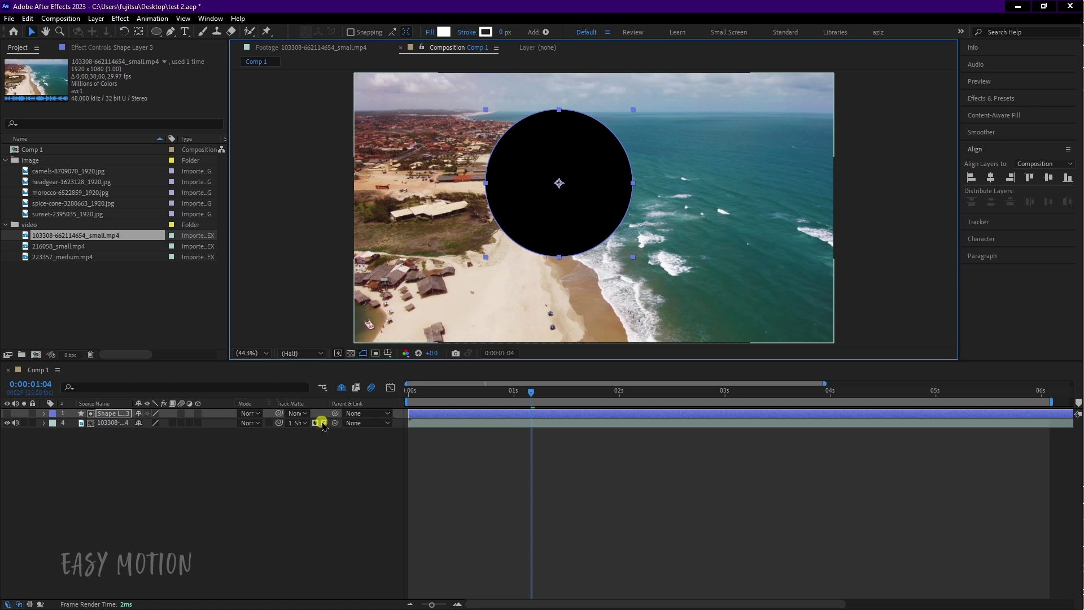
Move the circle matte over the town and on to the sea area, and scrub to 0:00:00:12.
left_click_drag(556, 184, 436, 183)
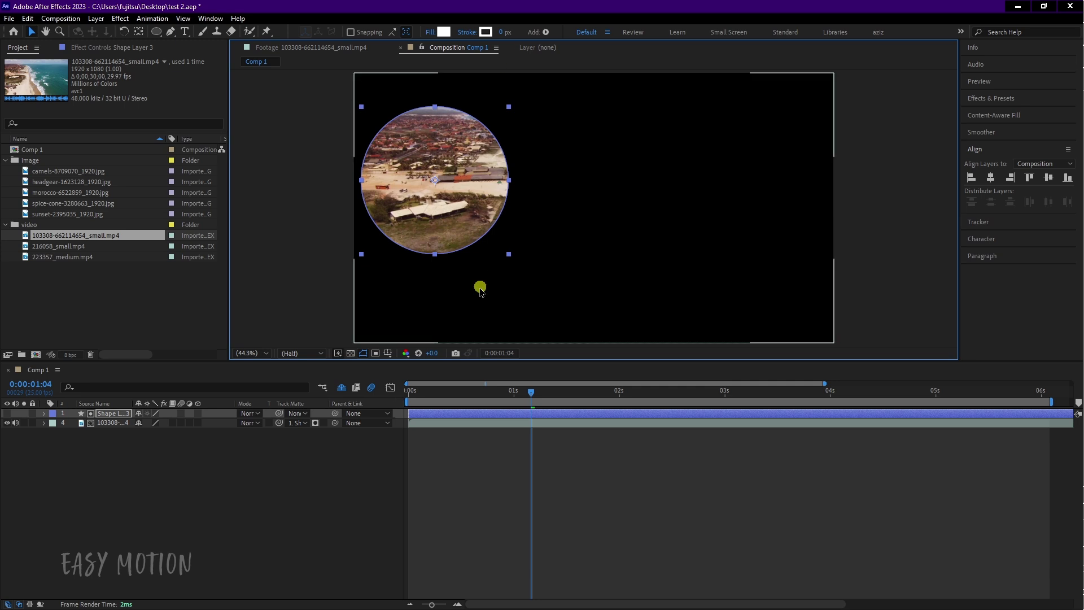
left_click_drag(581, 397, 556, 399)
left_click_drag(435, 183, 630, 172)
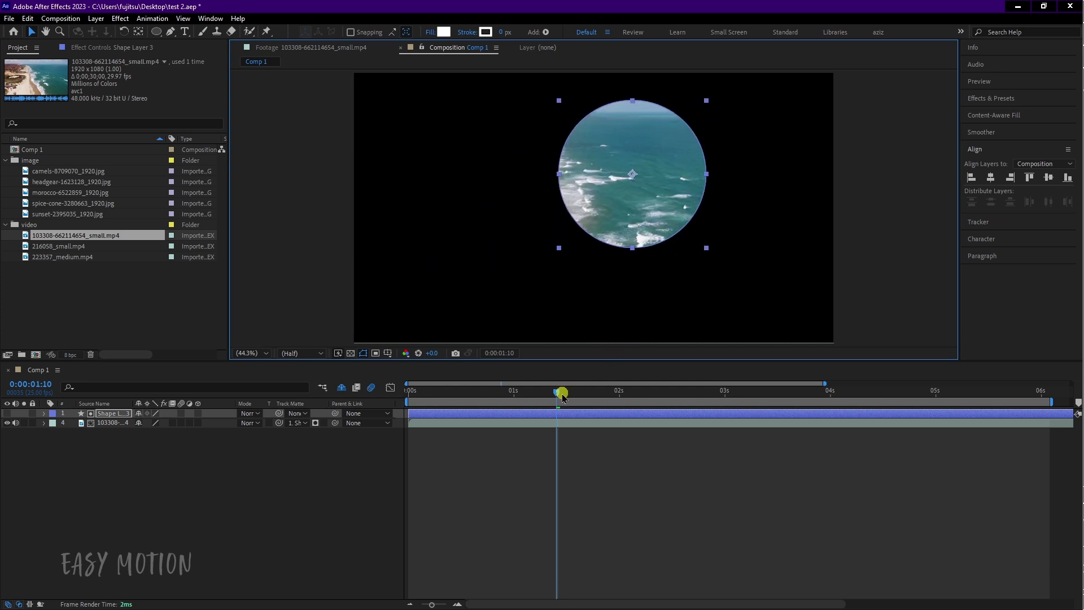
left_click_drag(563, 398, 460, 403)
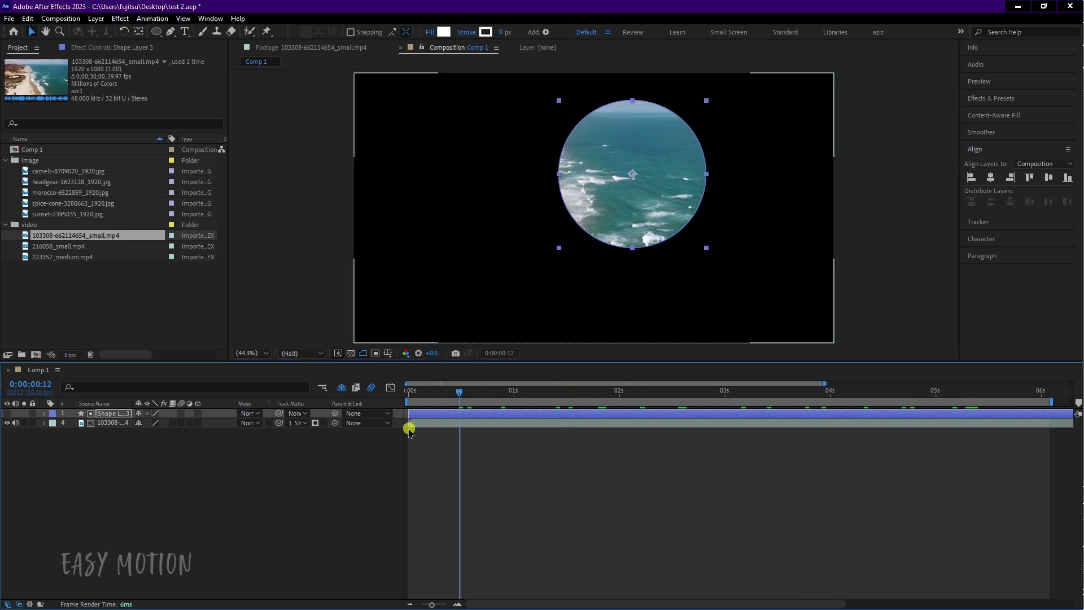
Select the beach footage layer, scrub to 0:00:00:09, and view the choices in its track matte list without changing it.
left_click(430, 423)
mouse_move(627, 290)
left_mouse_down()
mouse_move(608, 271)
mouse_move(497, 270)
mouse_move(562, 310)
mouse_move(762, 230)
mouse_move(736, 336)
mouse_move(400, 281)
mouse_move(825, 249)
mouse_move(612, 291)
mouse_move(629, 295)
mouse_move(627, 286)
mouse_move(633, 293)
mouse_move(617, 305)
mouse_move(626, 289)
left_mouse_up()
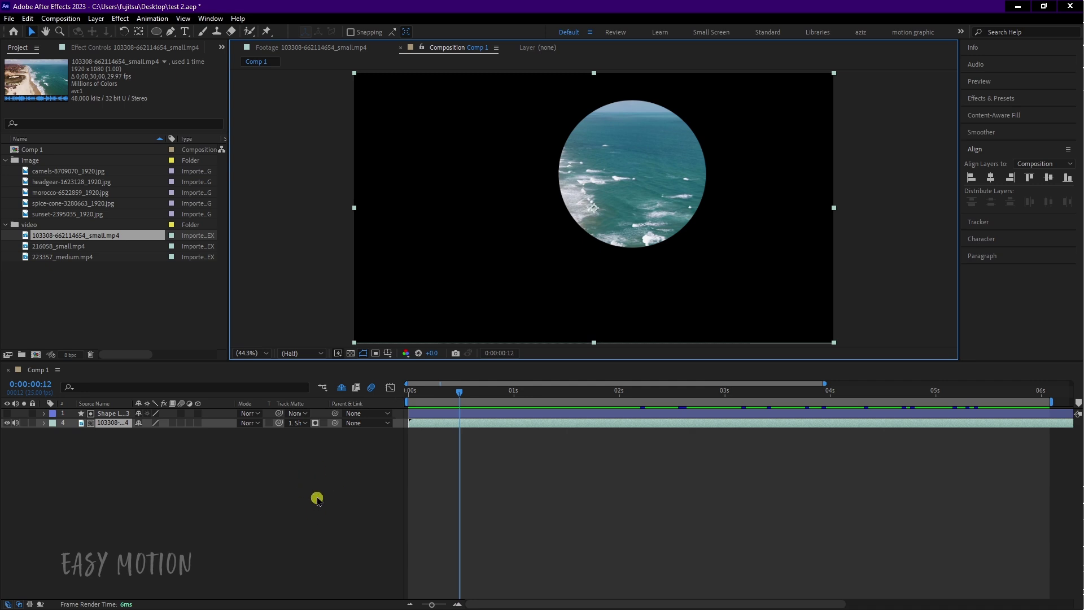
left_click_drag(459, 394, 446, 397)
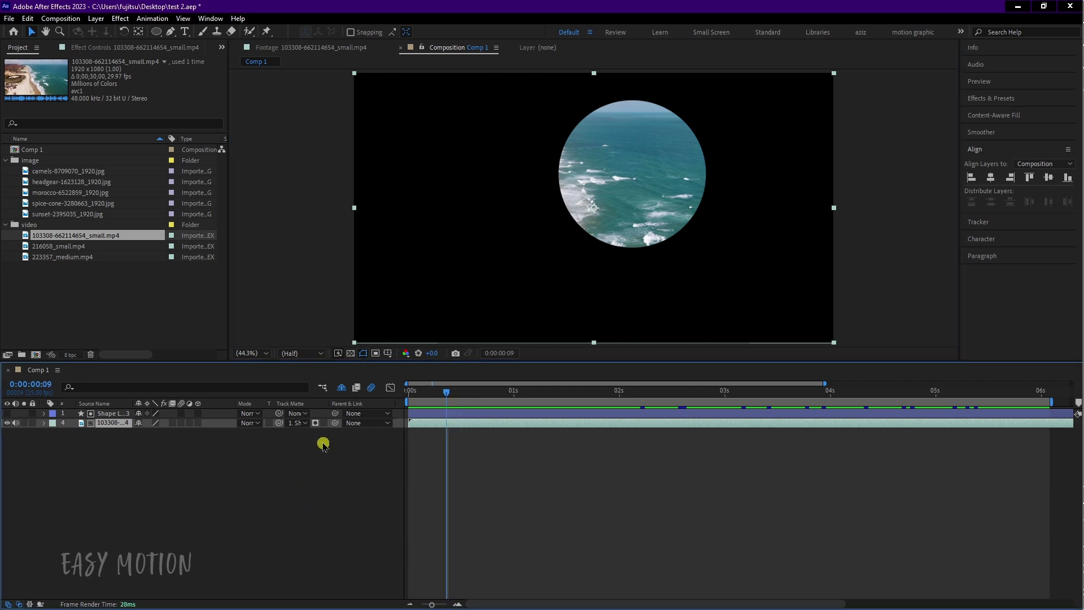
left_click(297, 423)
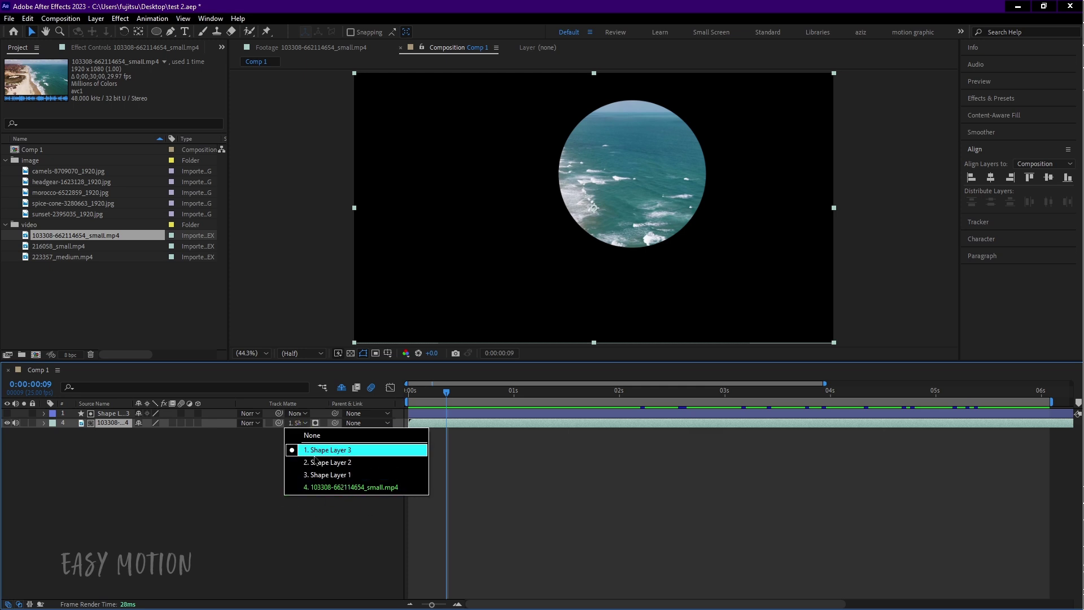
left_click(238, 489)
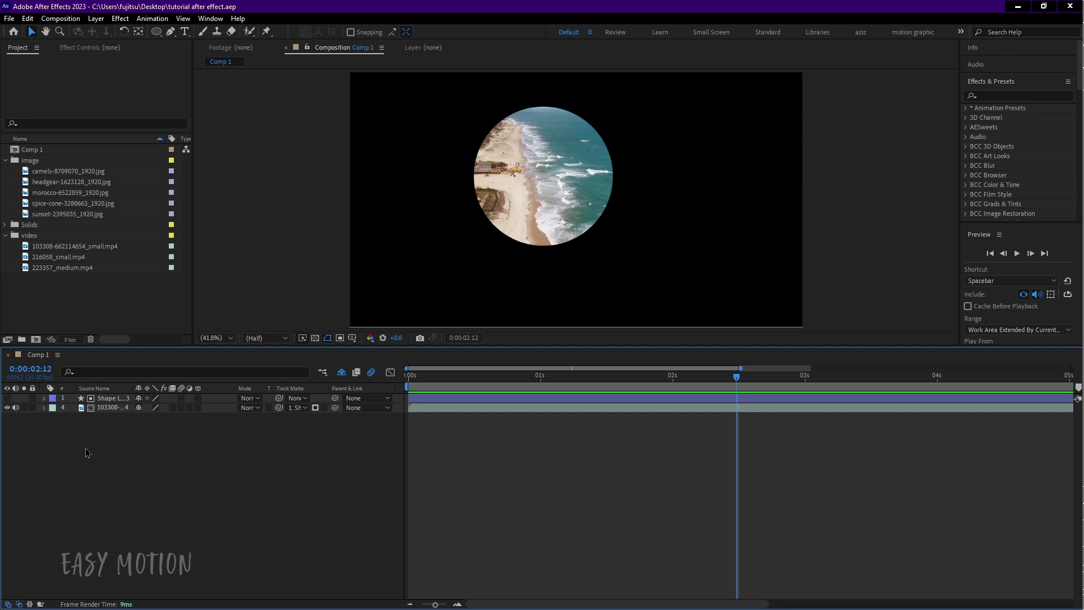
Hide the beach footage, draw a green circle on a new shape layer, and shift it slightly to the right.
left_click(7, 407)
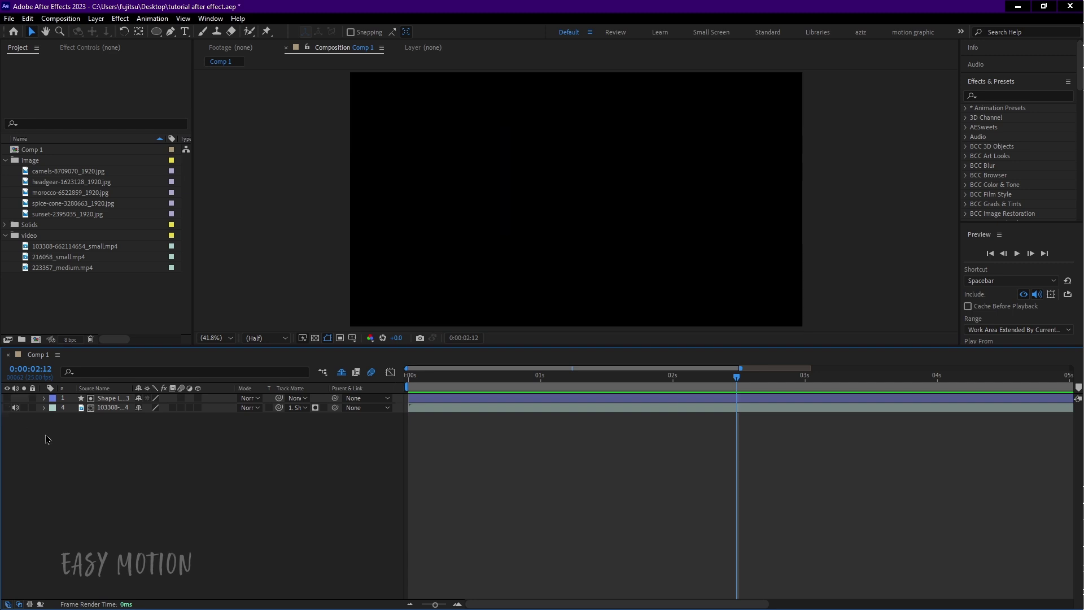
left_click(156, 32)
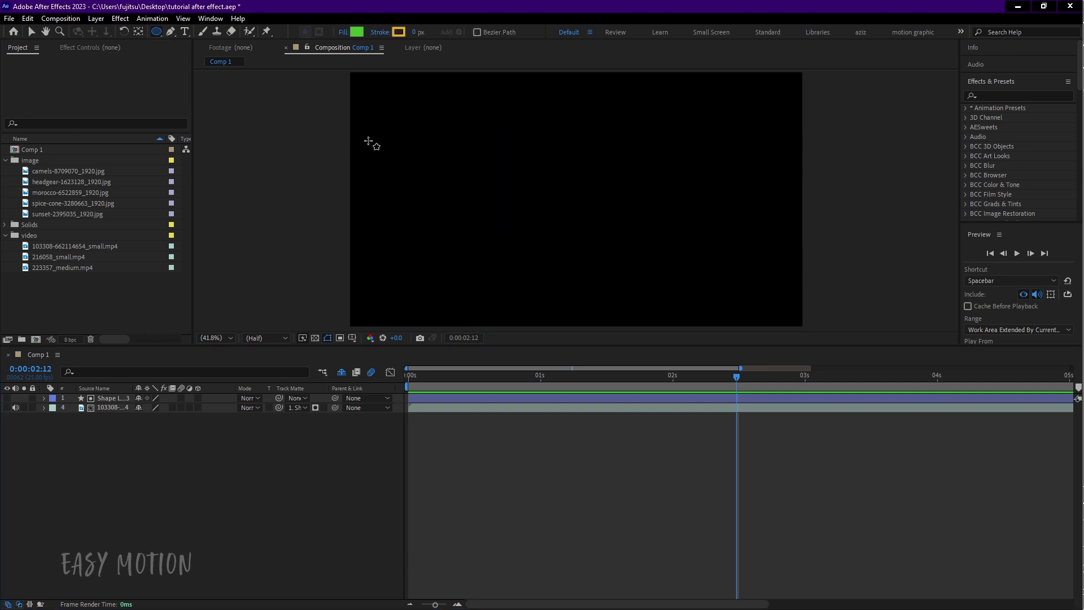
left_click_drag(390, 131, 462, 204)
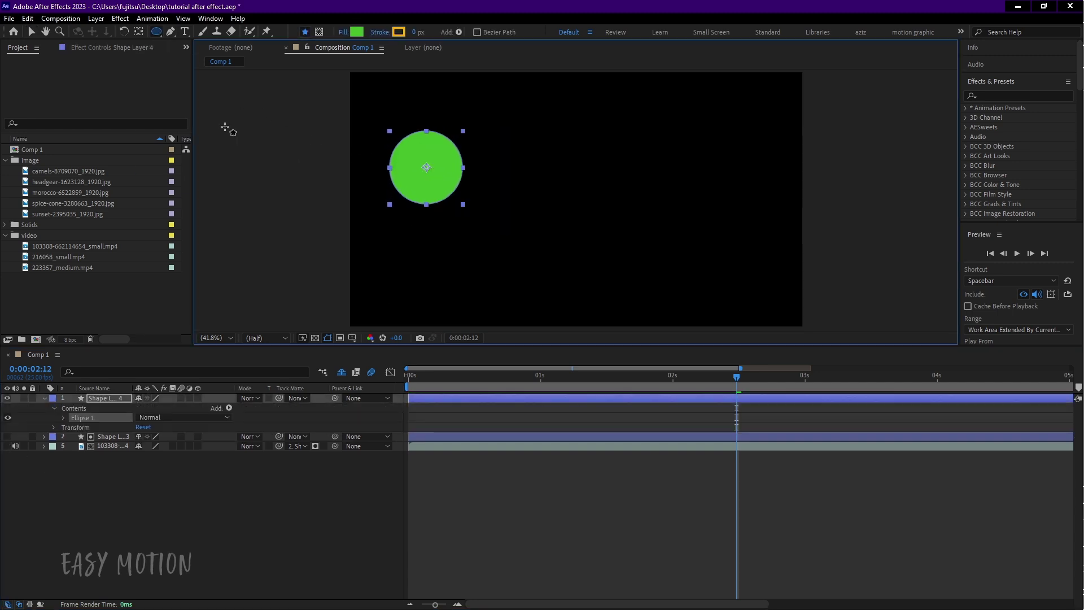
left_click(31, 32)
left_click_drag(414, 178, 431, 174)
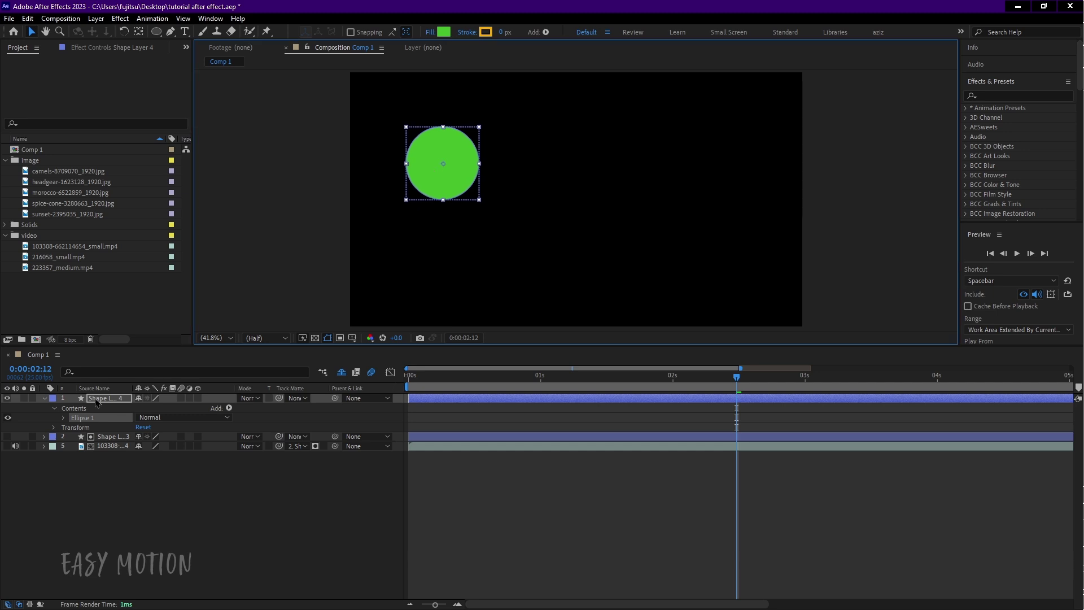
left_click(44, 398)
Ready the Ellipse tool with no layer selected and set the shape fill to a bright cyan.
left_click(157, 32)
left_click(375, 64)
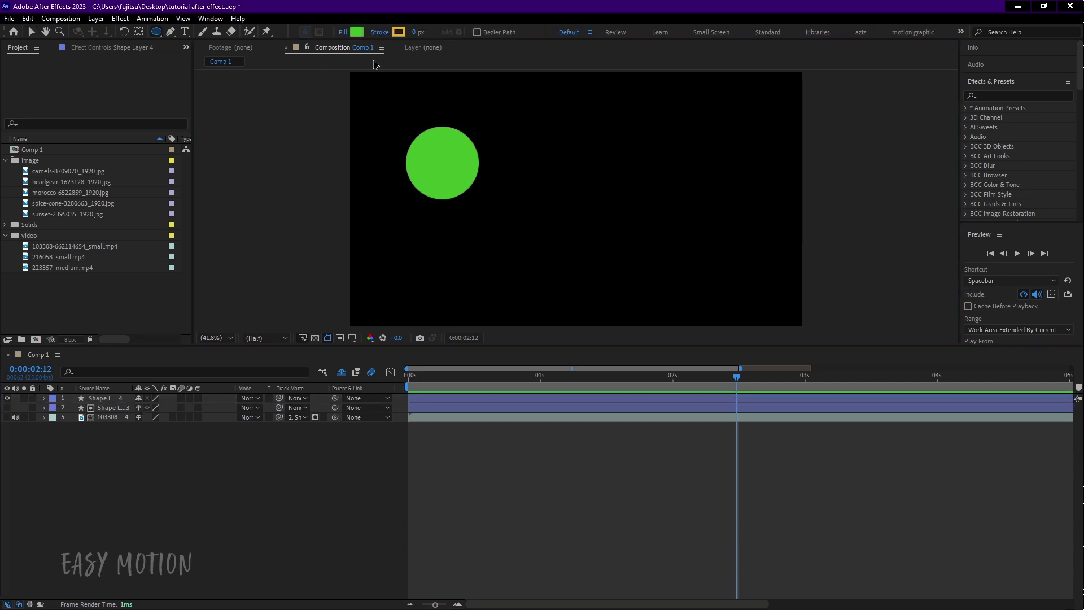
left_click(357, 31)
left_click(288, 253)
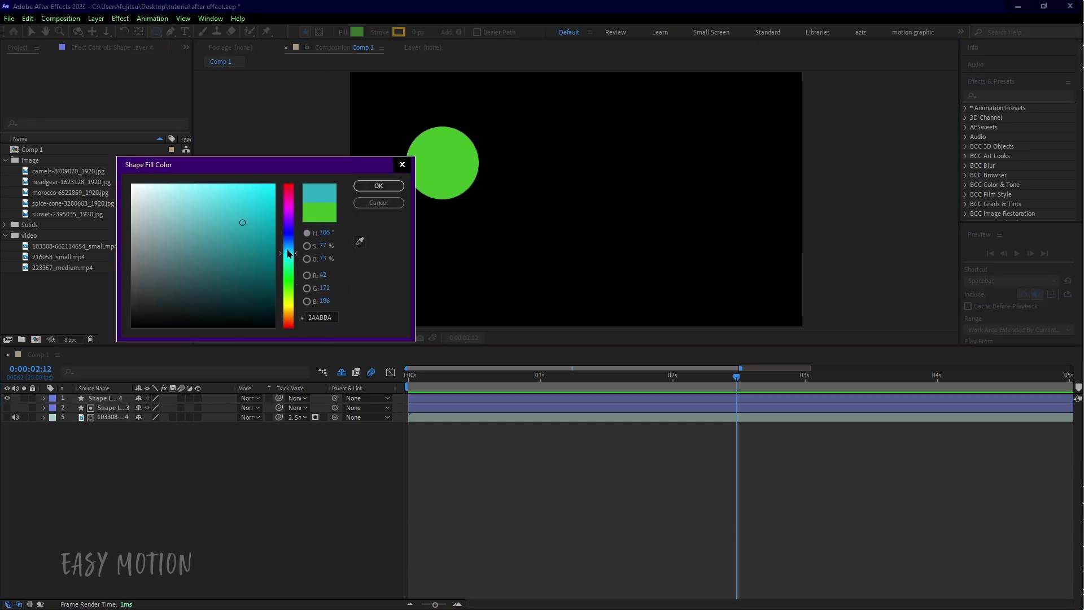
left_click(272, 191)
left_click(378, 186)
Draw a slightly smaller cyan circle on its own shape layer and line it up below the green circle.
left_click_drag(428, 233, 488, 290)
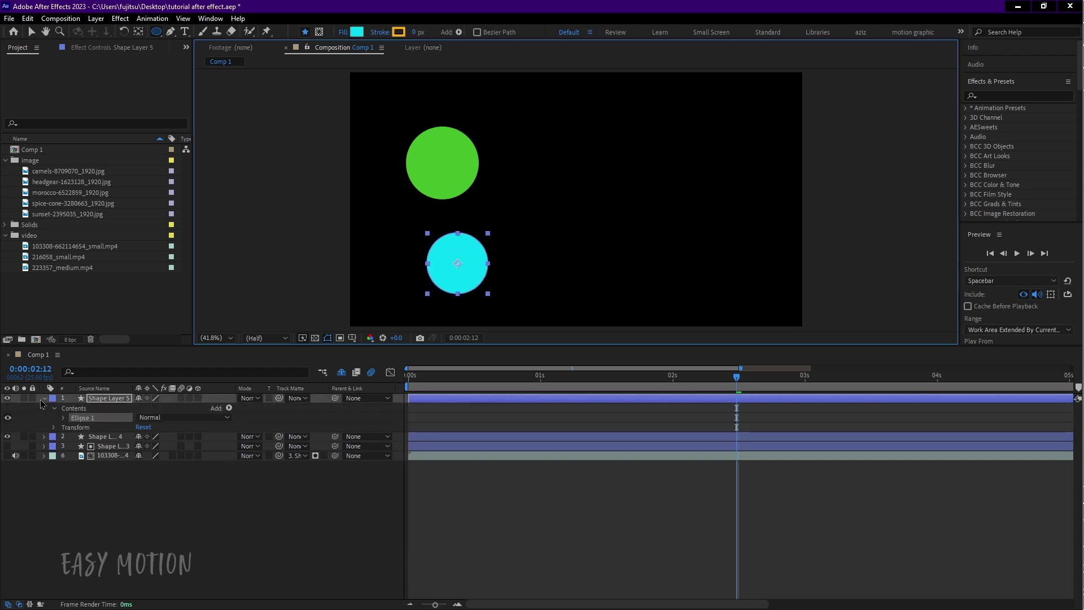
left_click(44, 399)
key("v")
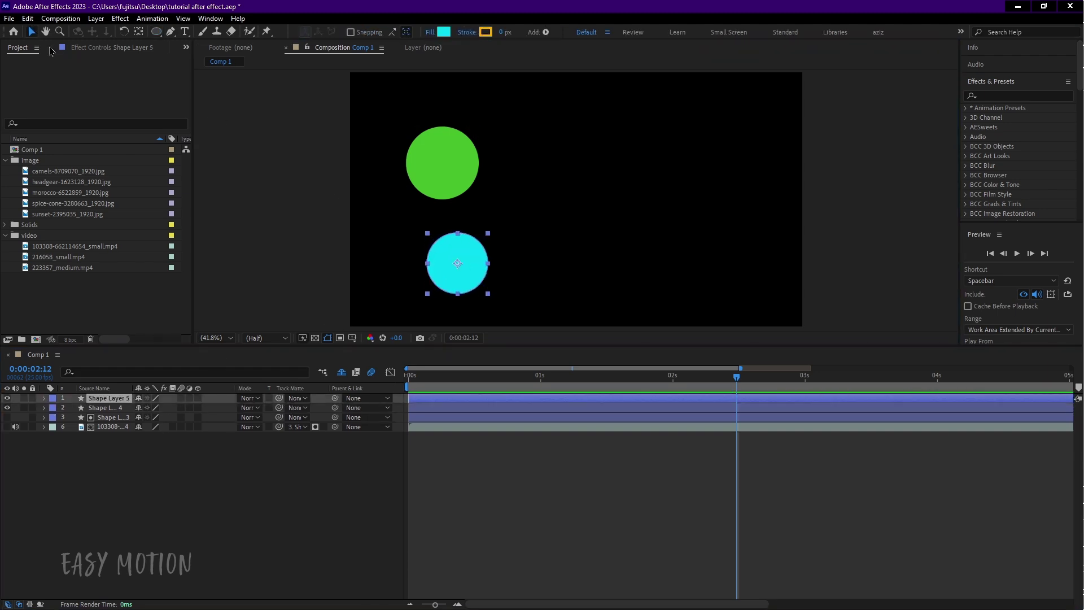
left_click_drag(450, 261, 436, 254)
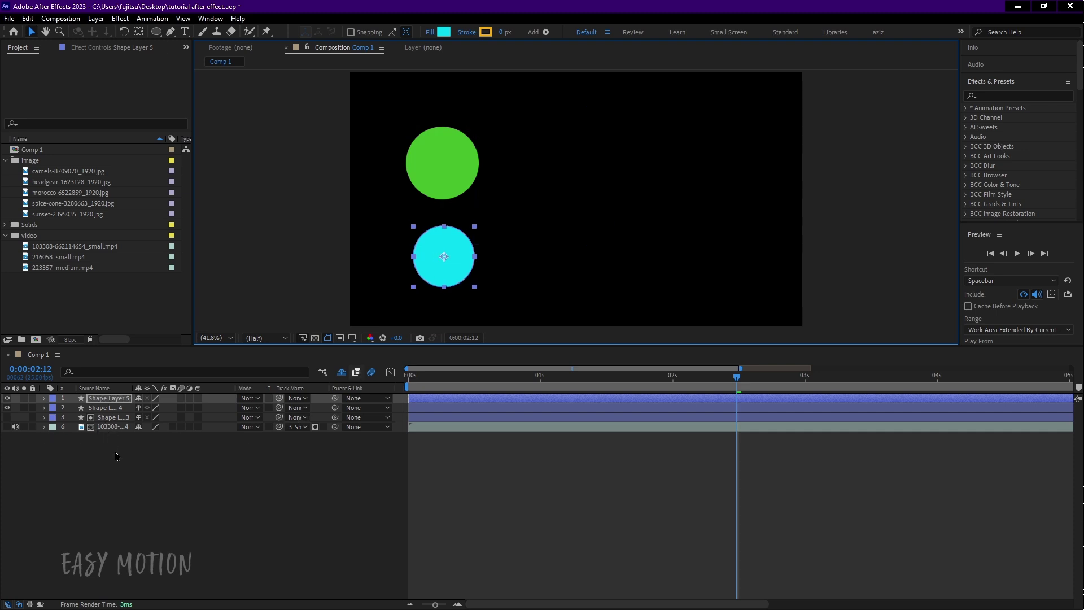
Delete the beach footage layer with its circle matte, and center the green circle layer's anchor point in its content.
left_click_drag(116, 451, 110, 422)
key("Delete")
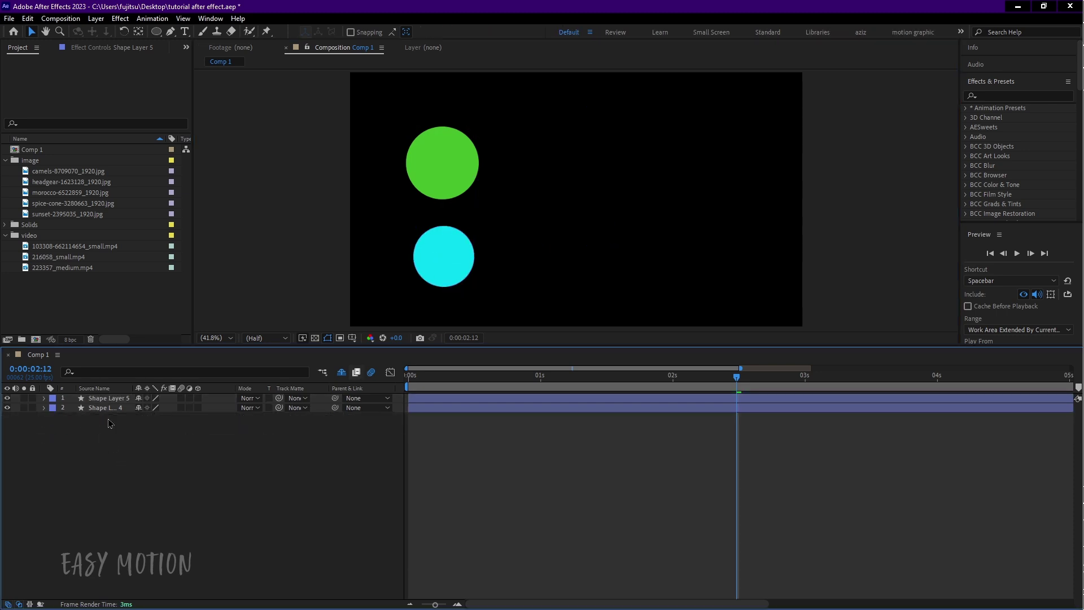
left_click(109, 408)
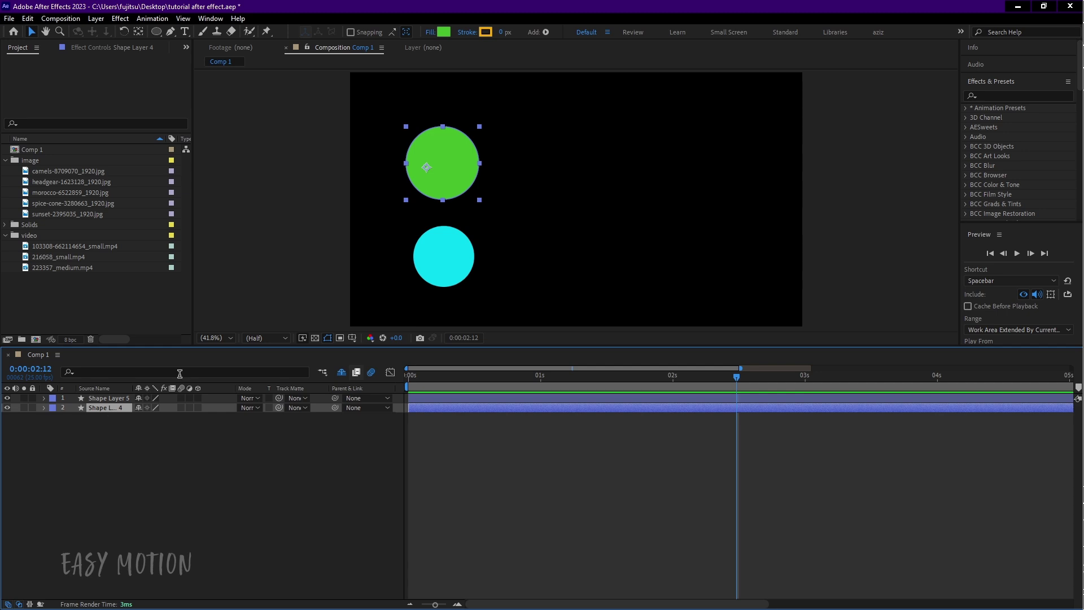
left_click(138, 32)
key("ctrl+alt+Home")
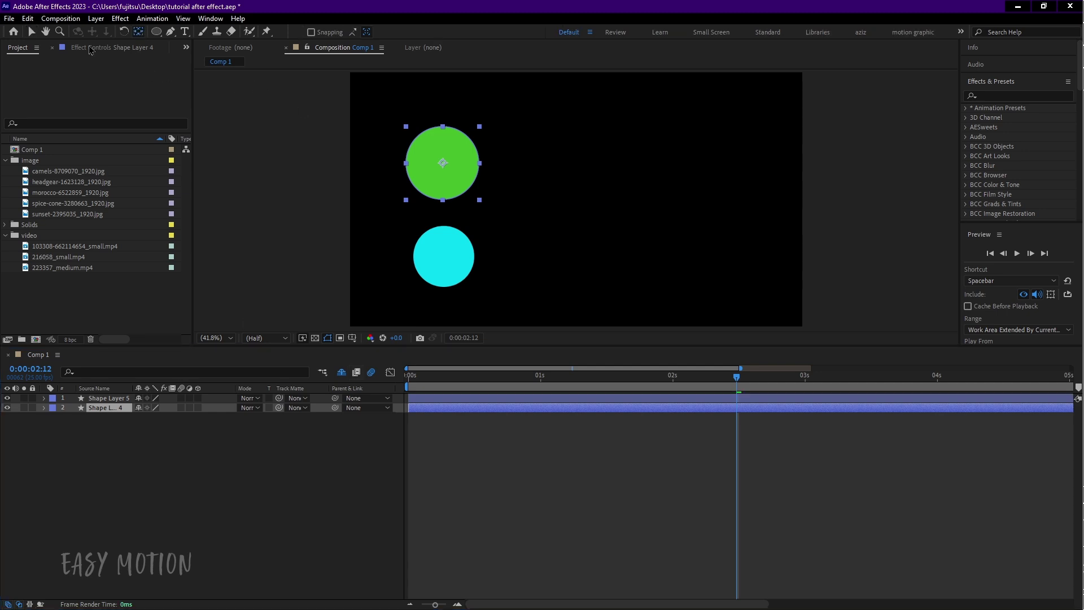
left_click(34, 34)
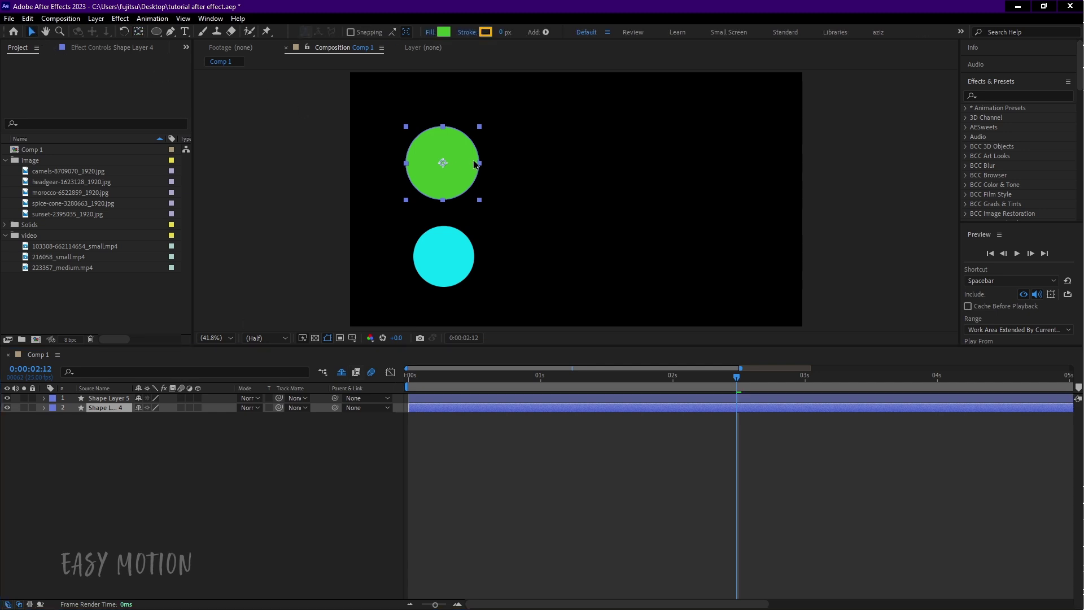
Parent the cyan circle to the green circle and move the green circle toward the middle of the frame.
left_click(445, 274)
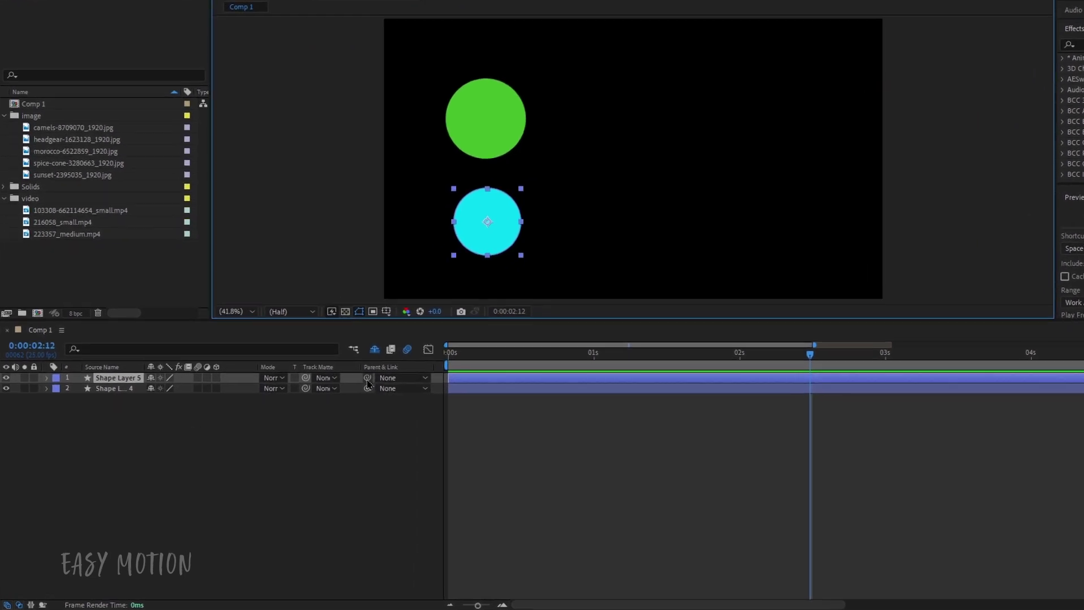
left_click_drag(424, 347, 135, 361)
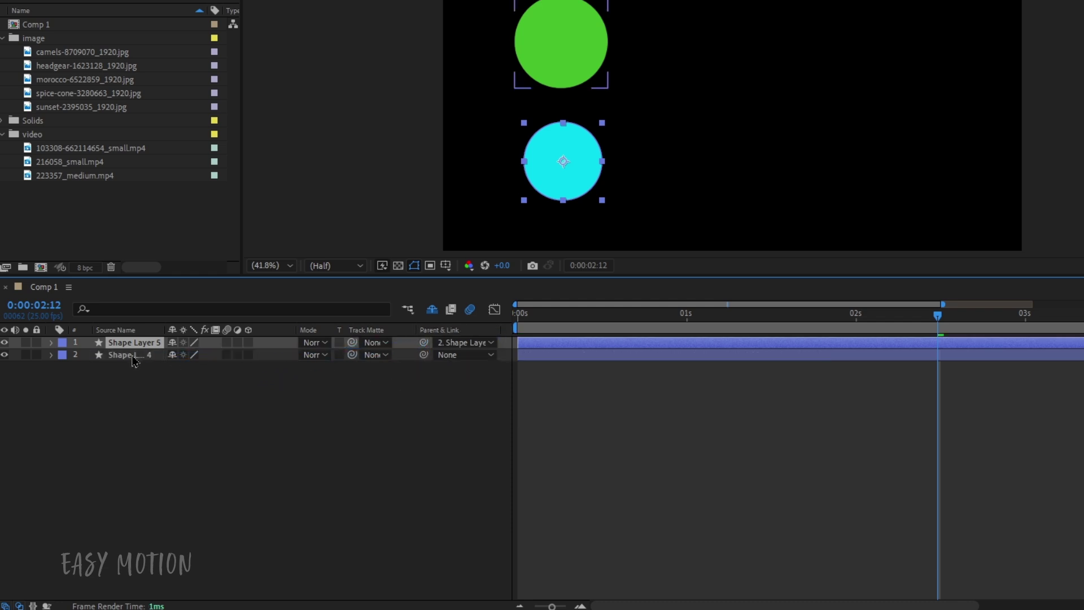
left_click(135, 362)
left_click_drag(563, 39, 695, 26)
Move the cyan child circle left and back on its own, and return the green parent circle to the frame's left side.
left_click(716, 170)
left_click_drag(709, 158, 622, 161)
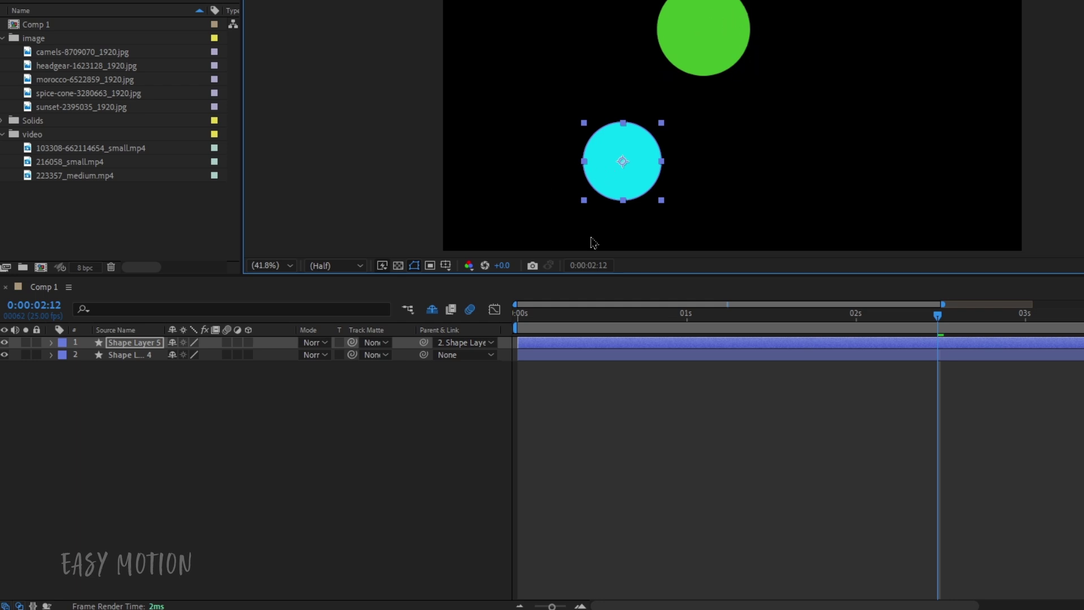
left_click_drag(621, 172, 700, 162)
left_click(715, 41)
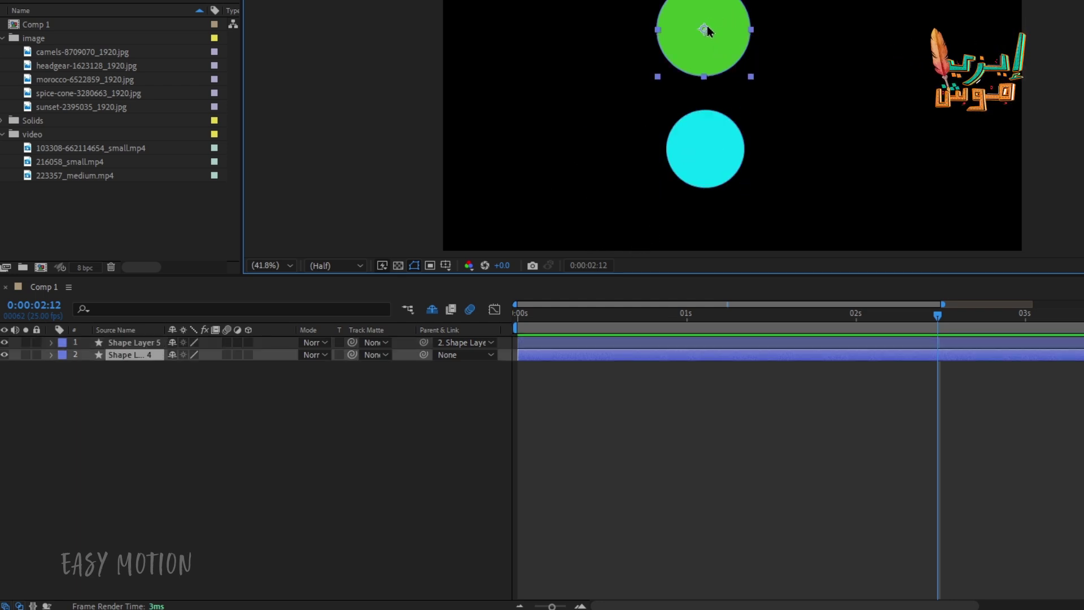
left_click_drag(707, 28, 546, 30)
left_click(223, 472)
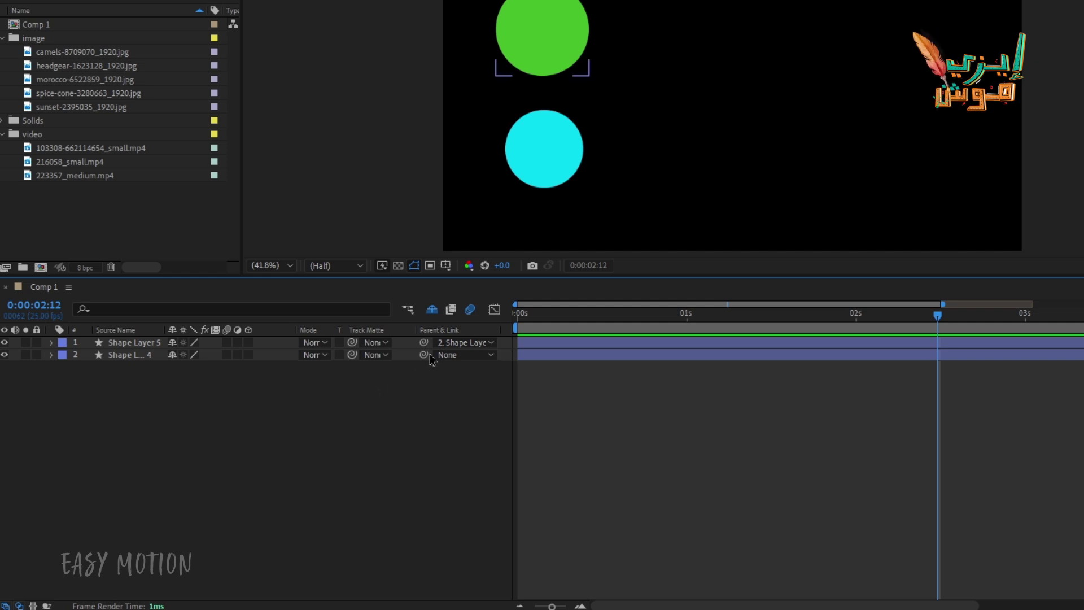
Set the cyan circle's parent back to None and select the green circle.
left_click(463, 343)
left_click(452, 357)
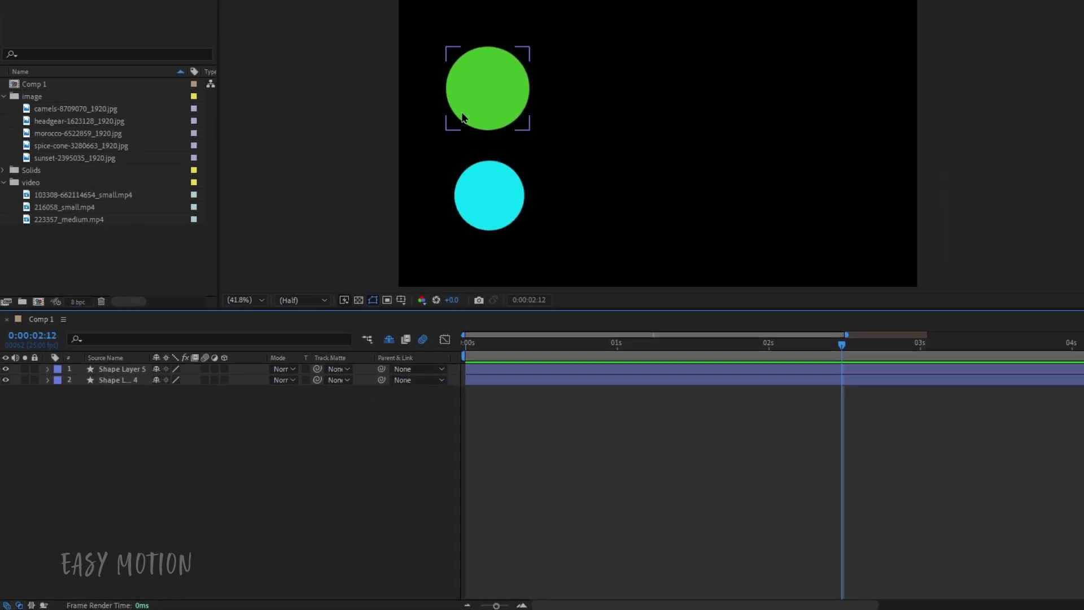
mouse_move(463, 118)
left_mouse_down()
mouse_move(649, 91)
mouse_move(469, 106)
left_mouse_up()
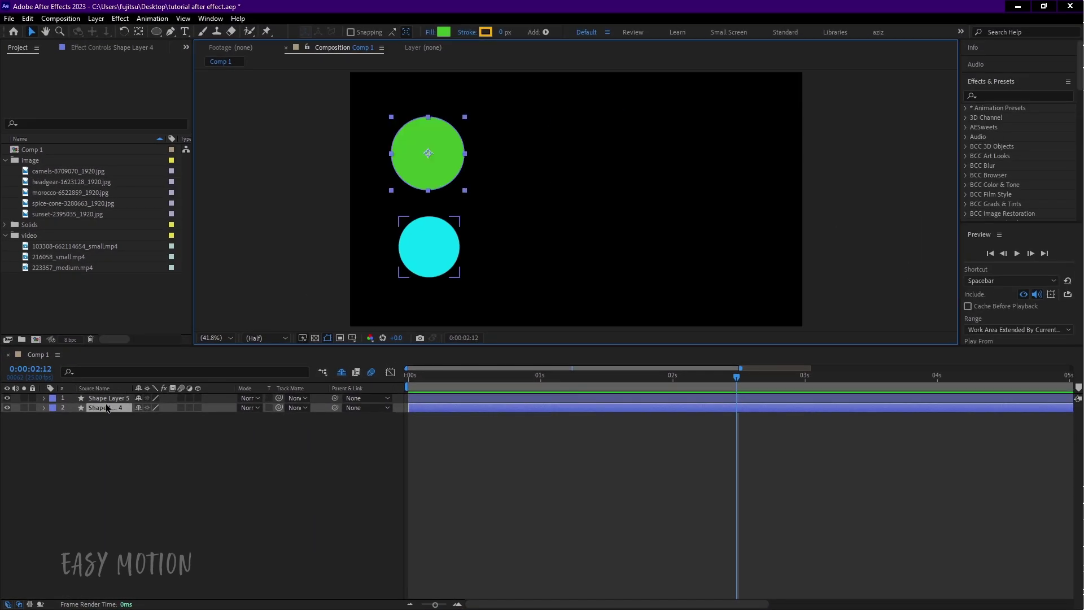
Keyframe the green circle's position at 0:00:00:00, and move it right to about 1572, 344 at 0:00:01:00.
left_click(108, 408)
key("p")
left_click(74, 418)
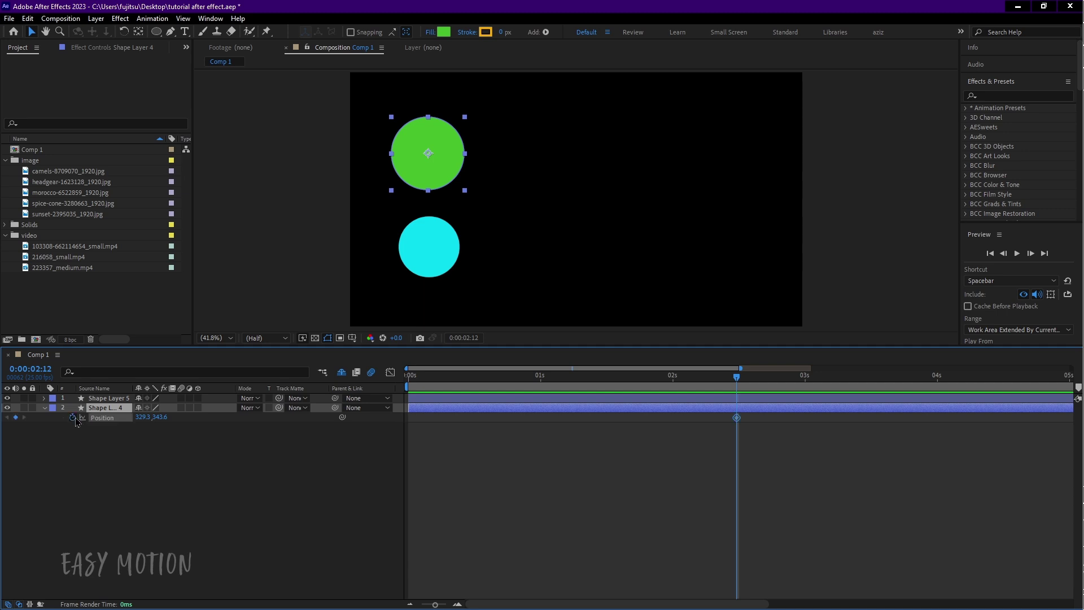
left_click_drag(737, 418, 409, 419)
left_click(541, 383)
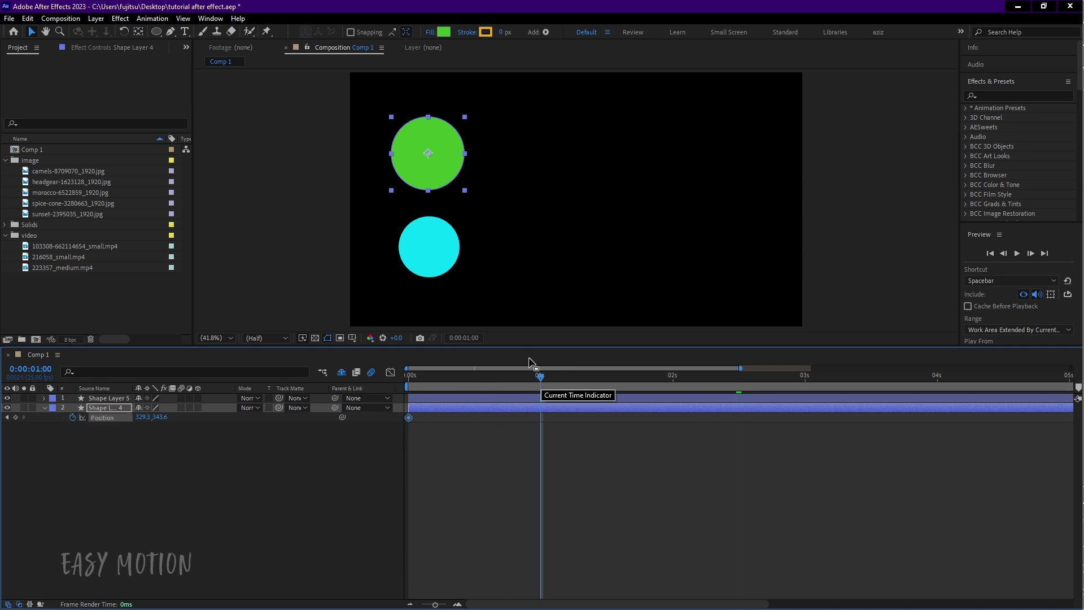
left_click_drag(436, 159, 729, 160)
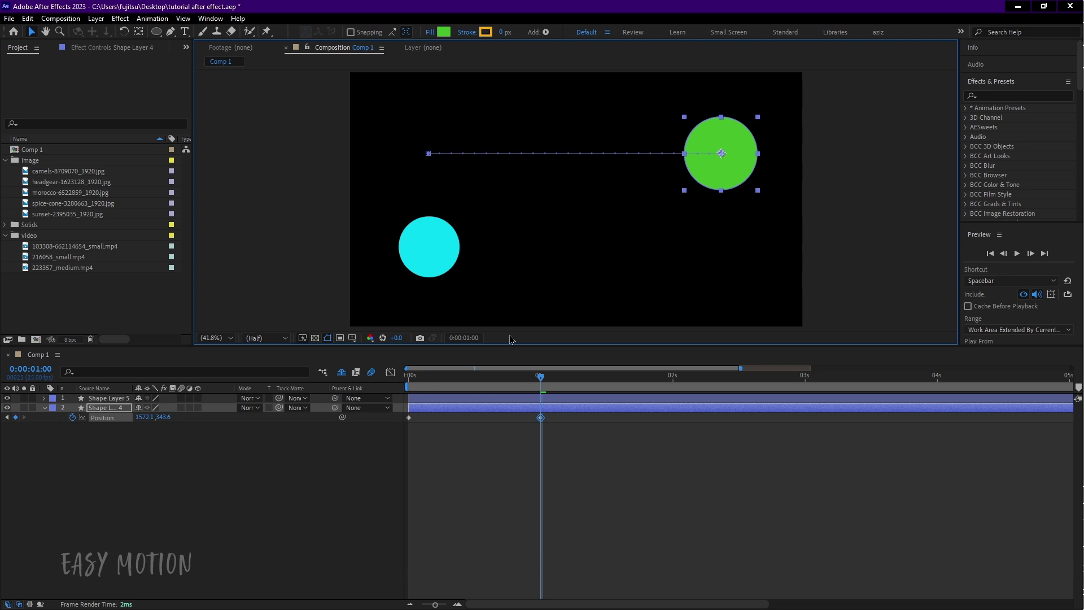
Preview the green circle's motion and apply Easy Ease to both of its position keyframes.
key("space")
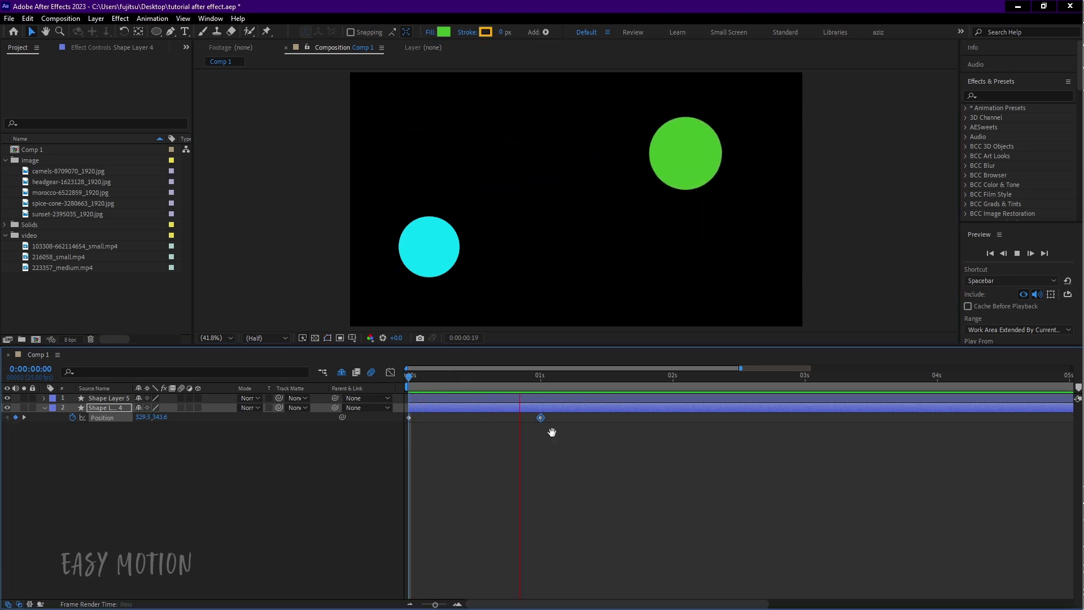
left_click_drag(562, 433, 407, 427)
key("F9")
left_click(242, 466)
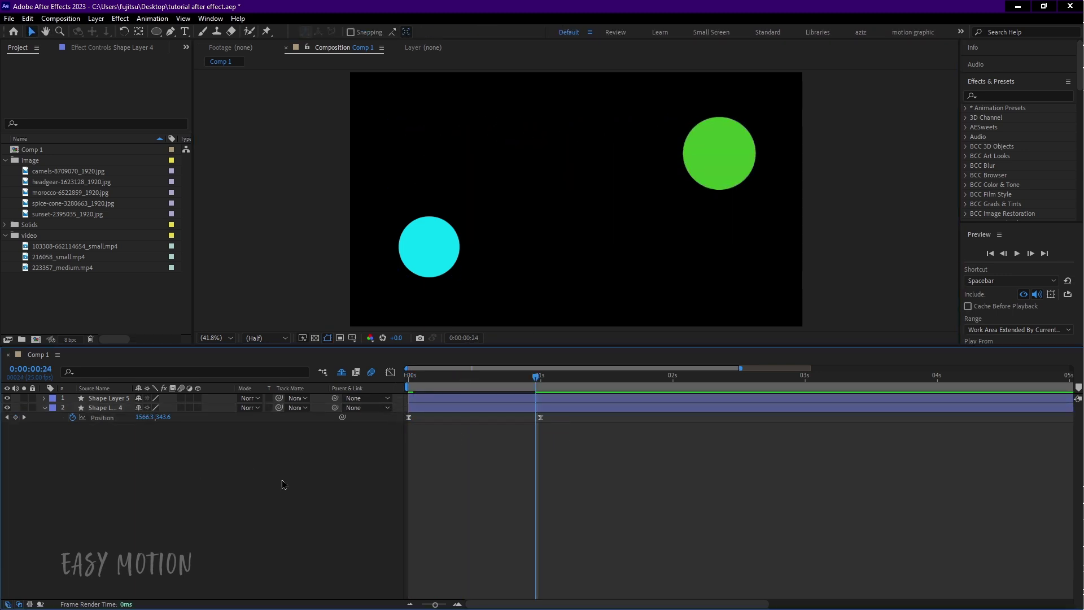
Try parenting the cyan circle to the green circle at 0:00:00:11, scrub to check the offset, and undo the parenting.
left_click(468, 377)
left_click(429, 247)
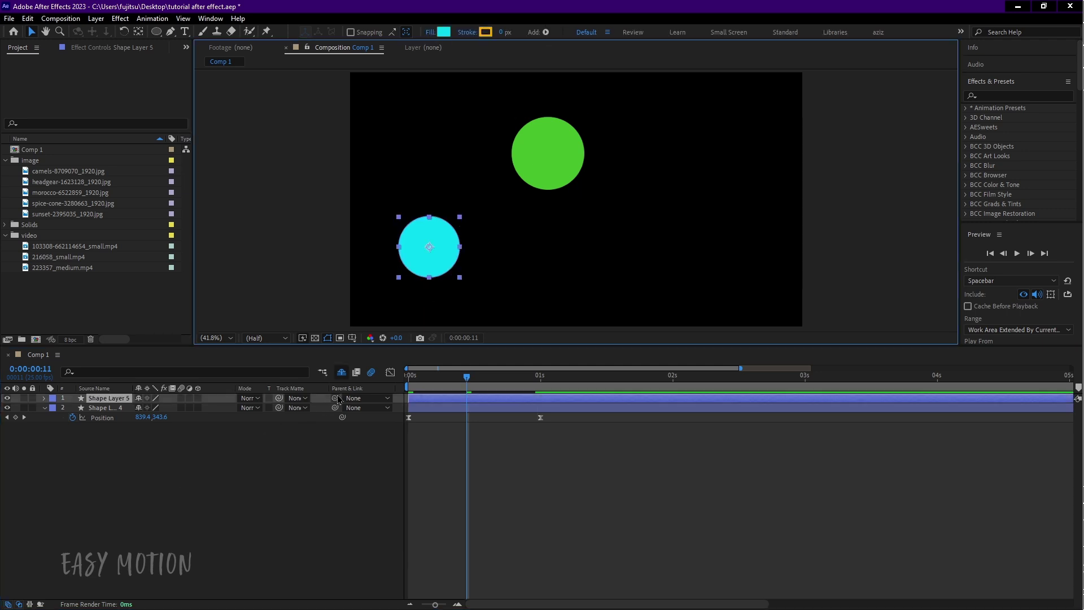
left_click_drag(338, 399, 104, 411)
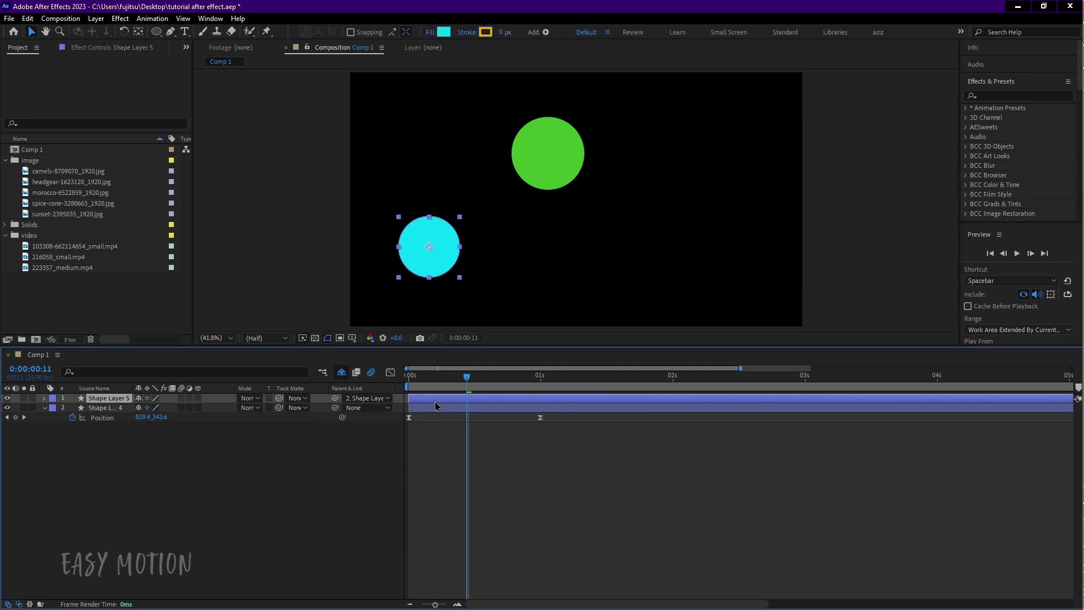
mouse_move(468, 382)
left_mouse_down()
mouse_move(429, 380)
mouse_move(516, 404)
mouse_move(480, 403)
mouse_move(465, 384)
left_mouse_up()
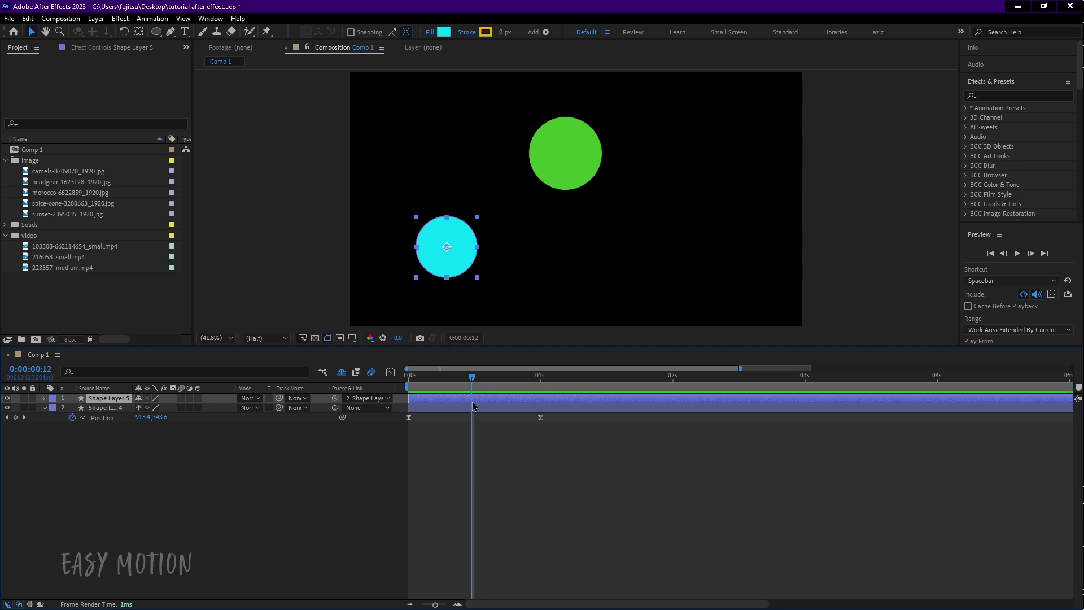
key("ctrl+z")
Compare the two unparented circles at 0:00:00:00, select the green one, and scrub to 0:00:00:12.
left_click_drag(456, 386, 408, 385)
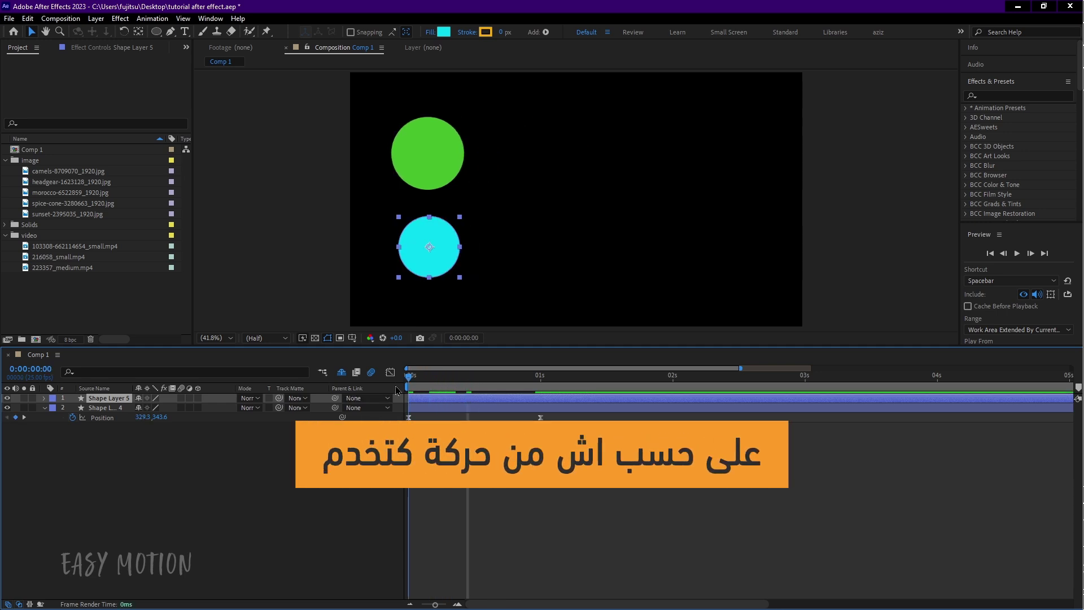
left_click(390, 200)
left_click(411, 275)
left_click(424, 150)
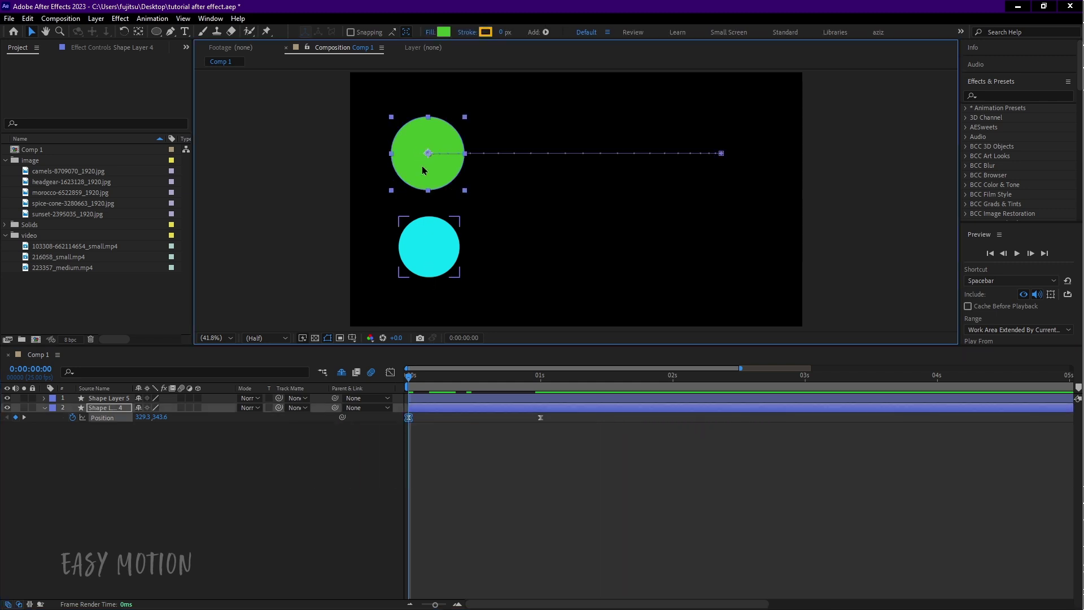
left_click(471, 376)
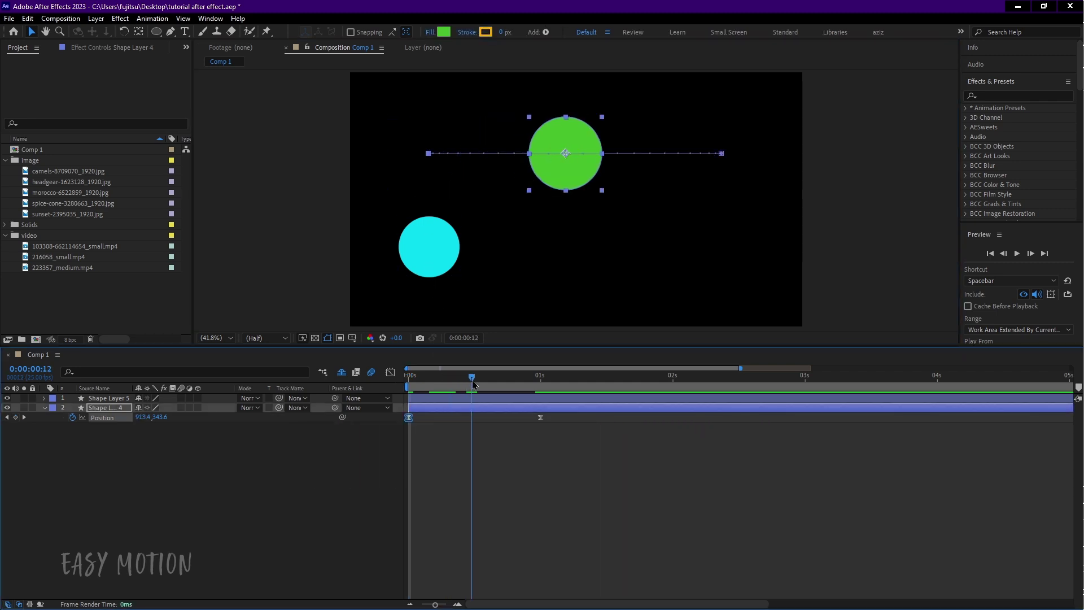
Try parenting the cyan circle to the green circle at 0:00:00:12, preview the offset motion, and undo the parenting.
left_click(450, 249)
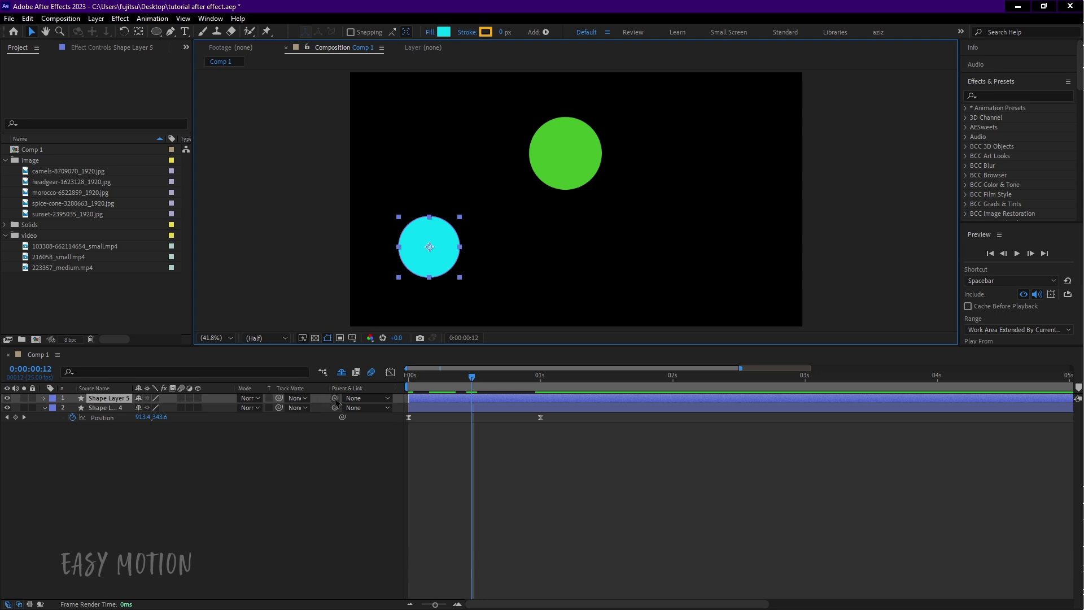
left_click_drag(335, 398, 107, 408)
key("space")
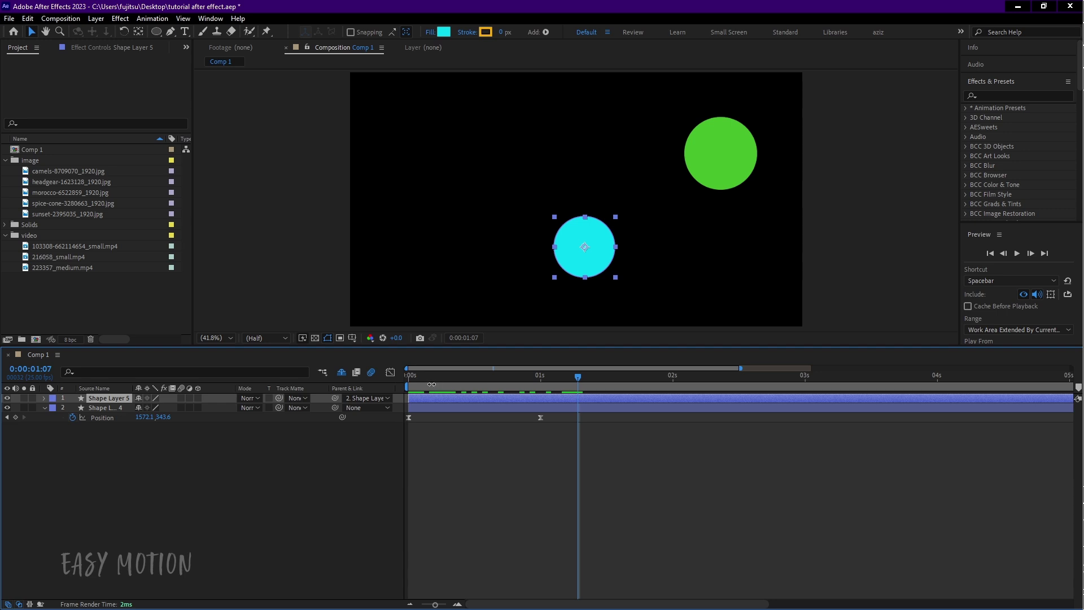
key("space")
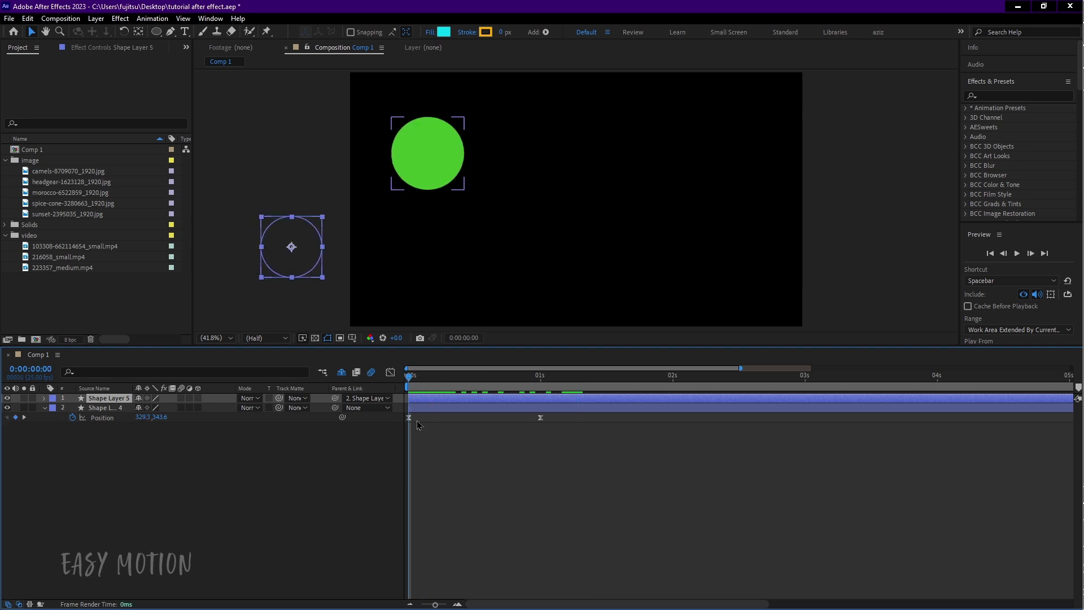
key("ctrl+z")
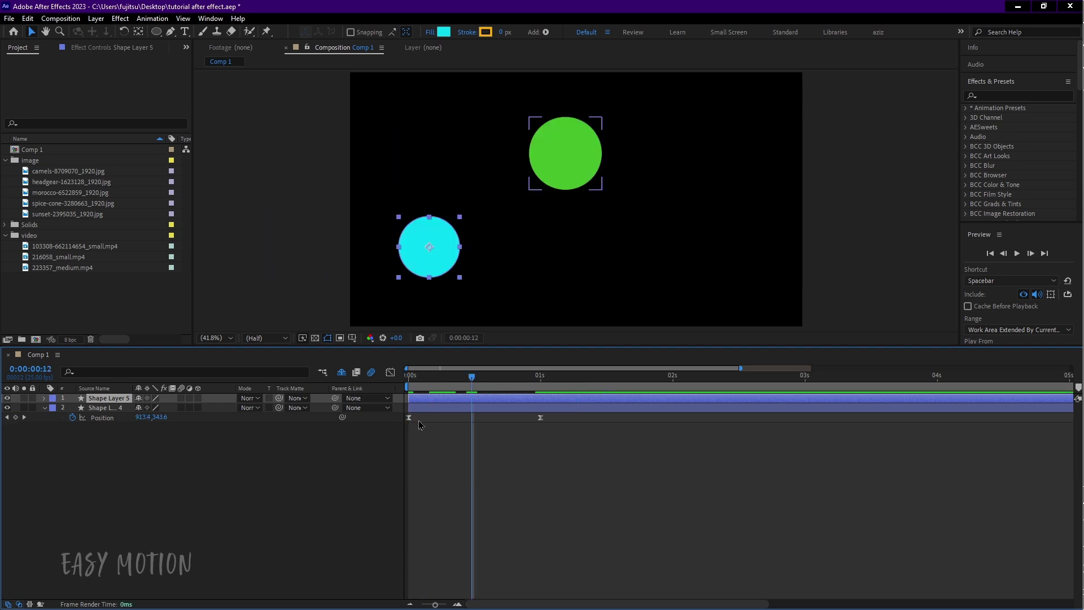
left_click(466, 378)
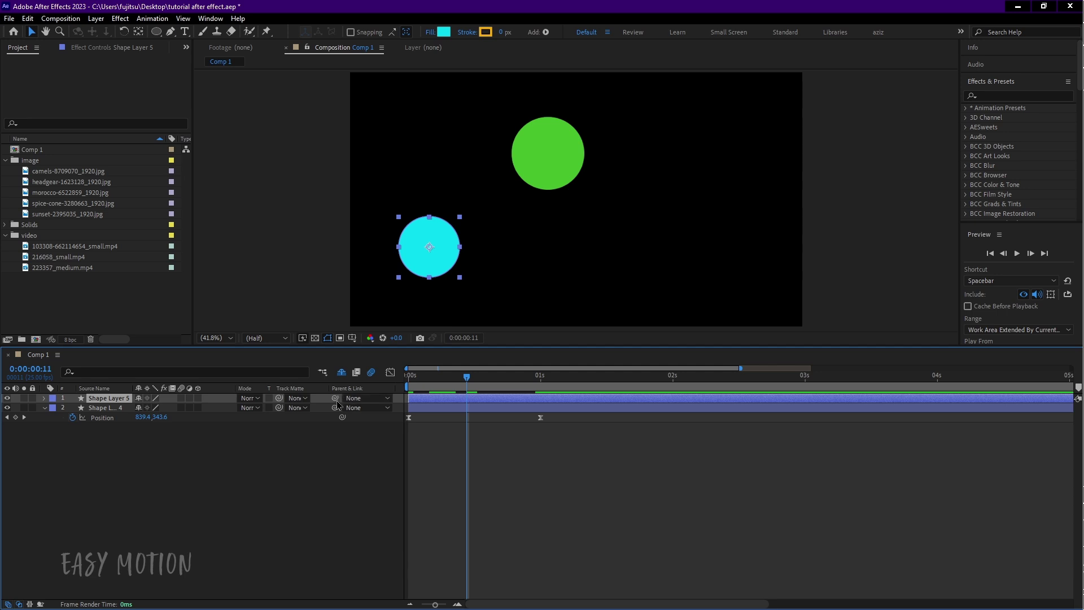
key("ctrl+z")
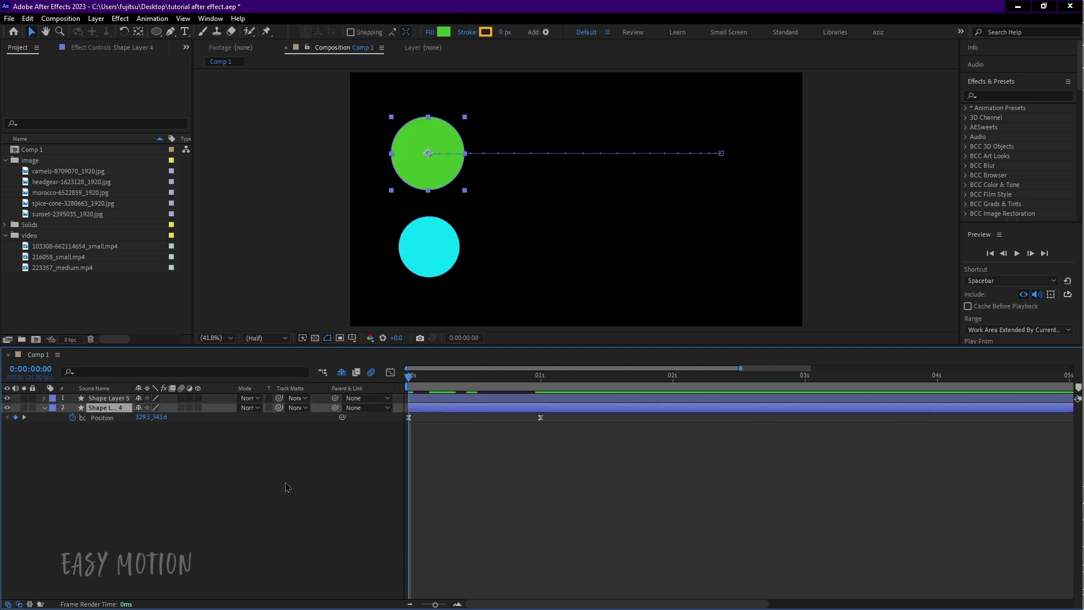
Parent the cyan circle to the green circle at 0:00:00:00 and scrub forward to check their shared motion.
left_click(286, 485)
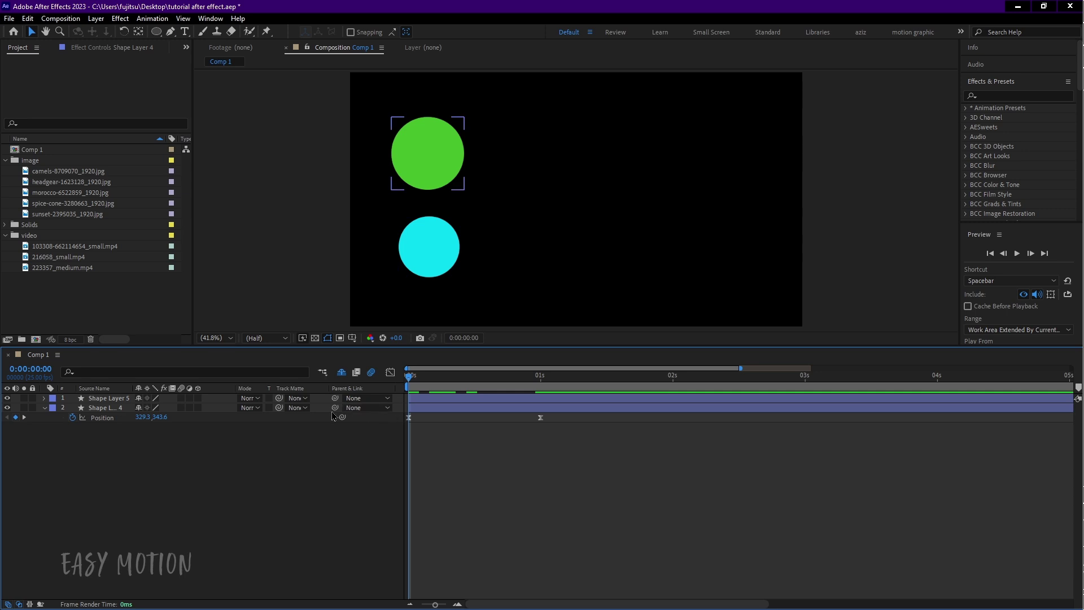
left_click_drag(335, 398, 99, 410)
left_click(424, 377)
key("k")
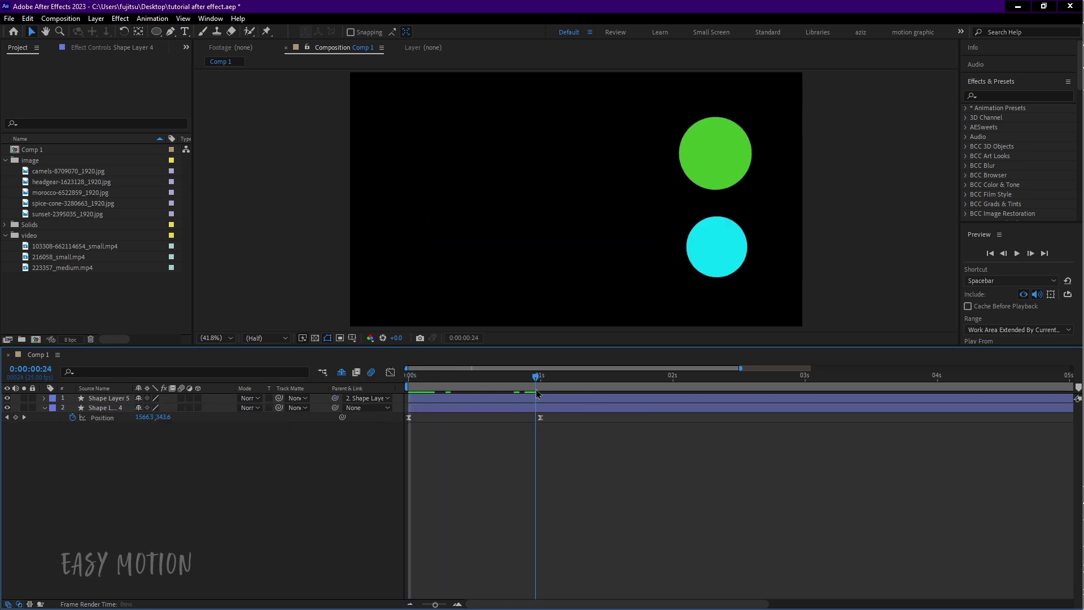
End the work area just past 0:00:01:00 and preview the two circles moving together.
key("n")
key("space")
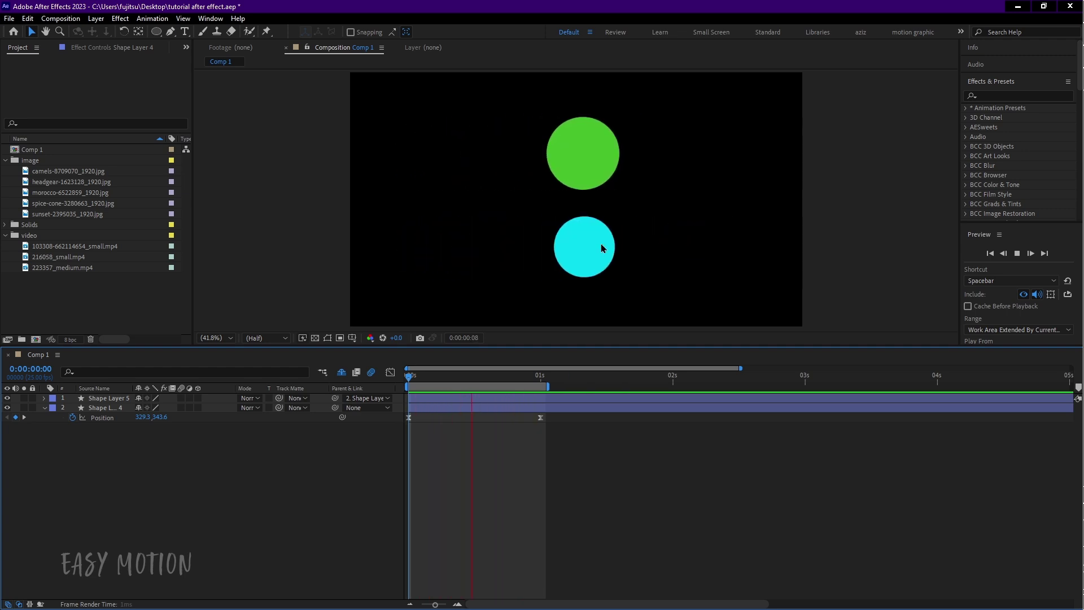
key("space")
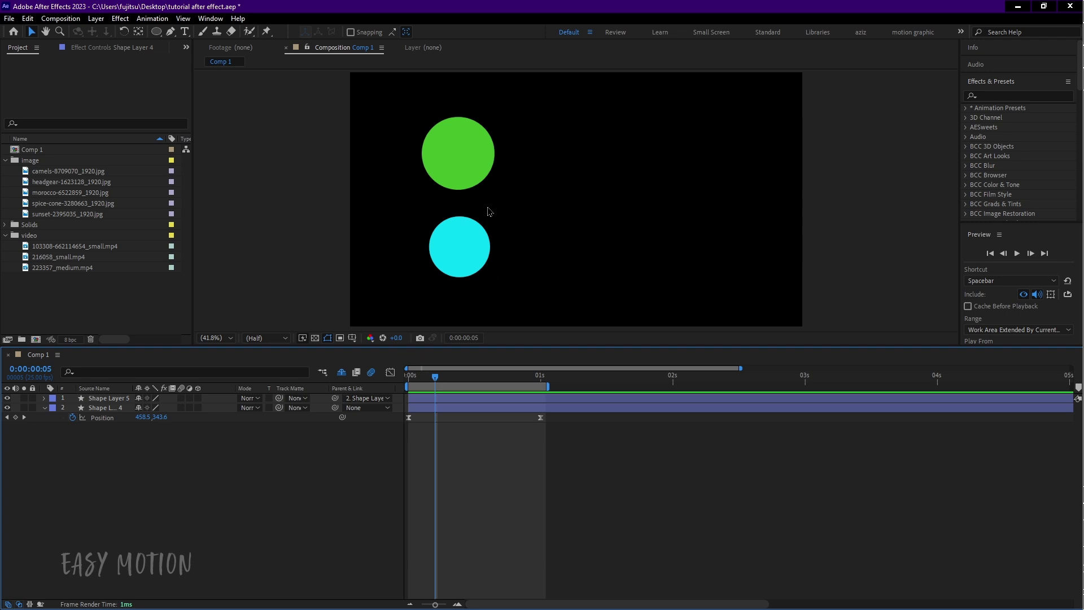
Add a text layer reading MOTION in the upper middle of the composition.
left_click(184, 32)
left_click(546, 181)
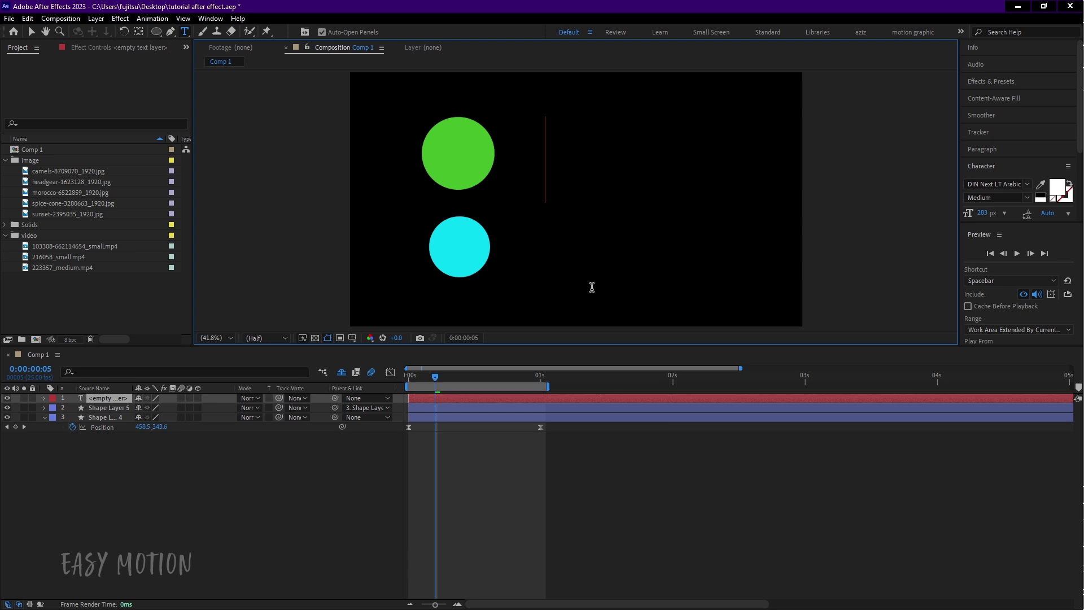
type("MOTION")
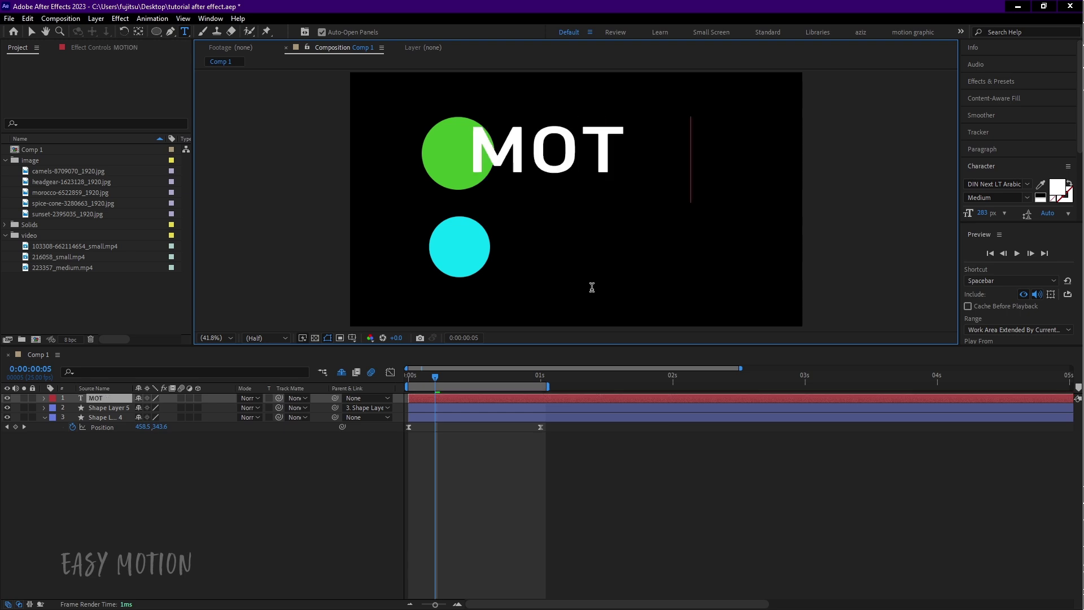
Set the MOTION text's font size to 127 px and place it between the green and cyan circles.
left_click(30, 33)
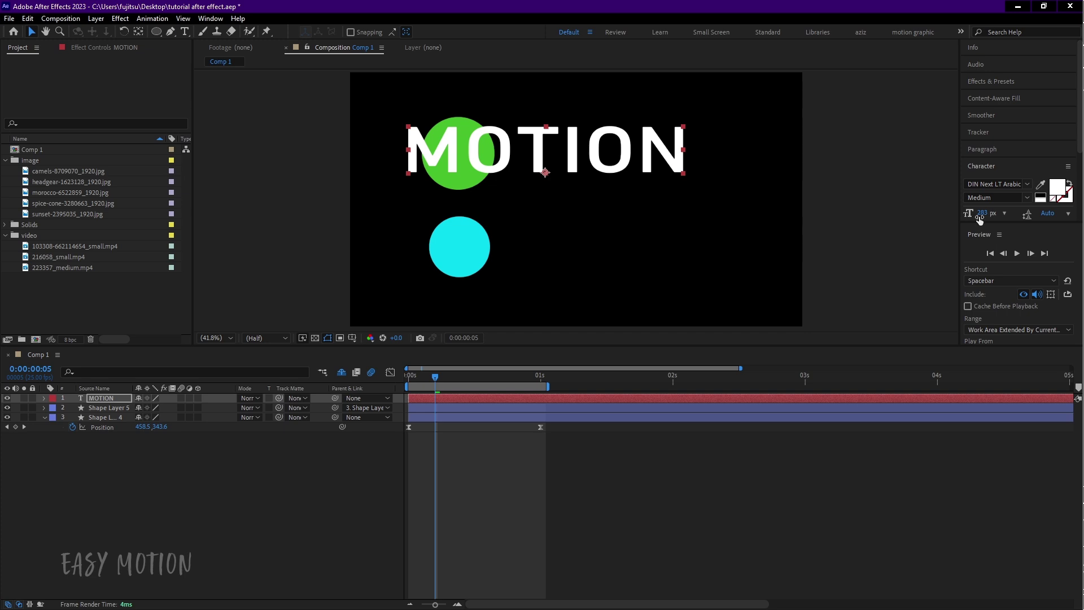
left_click_drag(980, 219, 890, 220)
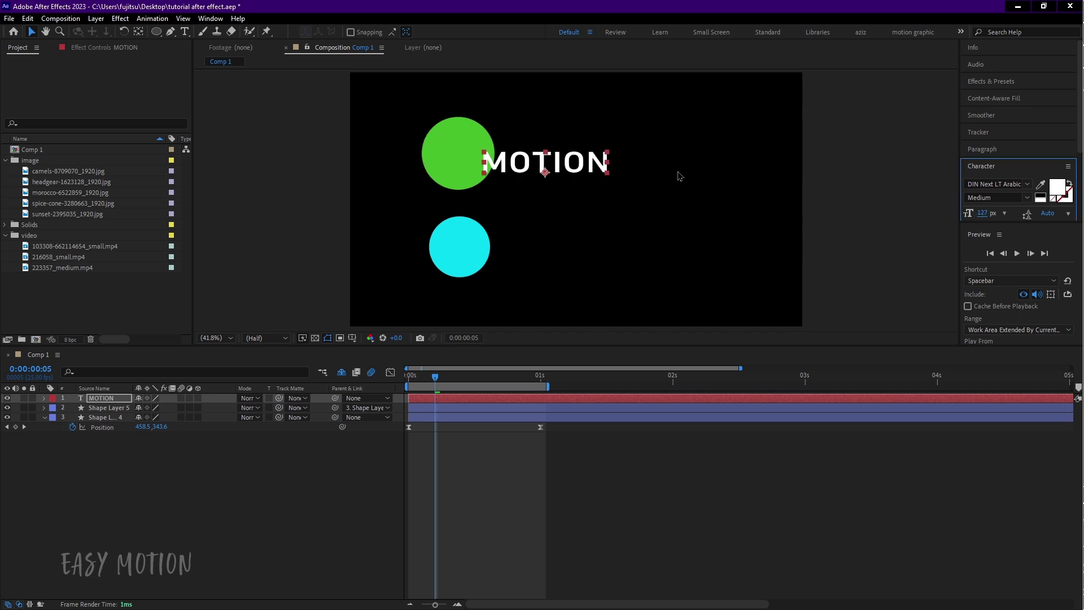
left_click_drag(555, 169, 476, 212)
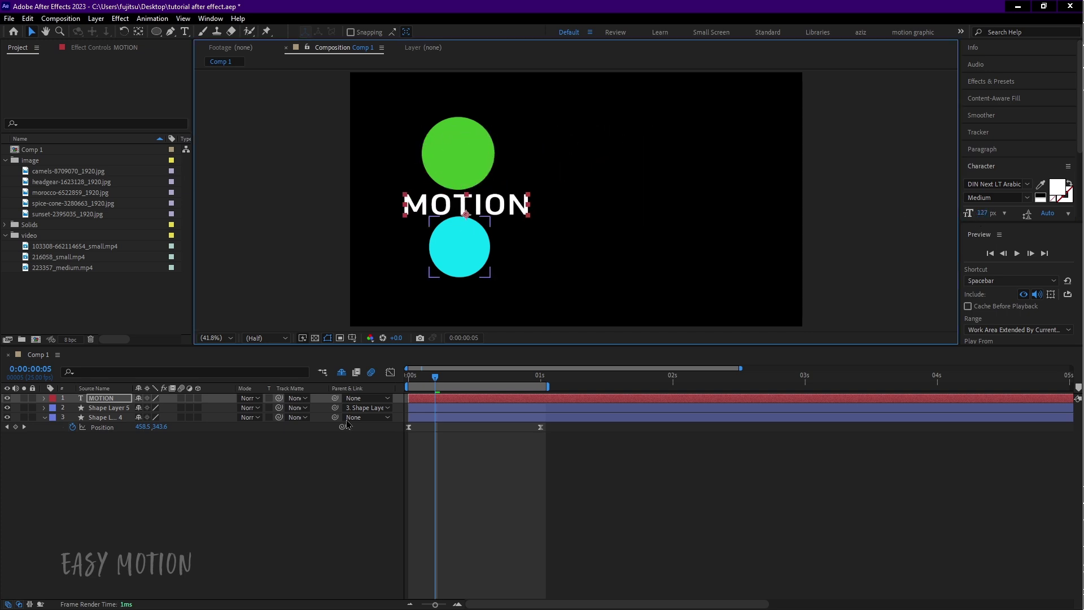
Try linking the MOTION text to the green circle as a track matte at 0:00:00:00, and scrub forward.
left_click_drag(438, 377, 409, 378)
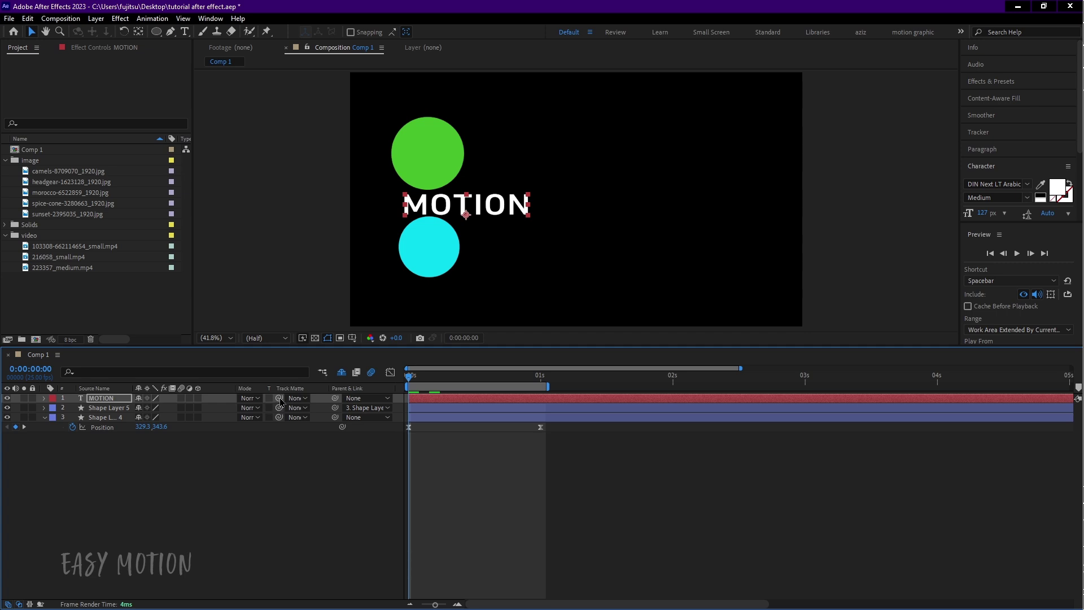
left_click_drag(280, 401, 96, 420)
left_click_drag(409, 382, 426, 383)
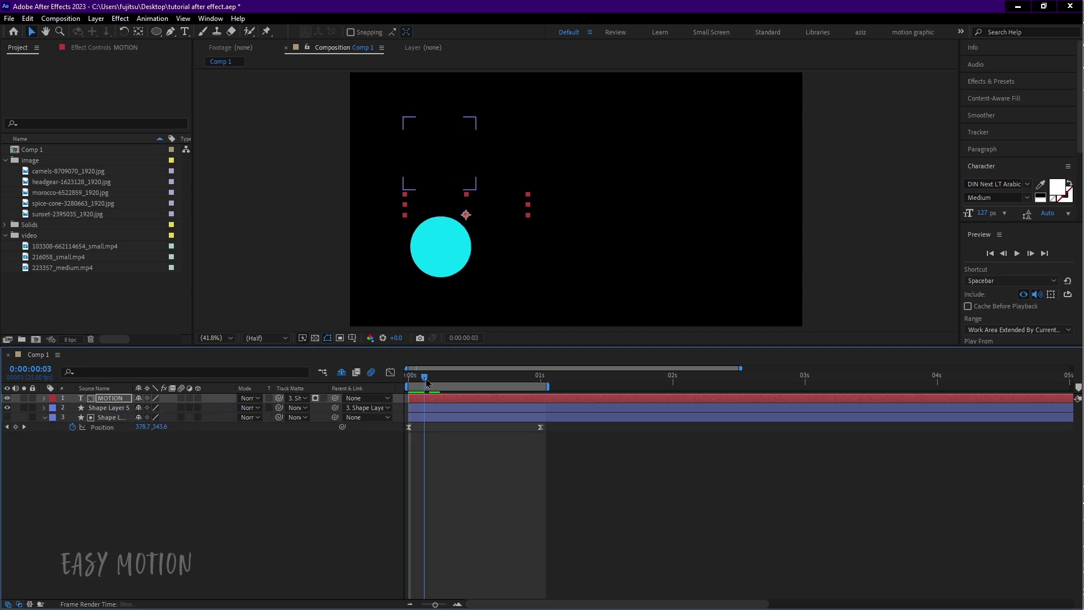
key("Caps_Lock")
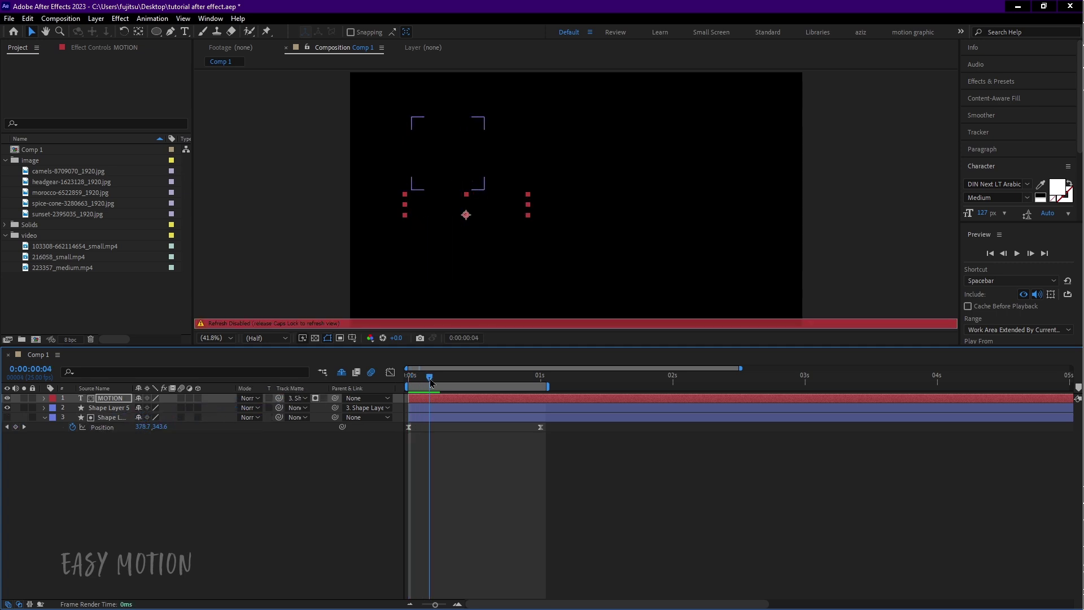
Remove the MOTION text's track matte and parent the text to the green circle at 0:00:00:00.
left_click_drag(429, 378, 99, 418)
key("Caps_Lock")
key("Caps_Lock")
key("Caps_Lock")
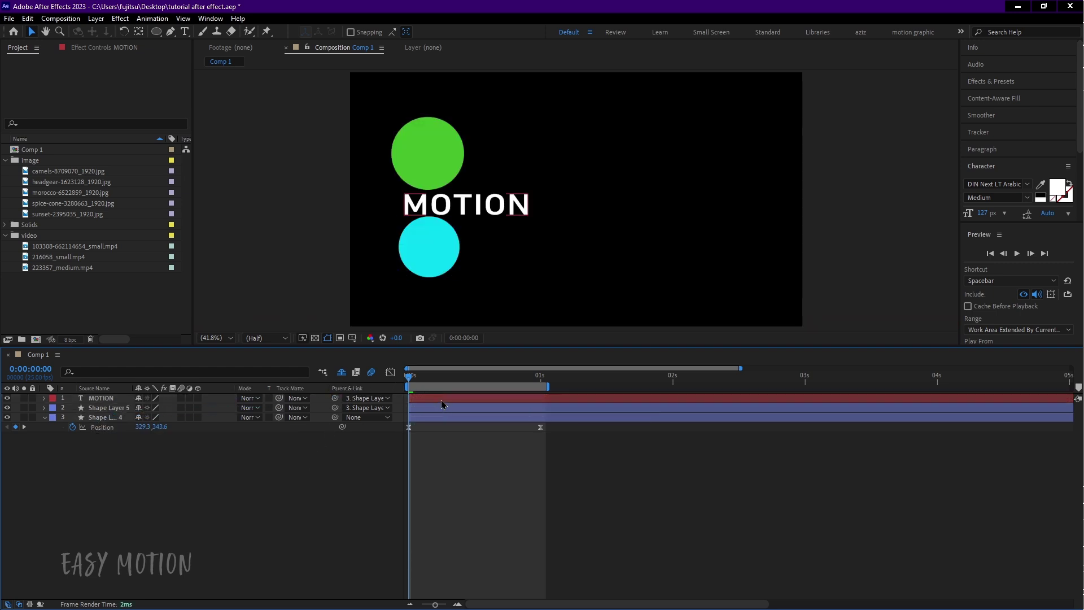
Play and scrub the work area to check how the MOTION text and cyan circle follow the green circle.
key("space")
key("space")
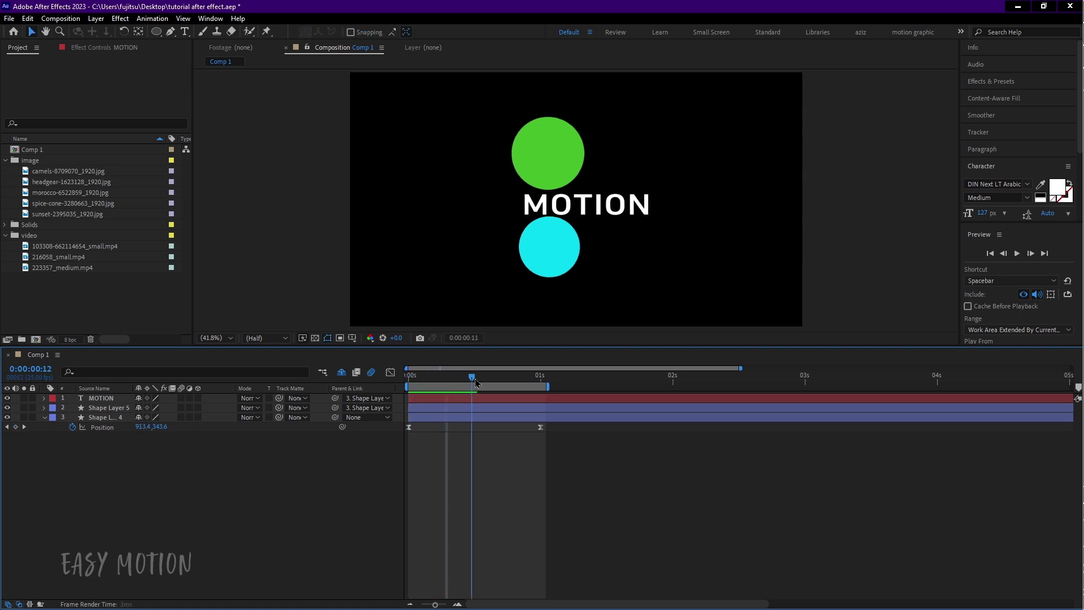
key("space")
left_click_drag(473, 387, 376, 390)
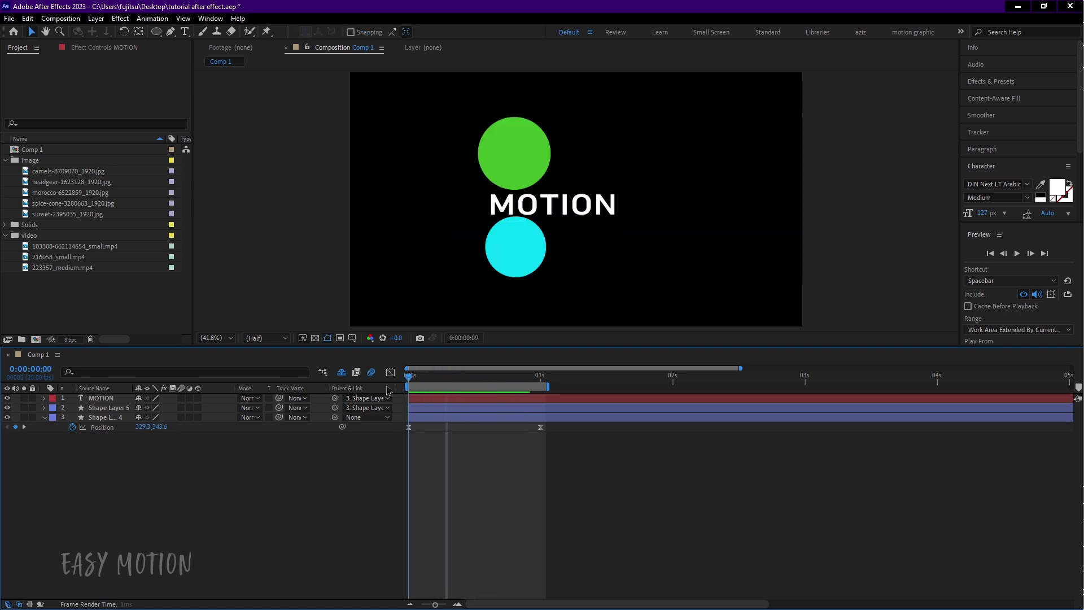
key("space")
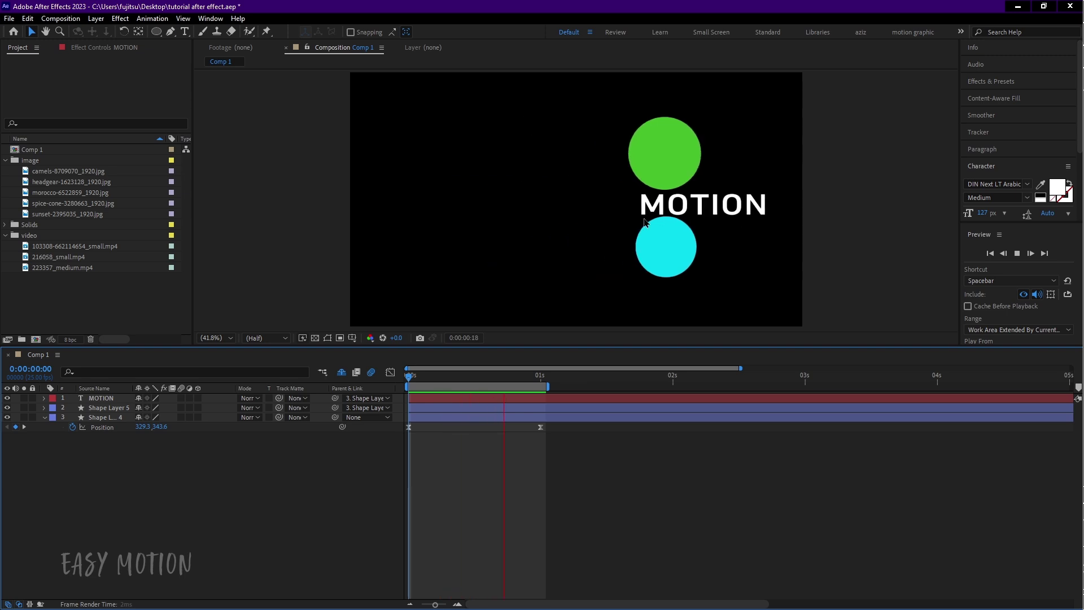
left_click(435, 376)
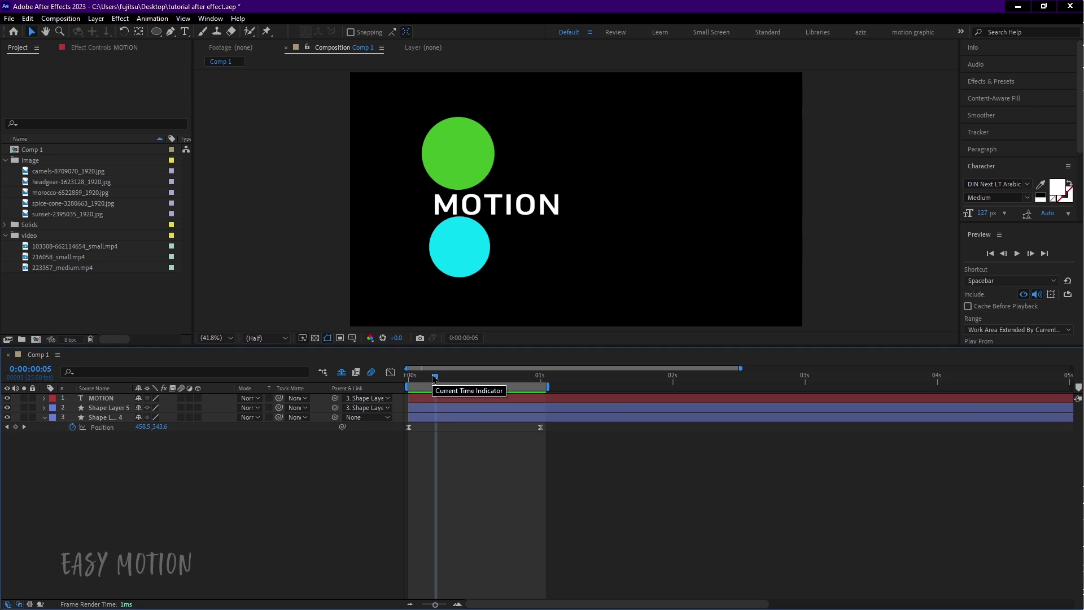
key("space")
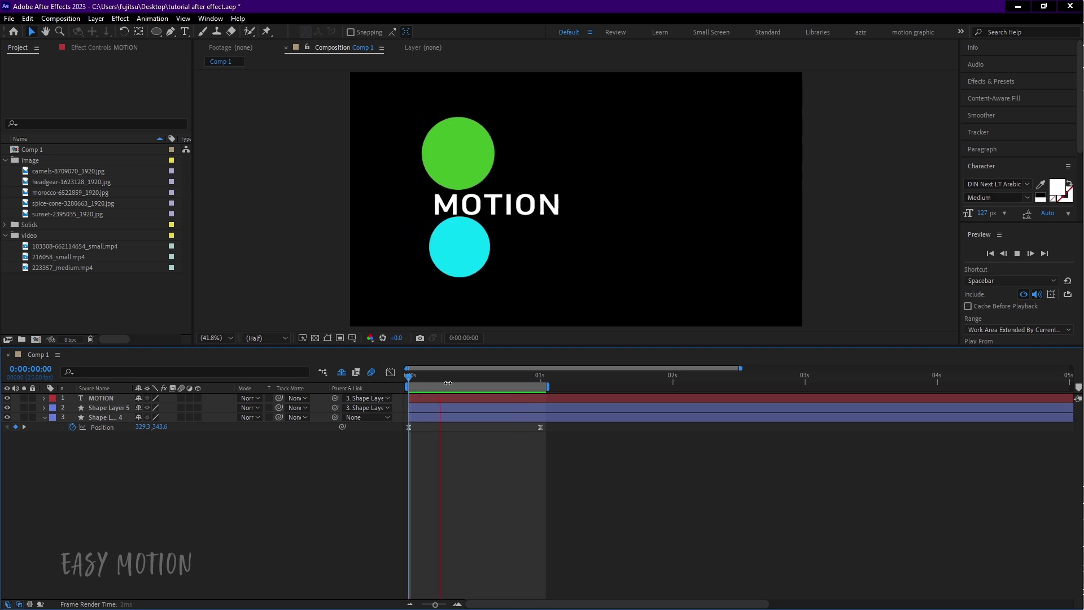
key("space")
Collapse the green circle layer's displayed Position property in the timeline.
left_click(47, 424)
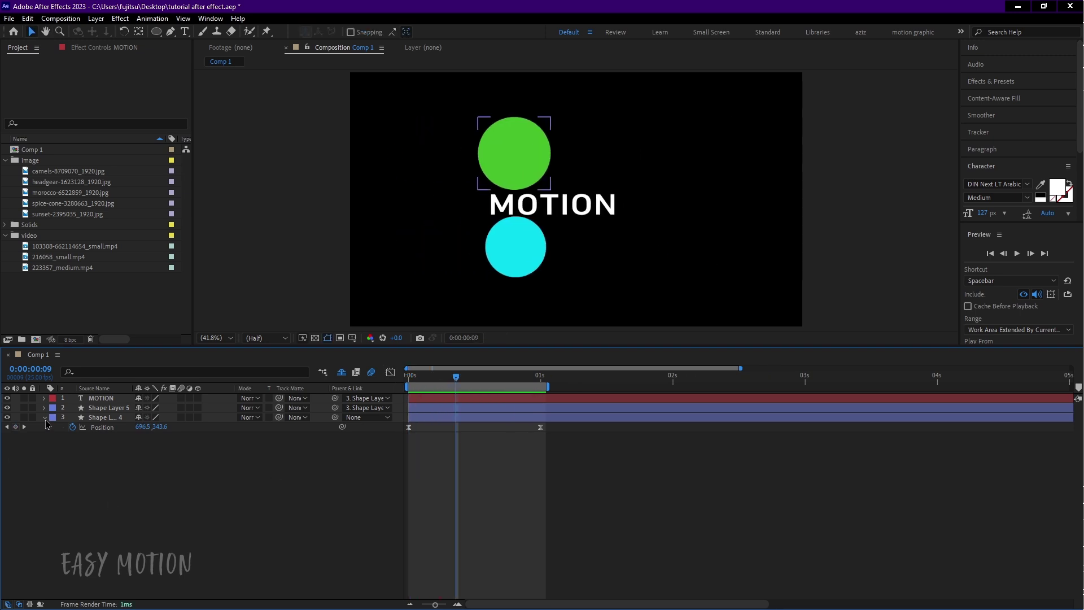
left_click(45, 418)
left_click(355, 436)
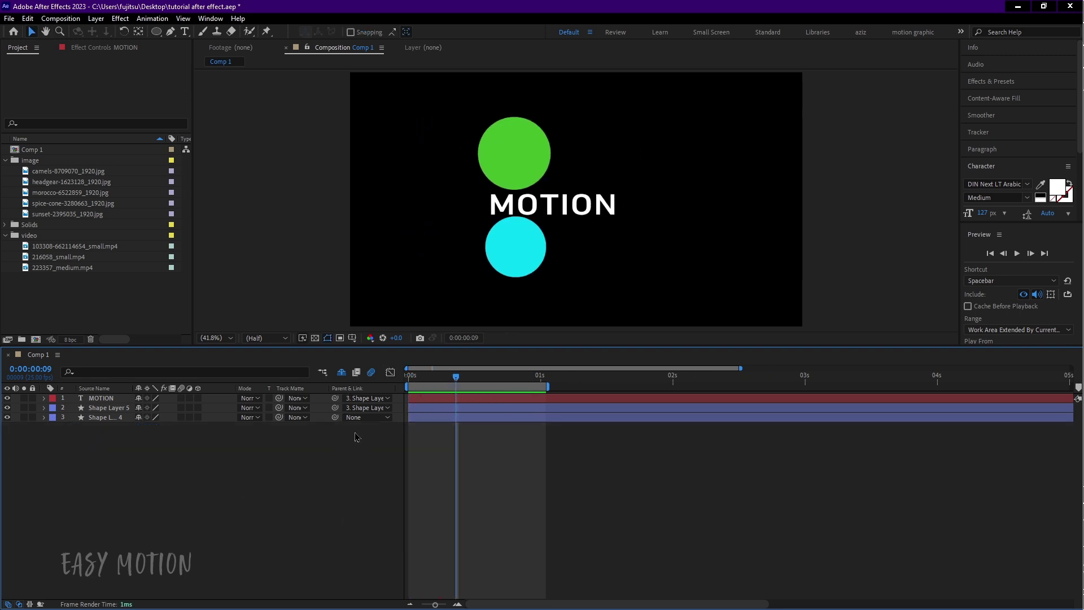